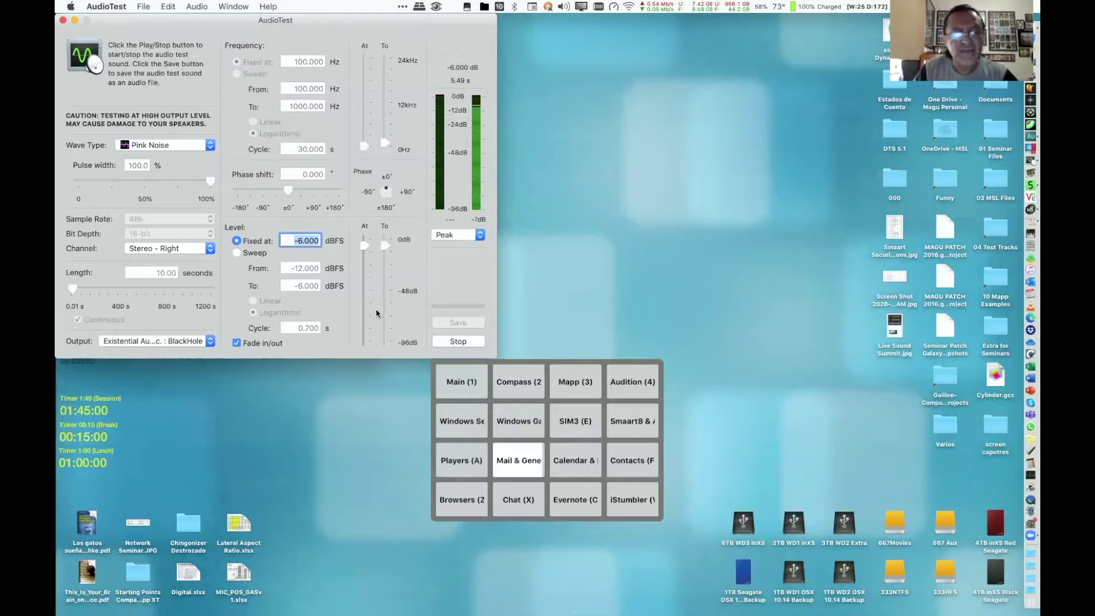
Switch to the oscilloscope and level meter in Spectre, start Highlight screen annotation, remove the test scribble and choose the Arrow tool
key("ctrl+Right")
key("ctrl+Right")
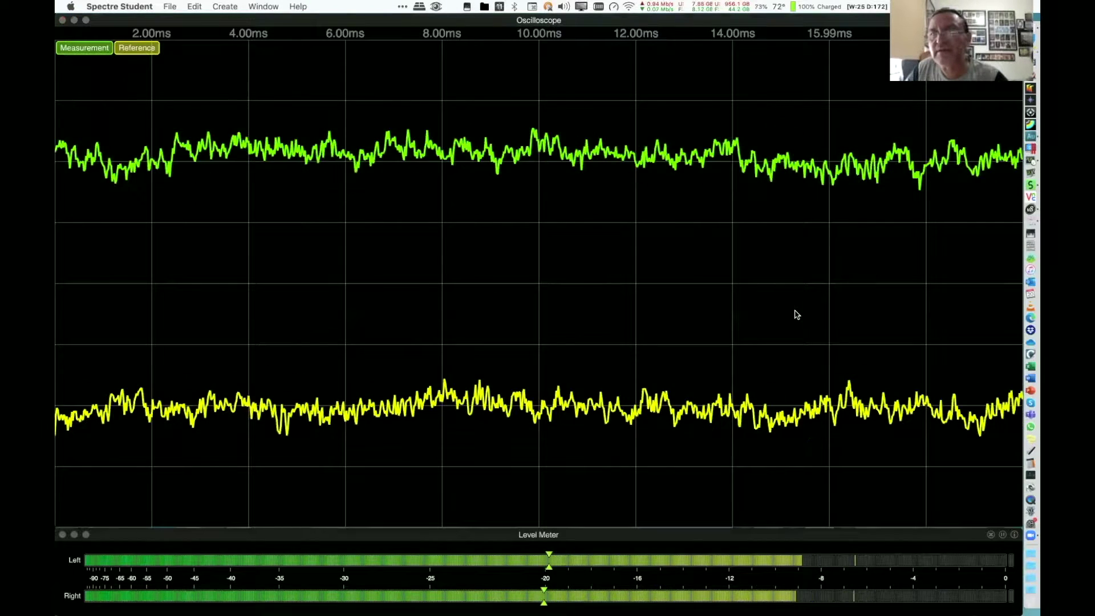
key("ctrl+shift+h")
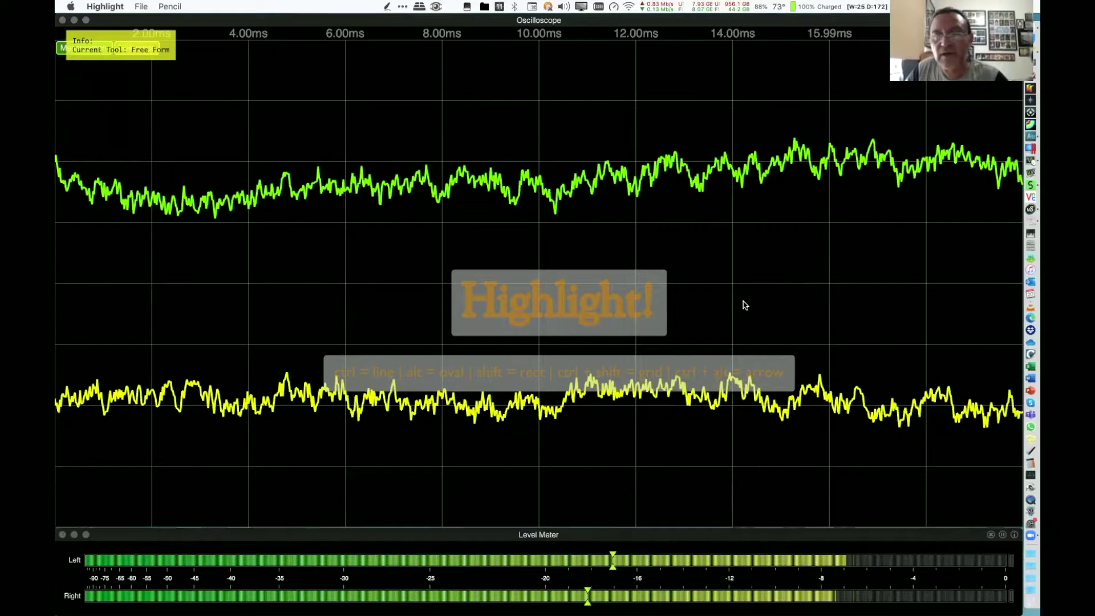
left_click_drag(752, 310, 752, 311)
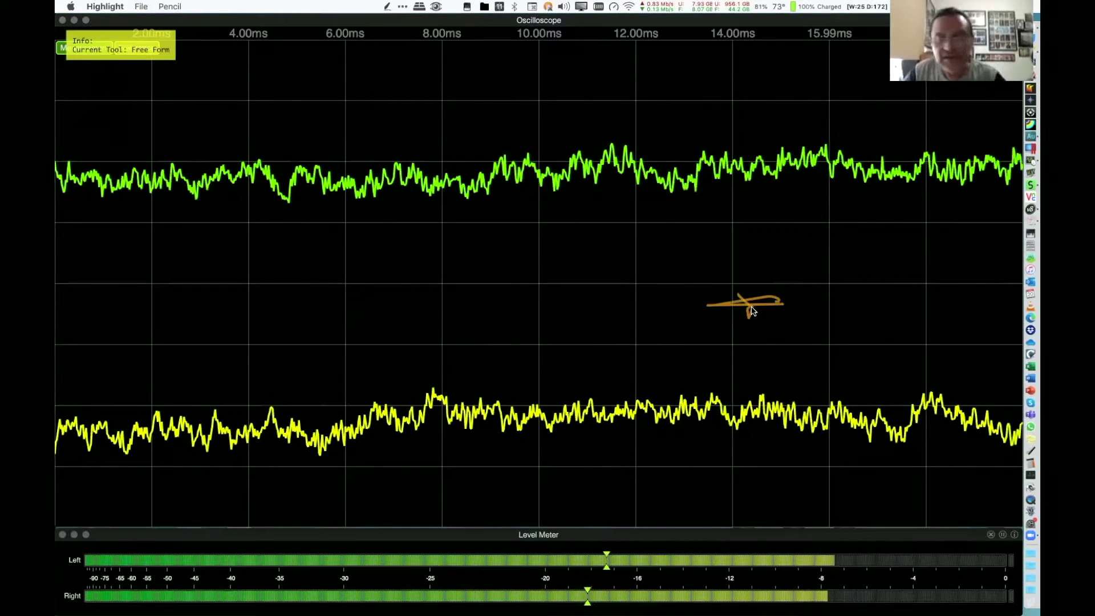
key("super+z")
key("a")
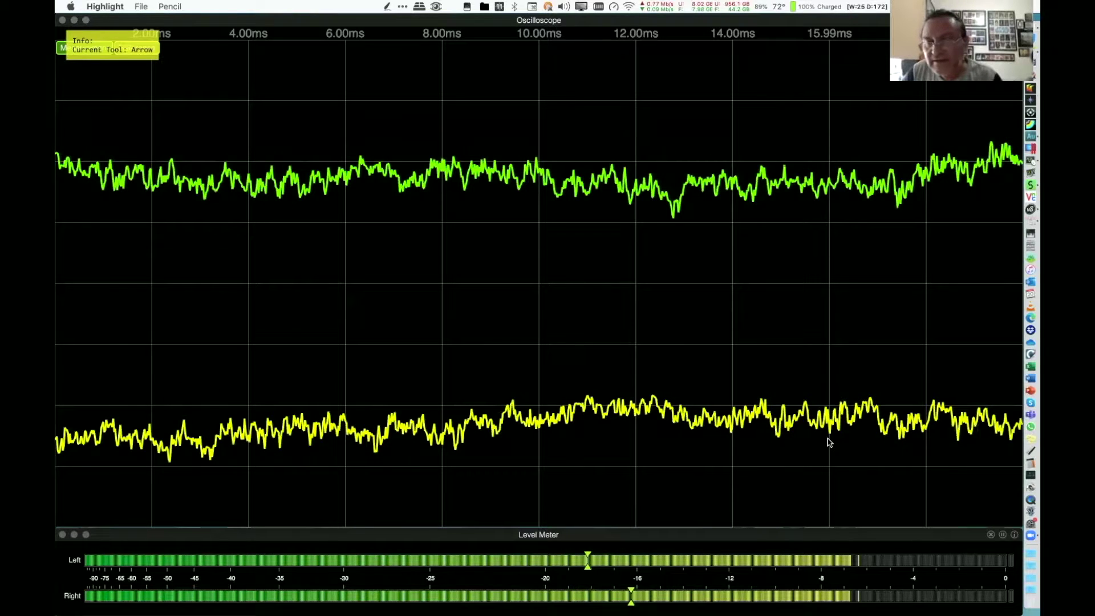
Draw two arrows pointing to the peak region of the Left level meter and circle the -4 mark freehand
left_click_drag(826, 392, 832, 467)
left_click_drag(865, 540, 867, 543)
left_click_drag(824, 394, 833, 552)
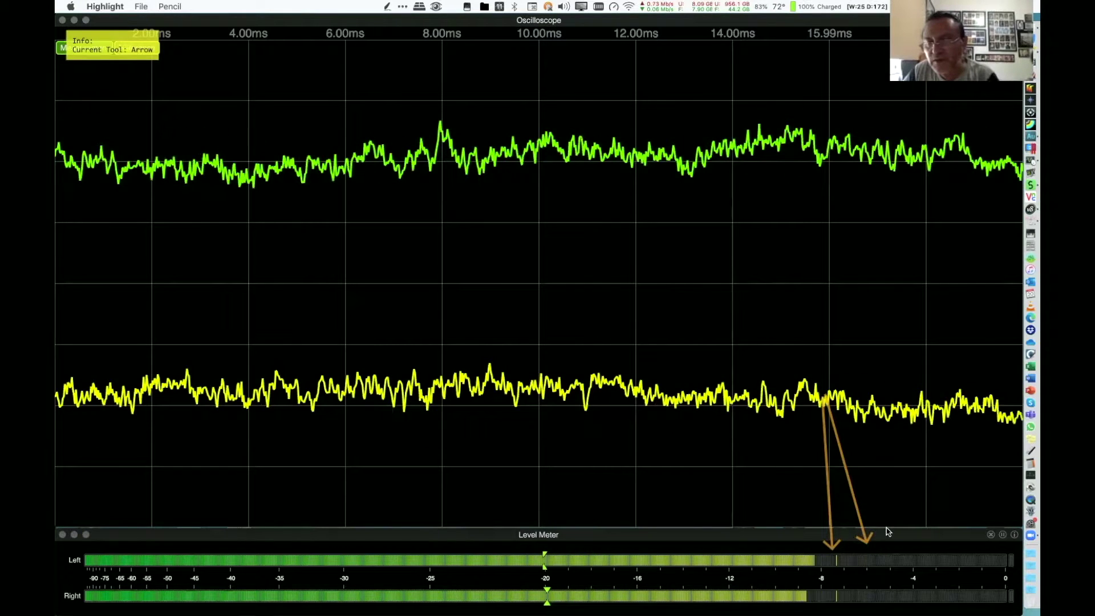
key("f")
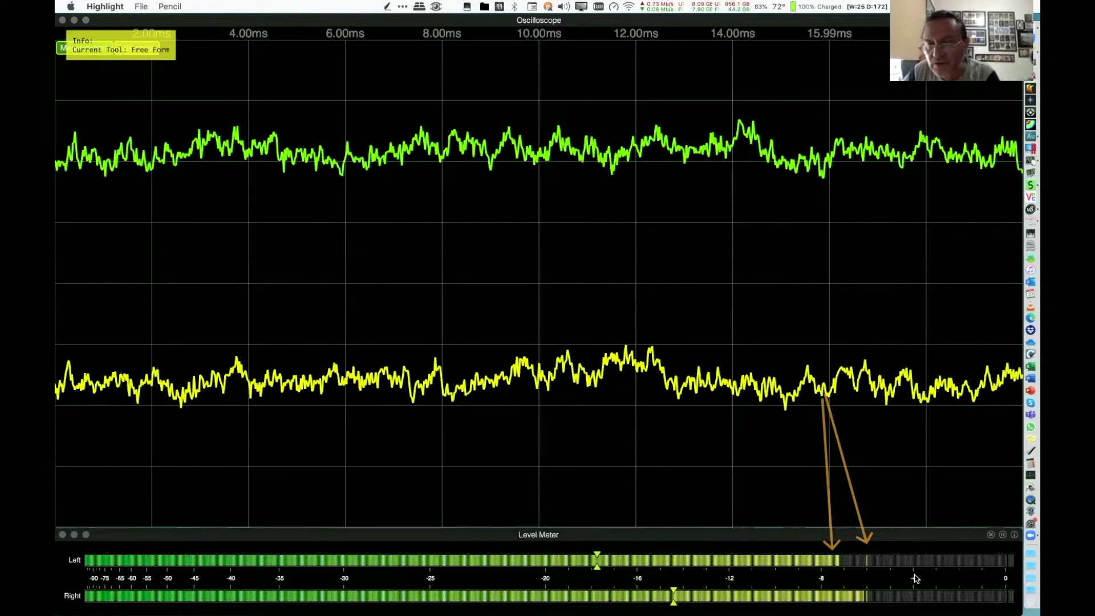
left_click_drag(915, 575, 919, 580)
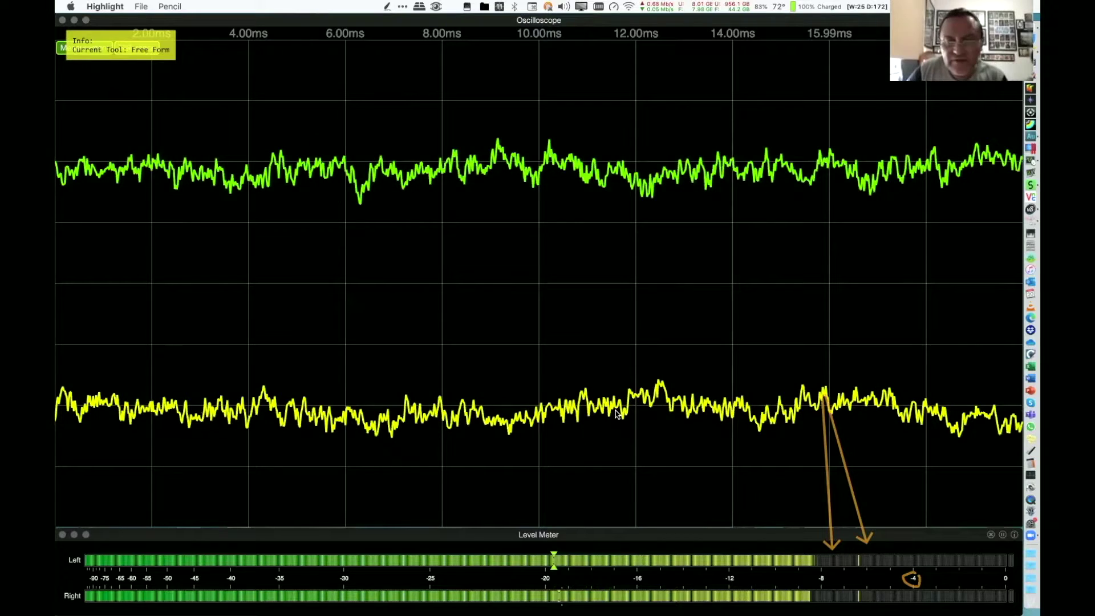
Draw arrows pointing to the average-level marker region of the Left meter, just above the -20 mark
key("a")
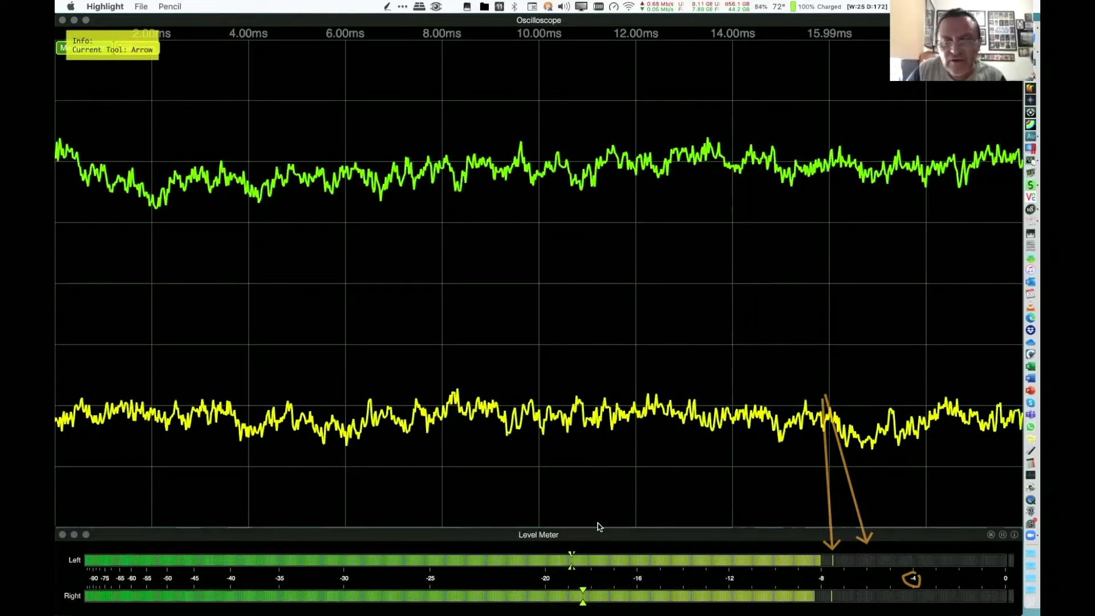
left_click_drag(605, 418, 599, 535)
left_click_drag(604, 422, 567, 507)
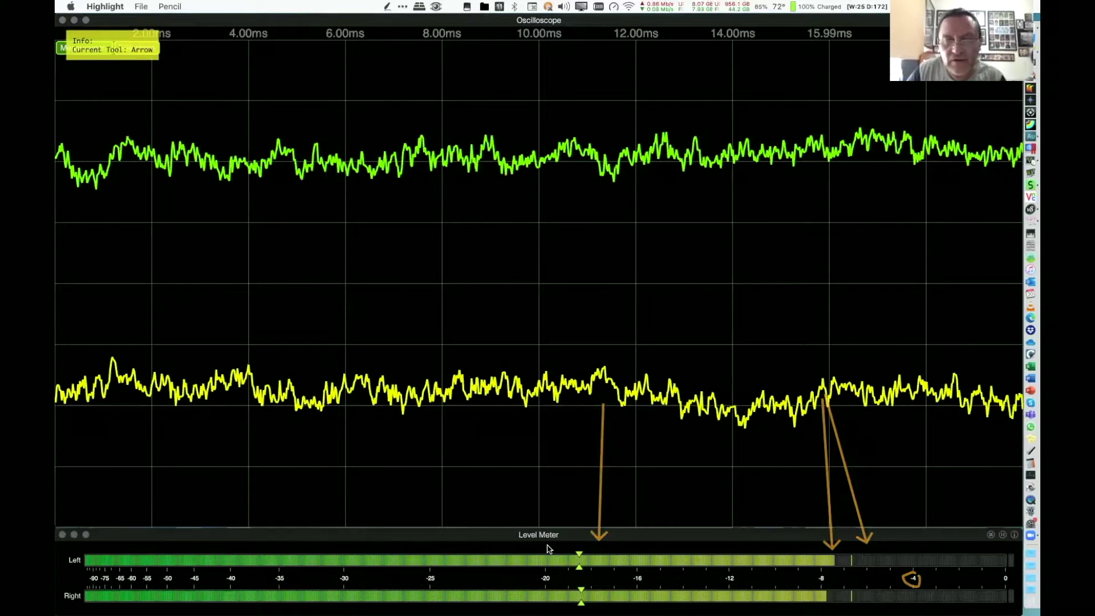
left_click_drag(548, 565, 546, 550)
key("f")
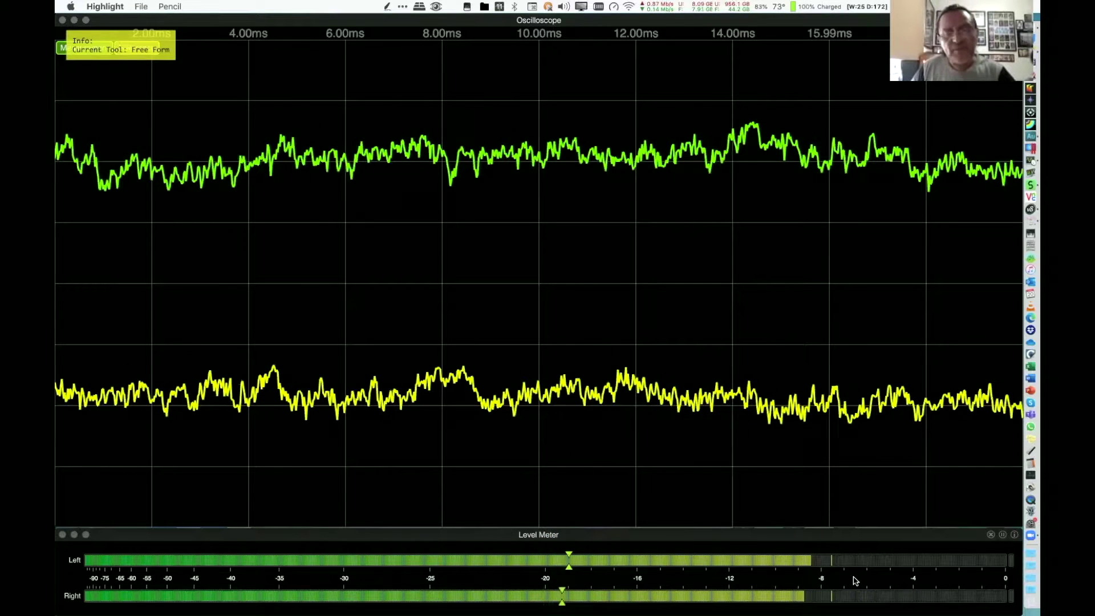
Switch to AudioTest and set the pink noise's fixed level to 0 dBFS
key("l")
key("ctrl+s")
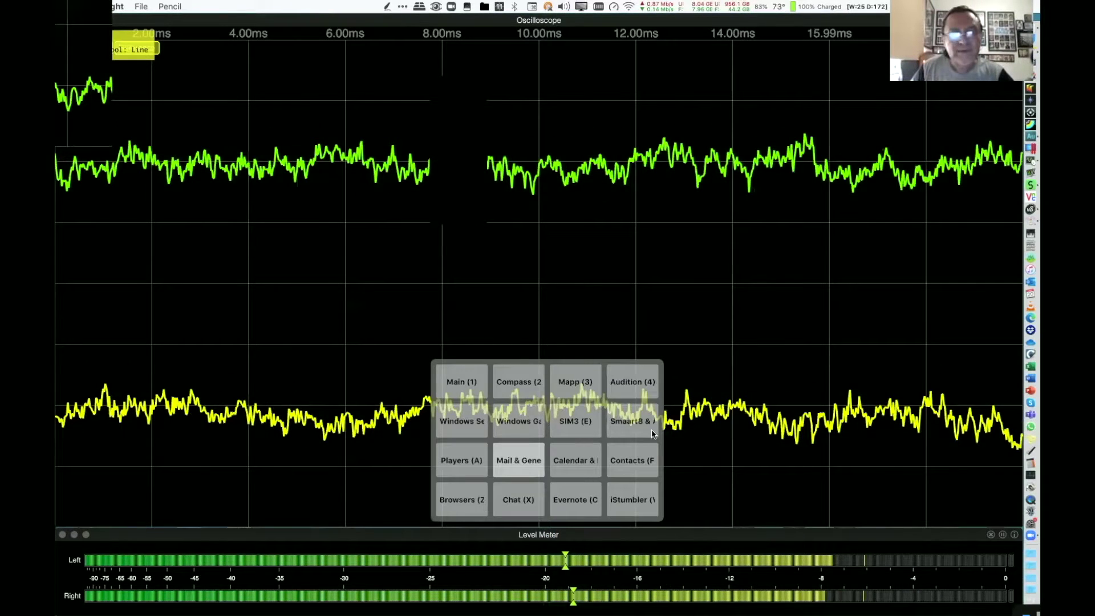
left_click(653, 434)
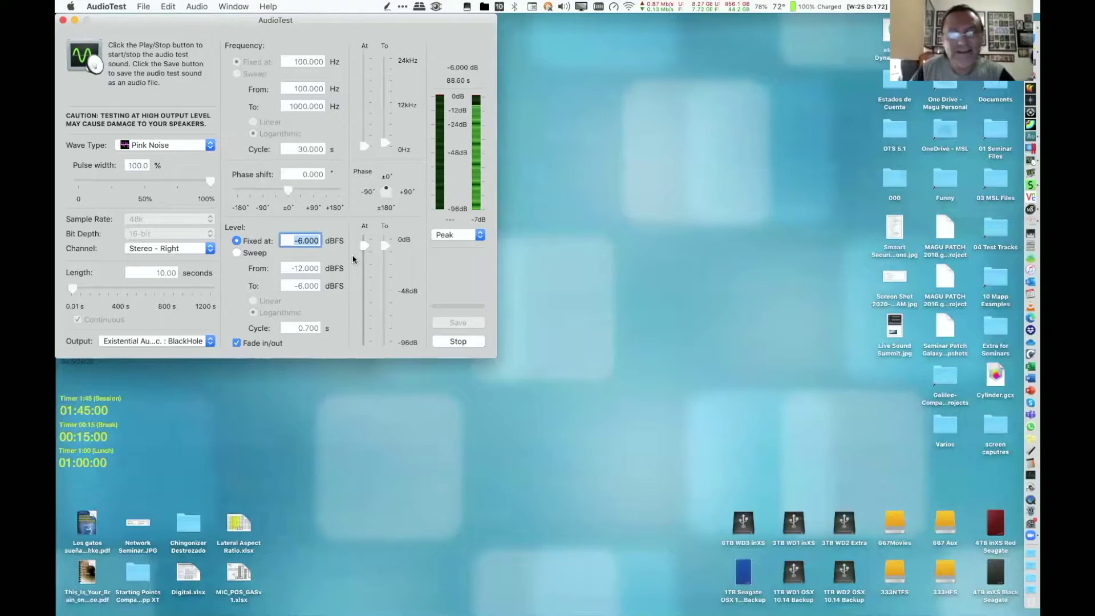
type("0")
key("Return")
Return to Spectre's level meter and draw two Highlight arrows pointing to the Left meter's peak region near 0 dB
key("ctrl+Right")
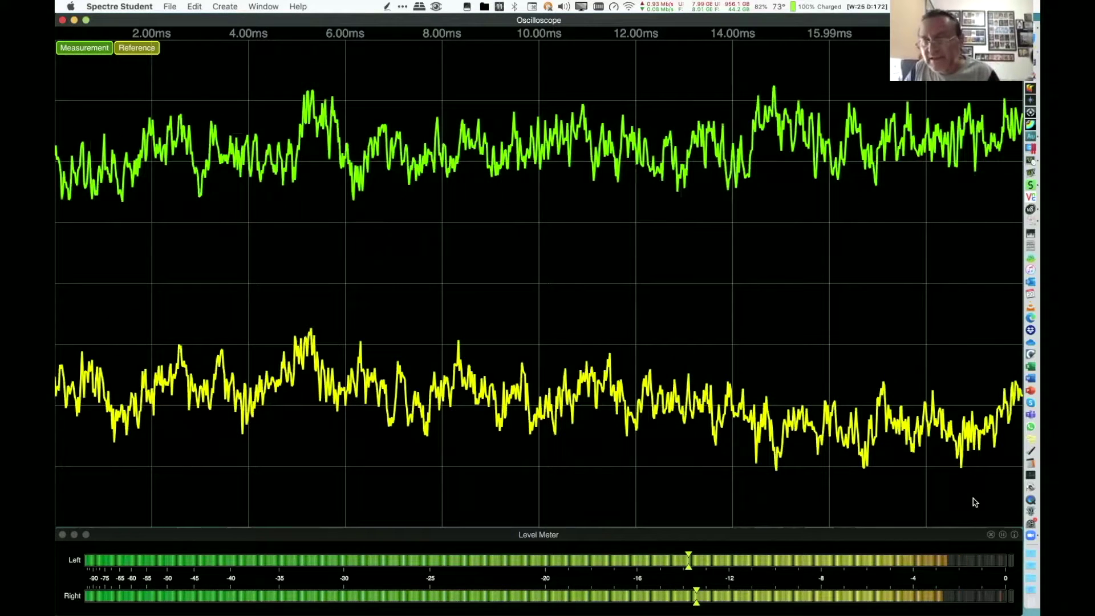
left_click_drag(975, 503, 951, 472)
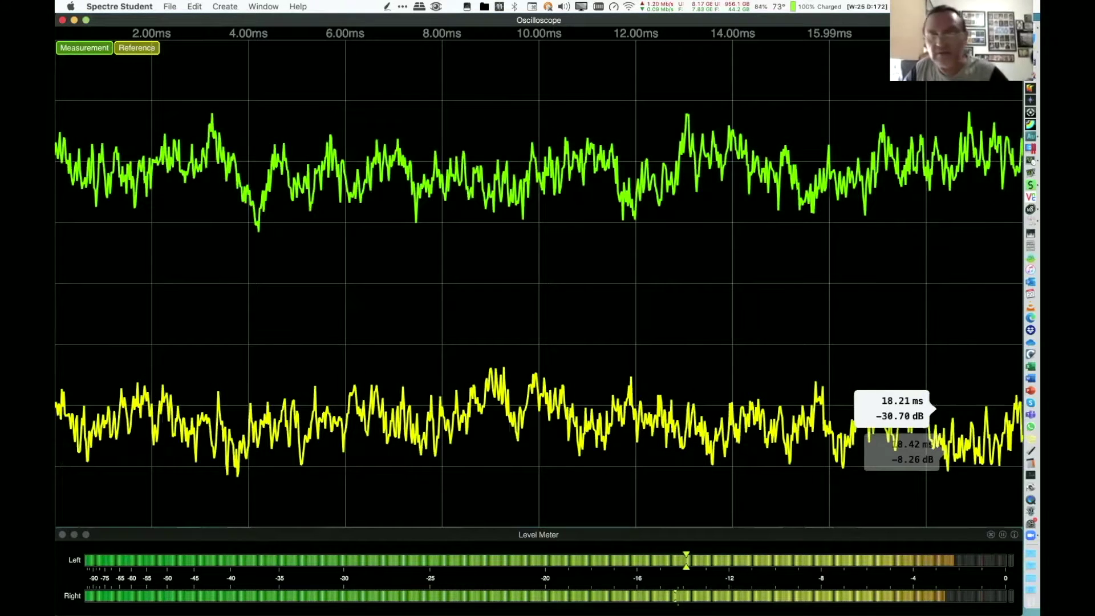
left_click_drag(927, 393, 1015, 545)
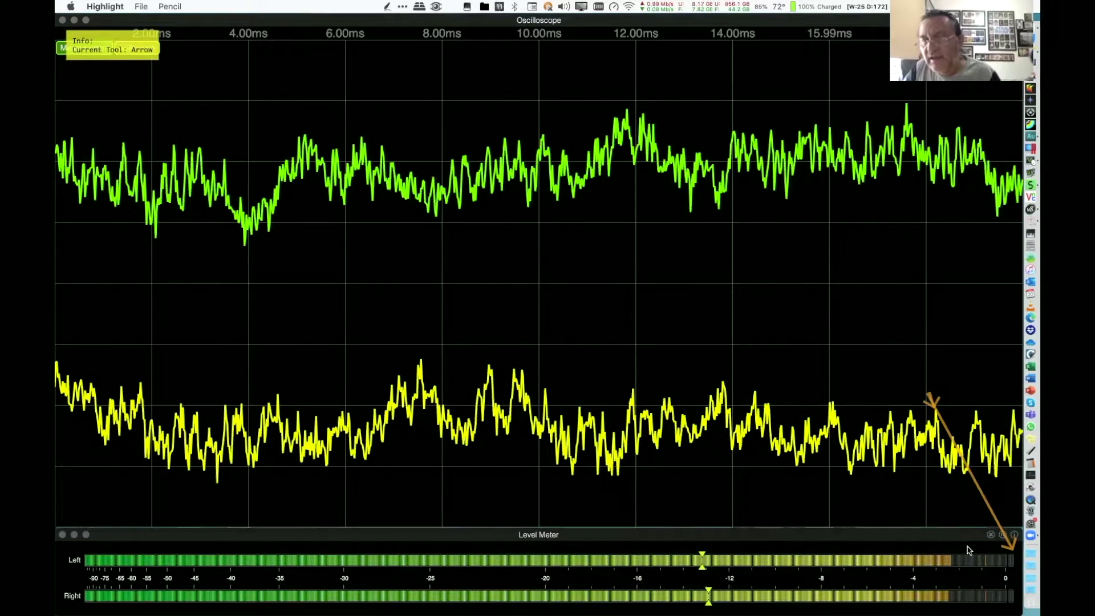
left_click_drag(929, 393, 969, 549)
key("l")
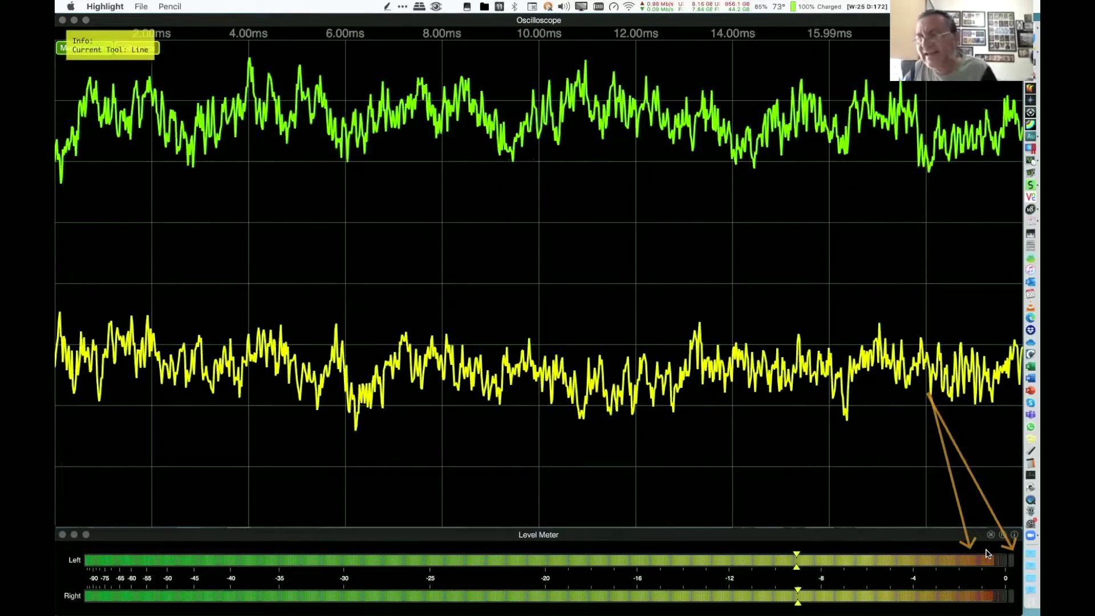
key("f")
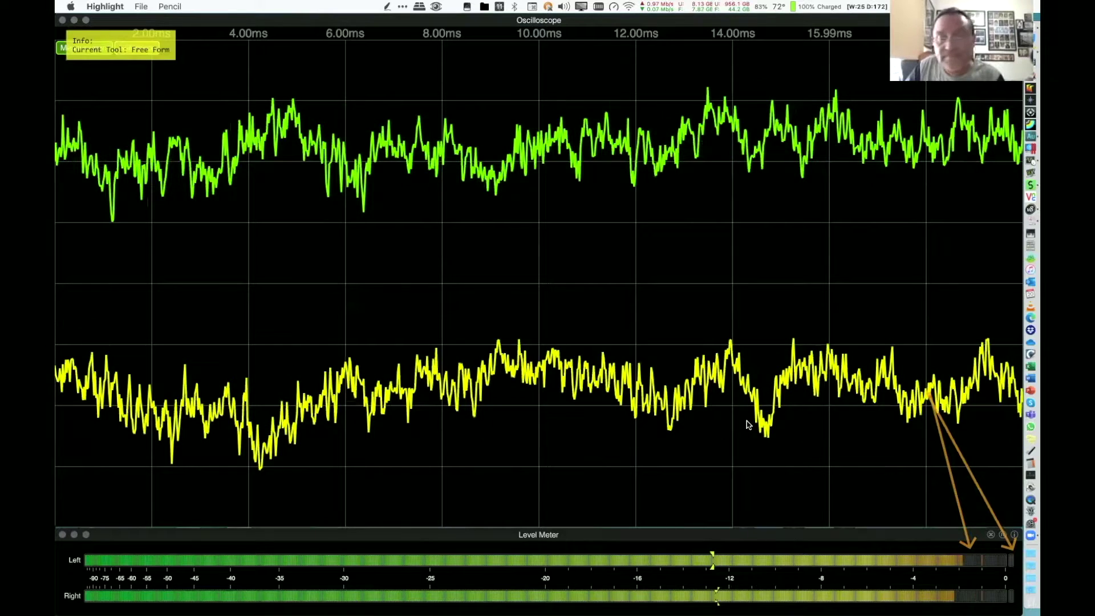
Draw two arrows to the Left meter's average-level marker region near -12, and exit the screen annotation
key("a")
left_click_drag(681, 385, 731, 546)
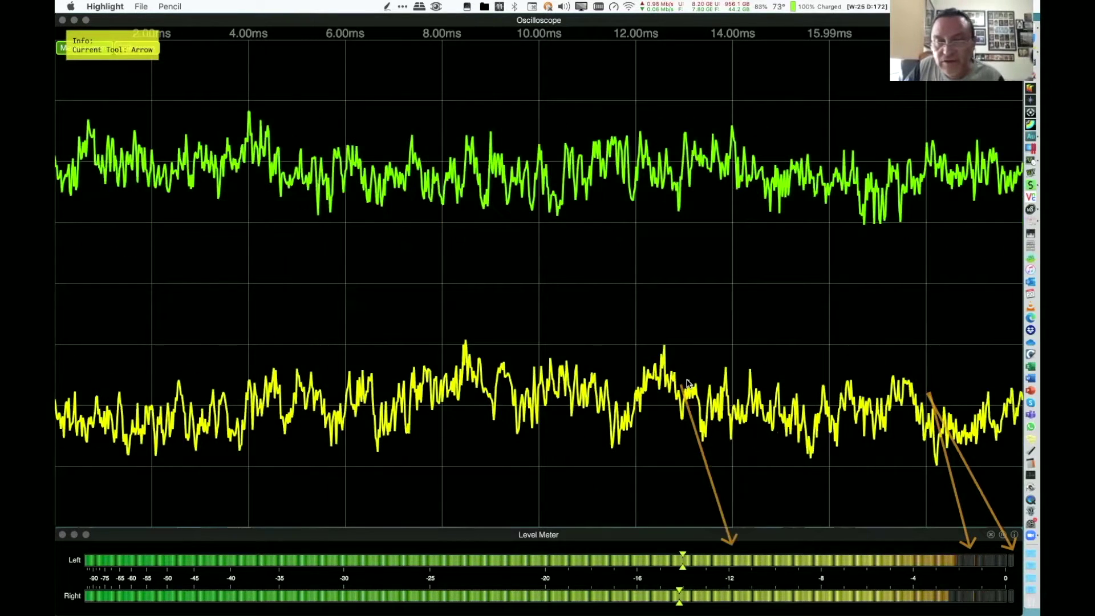
left_click(700, 548)
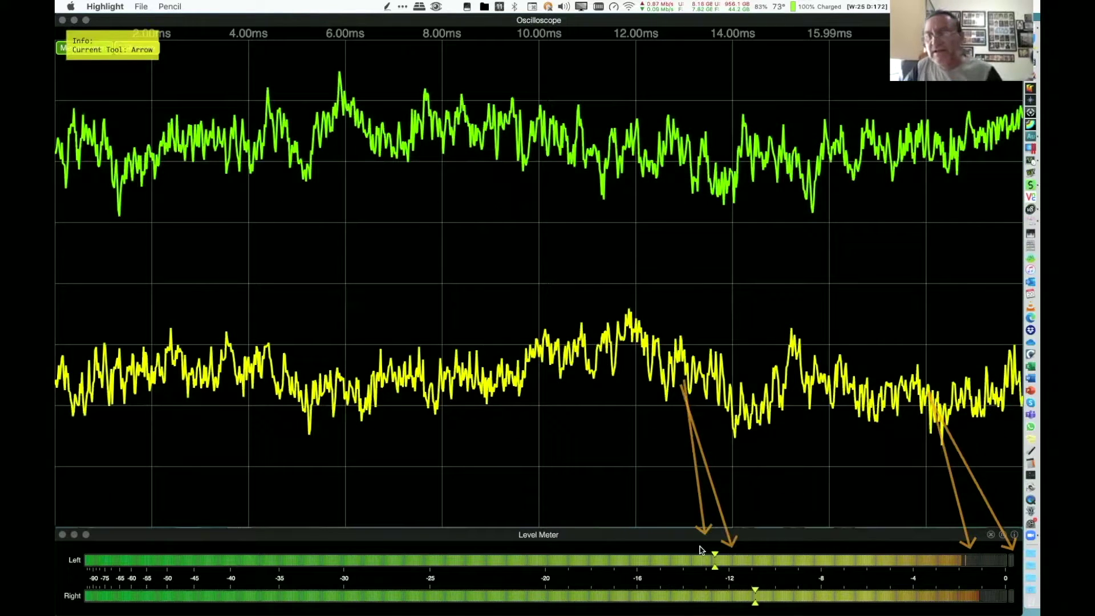
key("f")
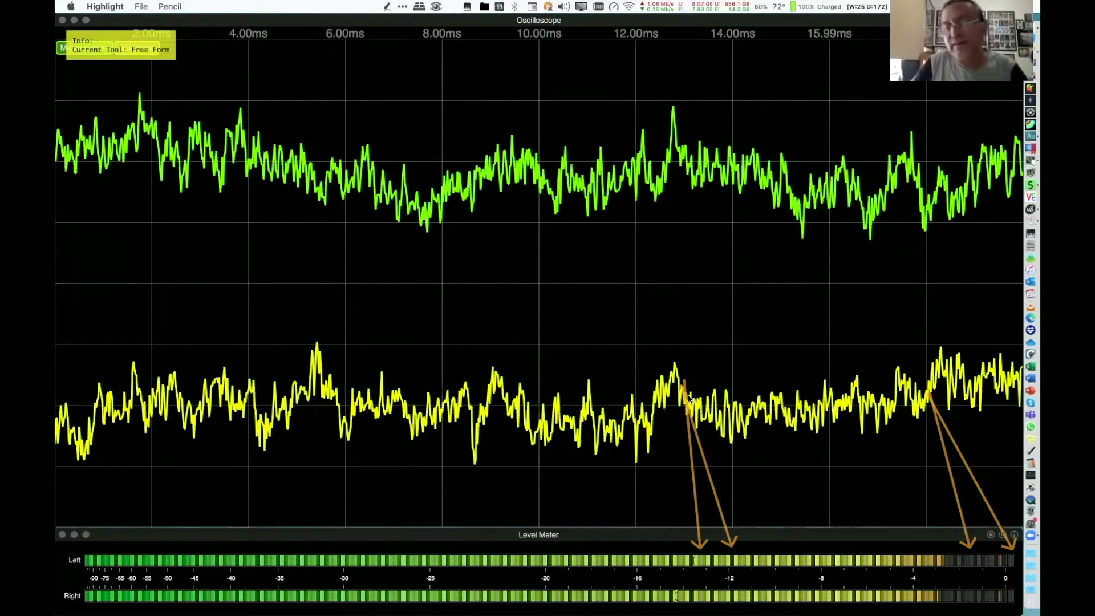
key("Escape")
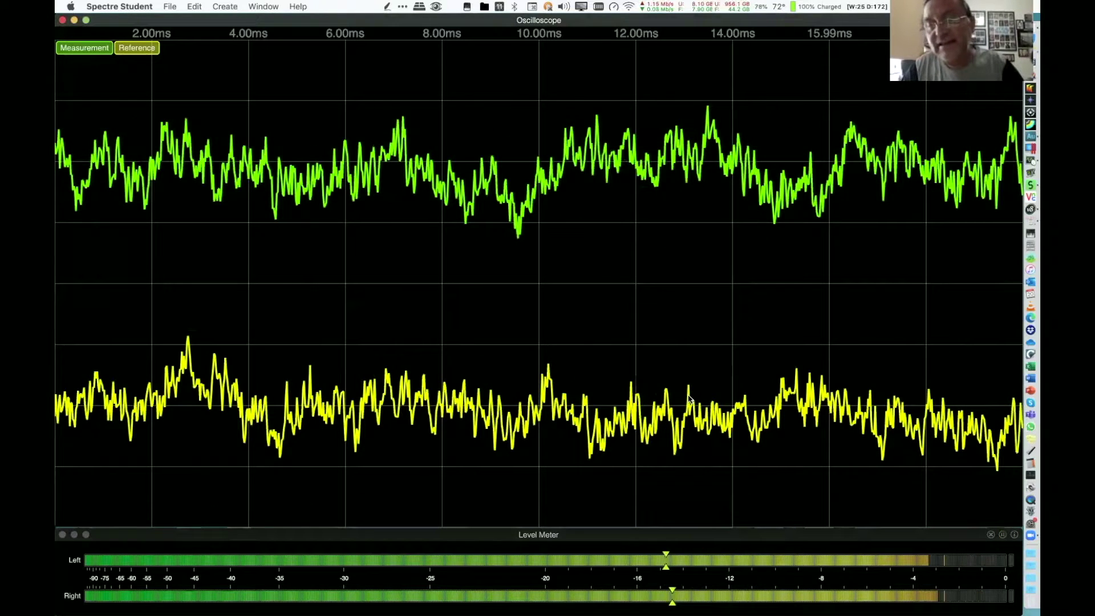
key("alt+Tab")
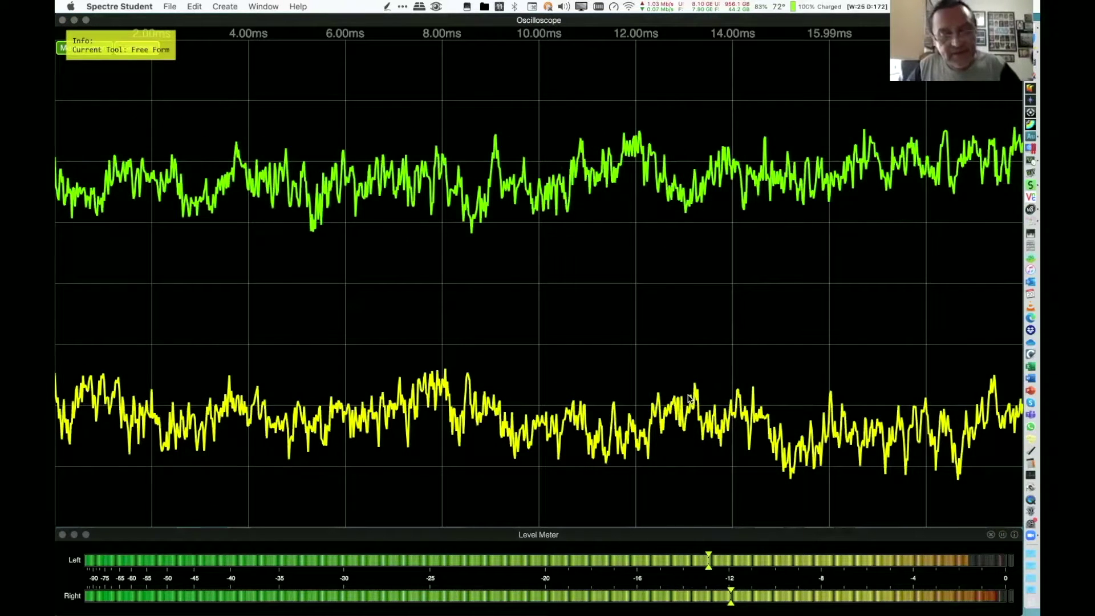
key("Escape")
Play a Sine wave from AudioTest and view it in Spectre's oscilloscope
key("ctrl+Left")
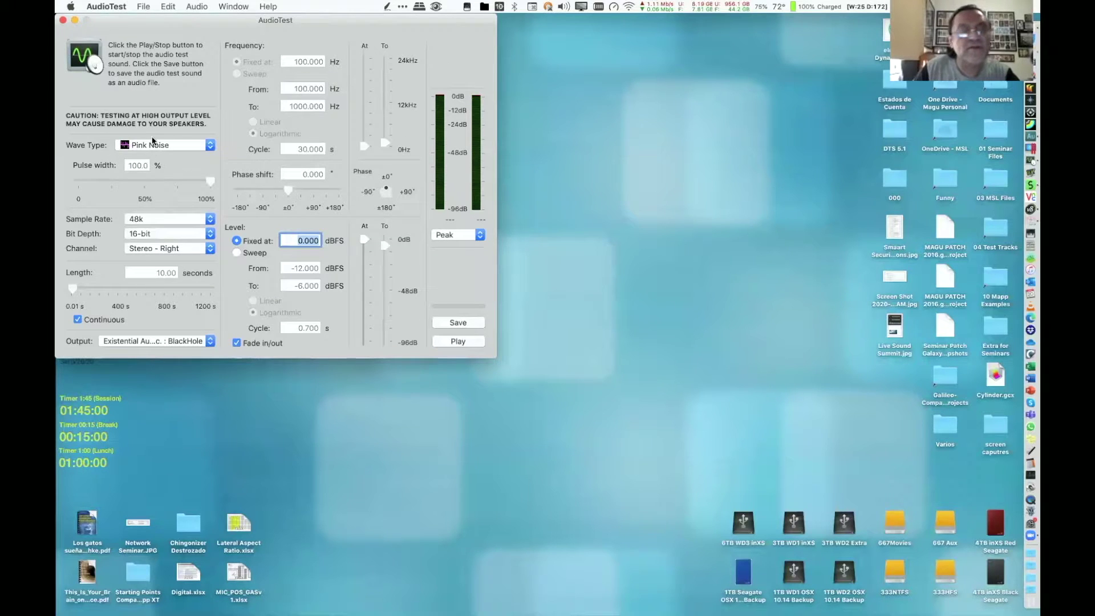
left_click(151, 146)
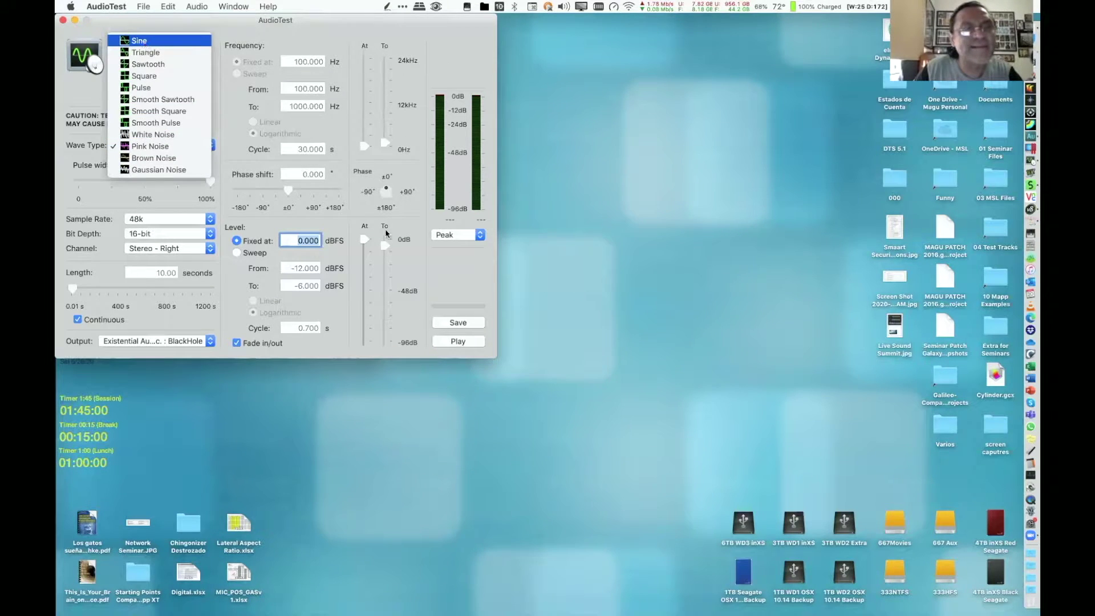
left_click(143, 41)
left_click(461, 342)
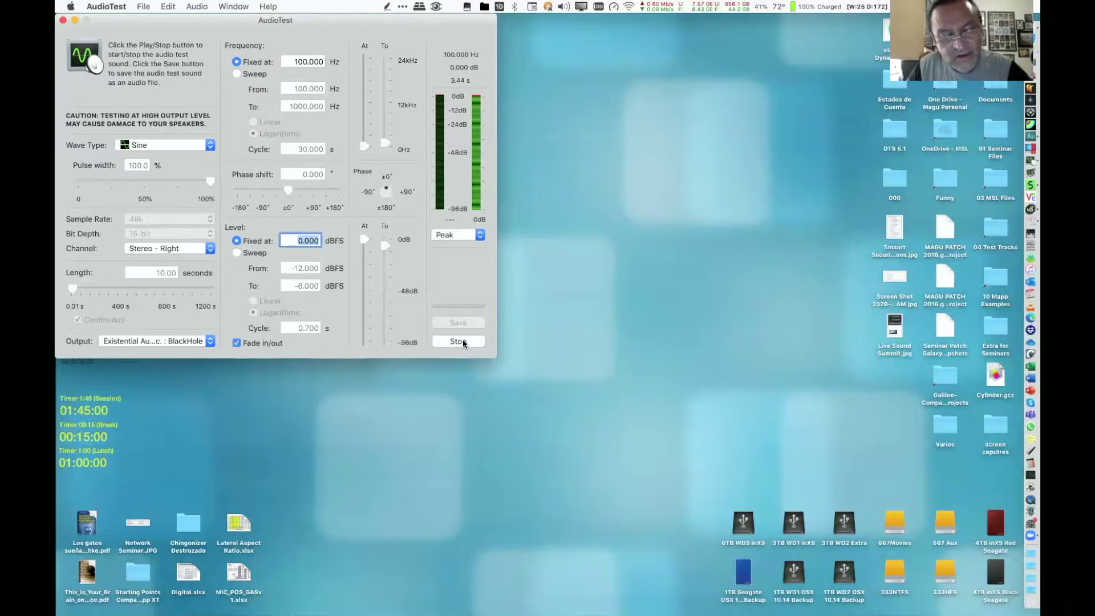
key("ctrl+Right")
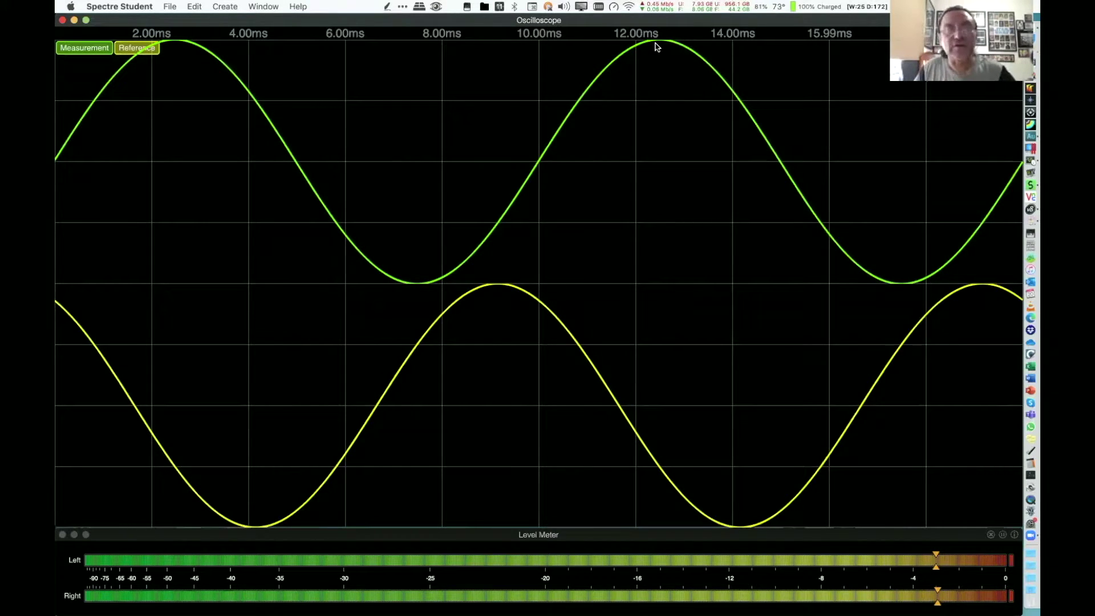
Set the sine wave's fixed level to -6 dBFS in AudioTest and return to Spectre's oscilloscope
key("ctrl+Left")
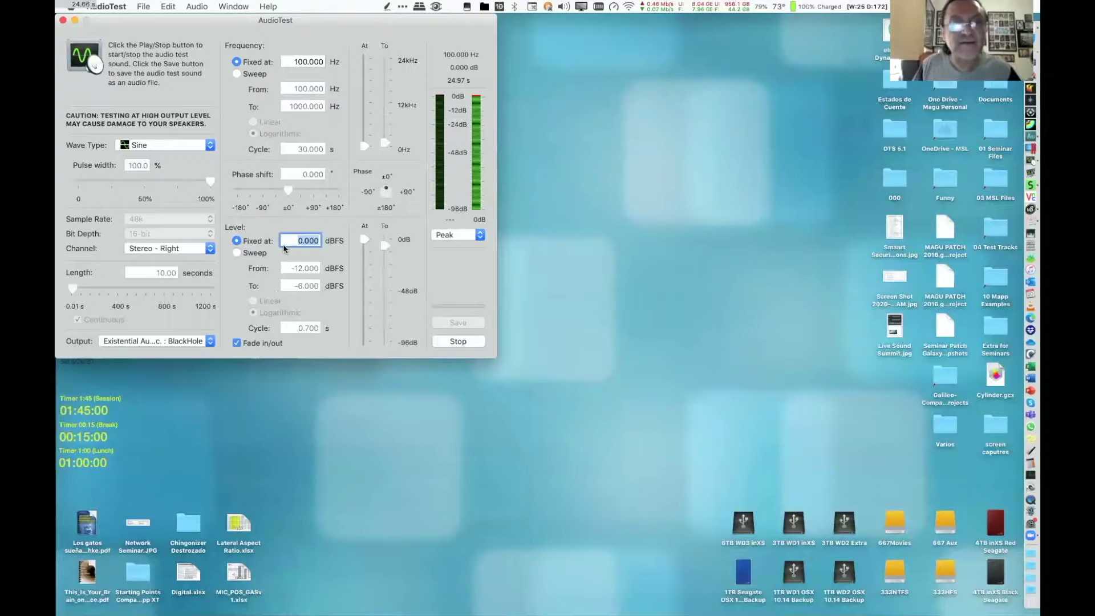
type("-6")
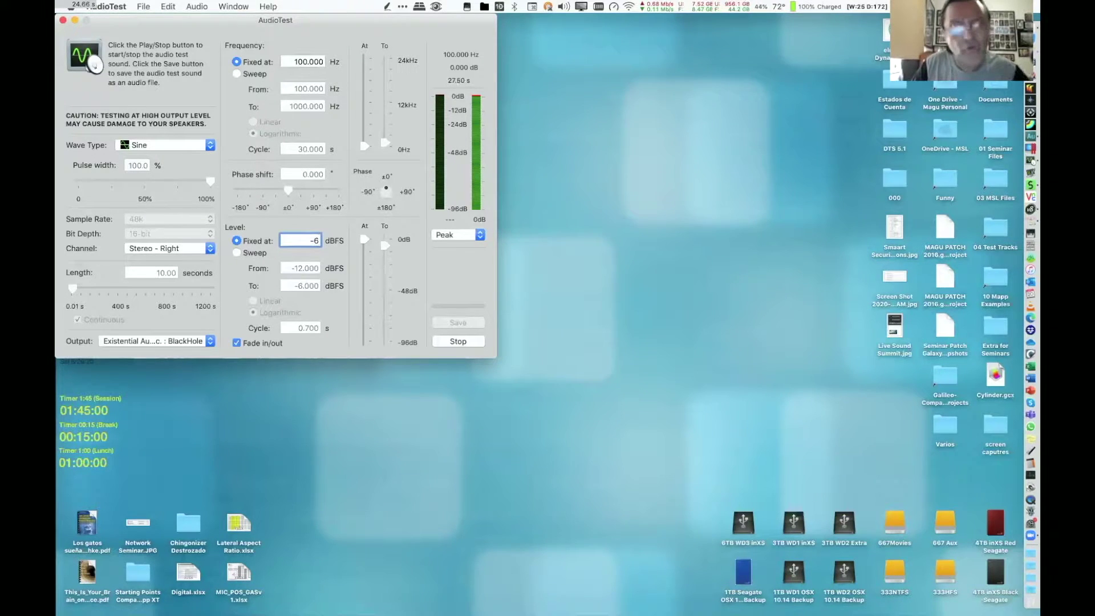
key("Return")
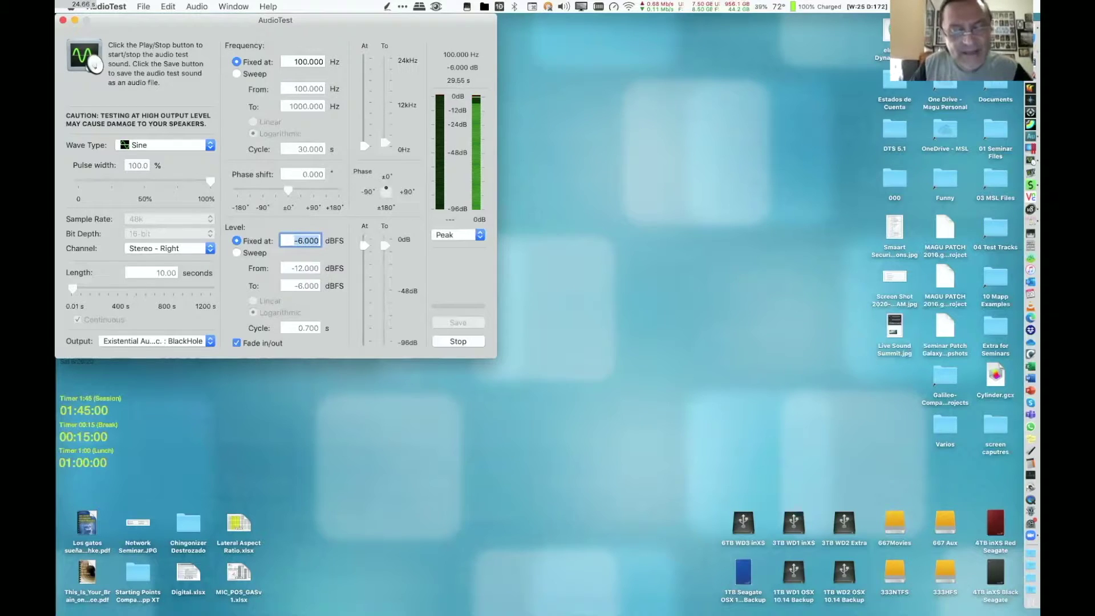
key("ctrl+Right")
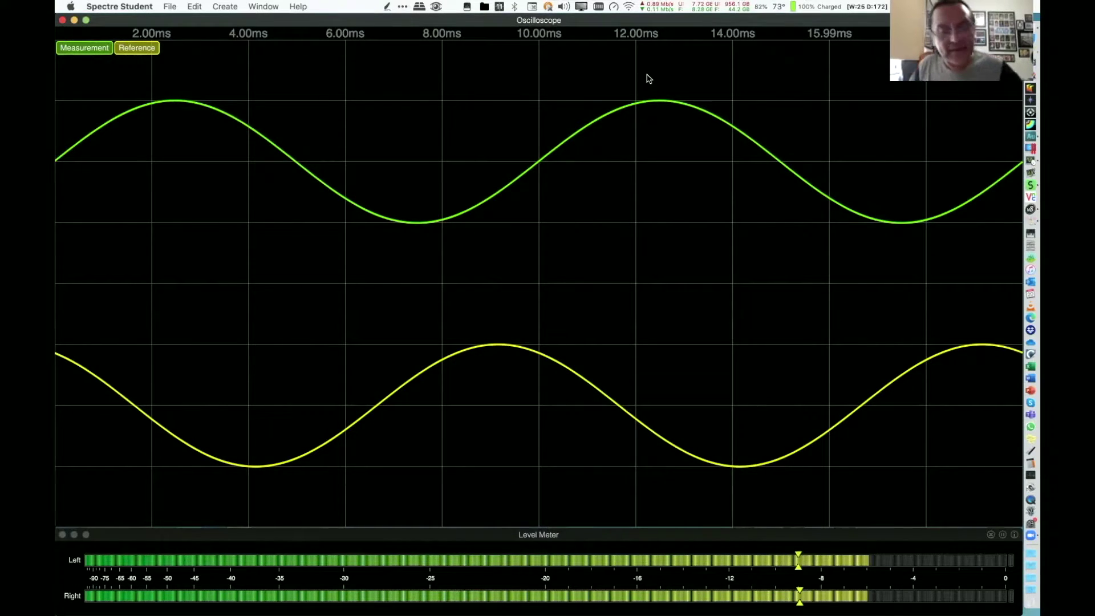
Frame the green Measurement graph and the yellow Reference graph with one Highlight rectangle each, and choose the Free Form tool
key("ctrl+Tab")
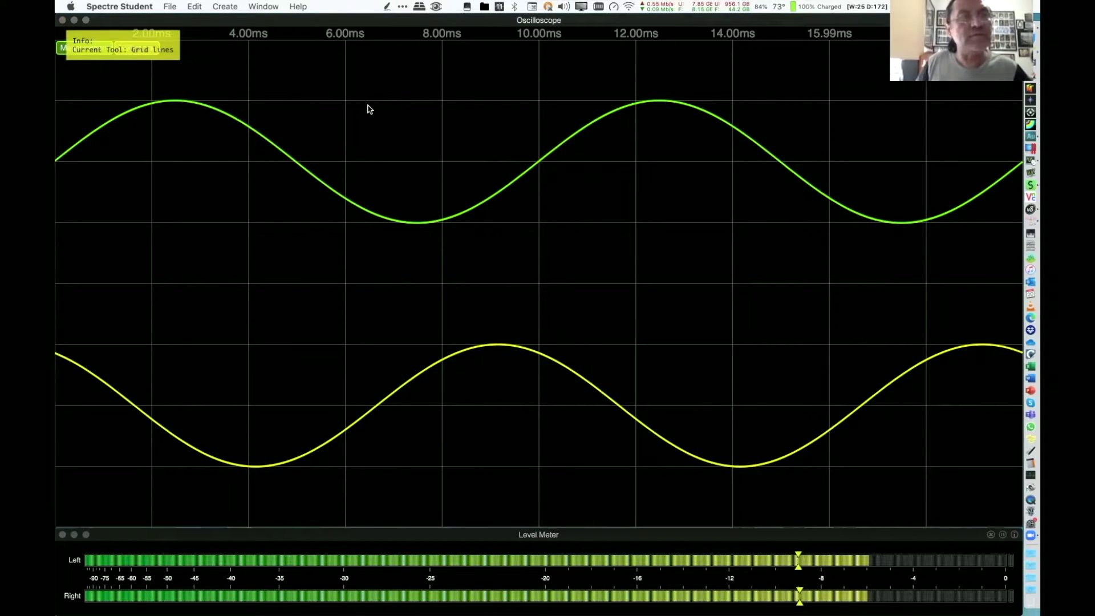
key("l")
key("r")
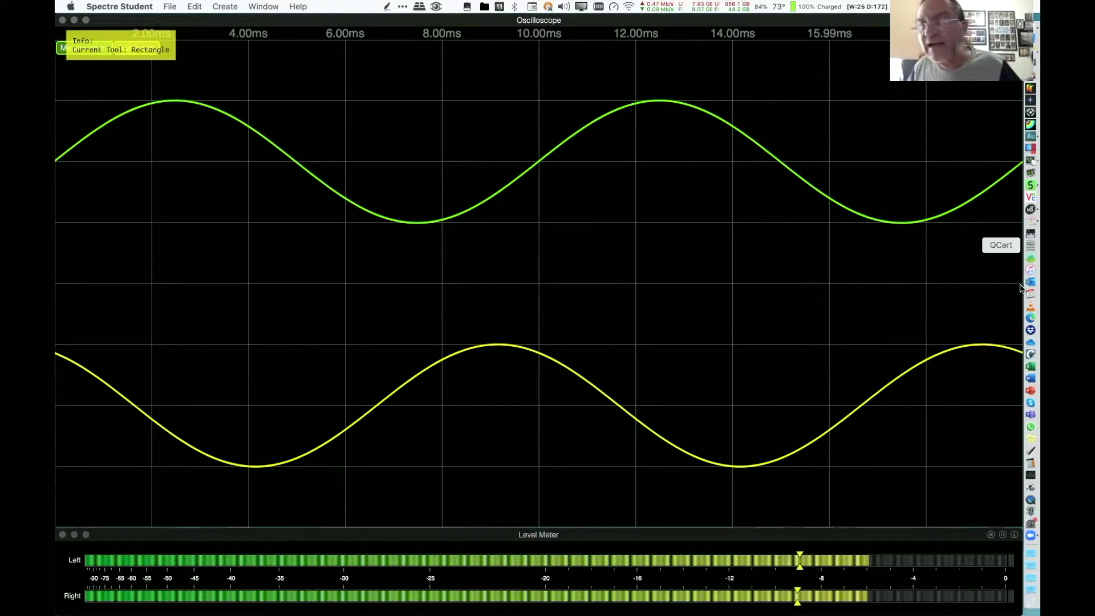
mouse_move(1022, 284)
left_mouse_down()
mouse_move(398, 203)
mouse_move(57, 42)
left_mouse_up()
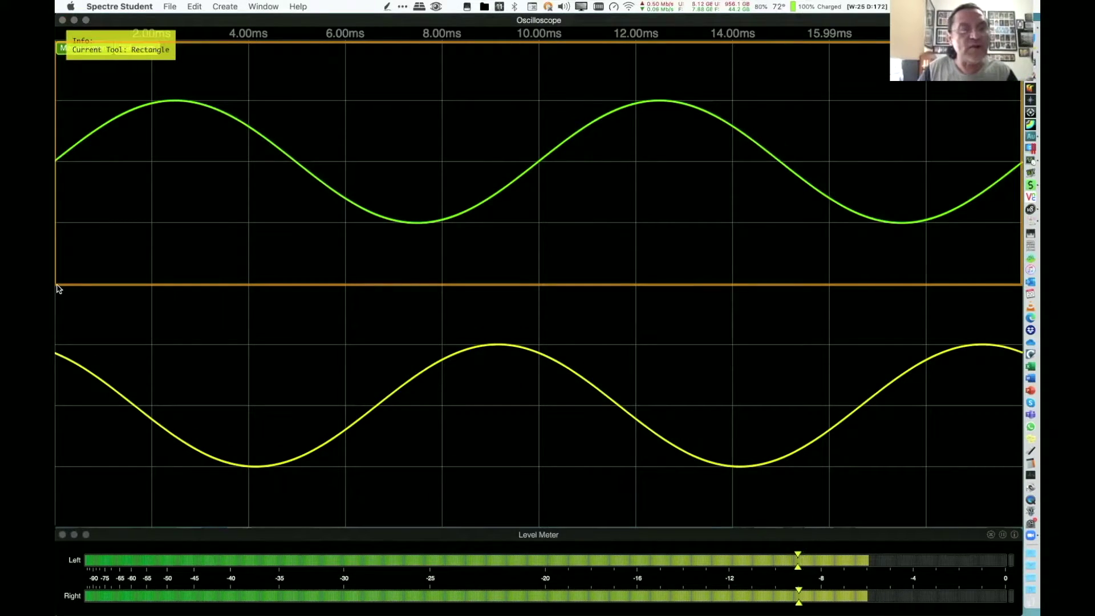
left_click_drag(1032, 426, 1023, 527)
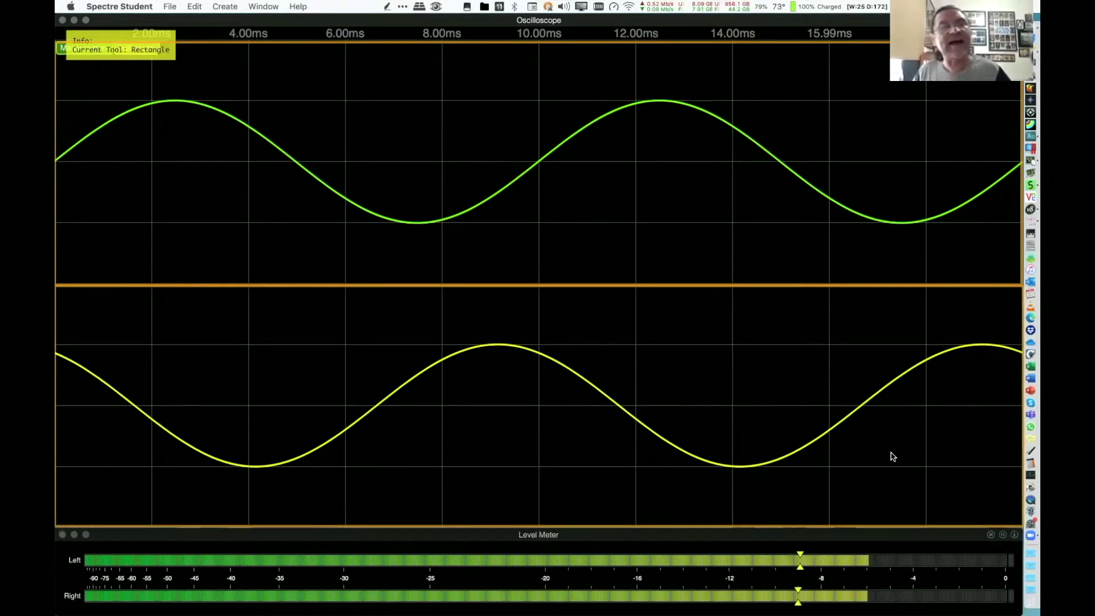
key("f")
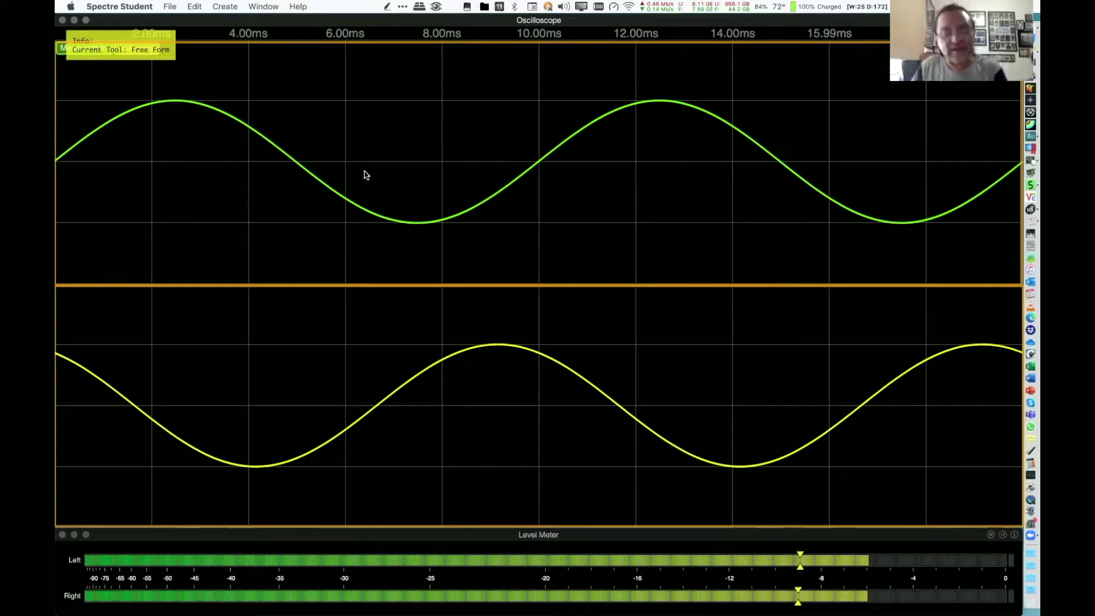
Switch to the Smaart workspace, bring the AU Lab mixer to the front, and return to Spectre's oscilloscope
key("ctrl+r")
key("r")
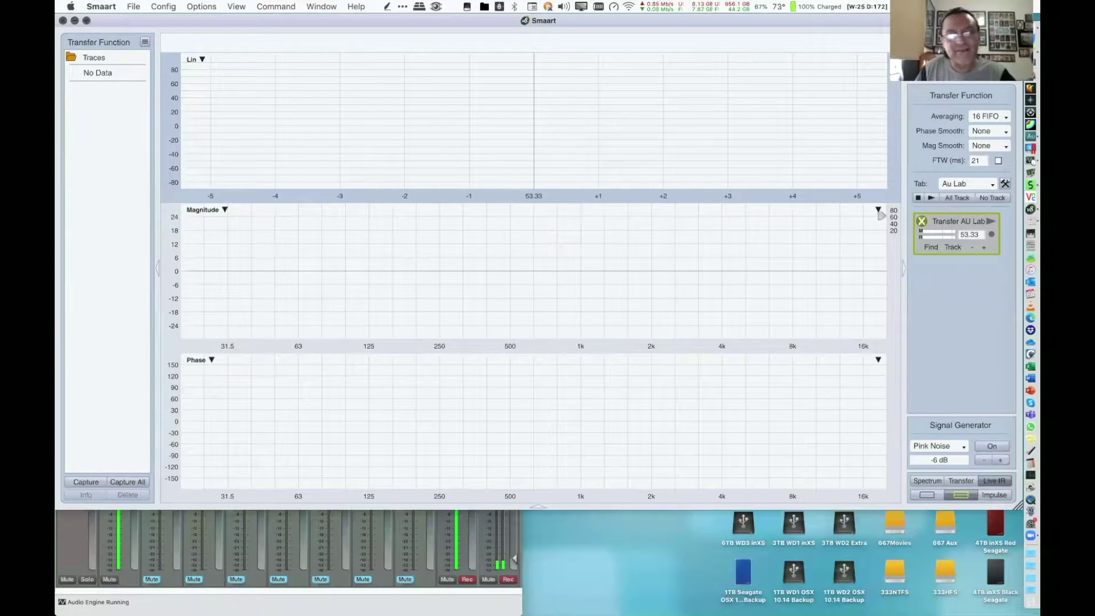
left_click(146, 511)
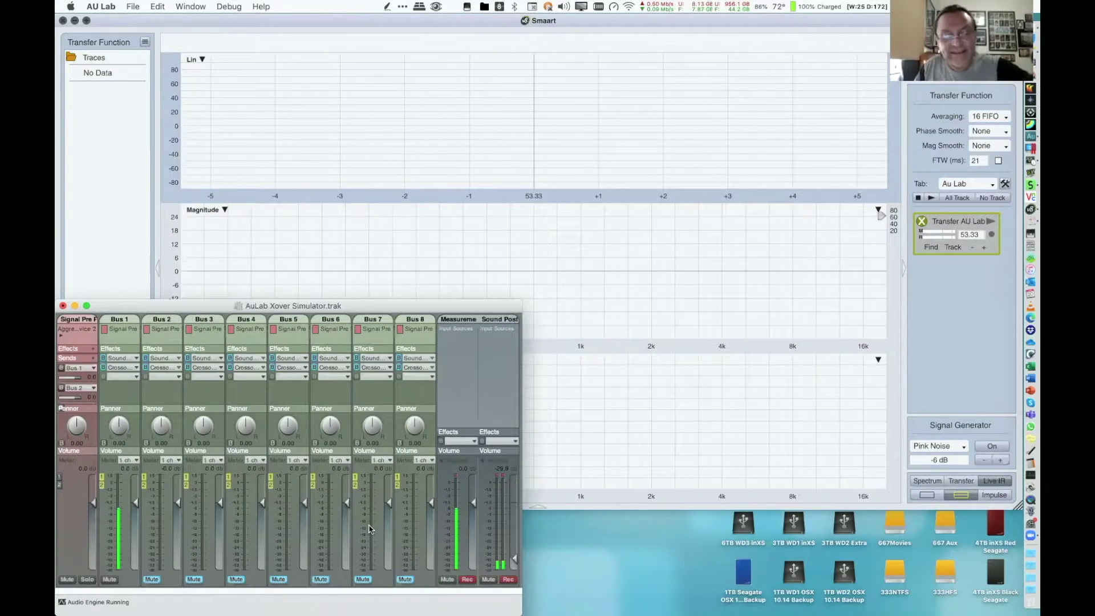
key("ctrl+Down")
key("ctrl+Left")
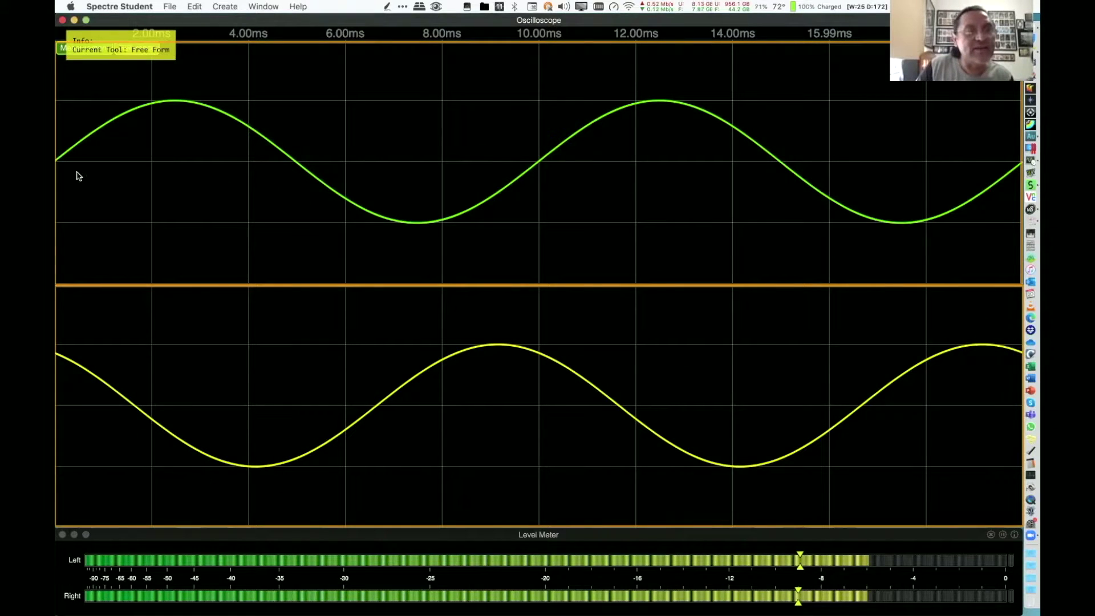
Mark the start of the Measurement and Reference waves with freehand strokes, then clear the drawings and exit the screen annotation
left_click_drag(80, 174, 178, 241)
left_click_drag(65, 164, 80, 174)
mouse_move(119, 322)
left_mouse_down()
mouse_move(166, 308)
mouse_move(69, 345)
left_mouse_up()
key("super+z")
key("super+z")
key("super+z")
key("Escape")
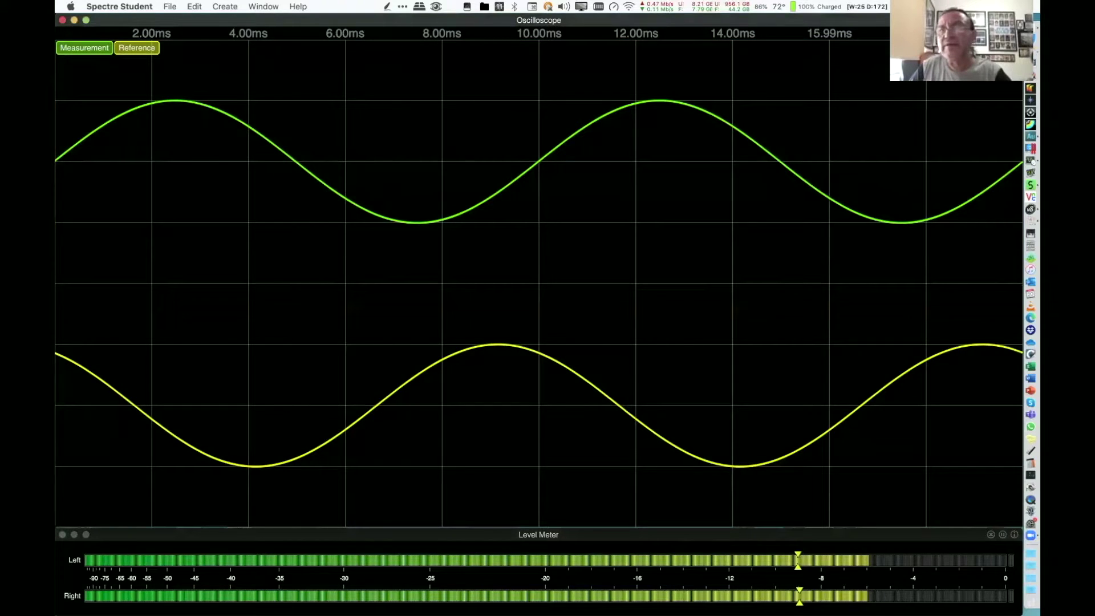
Set the Master Sync of Spectre's oscilloscope trigger to Reference
left_click(1014, 20)
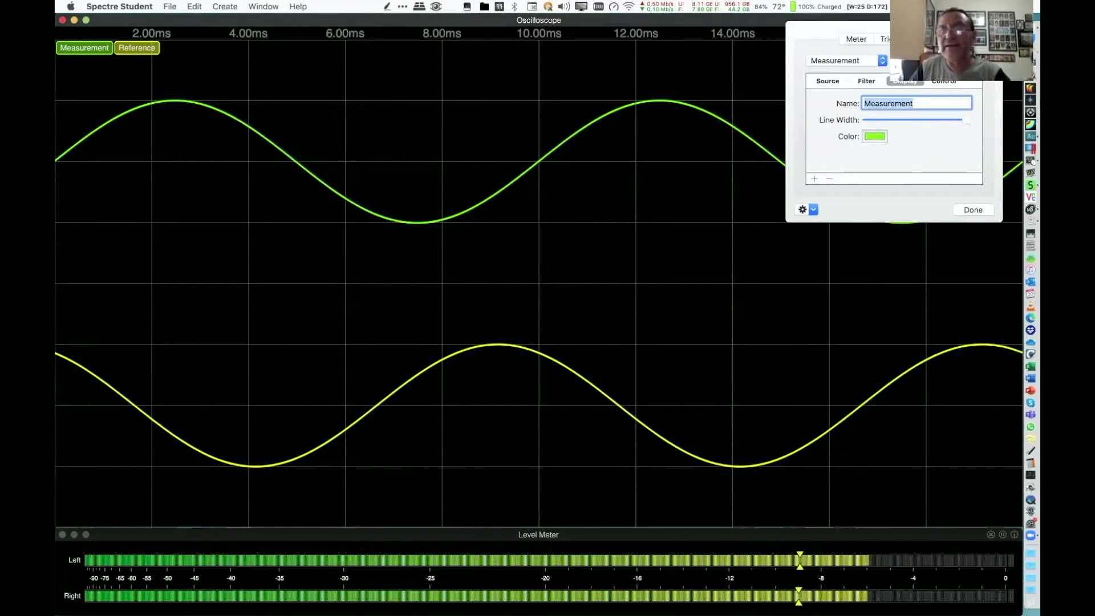
left_click(886, 38)
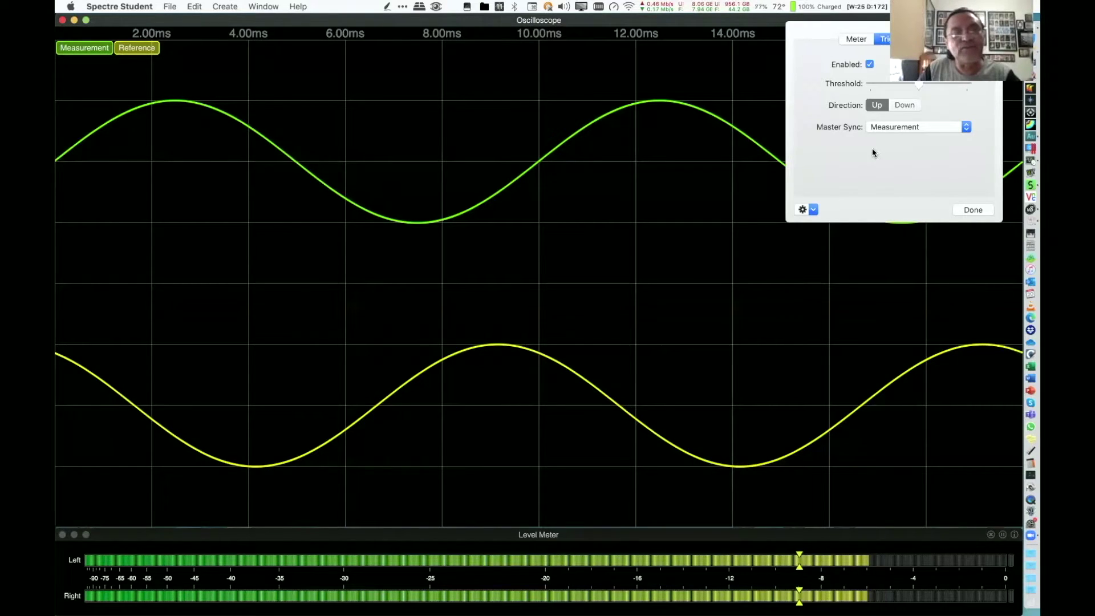
left_click(909, 127)
left_click(903, 139)
left_click(972, 212)
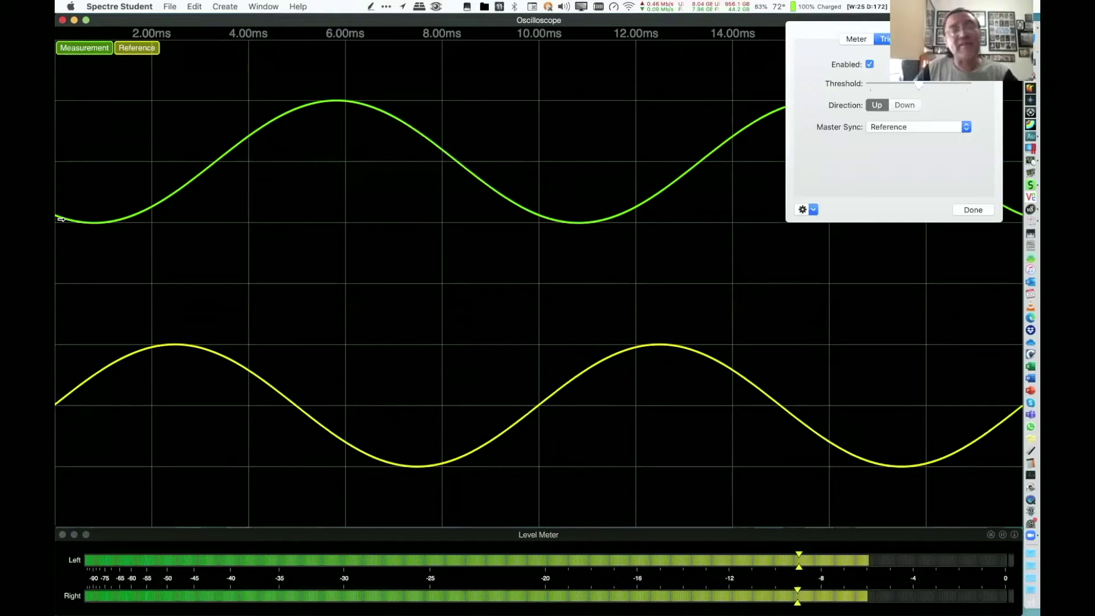
Set the oscilloscope trigger's Master Sync back to Measurement and close the oscilloscope settings
left_click(945, 129)
left_click(935, 117)
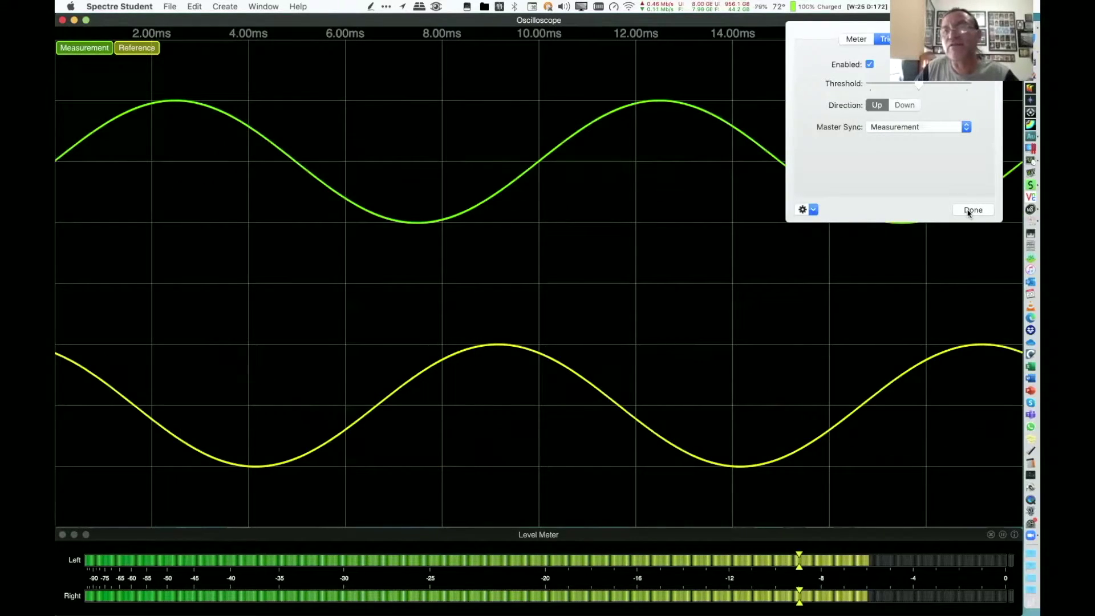
left_click(61, 325)
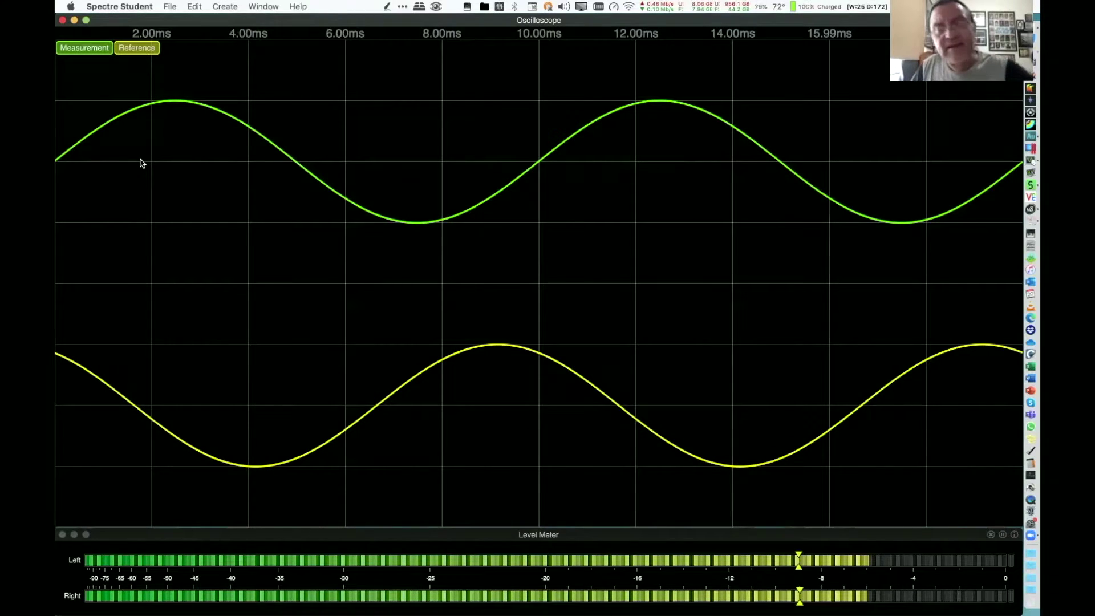
Switch to the Smaart workspace and bring the Smaart window in front of the AU Lab mixer
key("ctrl+d")
key("ctrl+Up")
key("ctrl+Right")
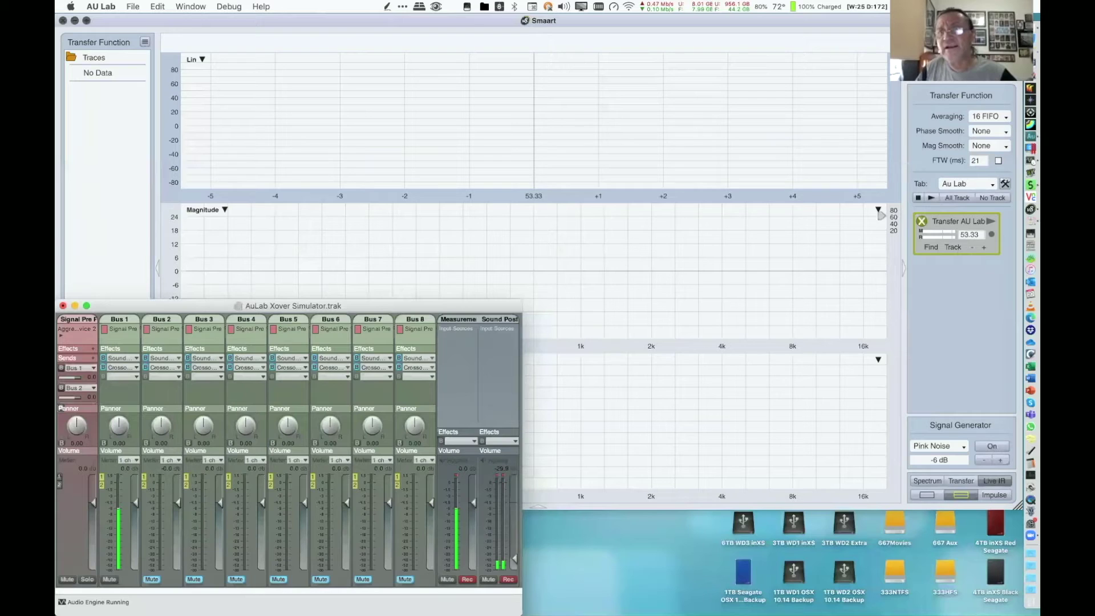
left_click(977, 119)
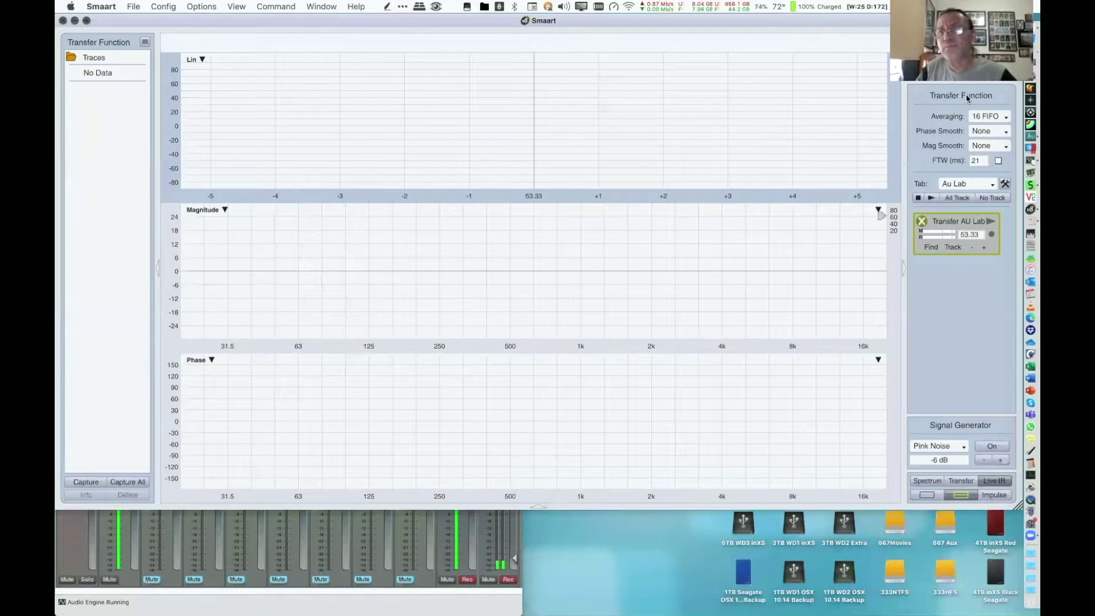
Set the Transfer Function FFT to 32k in Smaart's options, and look through the Spectrum Data Window choices, keeping Flat Top
key("alt+o")
left_click(479, 142)
left_click(479, 165)
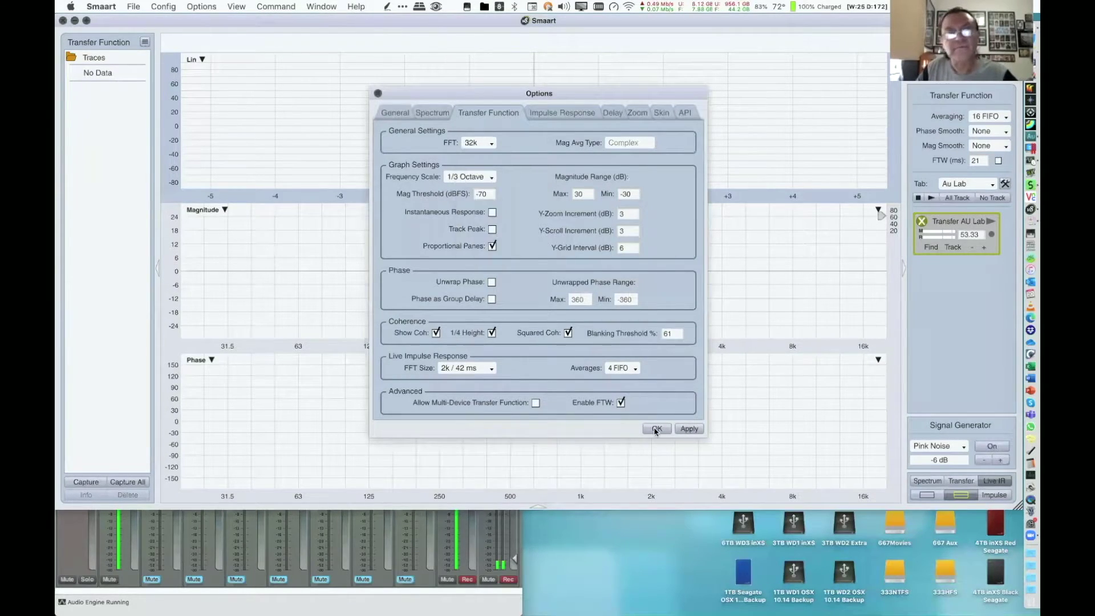
left_click(435, 114)
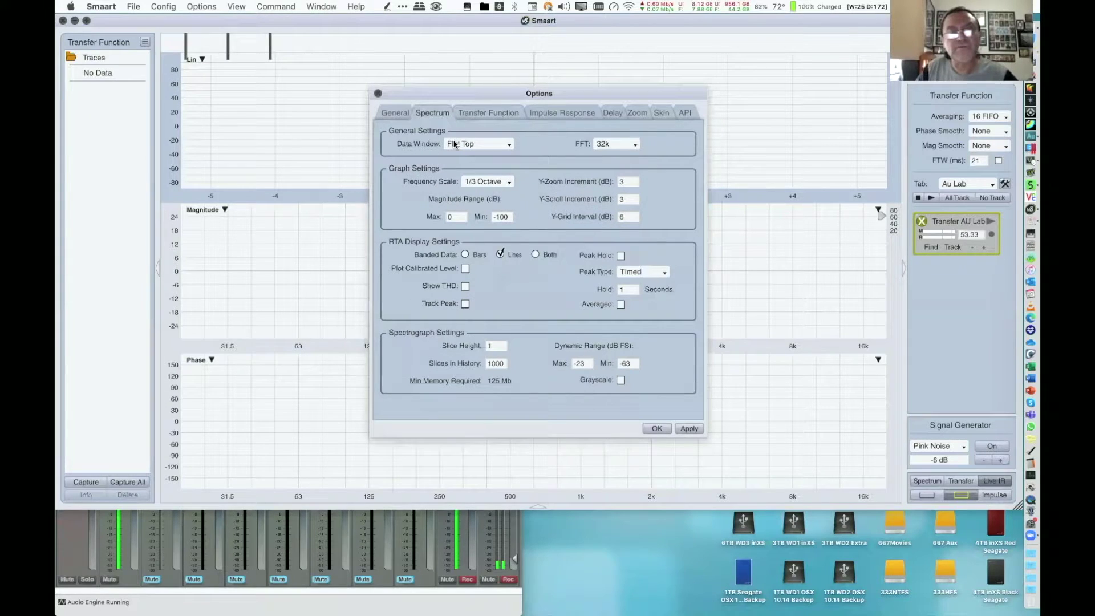
left_click(463, 144)
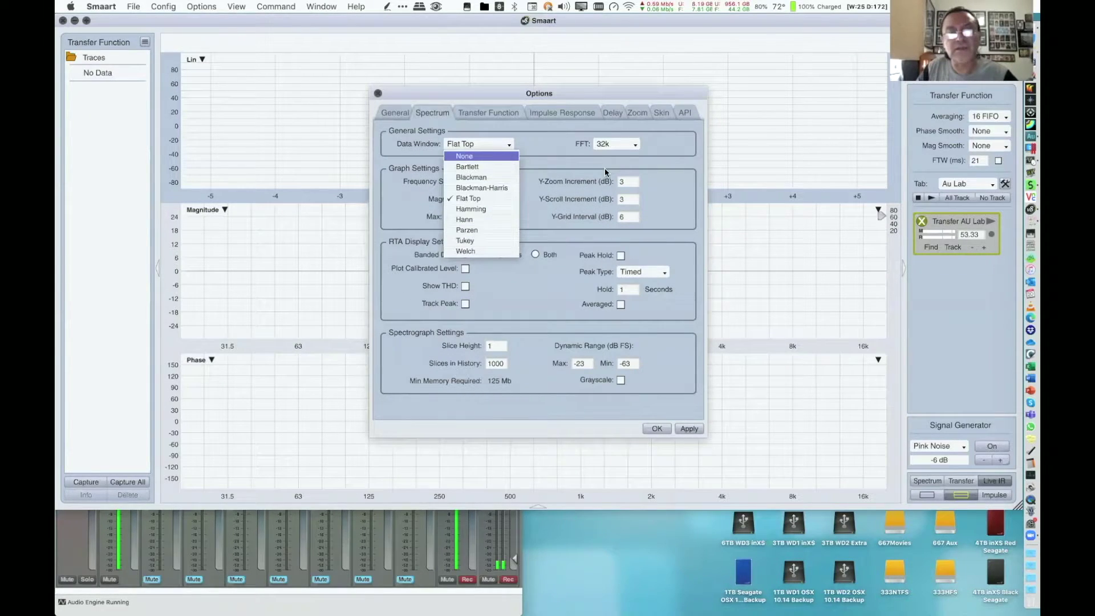
left_click(645, 180)
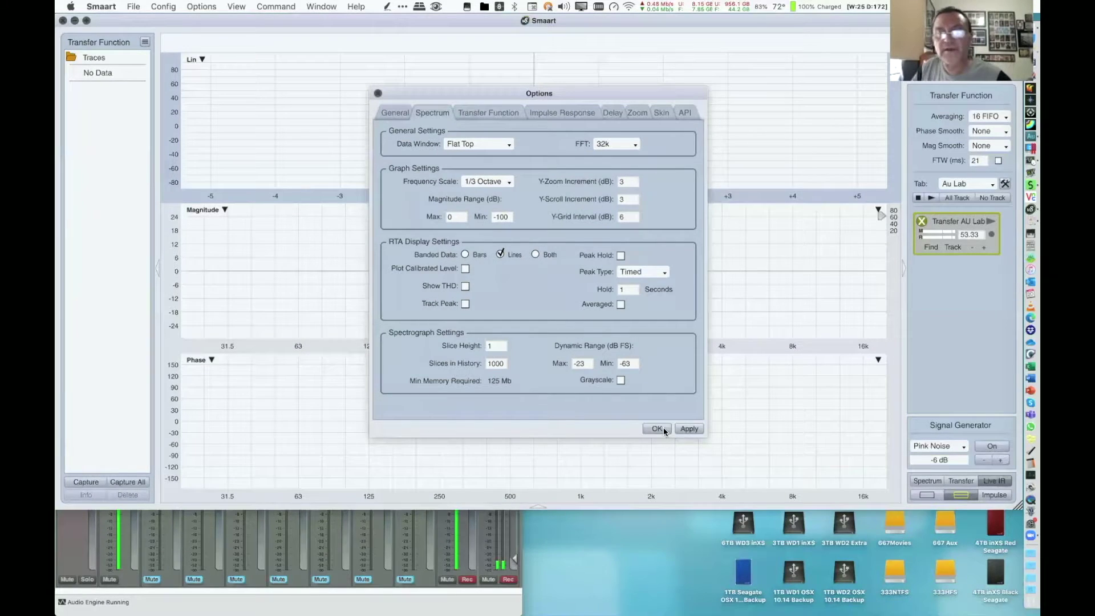
key("Return")
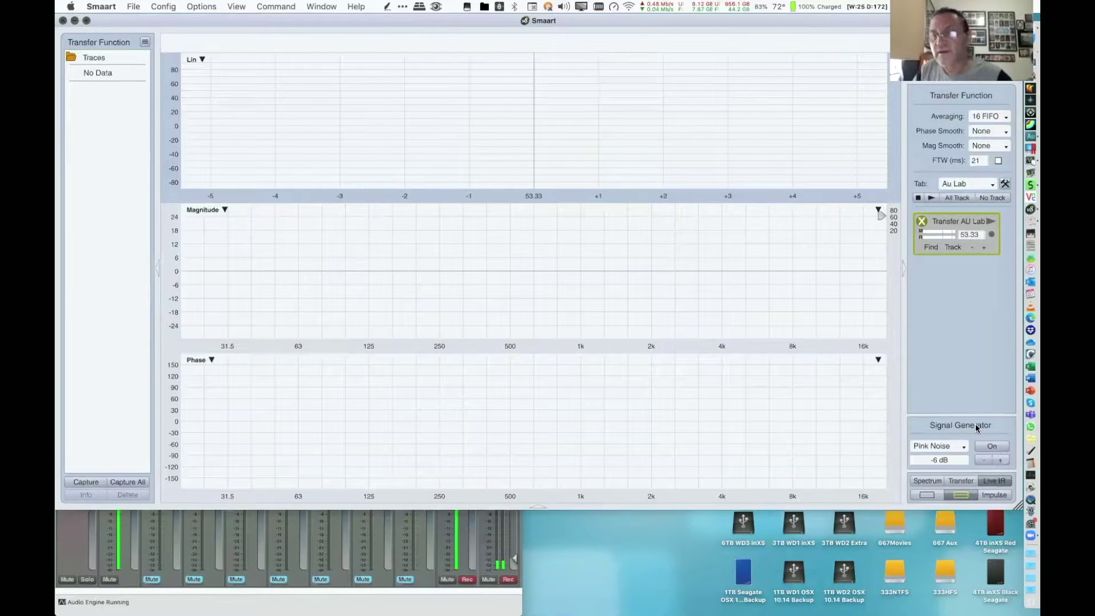
Hide the Live IR graph, run the Transfer AU Lab measurement, and stop it
left_click(990, 482)
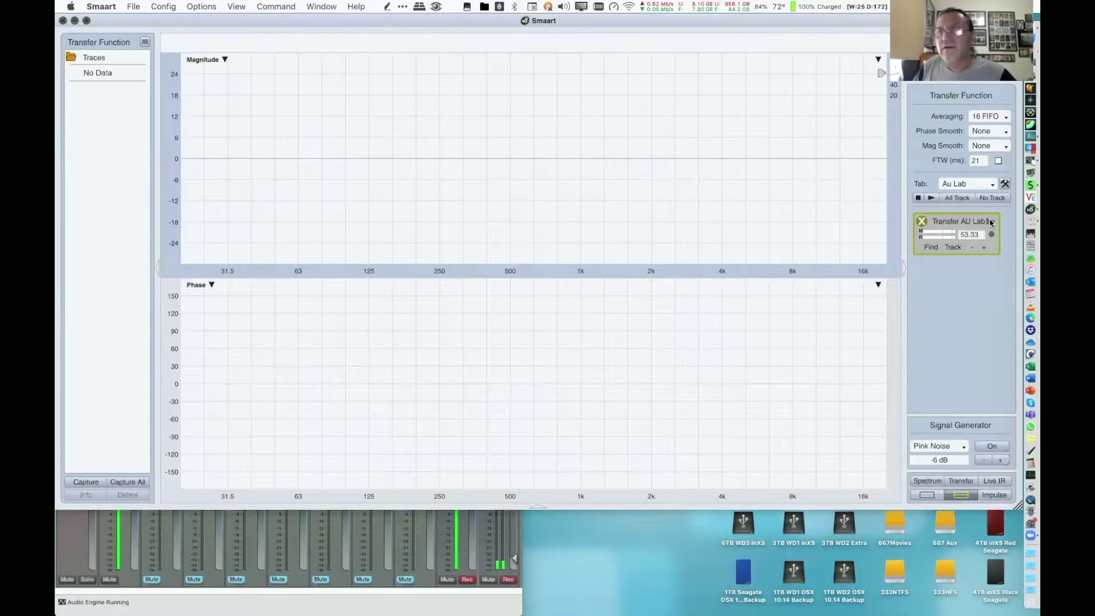
key("space")
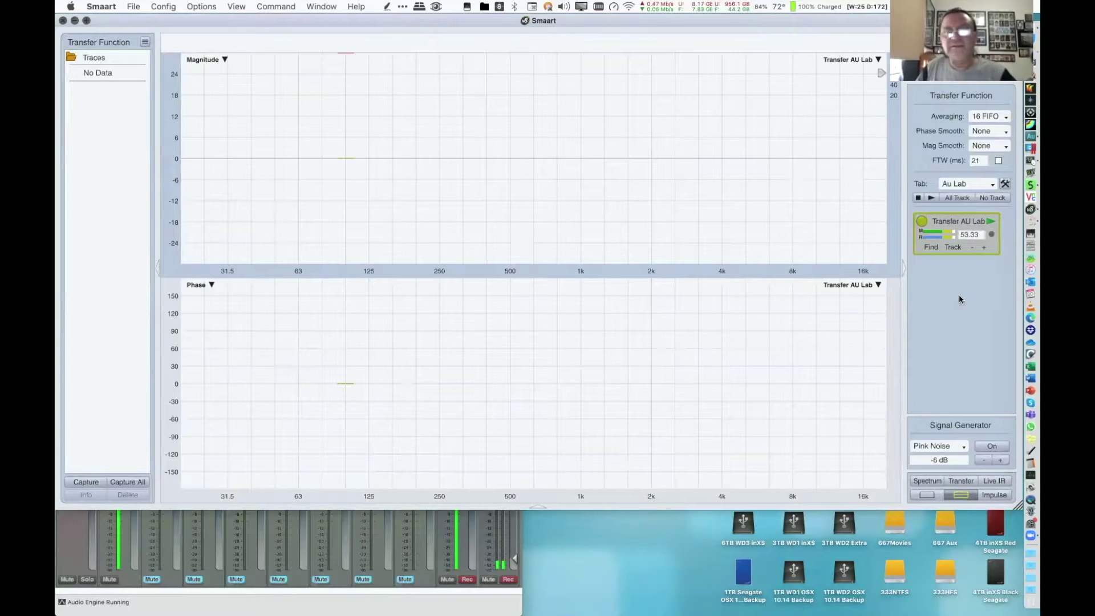
left_click(916, 199)
Change Smaart to Spectrum mode and start the Measurement AU Lab input to show the sine wave's peak
key("s")
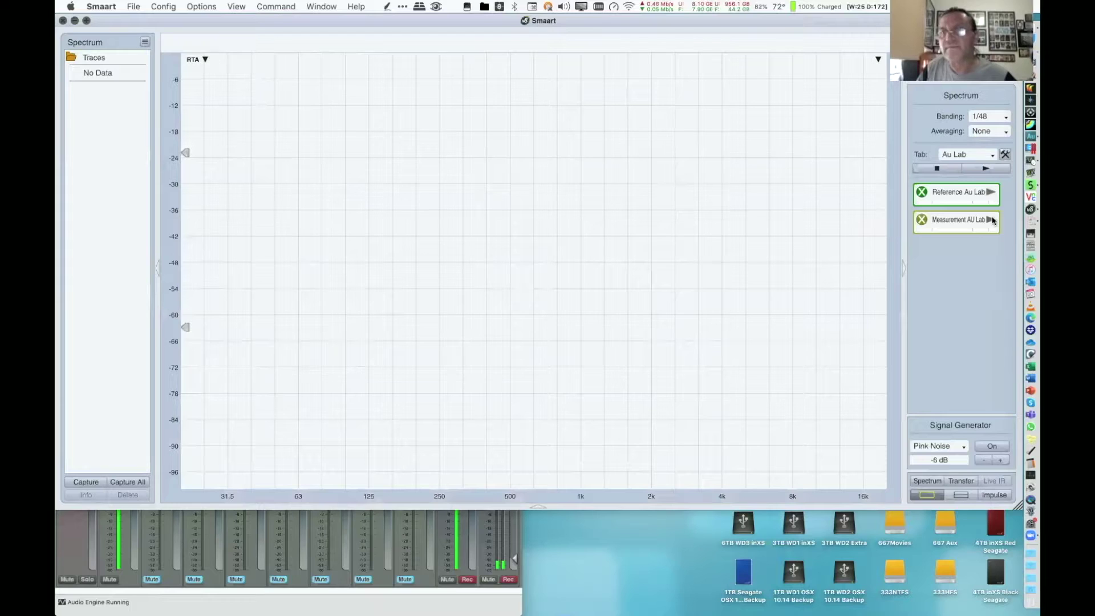
left_click(991, 220)
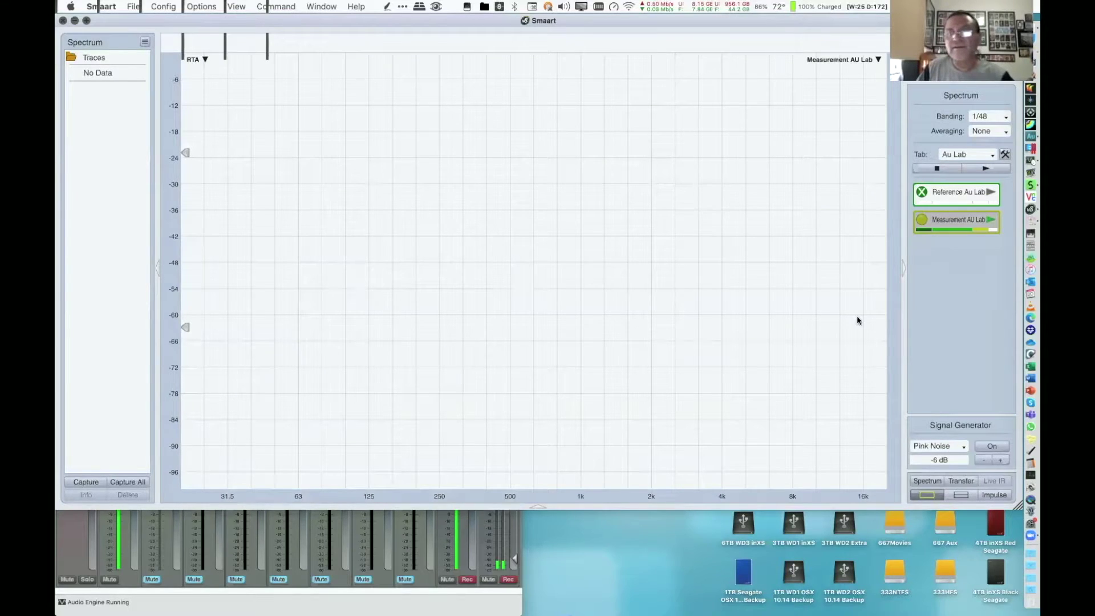
mouse_move(344, 124)
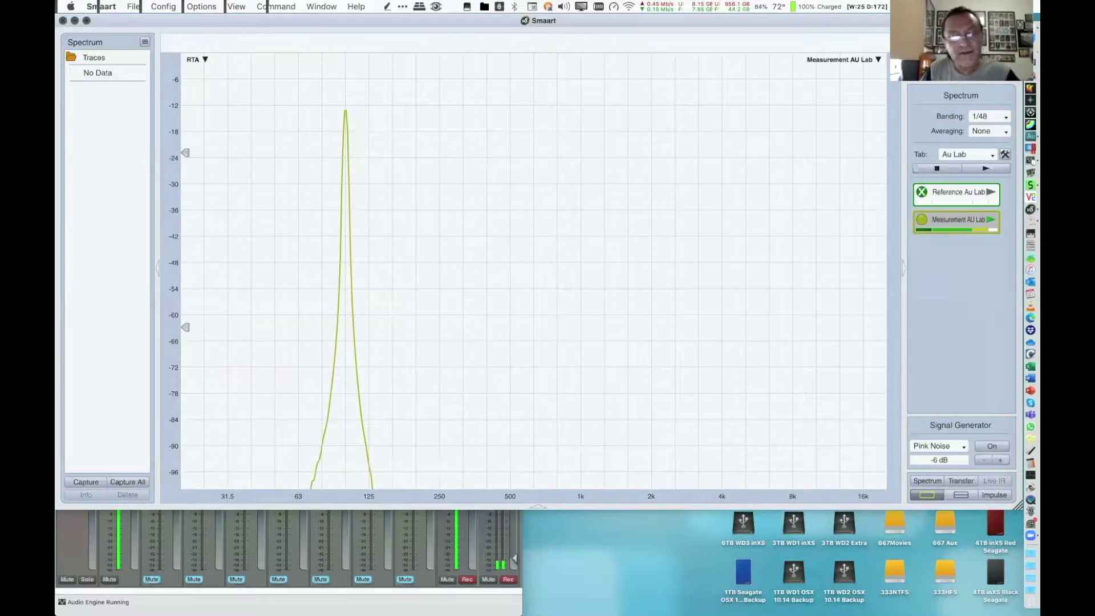
Set the wave type to Triangle in AudioTest and view the signal in Spectre's oscilloscope
key("ctrl+d")
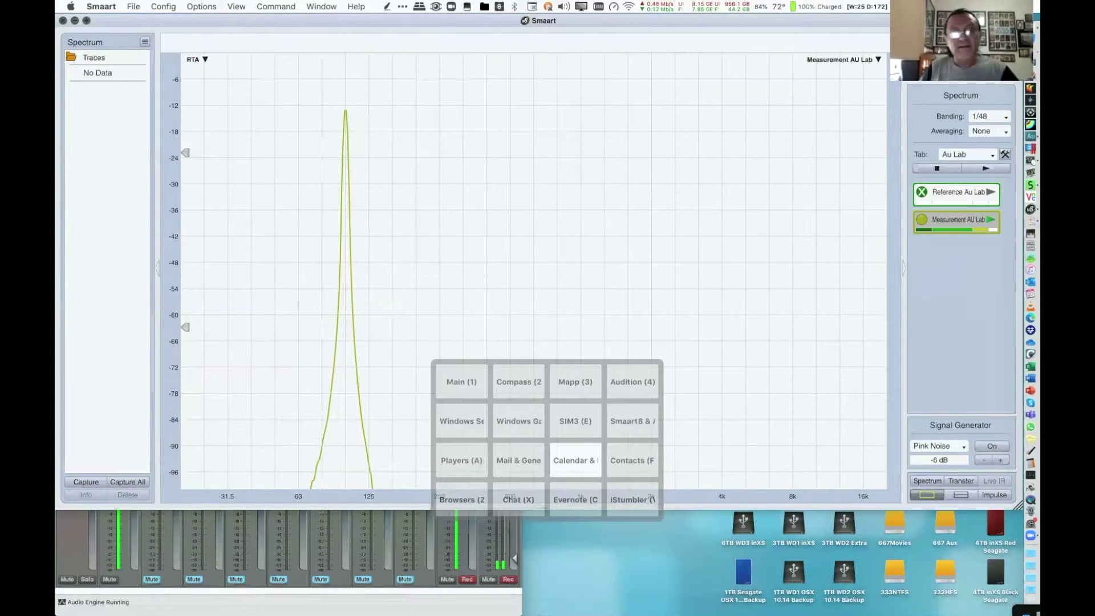
key("Return")
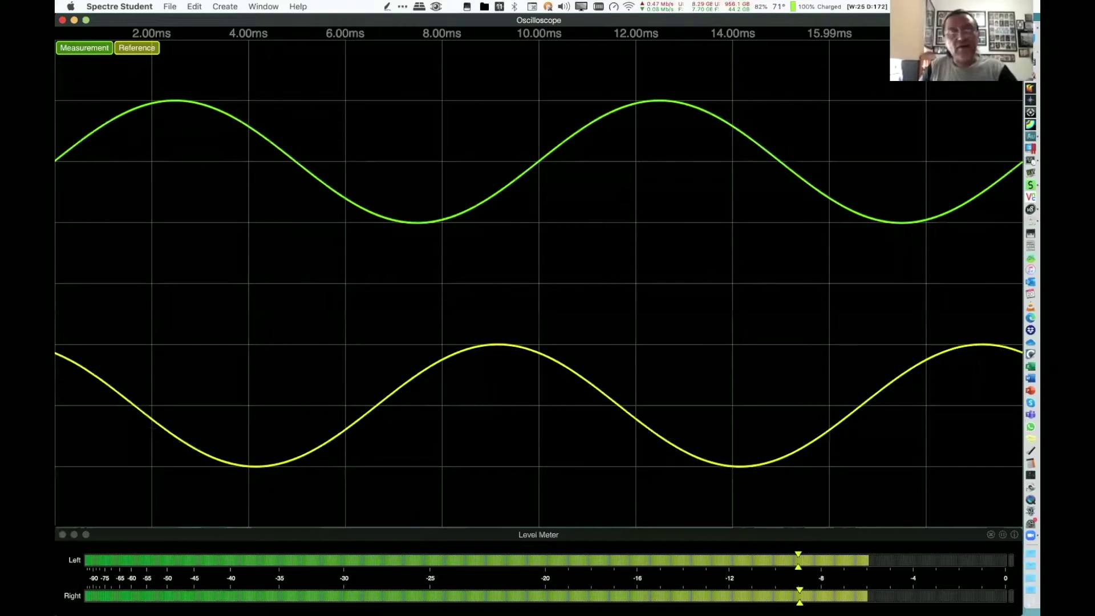
key("ctrl+d")
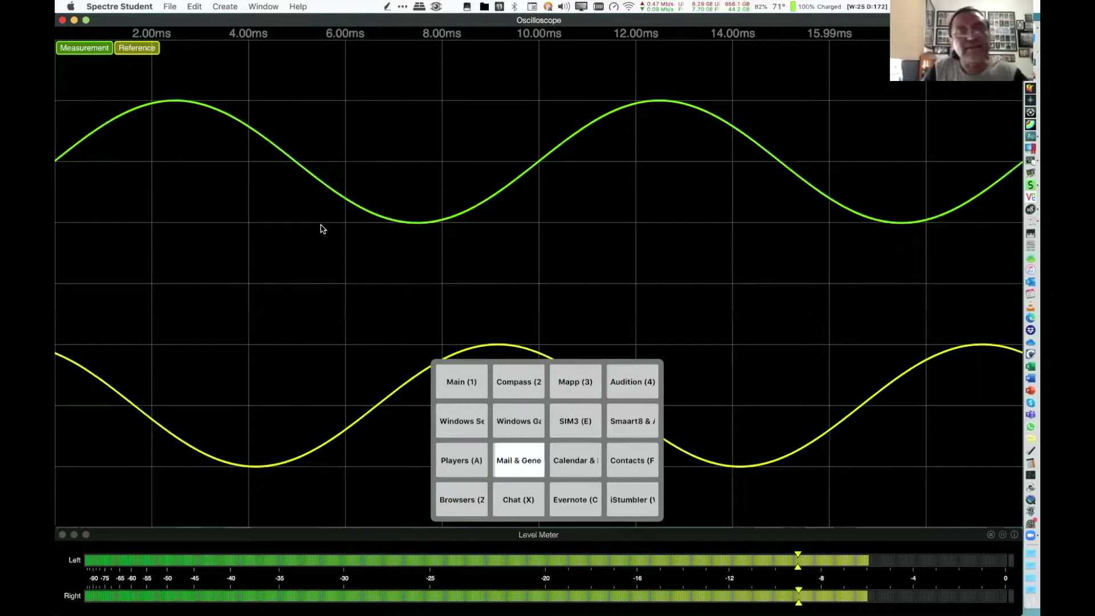
key("Escape")
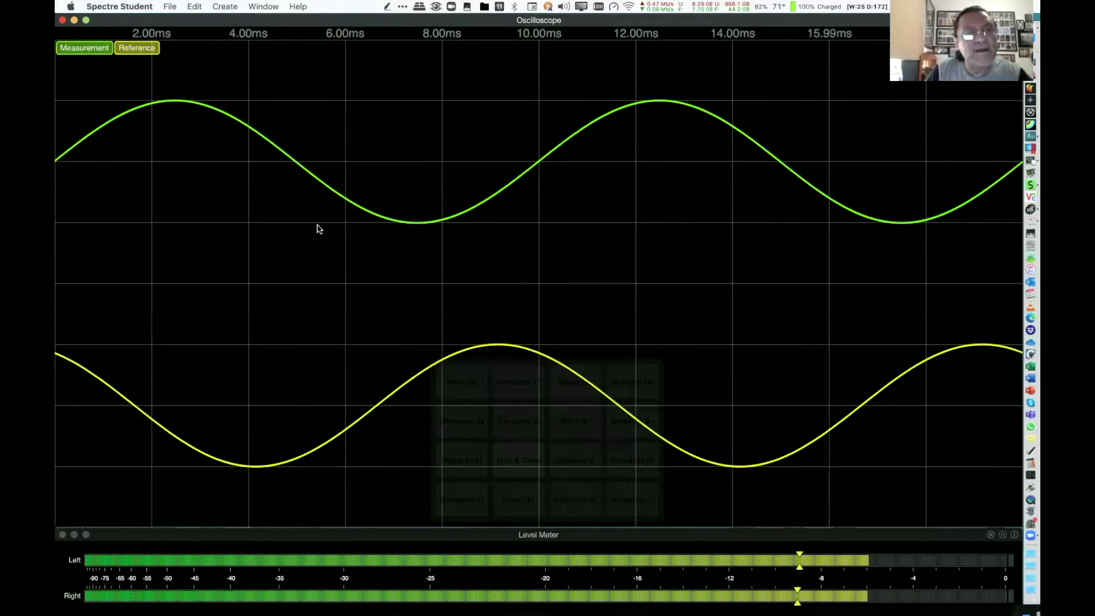
left_click(180, 145)
left_click(180, 158)
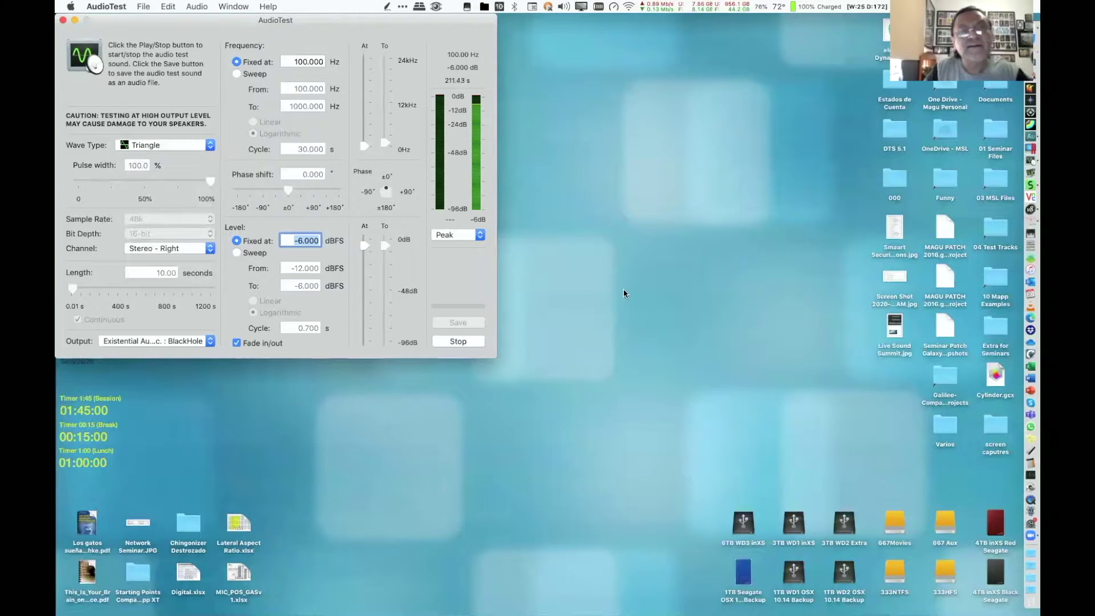
key("ctrl+d")
key("Right")
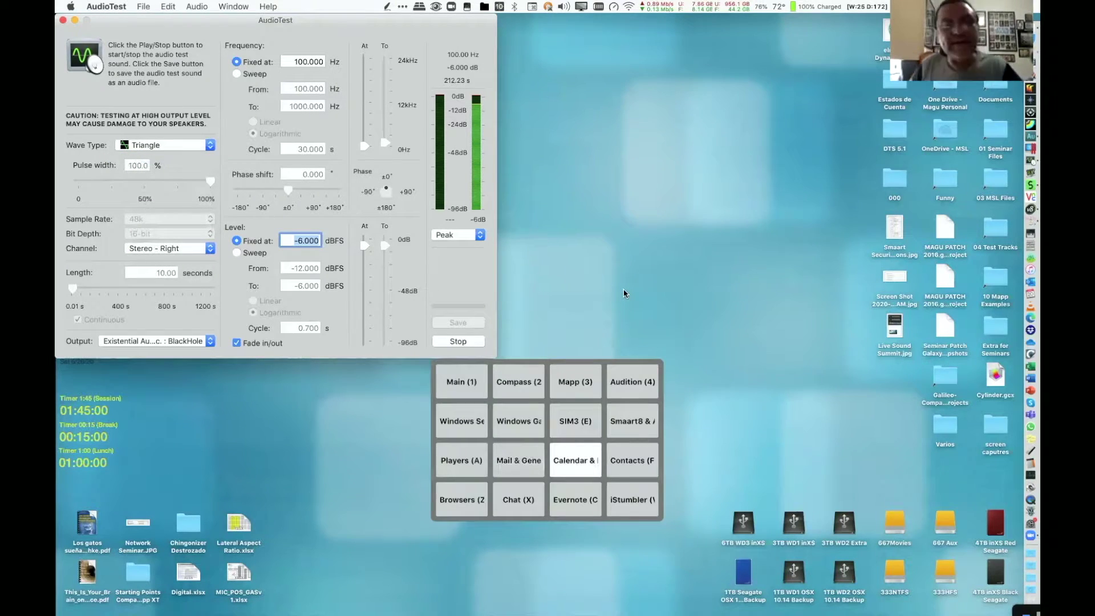
key("Return")
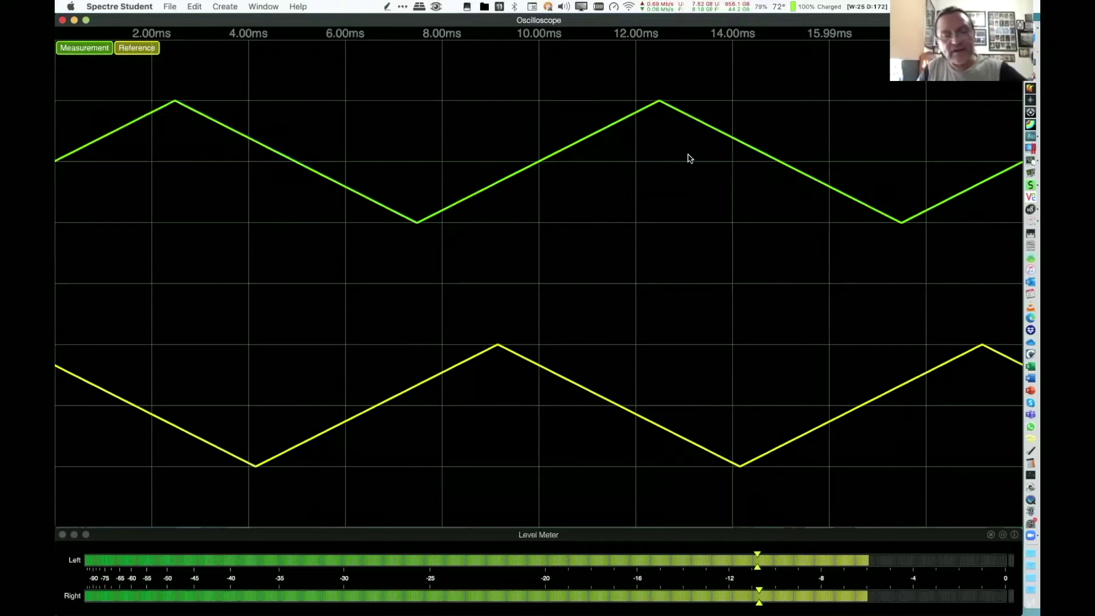
Switch to Smaart's spectrum of the triangle wave and set the Banding to None
key("ctrl+8")
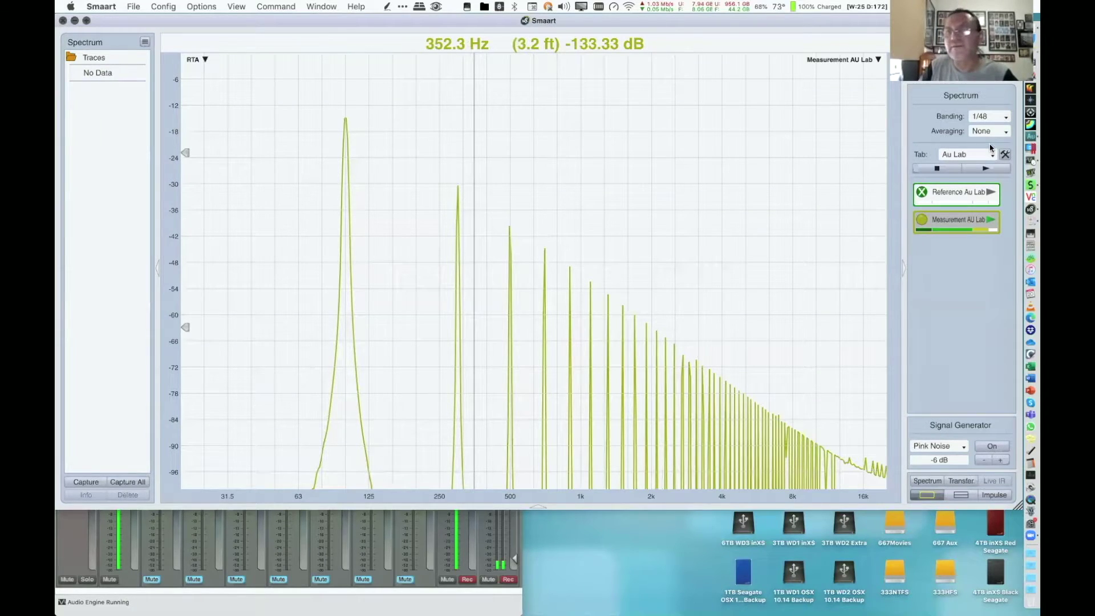
left_click(999, 119)
left_click(1001, 126)
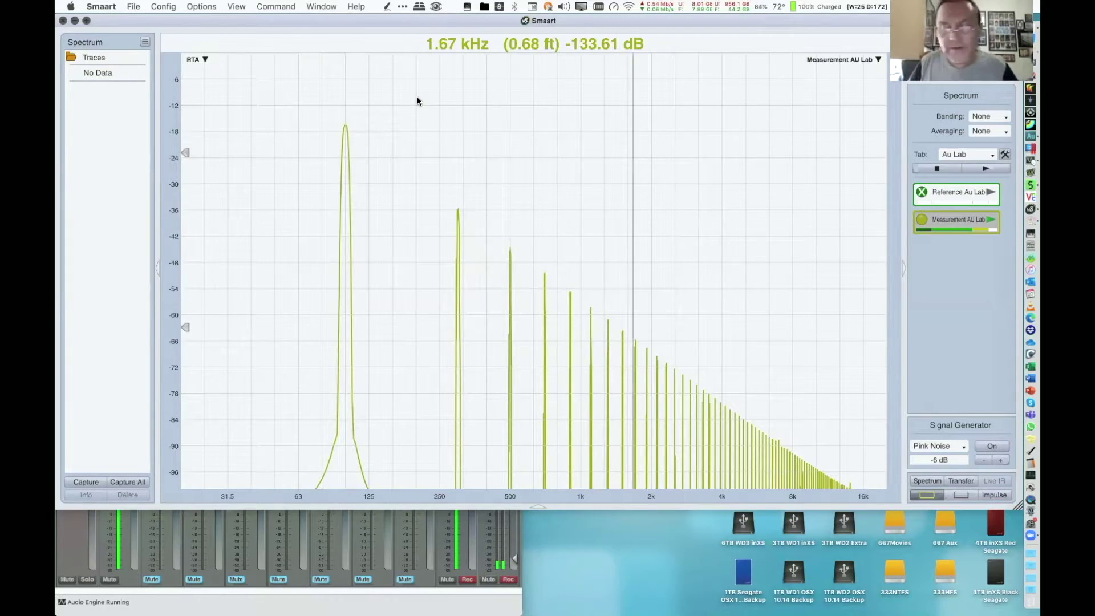
Annotate the triangle wave's spectrum with one arrow to each of the first five peaks, starting at the 100 Hz fundamental
key("ctrl+d")
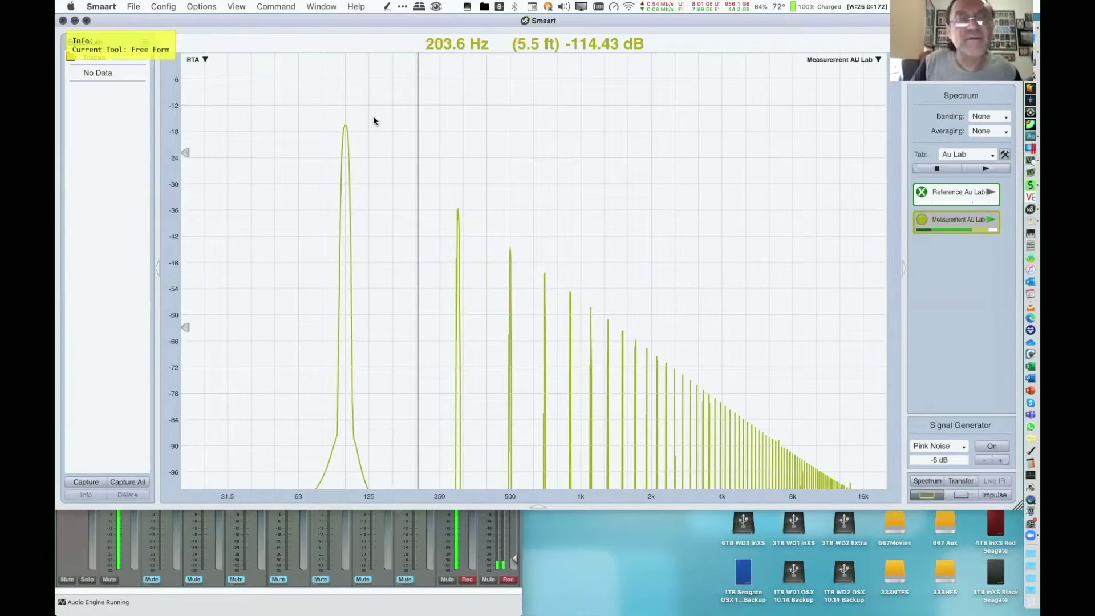
mouse_move(375, 119)
left_mouse_down()
mouse_move(423, 89)
mouse_move(348, 124)
left_mouse_up()
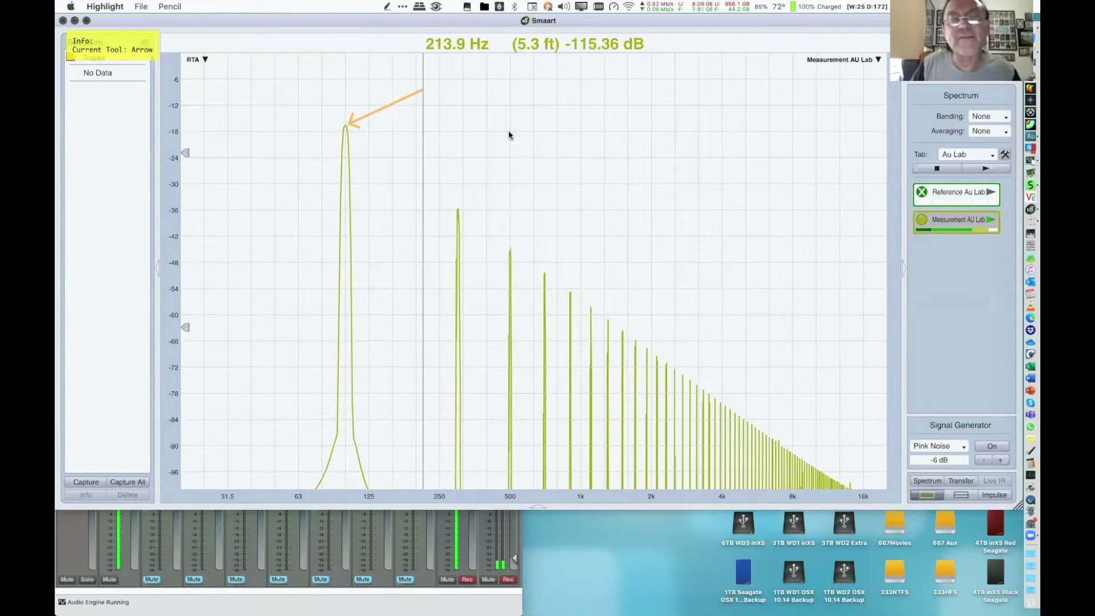
left_click_drag(515, 127, 458, 207)
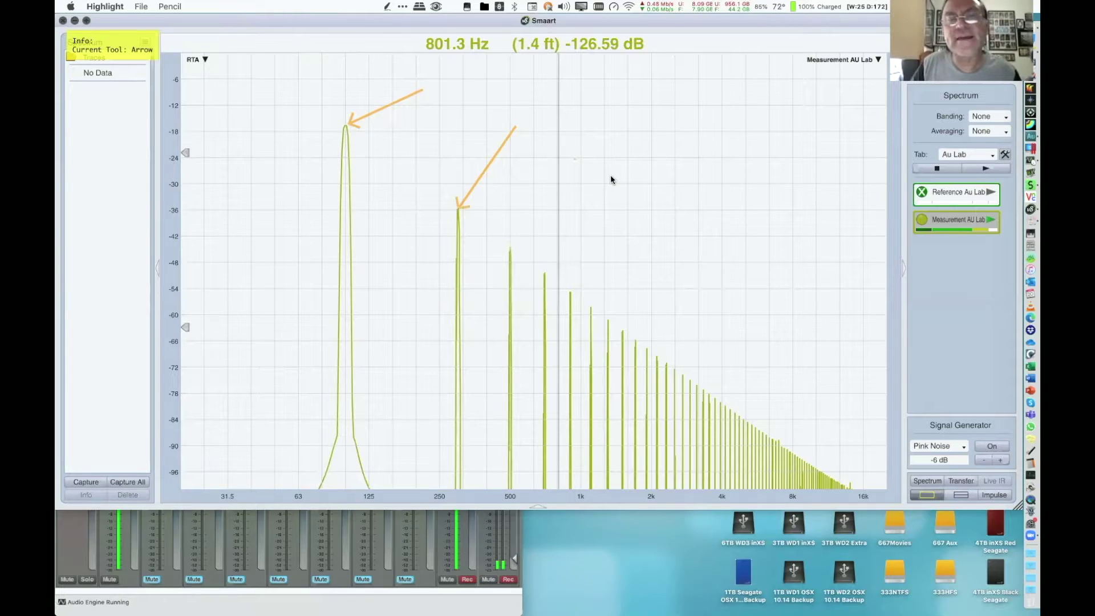
left_click_drag(575, 160, 506, 246)
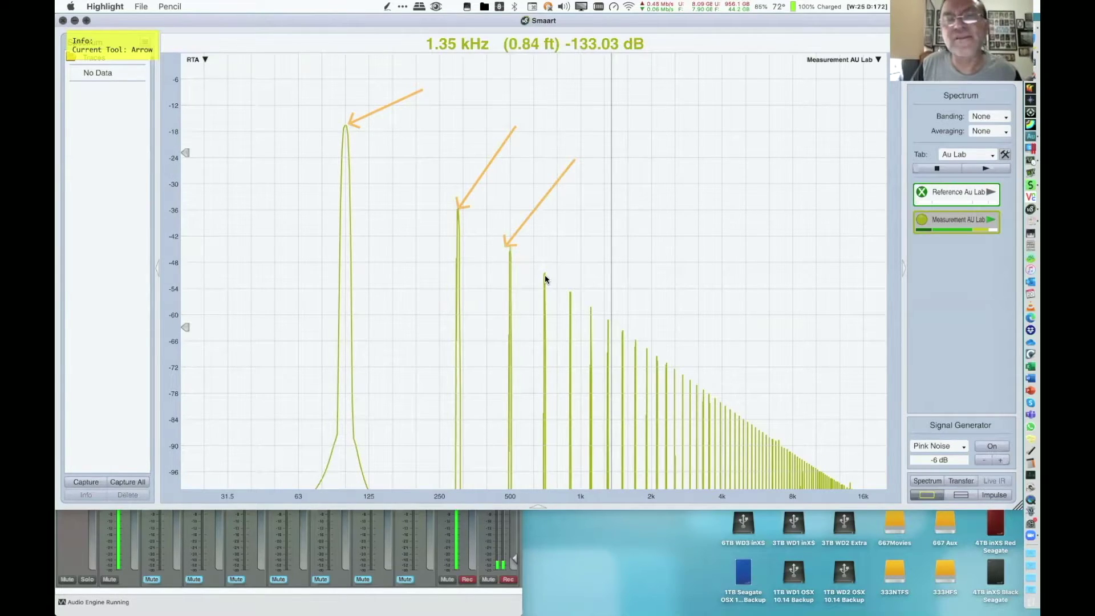
left_click_drag(606, 176, 545, 277)
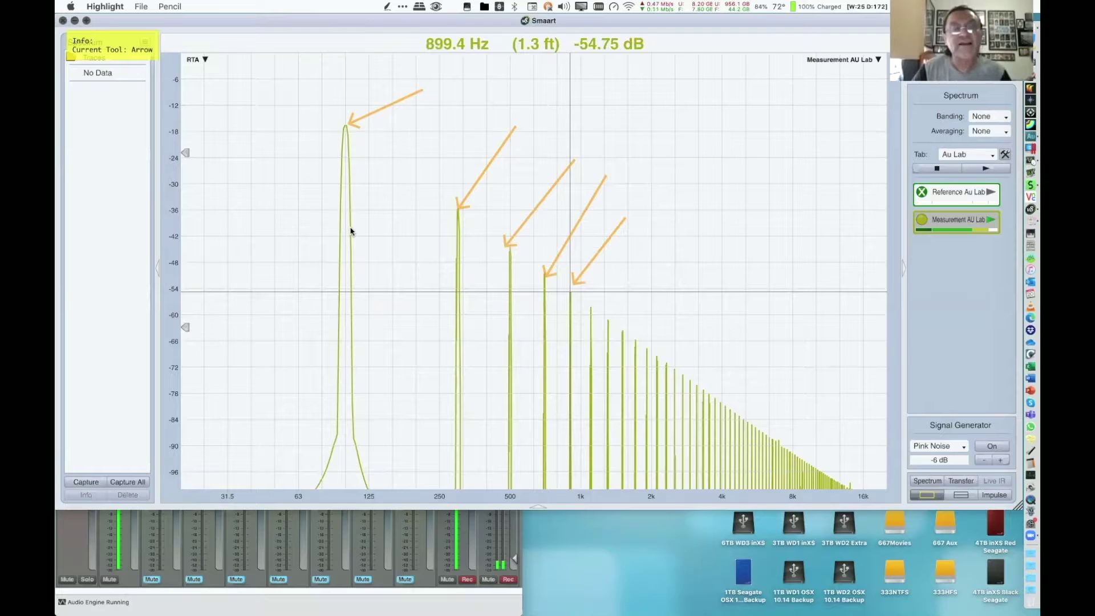
Label the annotated fundamental peak "100Hz" and the second arrow's peak "x3" using free-form text
key("f")
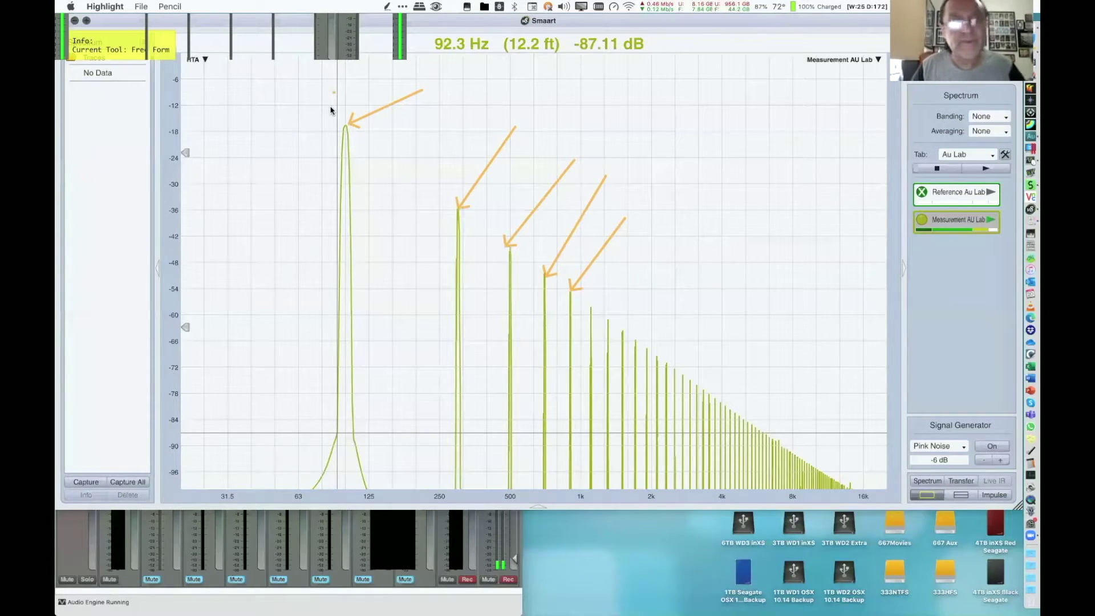
left_click(330, 110)
type("100Hz")
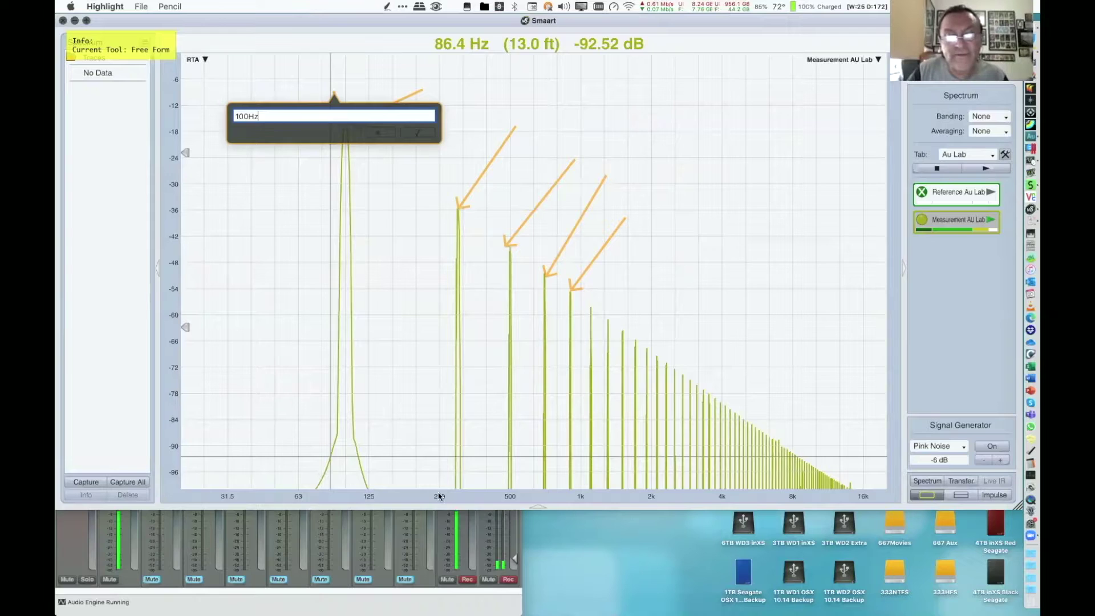
key("Return")
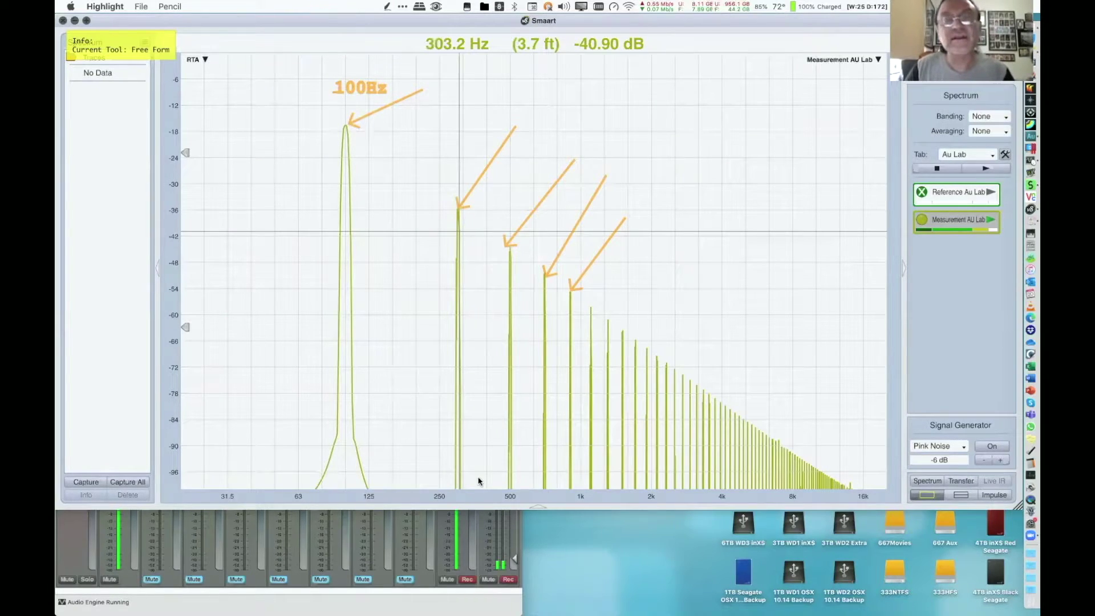
left_click(519, 118)
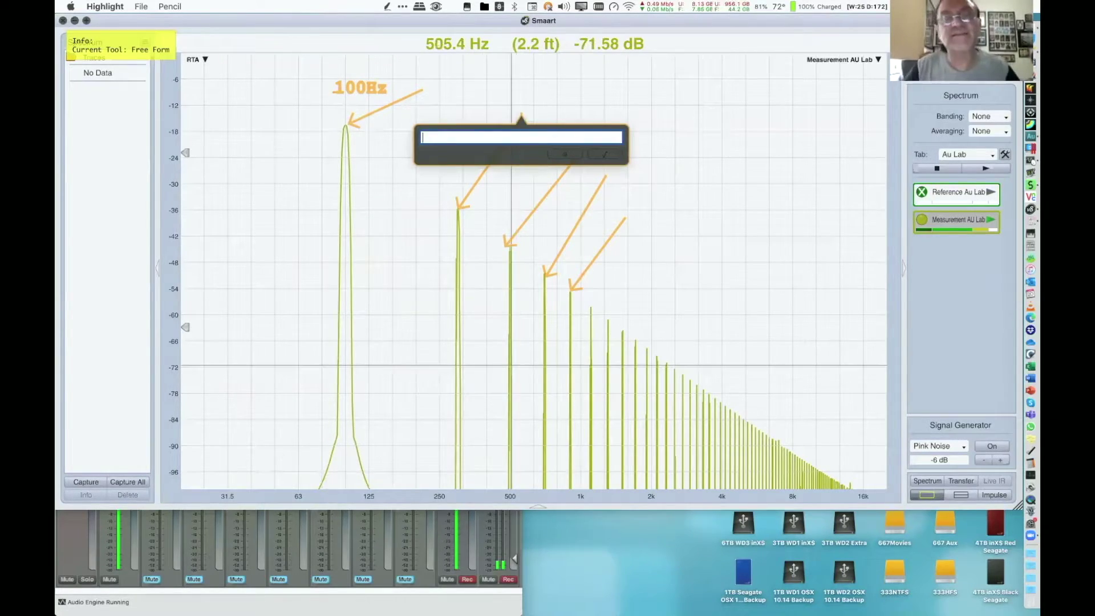
type("x3")
key("Return")
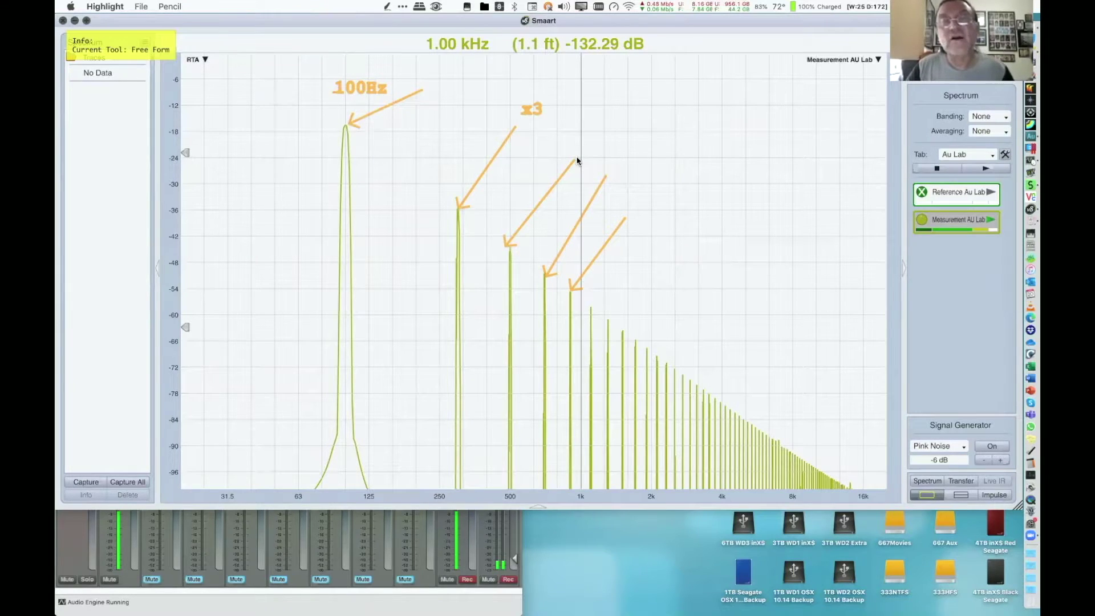
Label the third arrow "x5" and the fourth arrow "x7", and close the annotation overlay
left_click(577, 161)
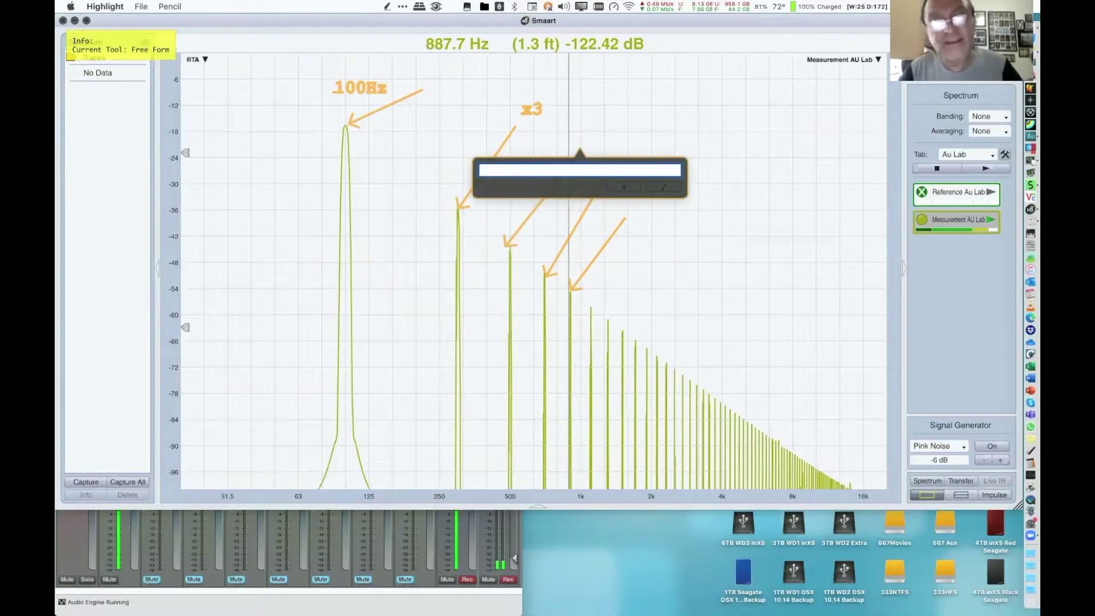
type("x5")
key("Return")
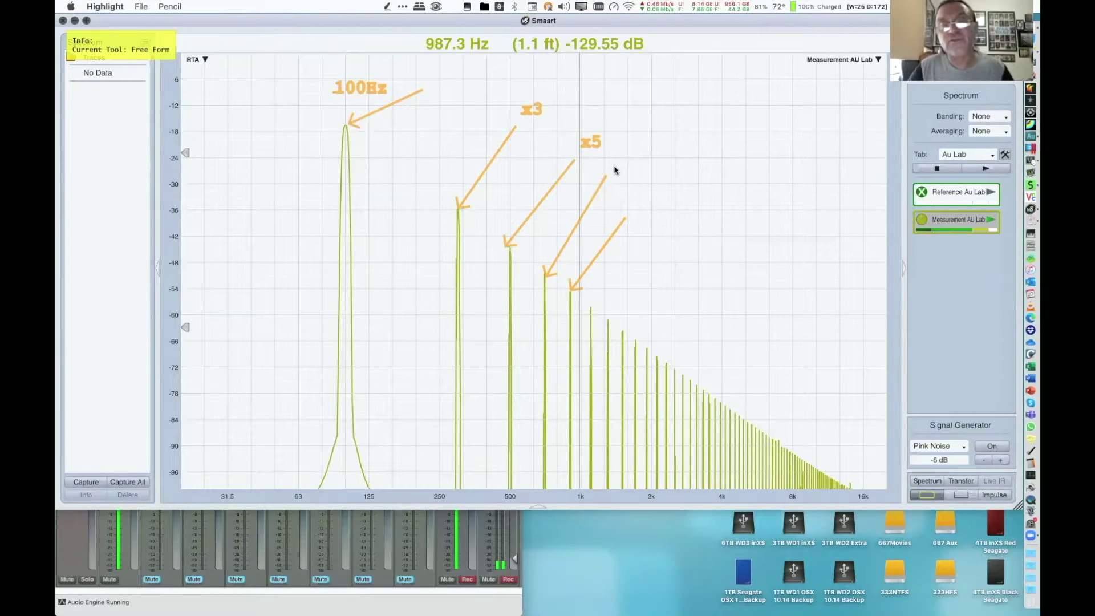
left_click(615, 167)
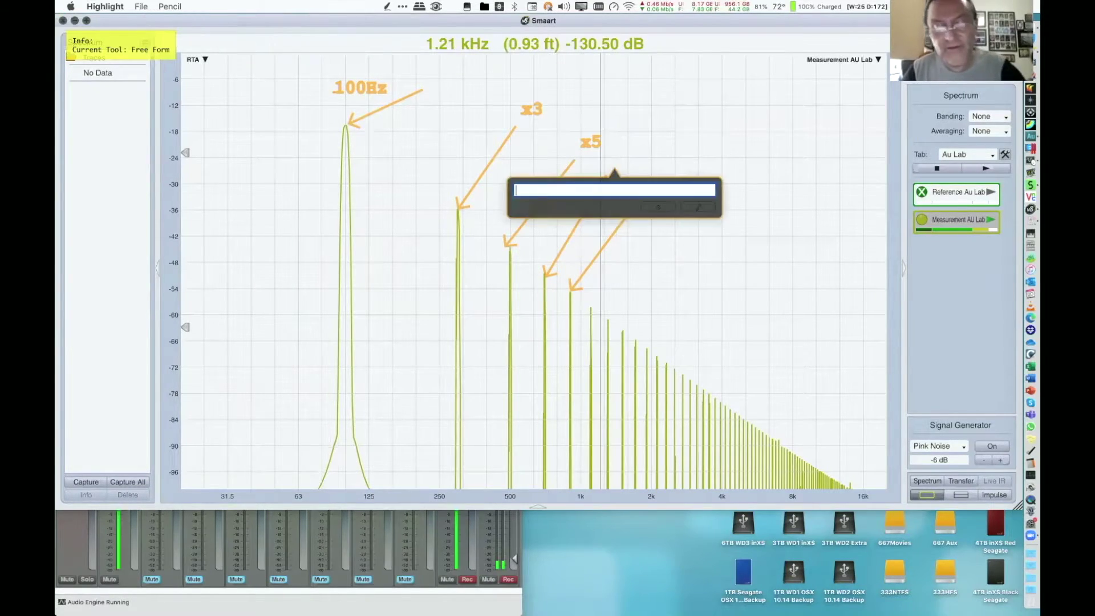
type("x")
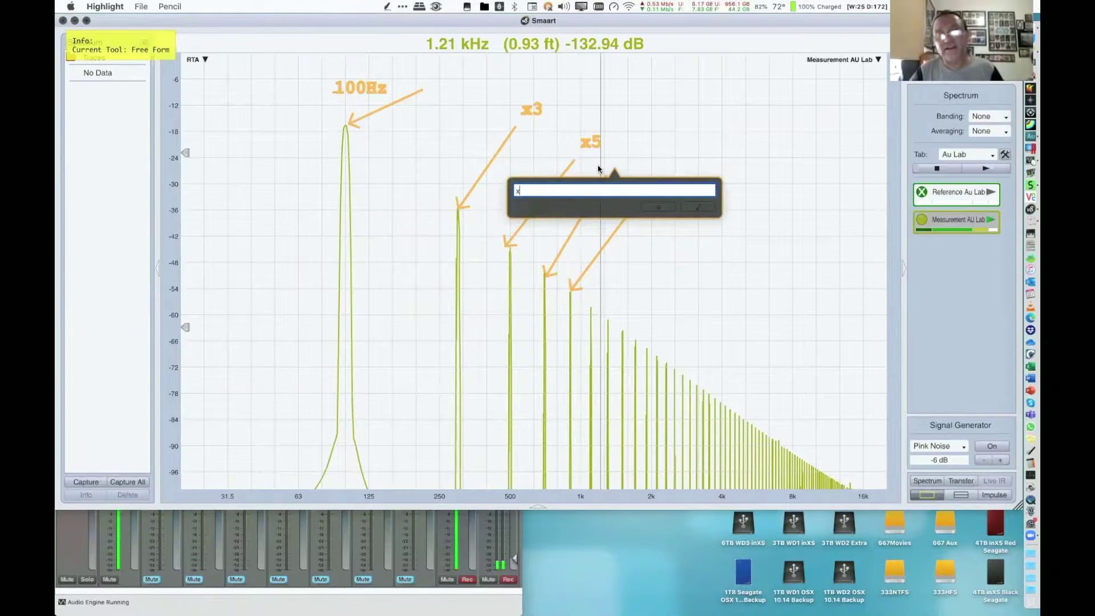
type("7")
key("Return")
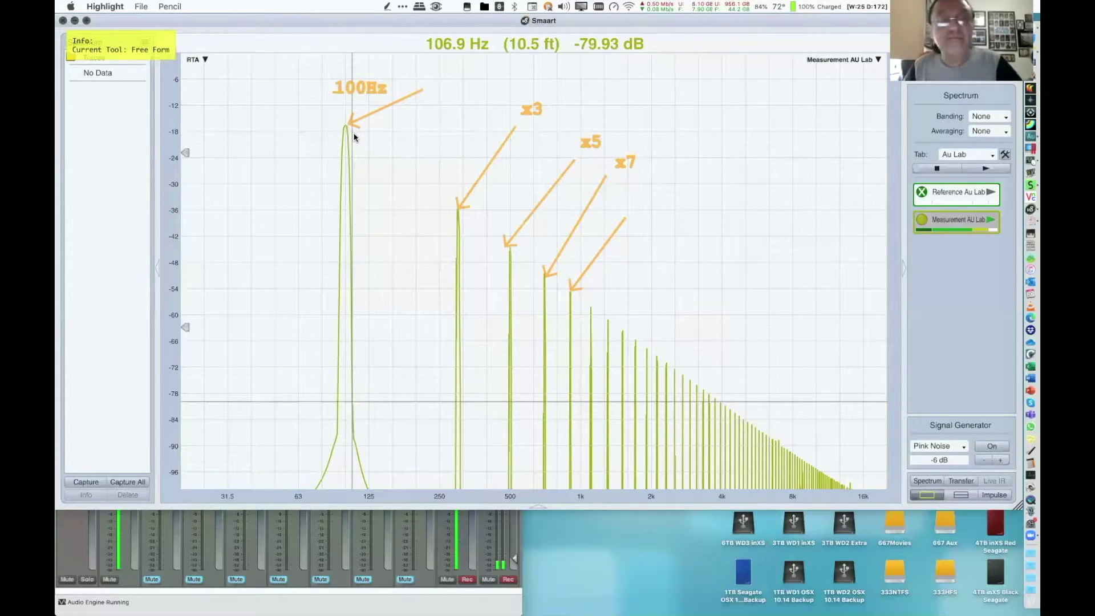
key("Escape")
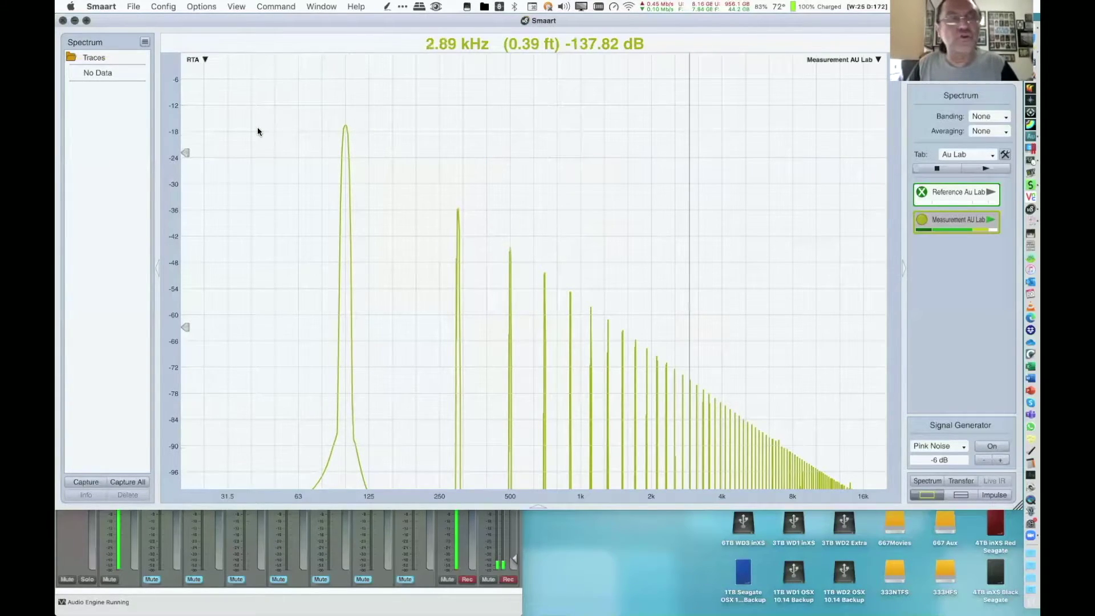
Capture the live triangle wave spectrum as a trace, keeping the suggested name
key("space")
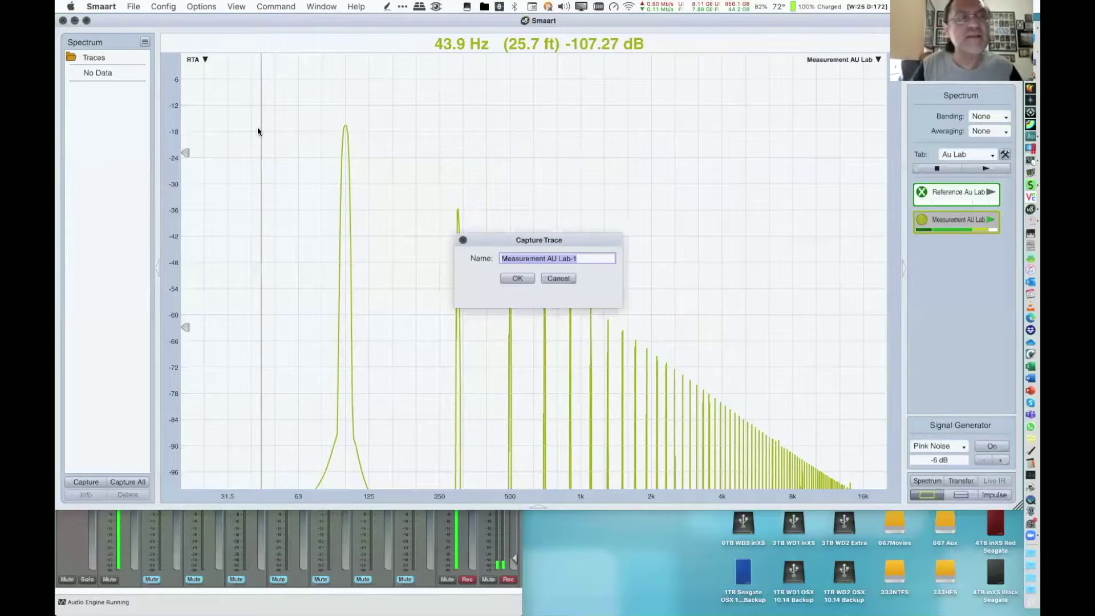
key("Return")
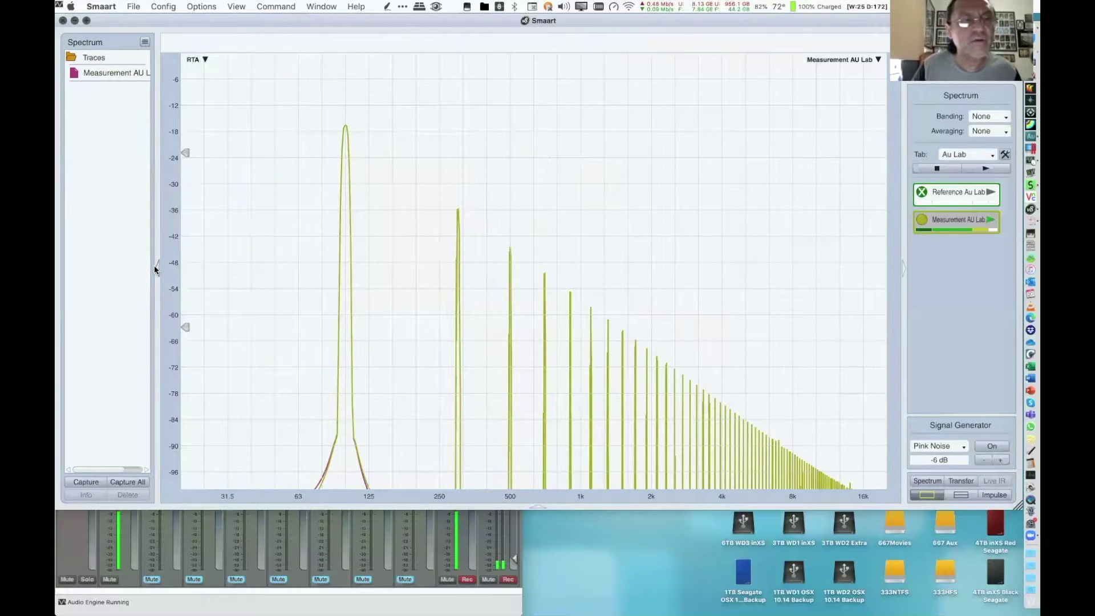
left_click(154, 265)
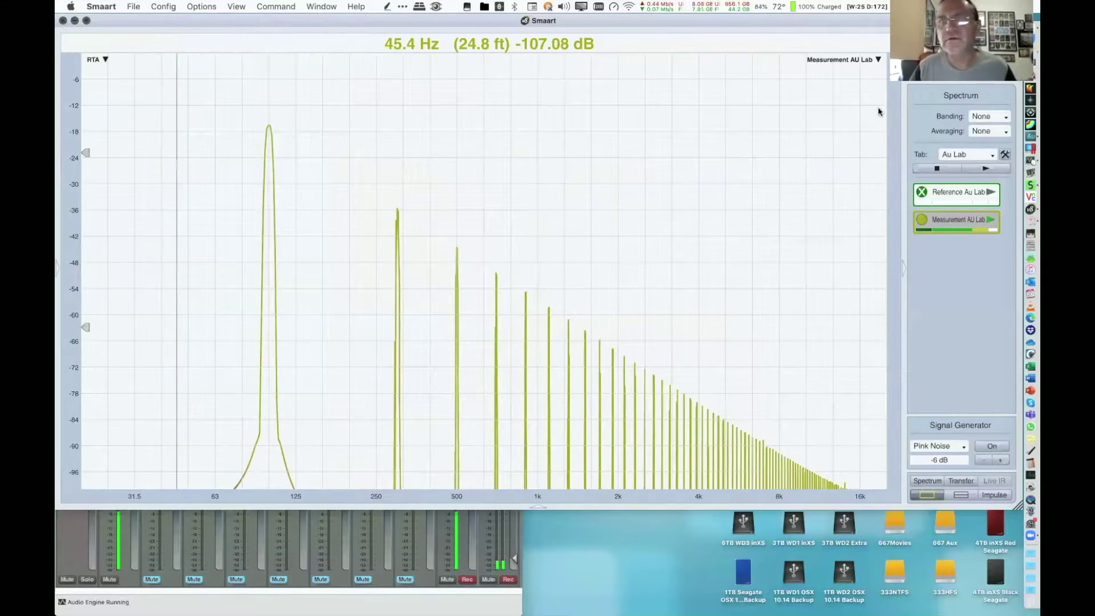
left_click(235, 7)
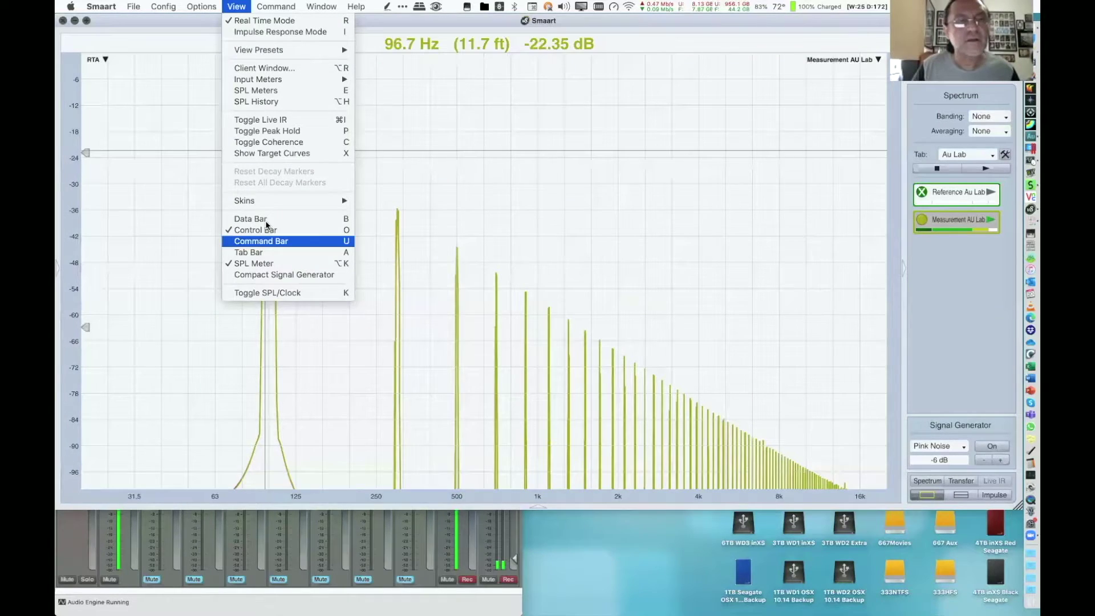
left_click(251, 219)
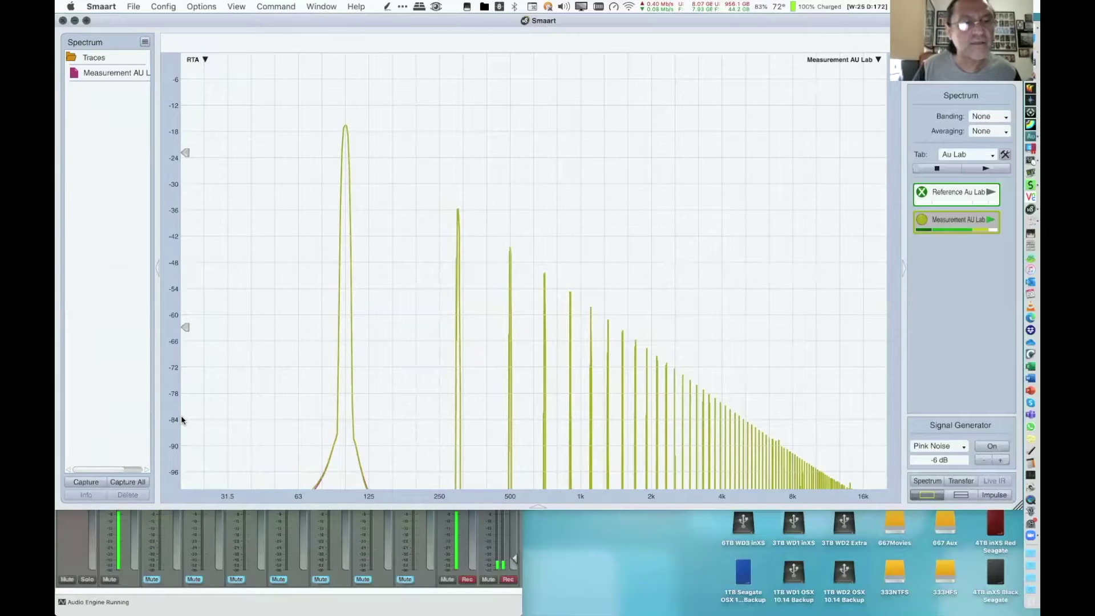
Widen the data bar and rename the captured trace Traing
mouse_move(181, 421)
left_mouse_down()
mouse_move(192, 419)
mouse_move(168, 399)
left_mouse_up()
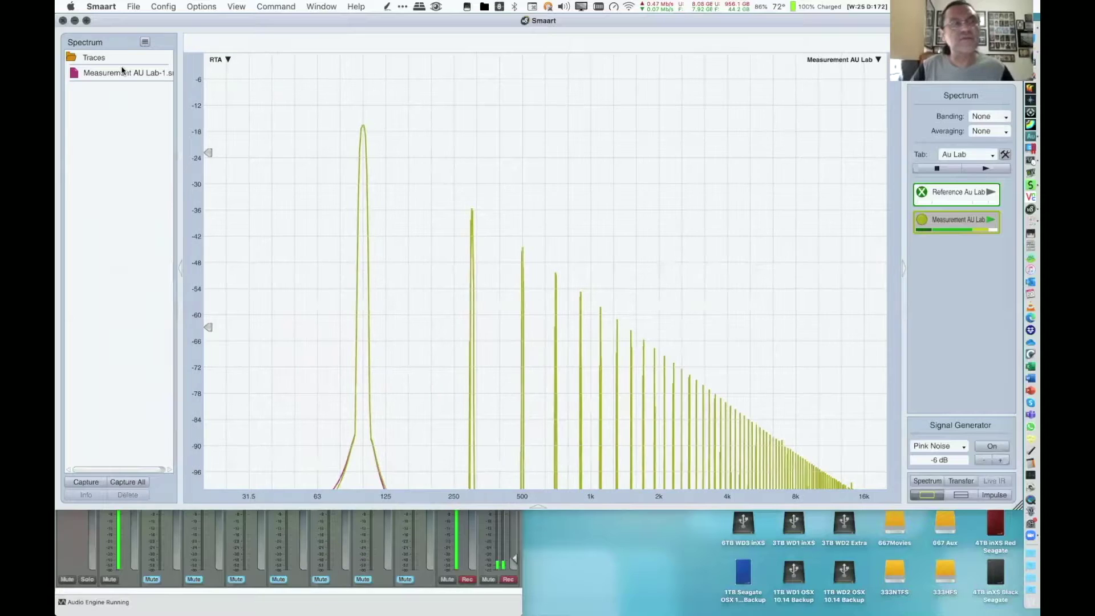
double_click(123, 72)
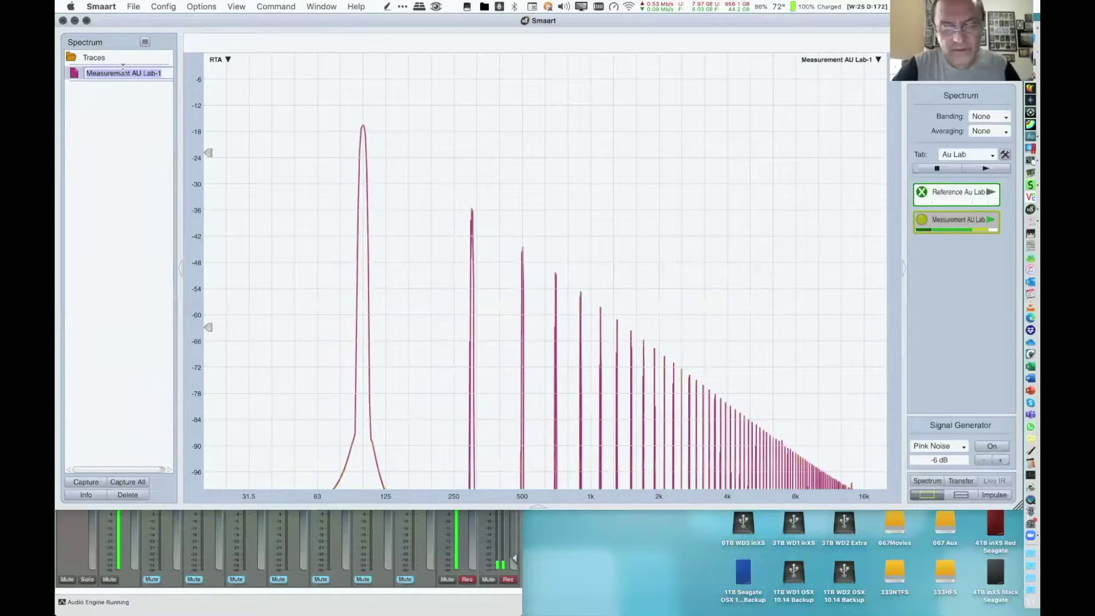
type("Traing")
key("Return")
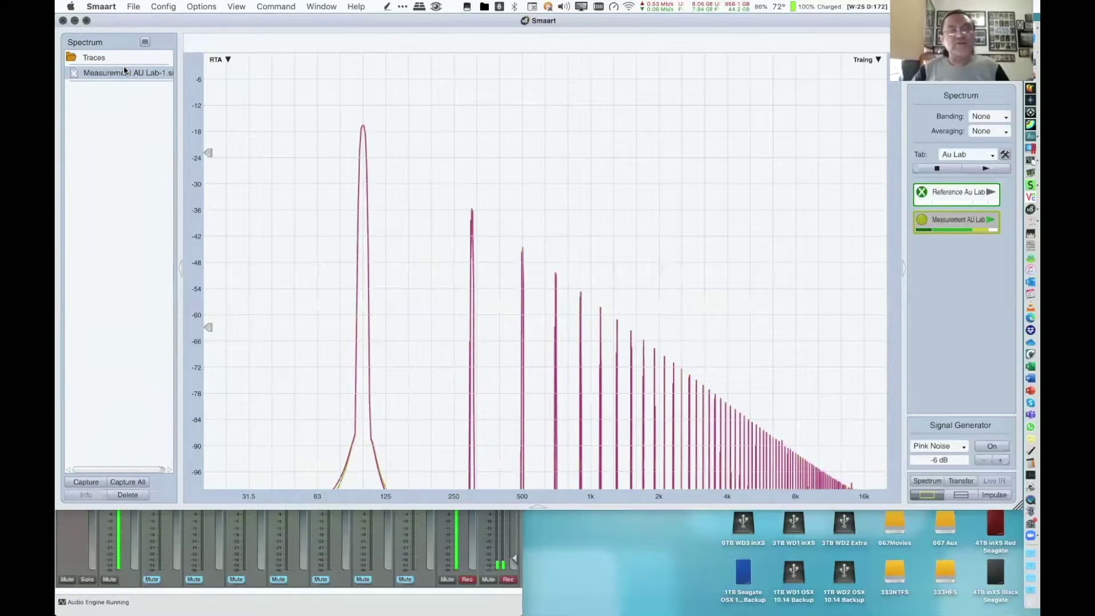
left_click(270, 227)
left_click(489, 257)
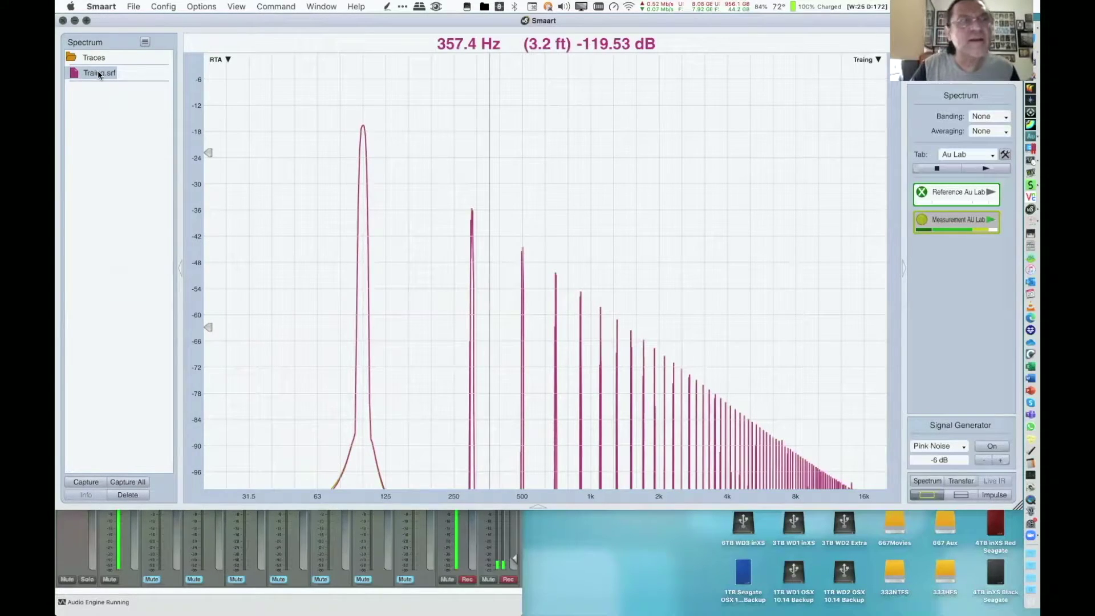
Correct the misspelled name of the captured trace to Triang
left_click(98, 73)
left_click(98, 73)
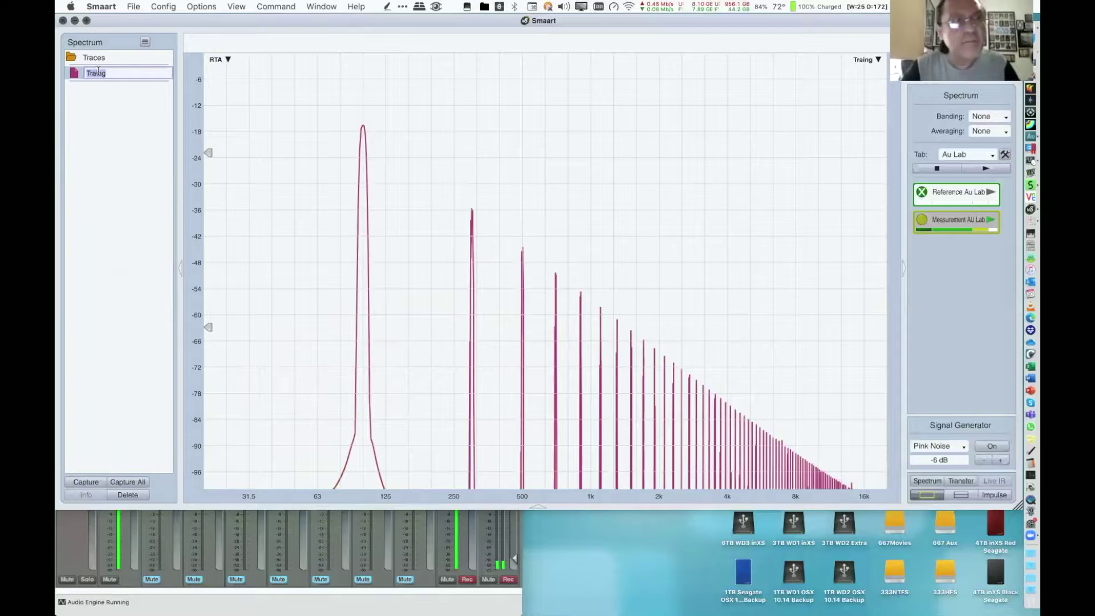
key("Return")
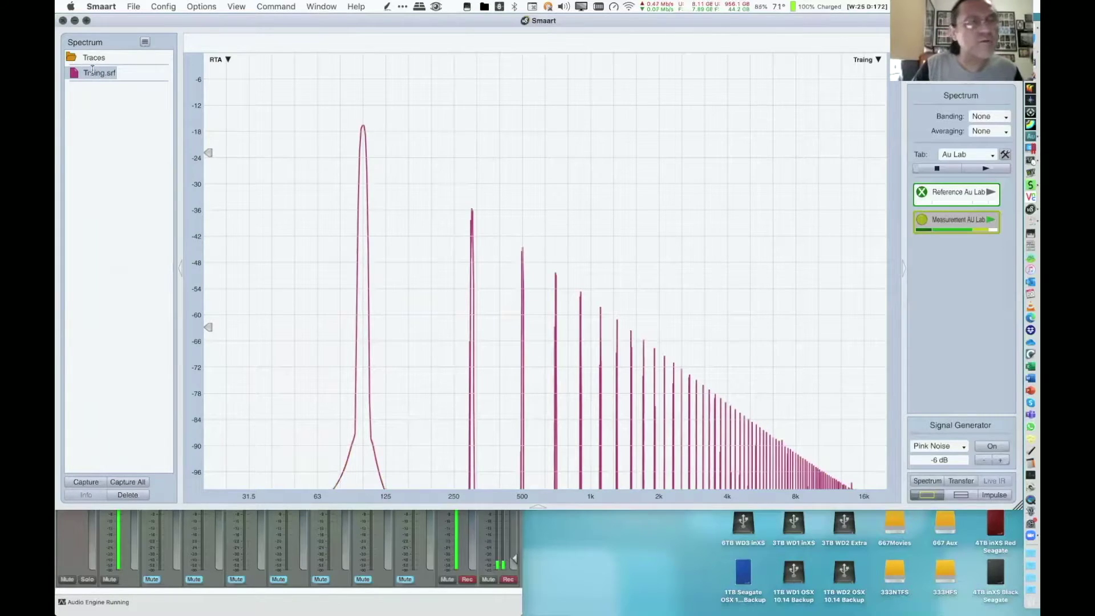
left_click(95, 73)
type("Tria")
key("Escape")
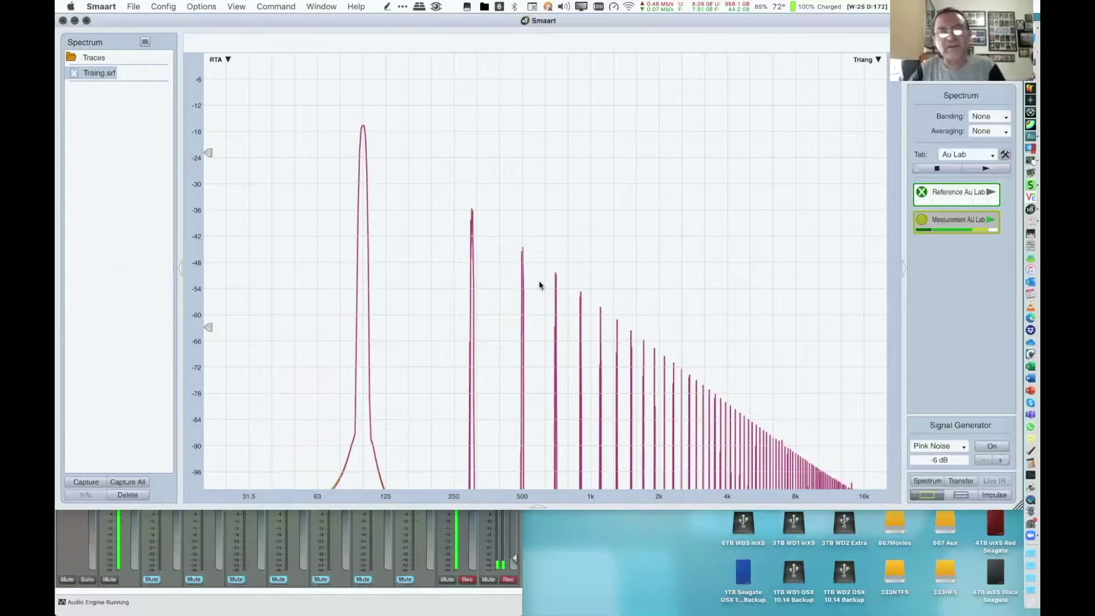
left_click(444, 246)
left_click(360, 117)
left_click(363, 130)
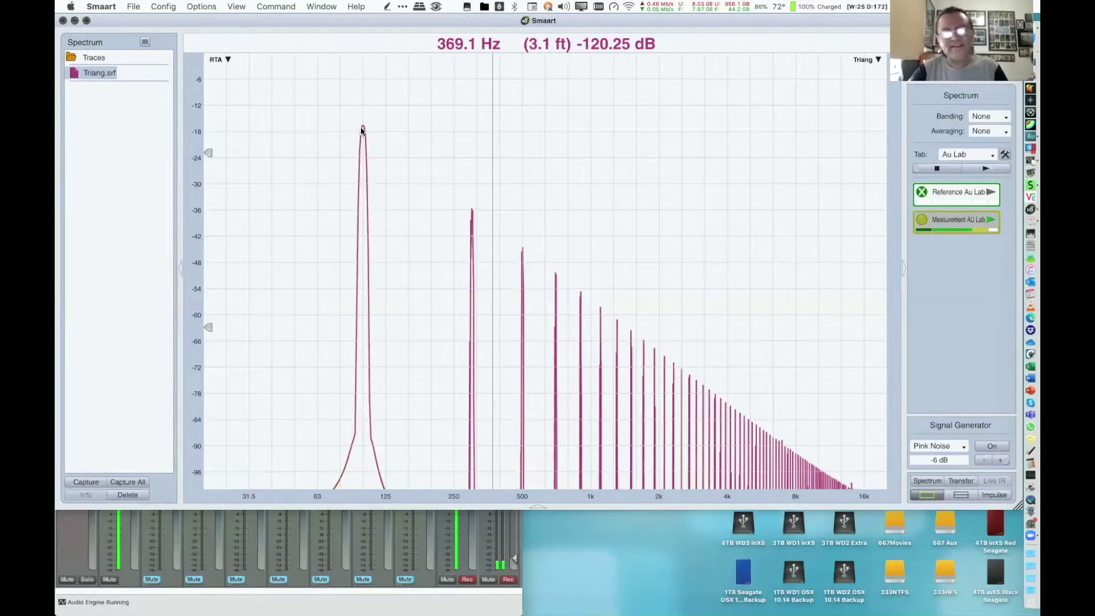
Reopen the annotation overlay and undo all of its text labels and arrows
left_click(361, 130)
key("super+z")
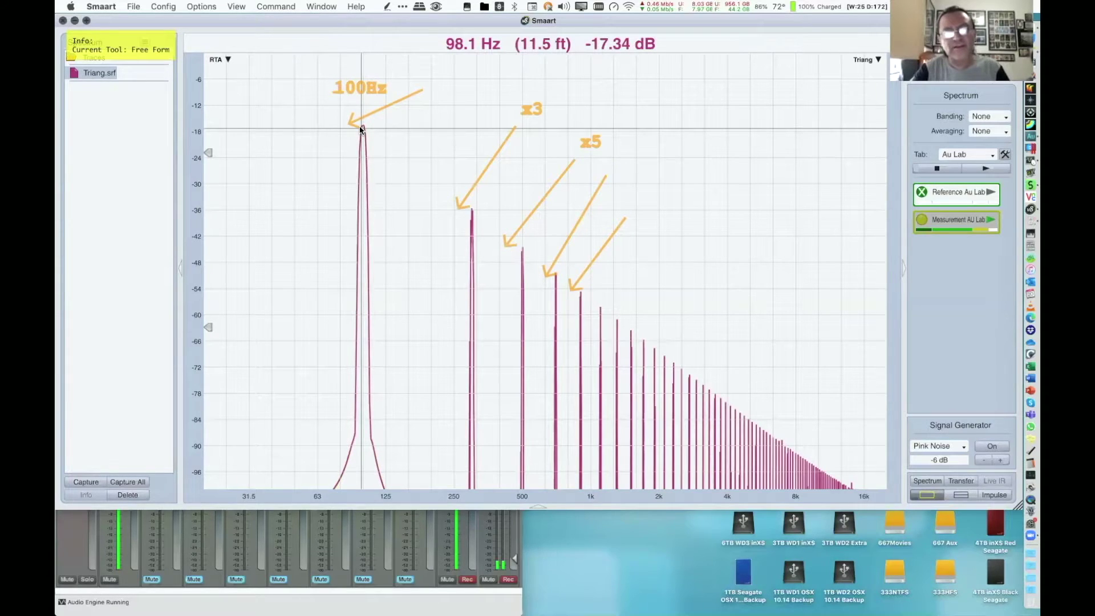
key("super+z")
key("super+z")
key("super+z")
key("super+z")
key("super+z")
key("super+z")
key("super+z")
key("super+z")
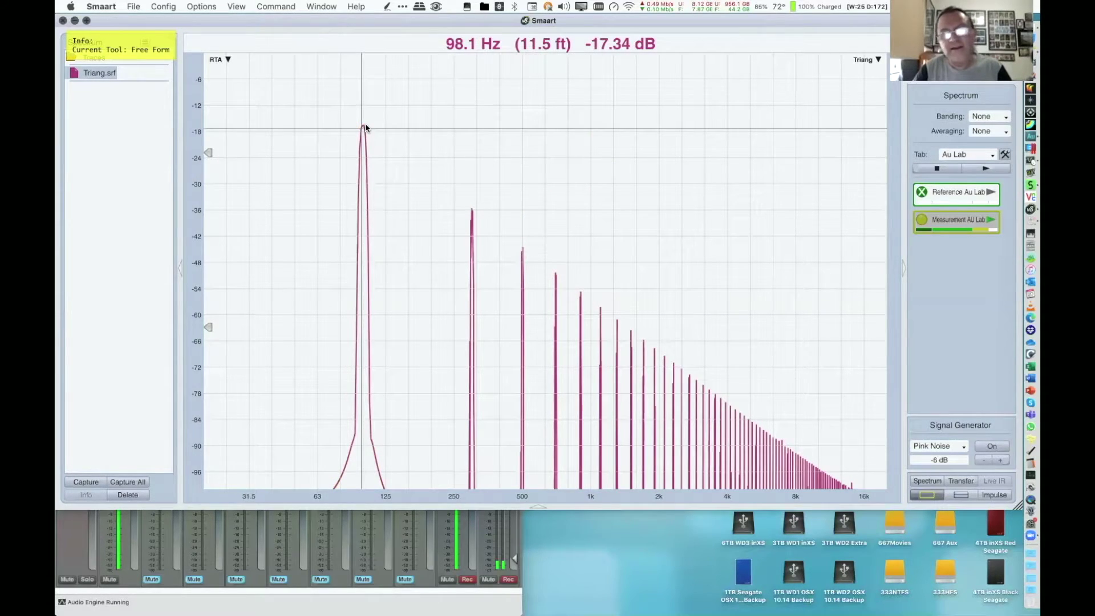
Draw an arrow along the harmonic peaks' slope from the 100 Hz fundamental to about 7.6 kHz, and close the annotation overlay
key("a")
left_click_drag(367, 124, 790, 450)
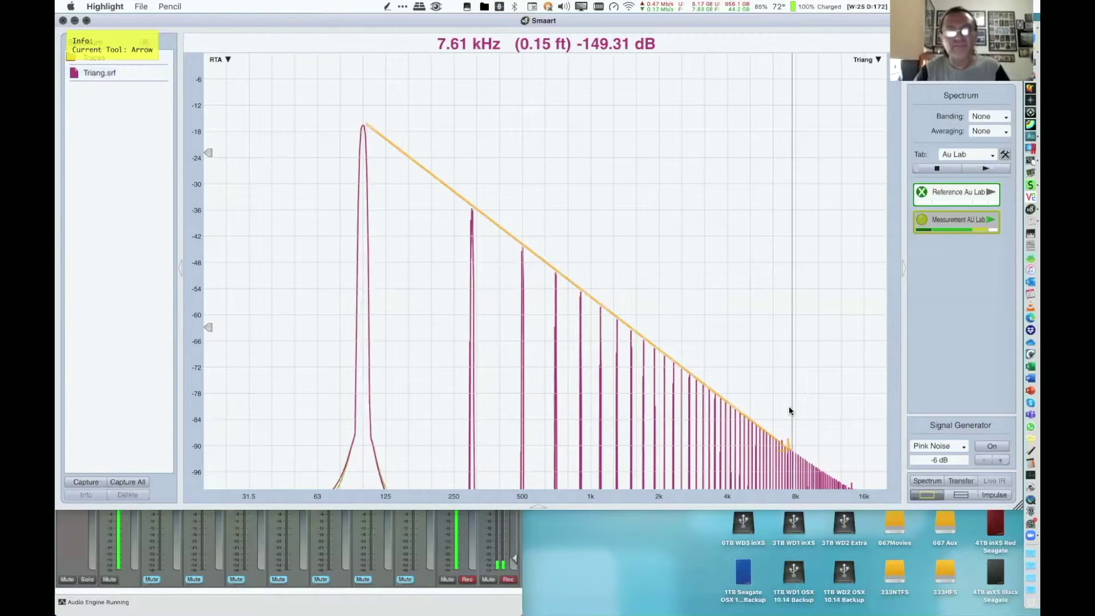
key("l")
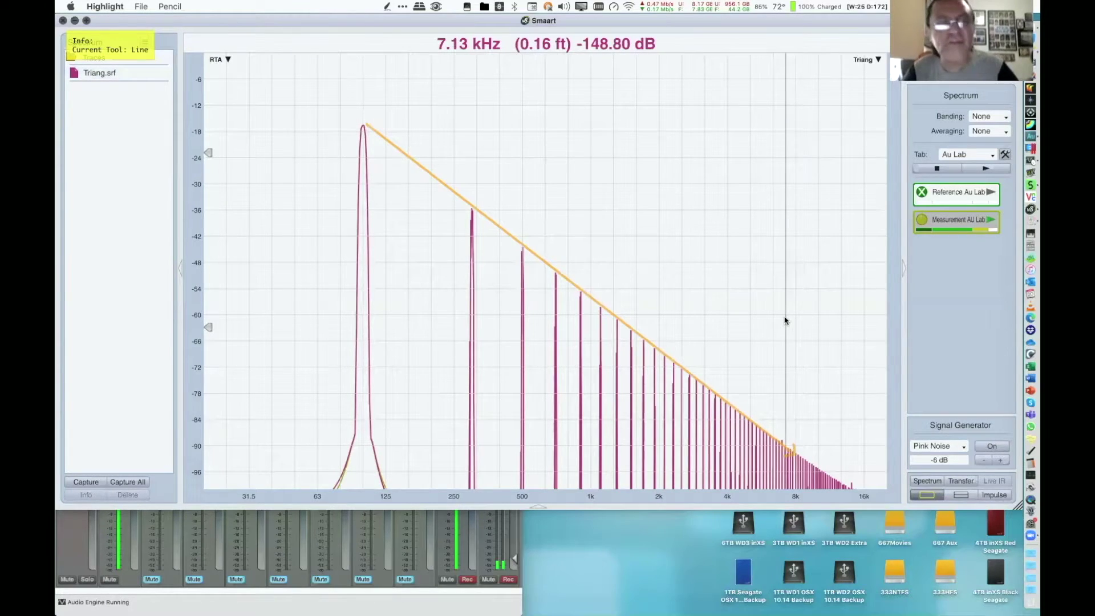
key("Escape")
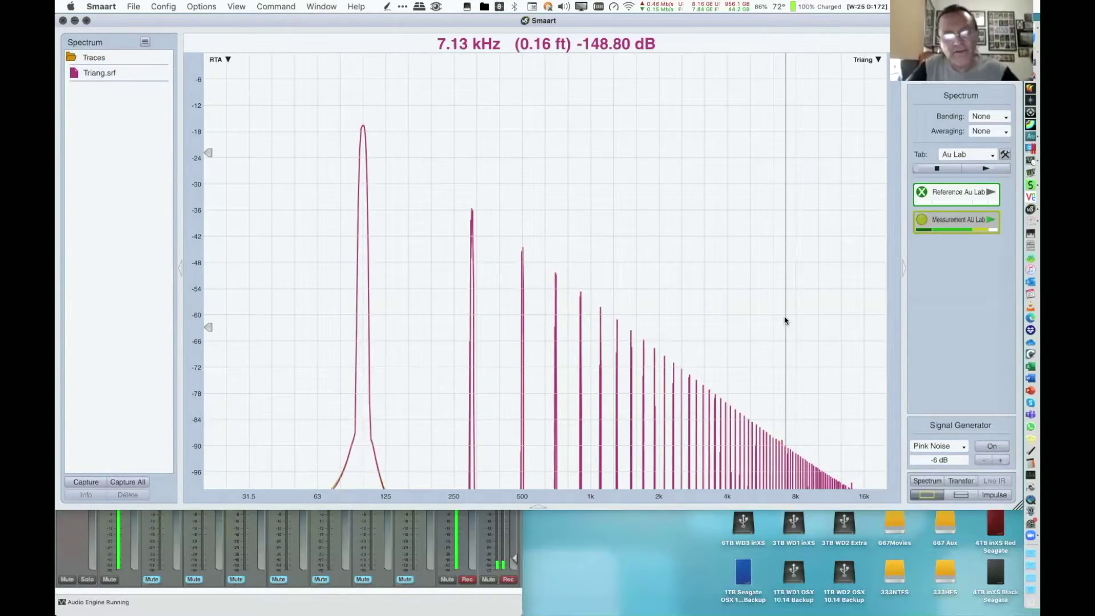
Switch to AudioTest, set the wave type to Square, and view the signal in Spectre's oscilloscope
key("ctrl+d")
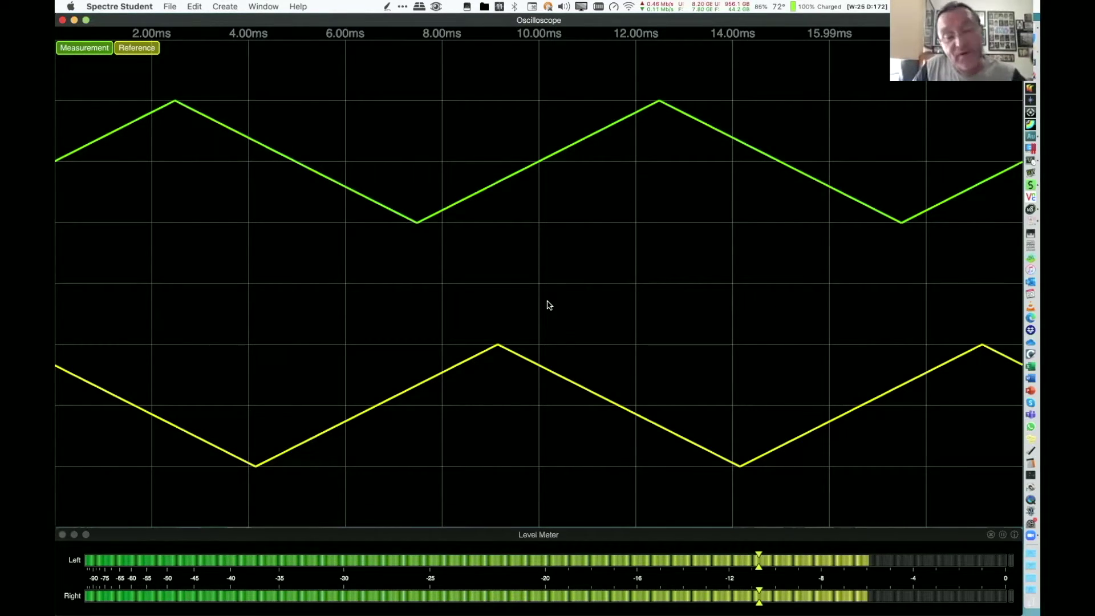
key("ctrl+s")
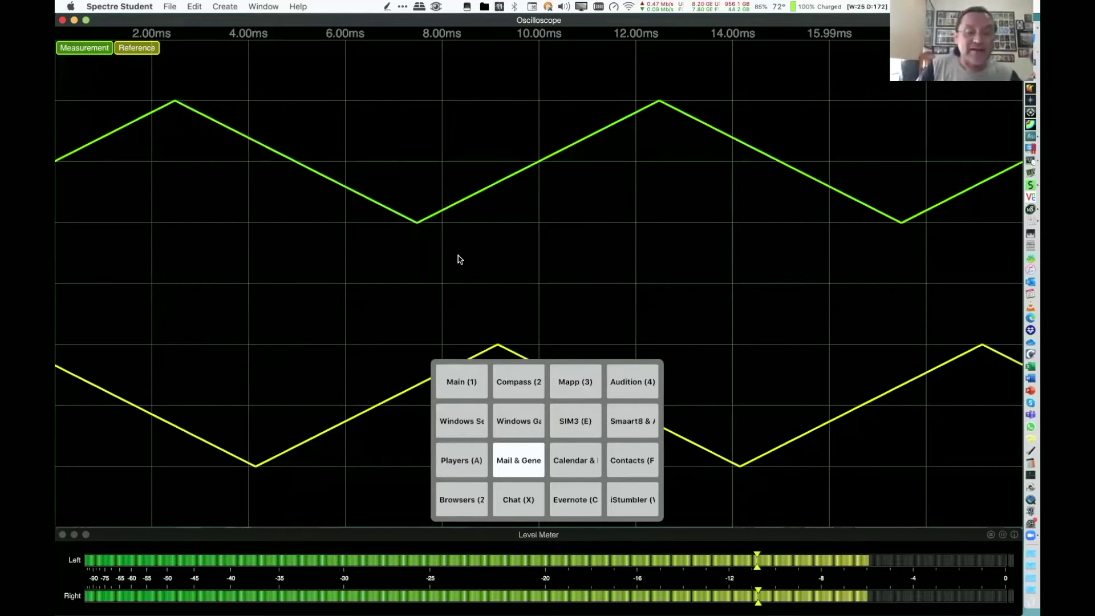
key("Escape")
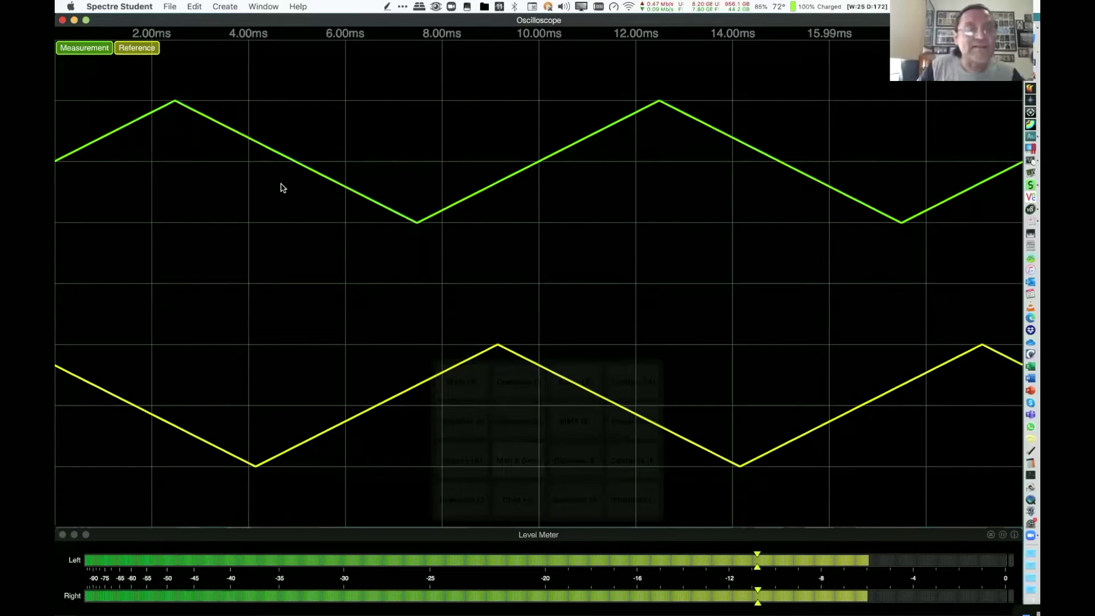
key("ctrl+Left")
left_click(175, 149)
left_click(176, 156)
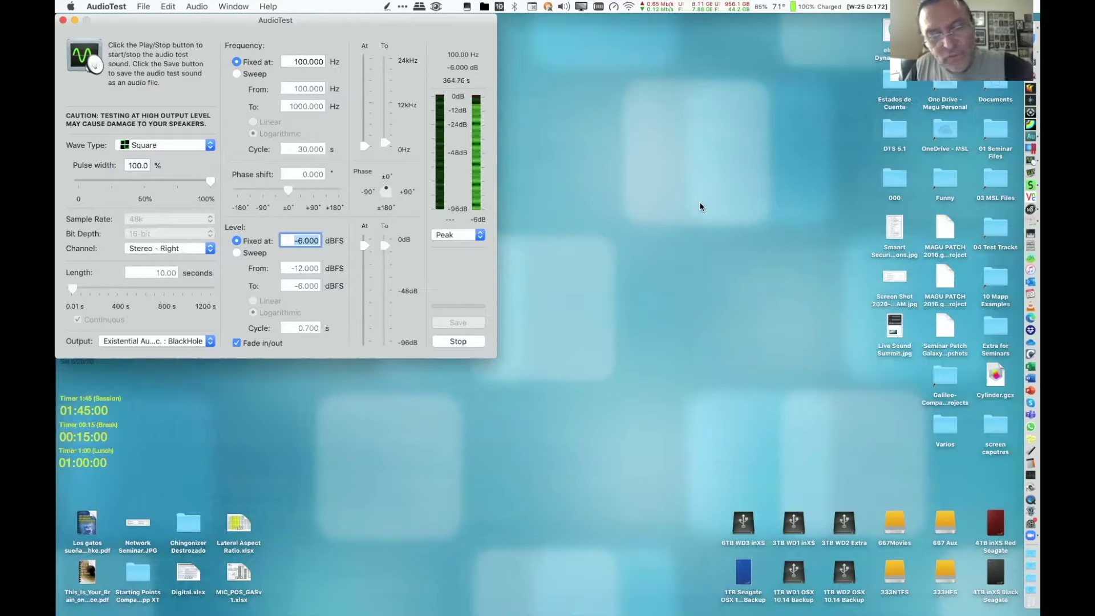
key("ctrl+Right")
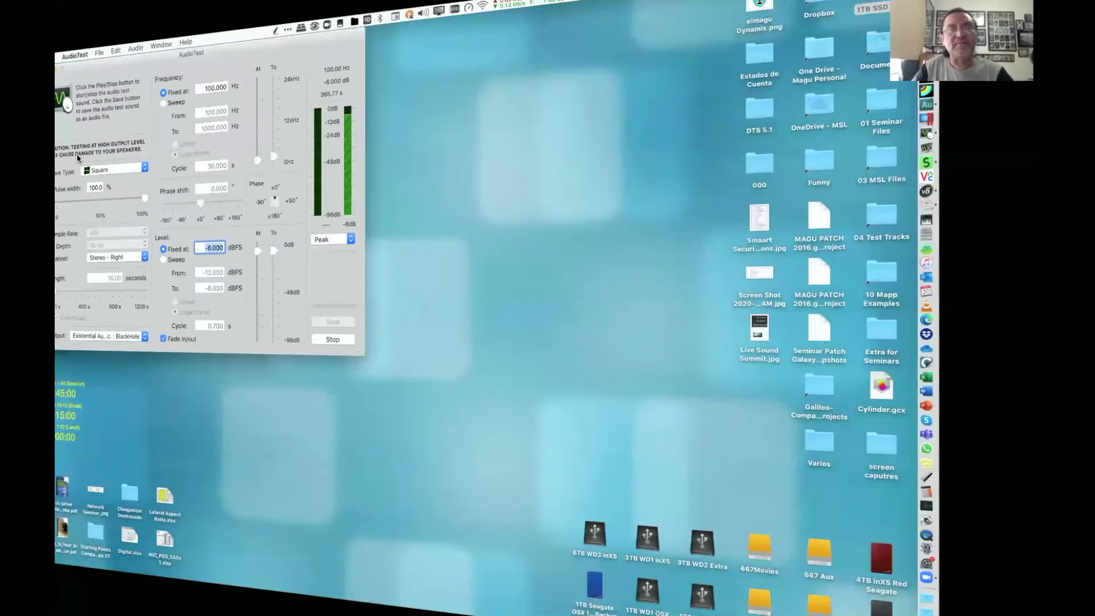
key("ctrl+Right")
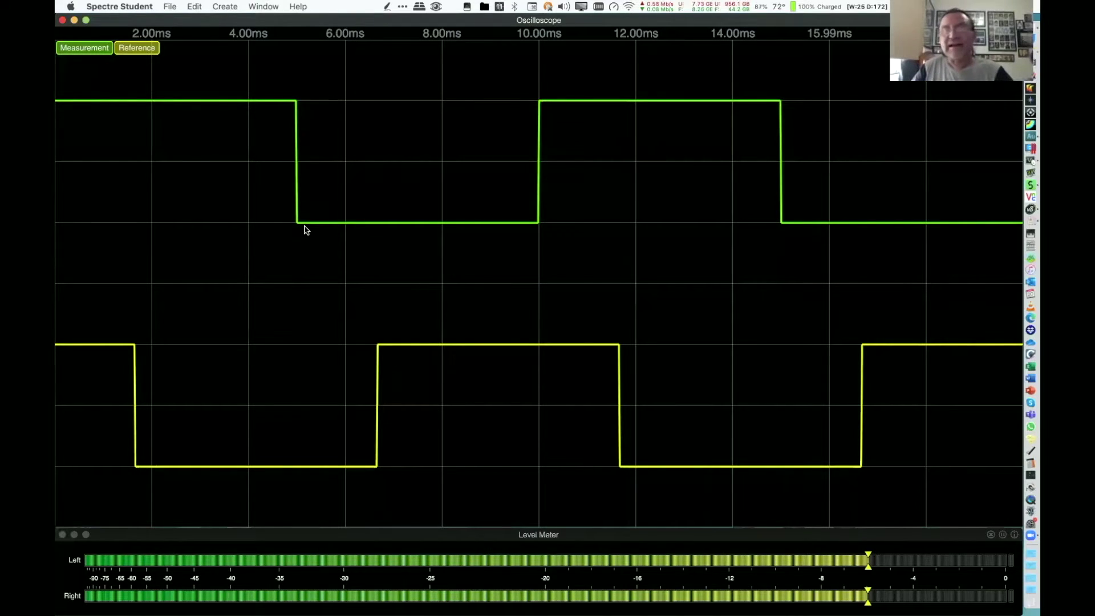
Switch to Smaart, lower the Bus 1 volume to -4.2 dB in AU Lab, and return to the spectrum
key("ctrl+r")
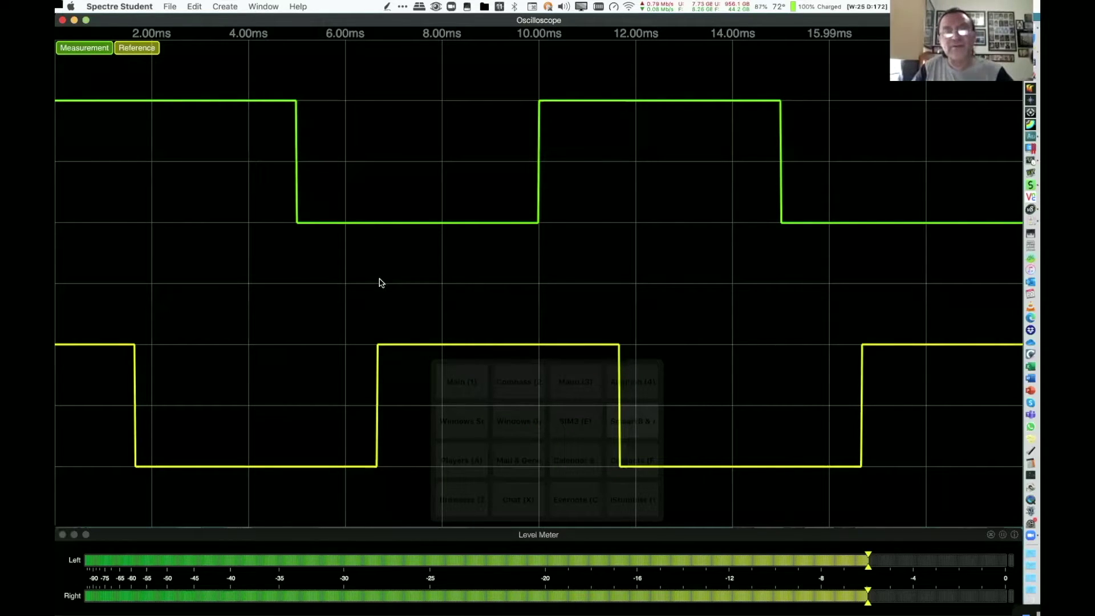
key("ctrl+Right")
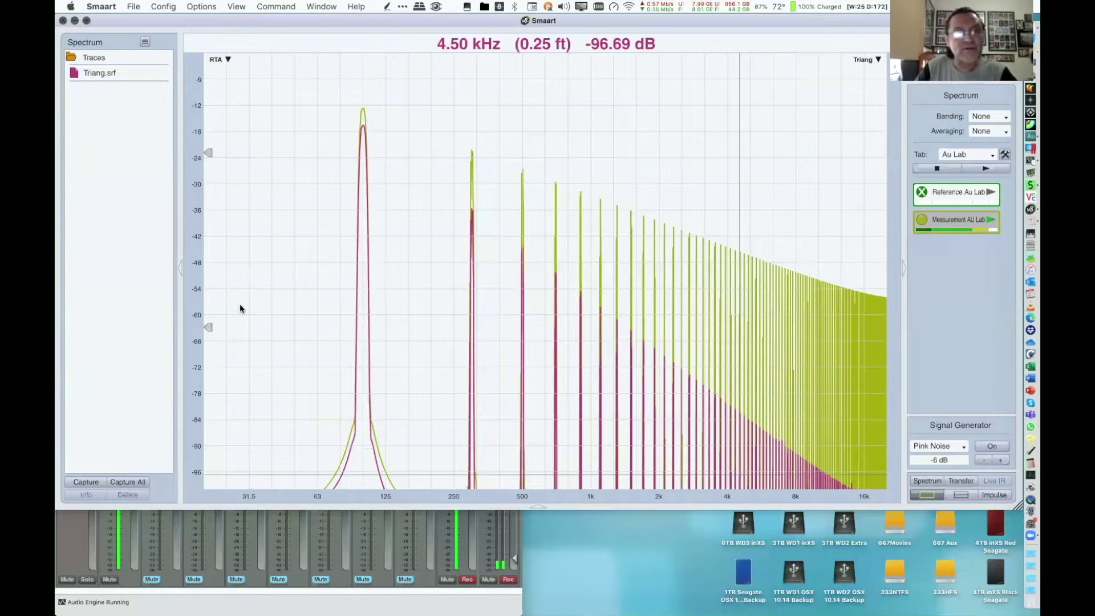
key("super+Tab")
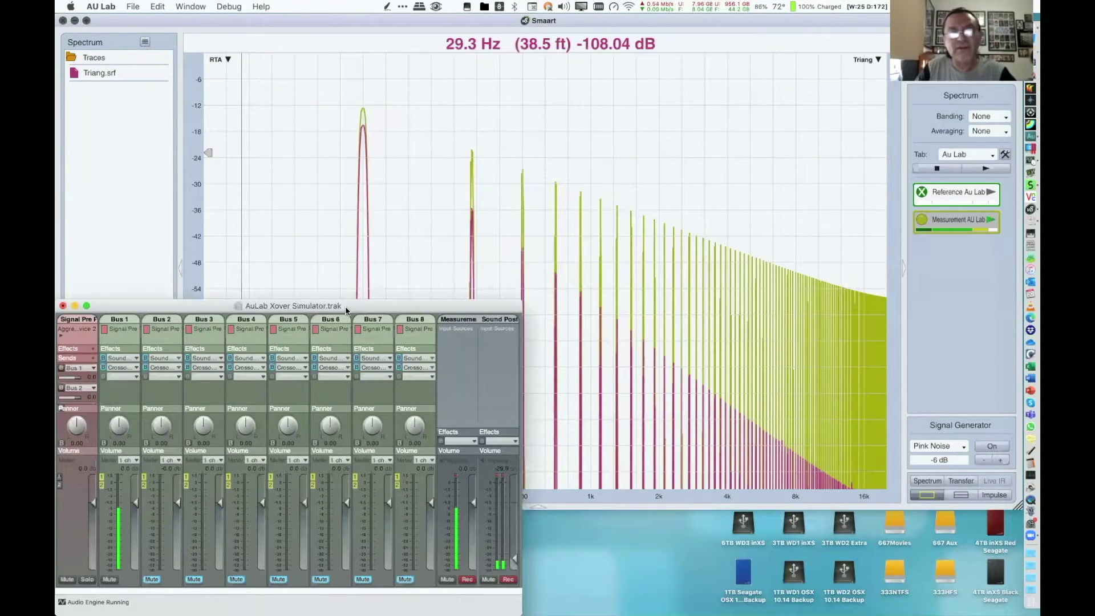
left_click_drag(346, 311, 728, 272)
left_click_drag(520, 464, 518, 479)
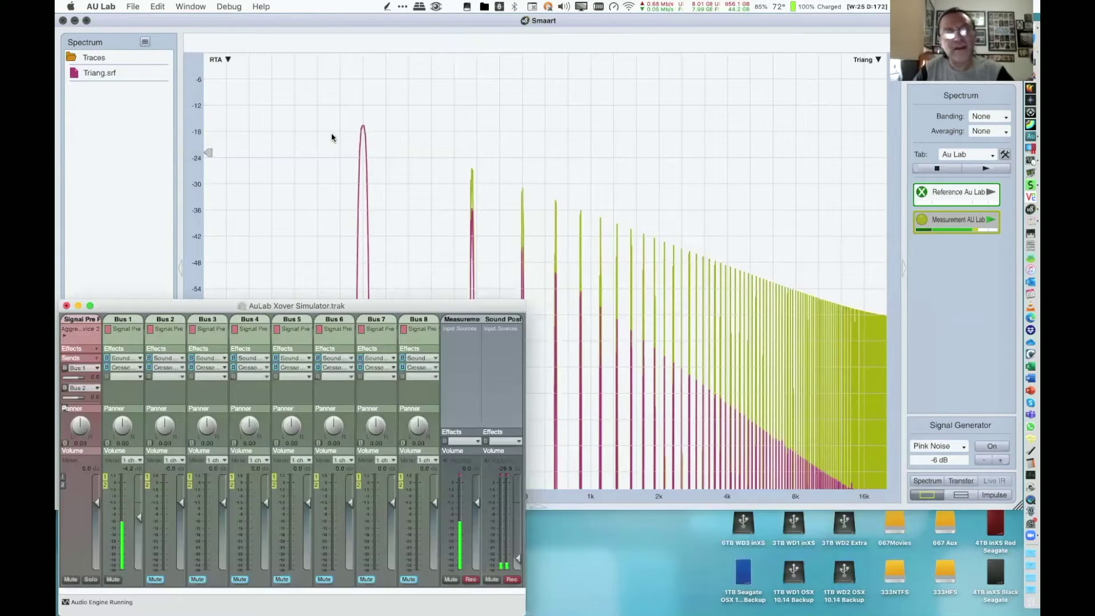
left_click(359, 224)
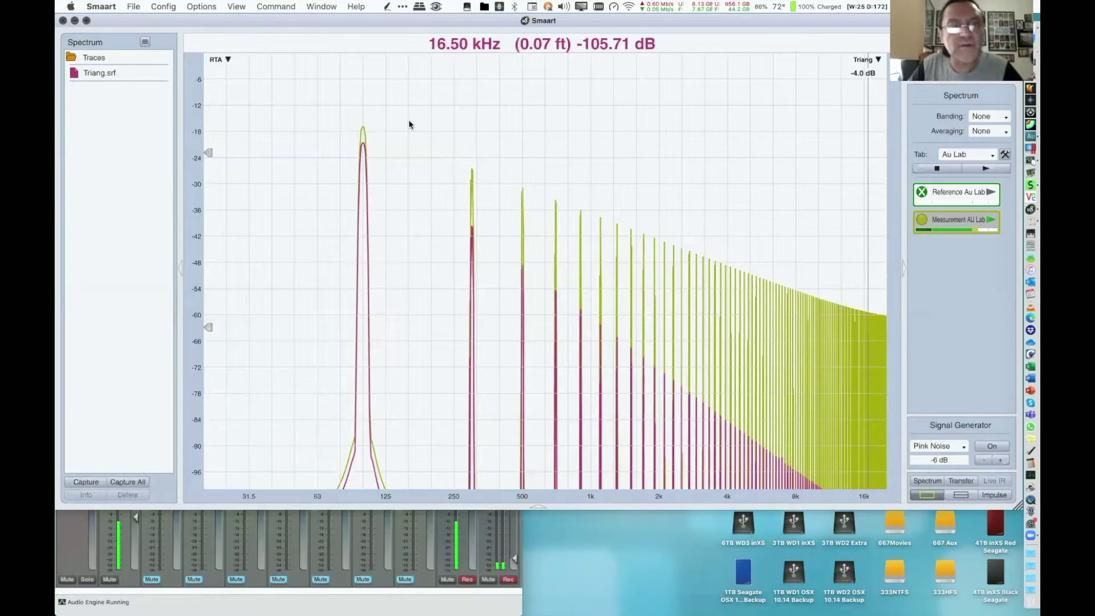
Offset the live Measurement AU Lab trace by -2 dB and return it to zero offset
left_click(365, 140)
key("super+Up")
key("super+Up")
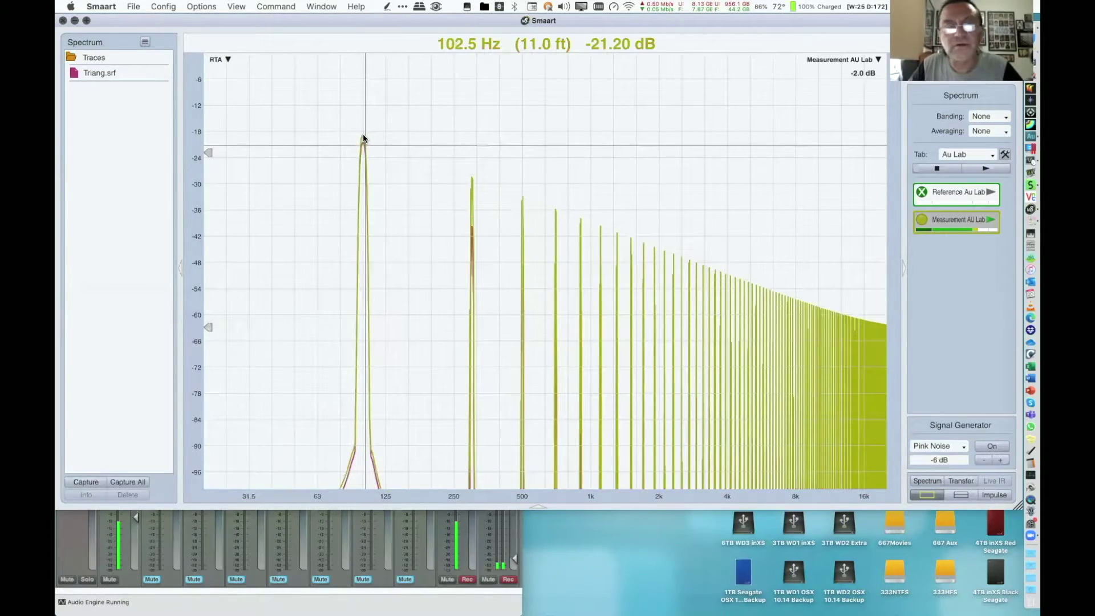
key("Up")
key("Up")
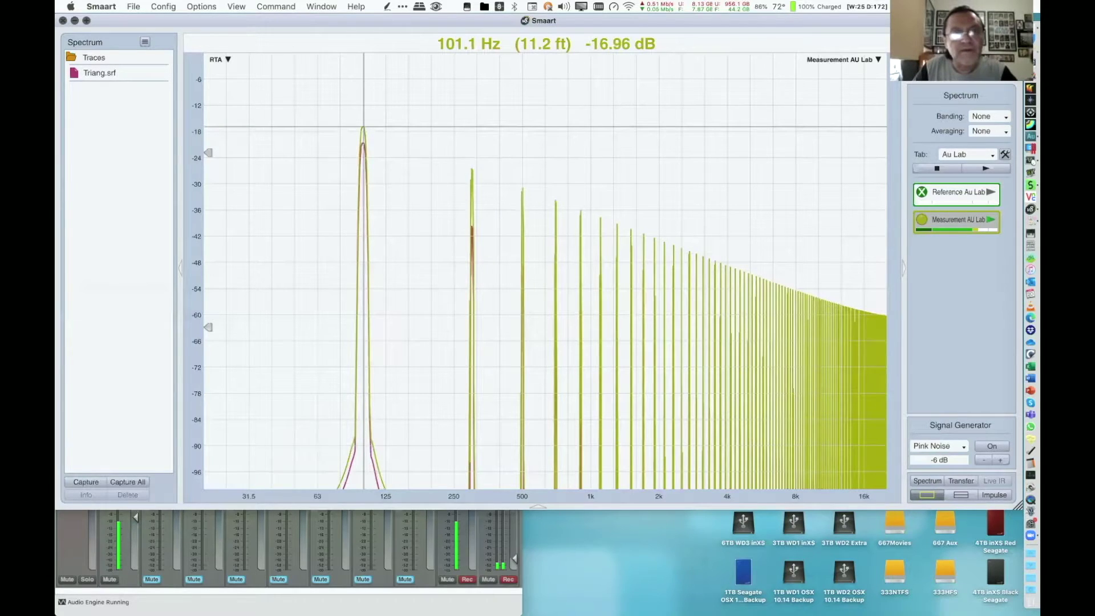
Try aligning the Triang trace with the live measurement at 100 Hz by offsetting it to -1.0 dB
key("super+Tab")
left_click(363, 144)
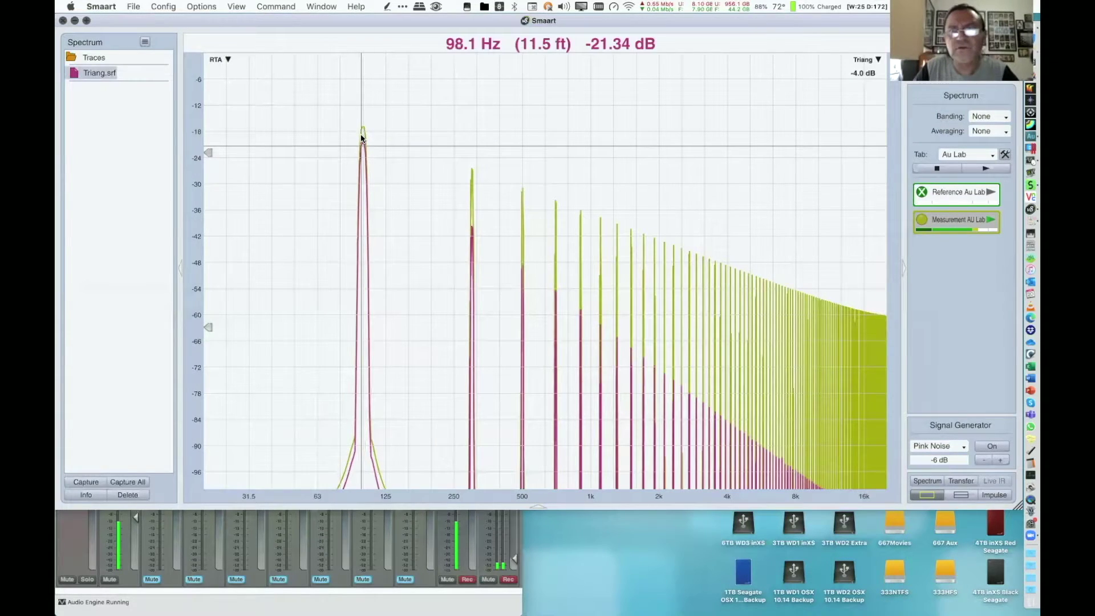
key("super+Up")
key("super+Up")
key("super+Up")
key("super+Up")
key("super+Up")
key("Down")
key("Down")
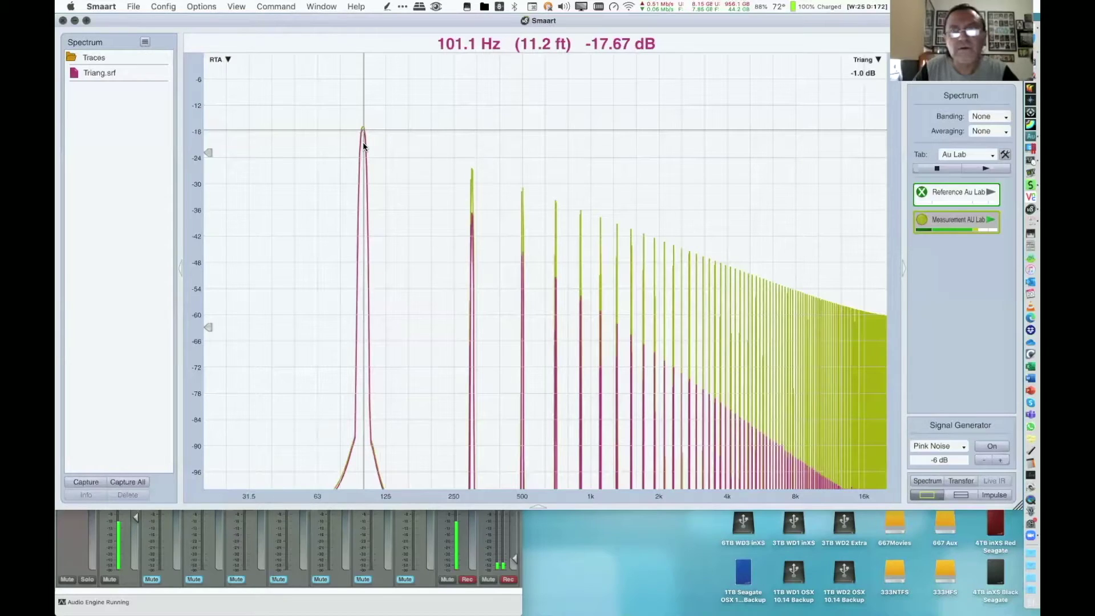
Try a 1.0 dB offset on the Triang trace against the live measurement
key("super+Down")
key("super+Down")
key("super+Down")
key("super+Down")
key("Up")
key("Up")
key("Up")
key("Up")
key("Up")
key("Up")
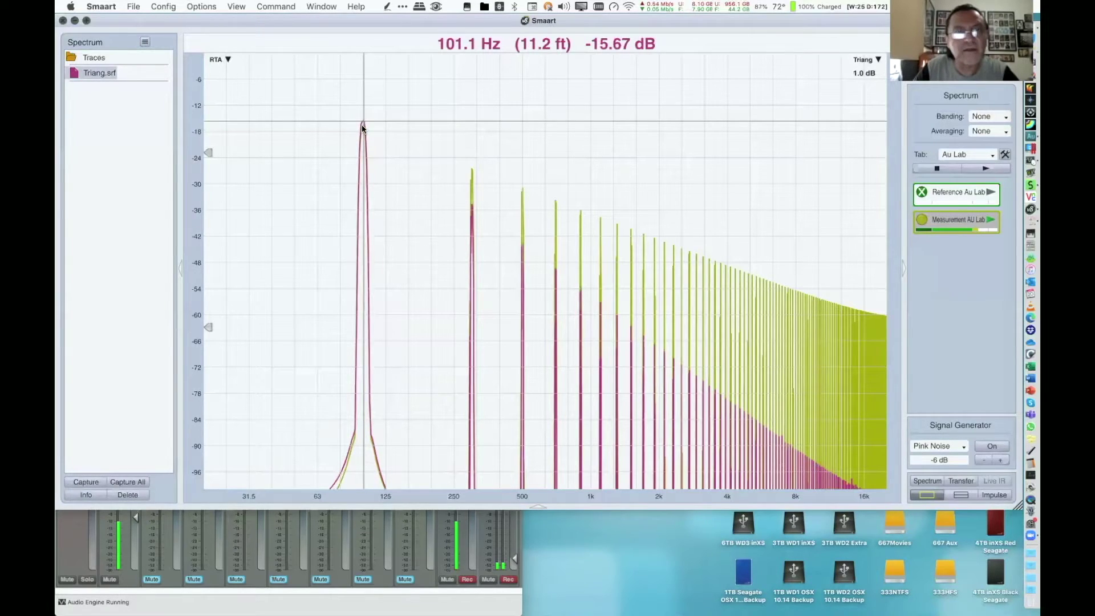
Offset the live Measurement AU Lab trace to -12 dB and the Triang trace to 5 dB
left_click_drag(362, 125, 361, 133)
key("super+Up")
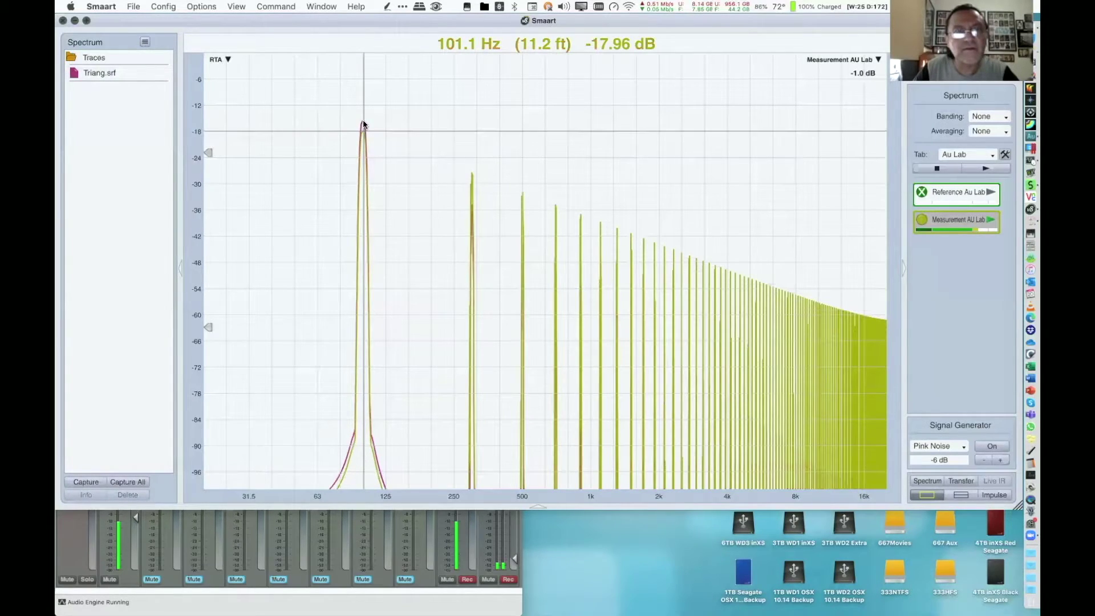
key("super+Down")
key("super+Down")
key("super+Down")
key("super+Down")
key("super+Down")
key("super+Down")
key("super+Down")
key("super+Down")
key("super+Down")
key("super+Down")
key("super+Down")
left_click(362, 121)
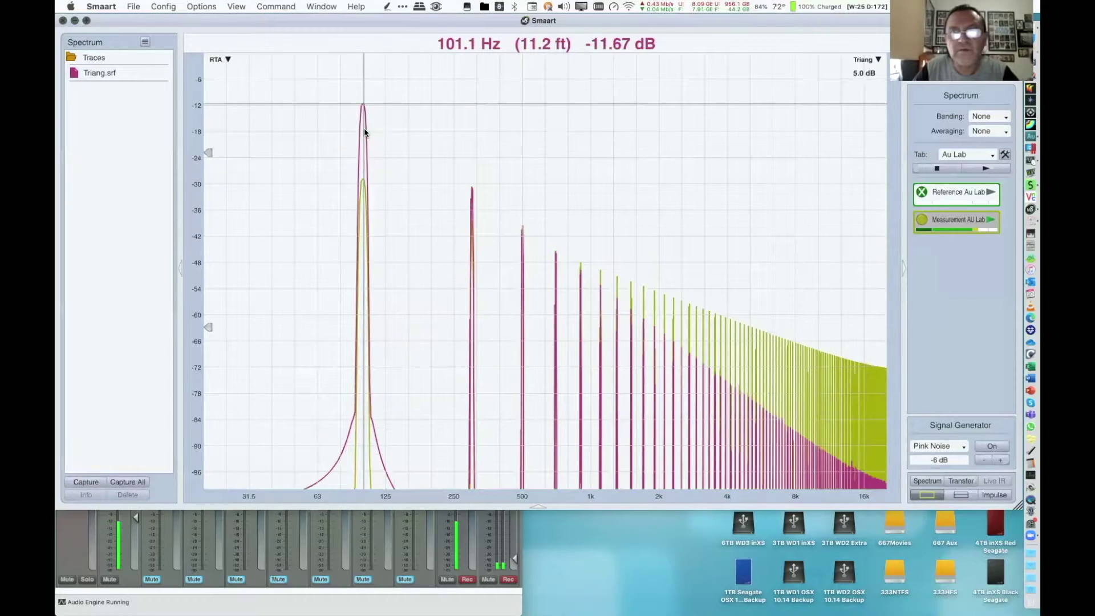
Clear the level offsets of the Triang and Measurement AU Lab traces
key("Down")
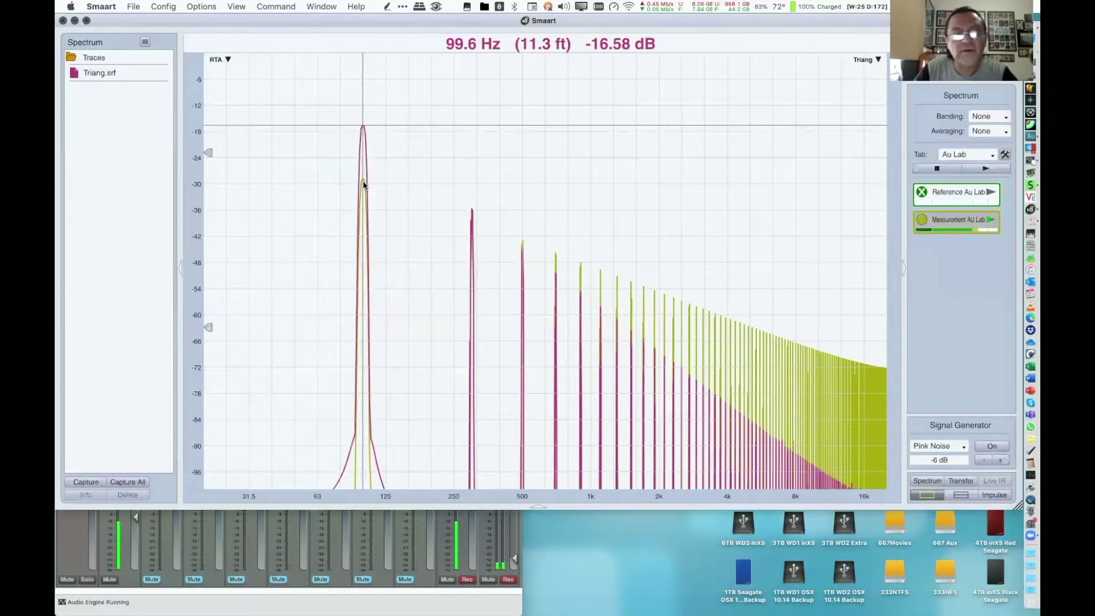
key("z")
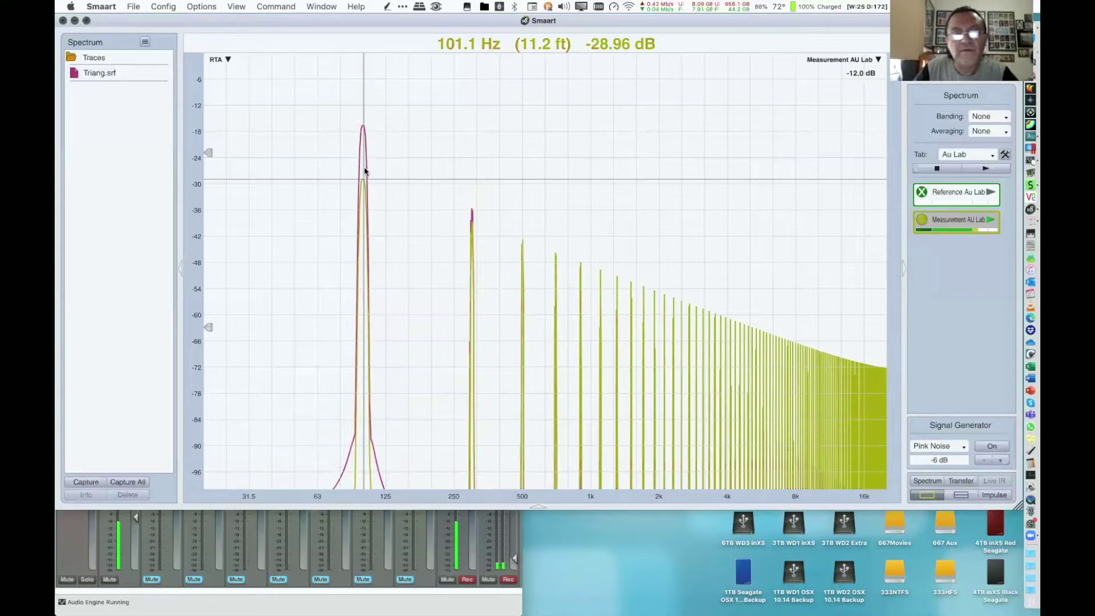
key("super+y")
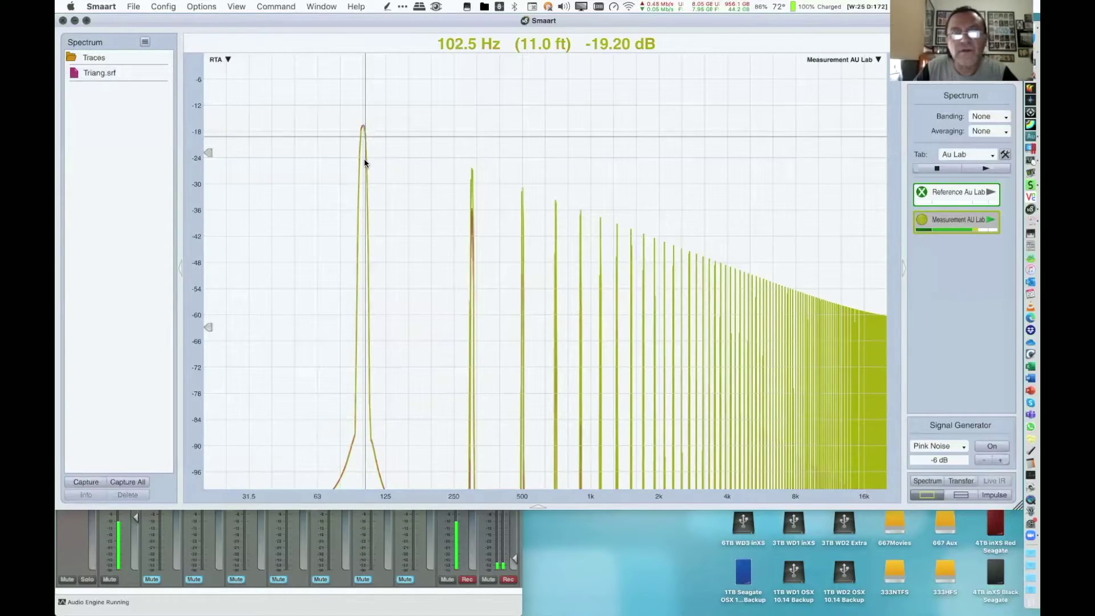
Offset the live Measurement AU Lab trace by 2 dB and bring it back to zero
key("super+Up")
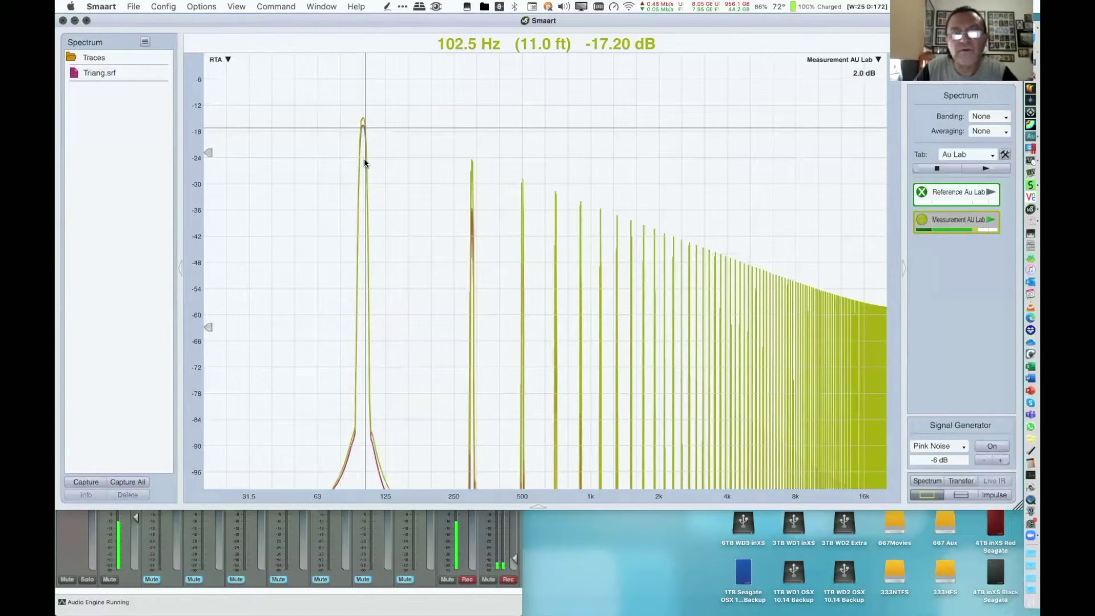
key("Down")
key("Down")
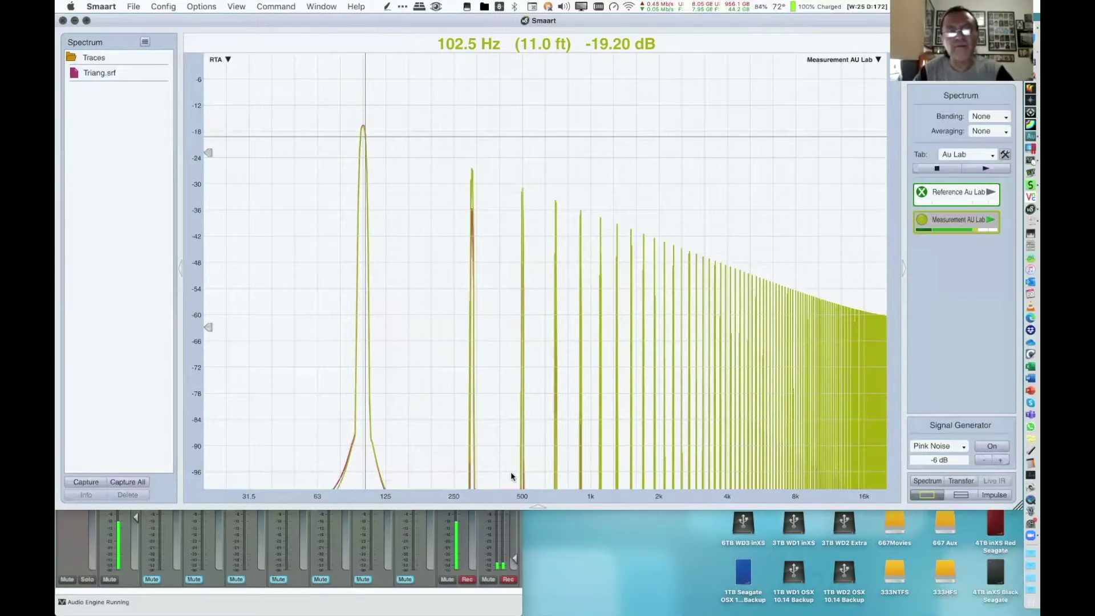
Bring the Triang trace to the front and capture the live square-wave measurement as Square
left_click(99, 73)
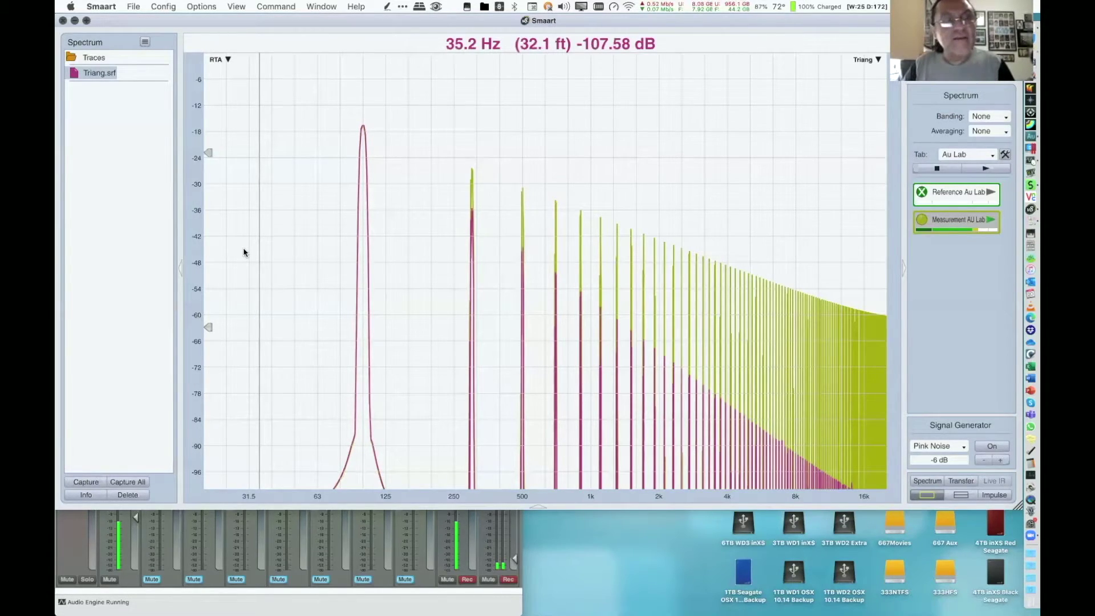
key("space")
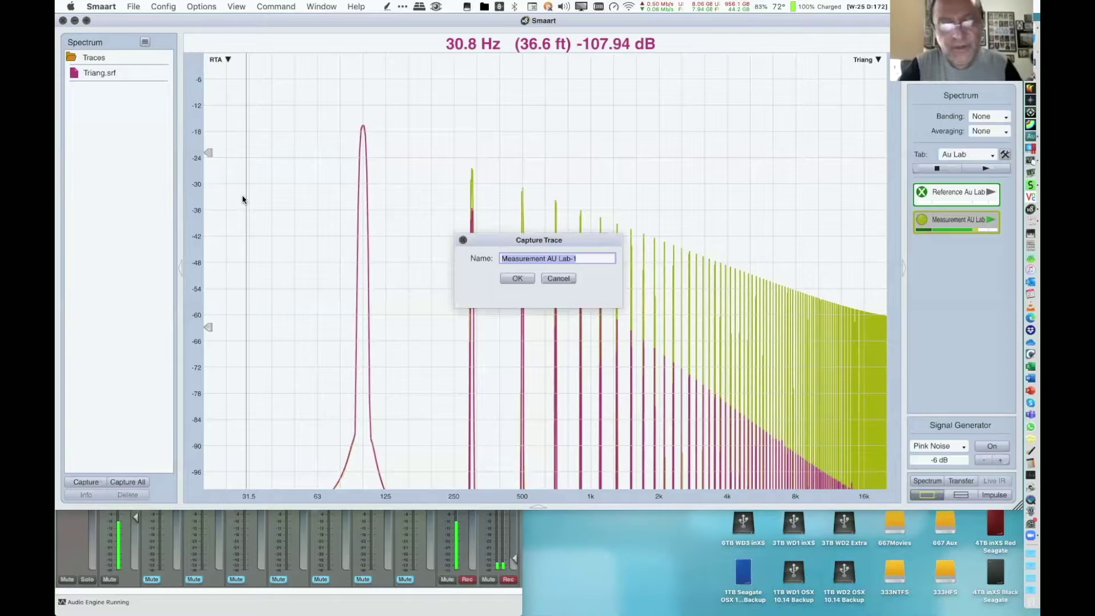
type("Square")
key("Return")
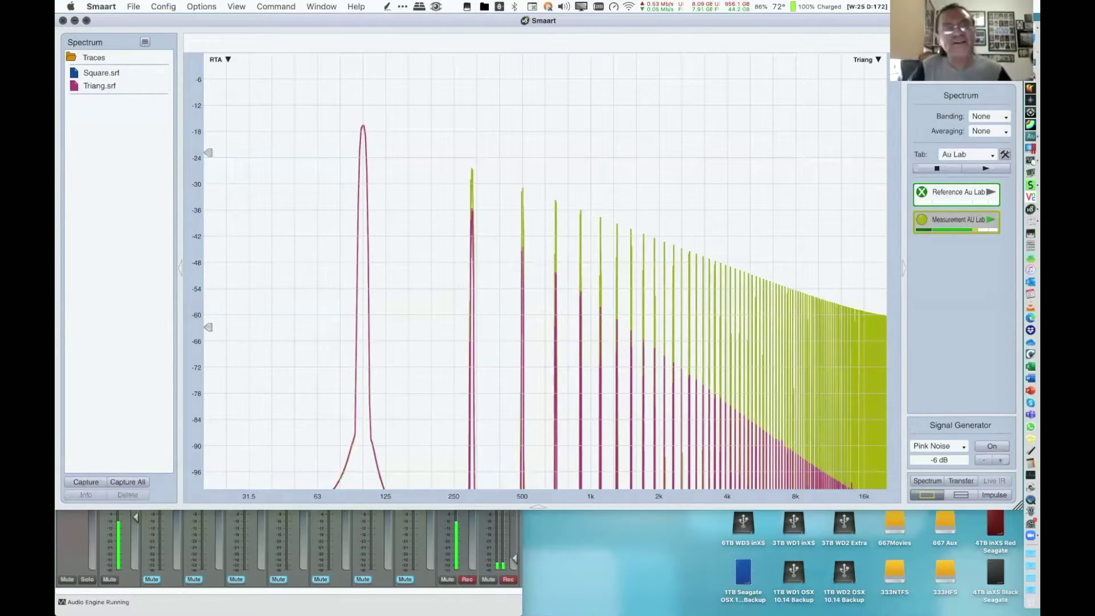
Switch to AudioTest, set the wave type to Sawtooth, and view the signal in Spectre's oscilloscope
key("ctrl+d")
key("Escape")
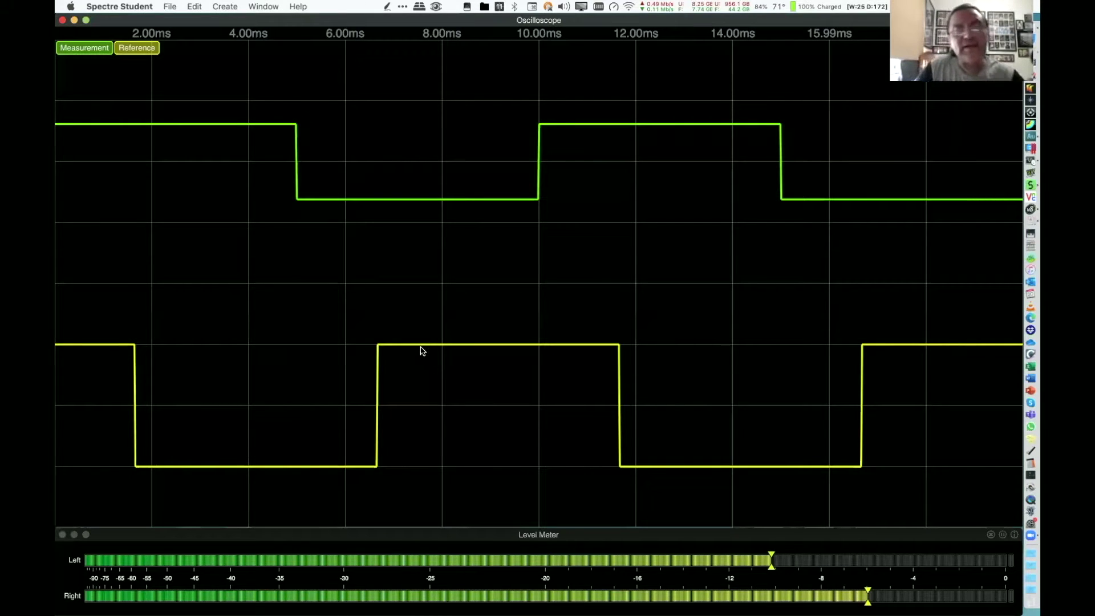
key("ctrl+alt+super+space")
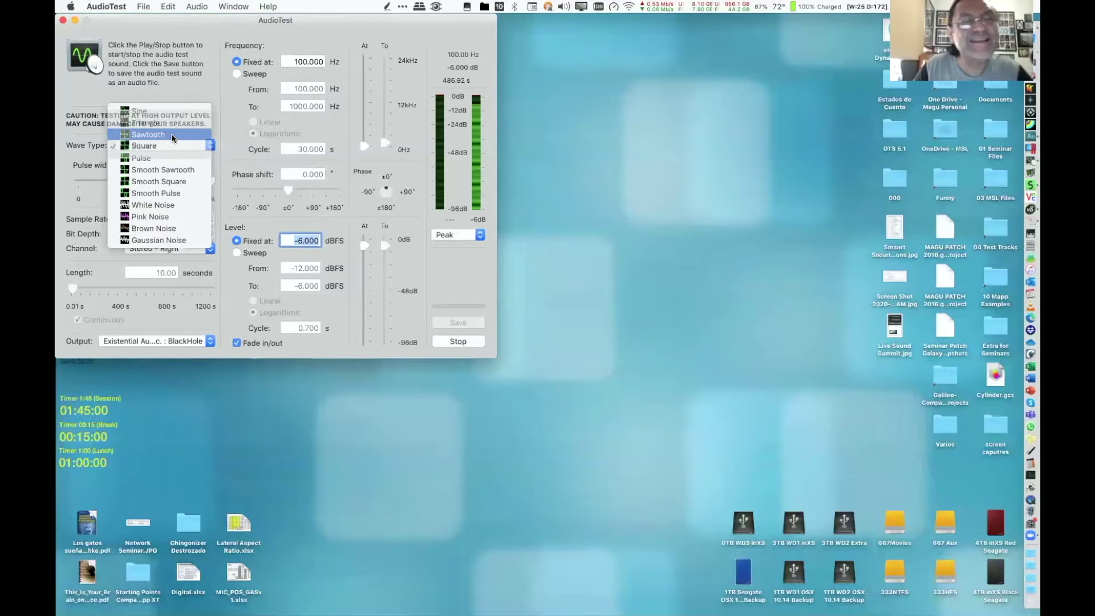
left_click(173, 137)
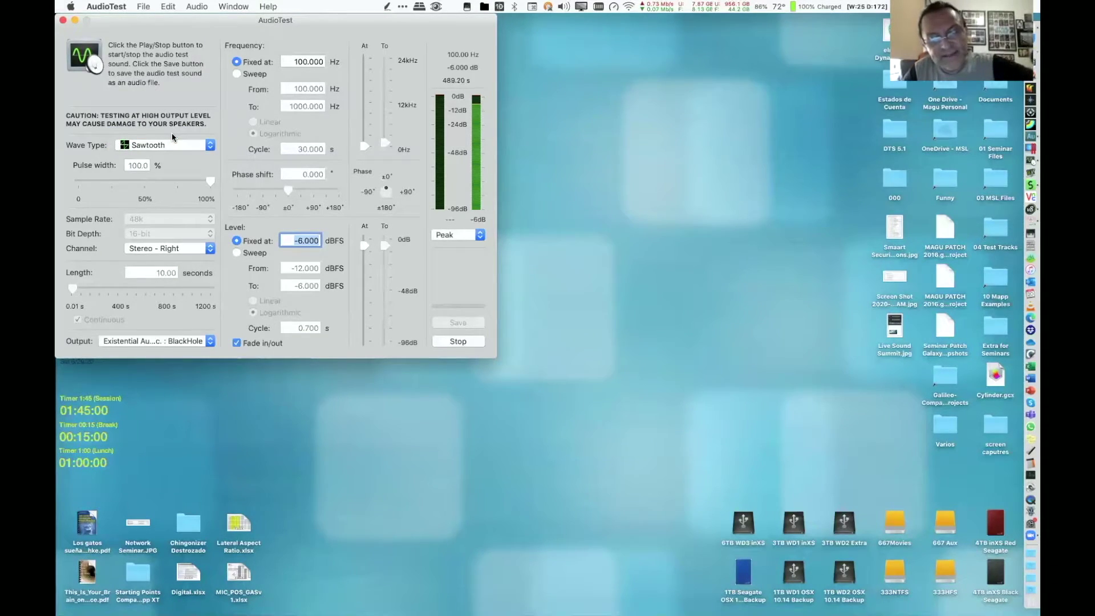
key("ctrl+d")
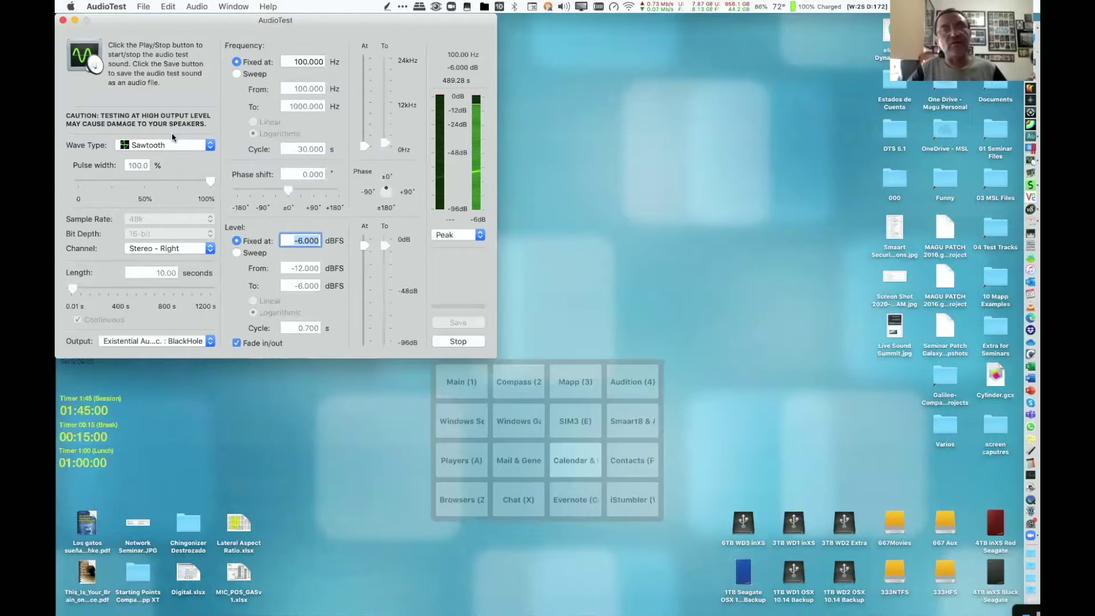
key("r")
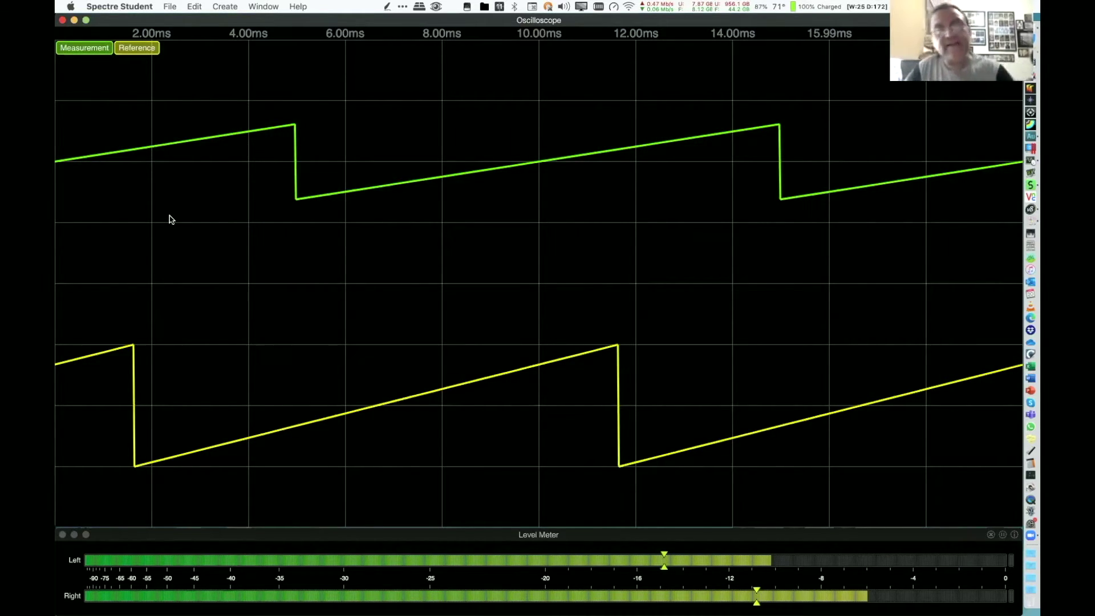
Match the sawtooth's spectrum level to the Triang peak by raising AU Lab's Bus 1 volume to 2.1 dB, and return to Smaart
key("ctrl+r")
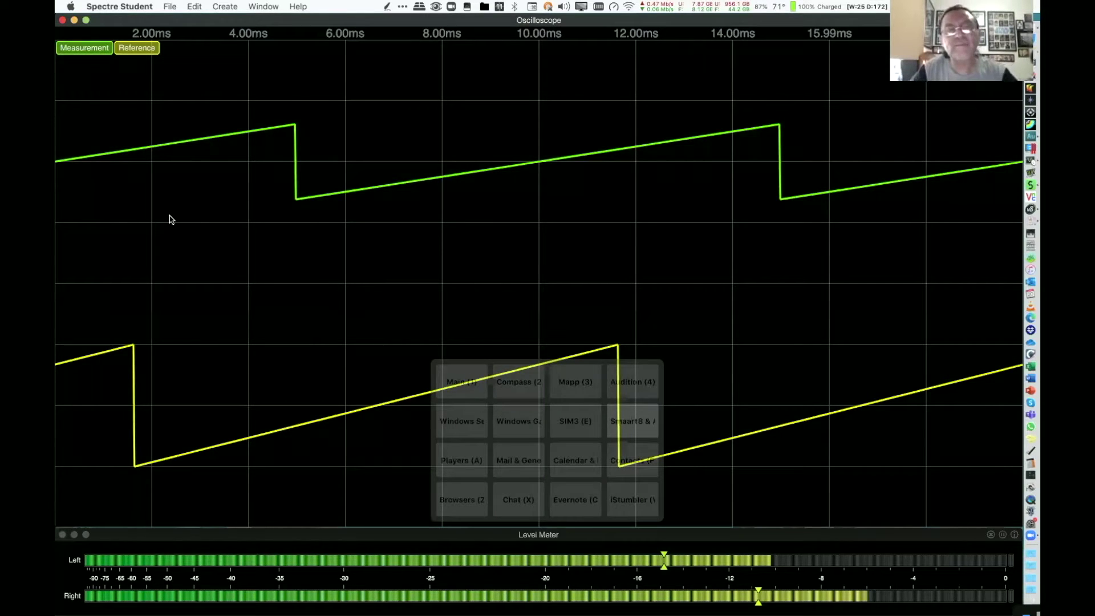
key("r")
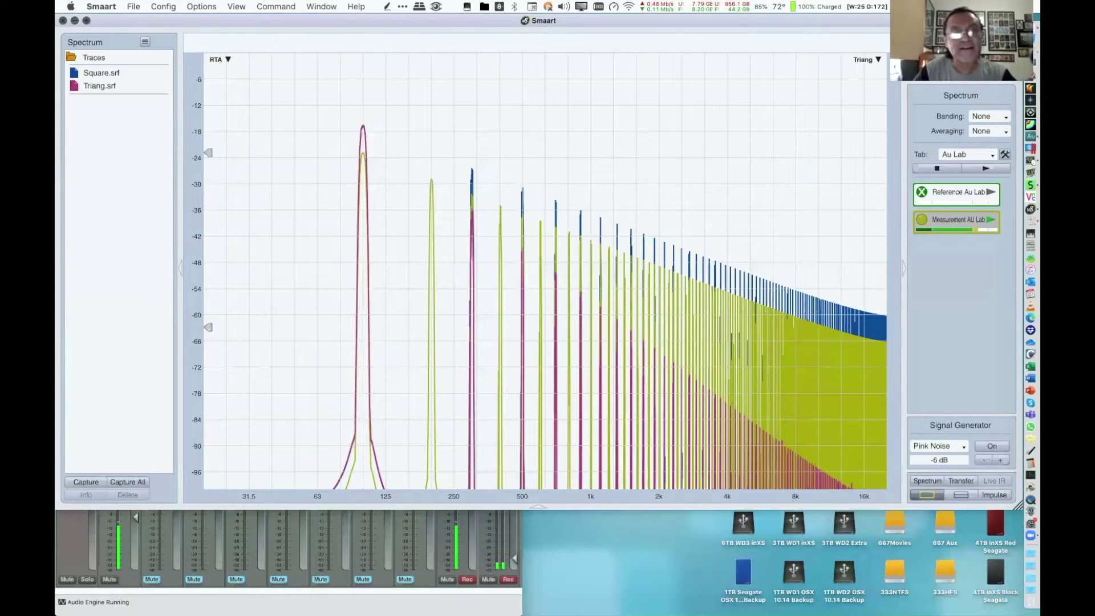
left_click(135, 512)
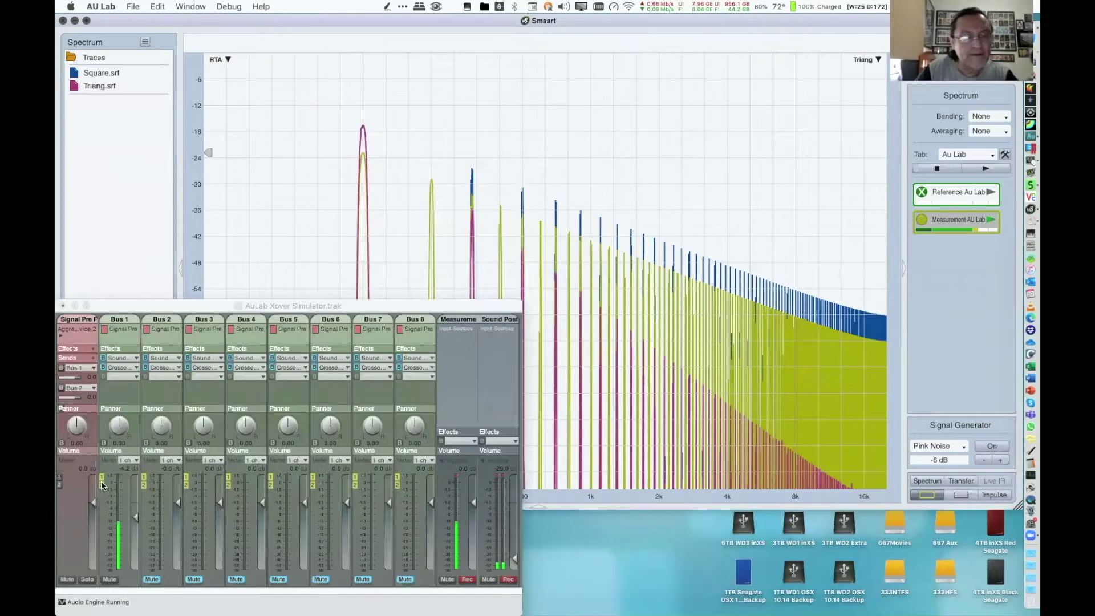
left_click_drag(136, 513, 132, 494)
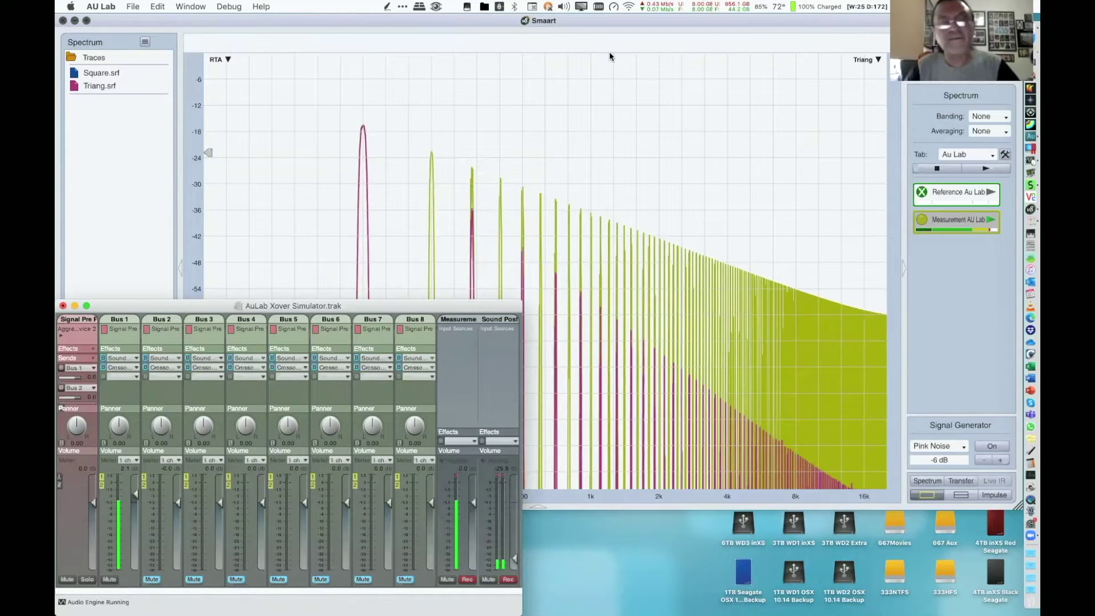
left_click(604, 77)
left_click(604, 76)
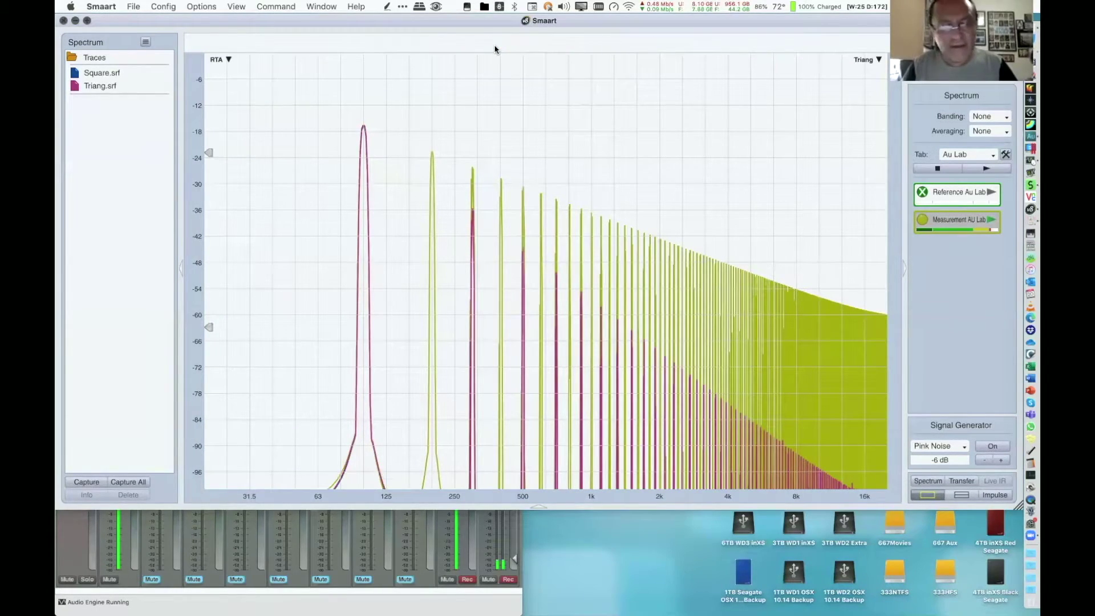
Capture the live sawtooth measurement as a trace named Sawtooth
key("space")
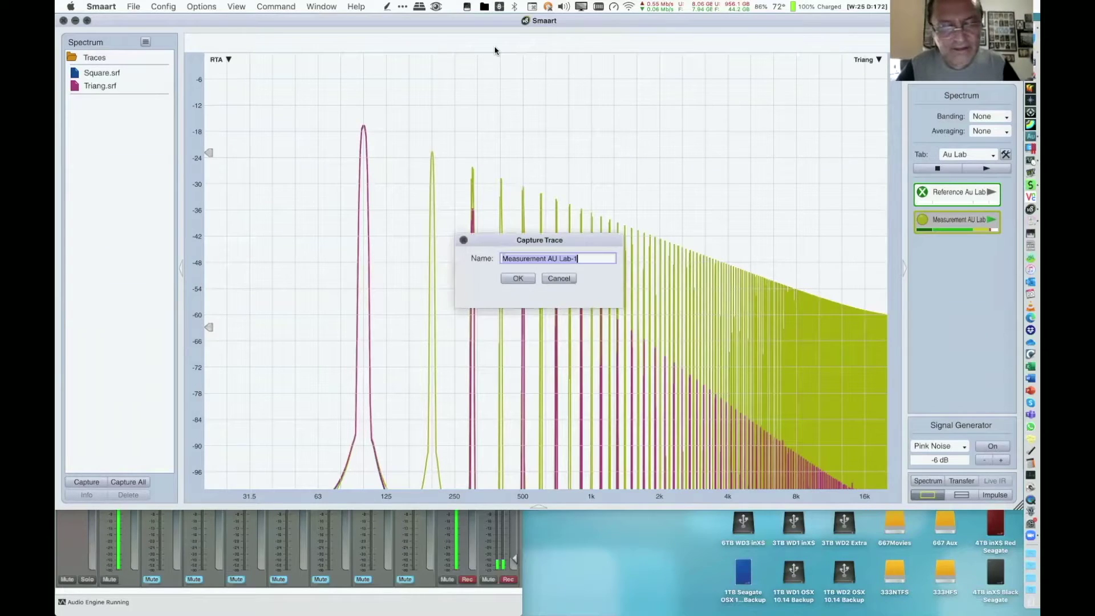
type("Sawthooh")
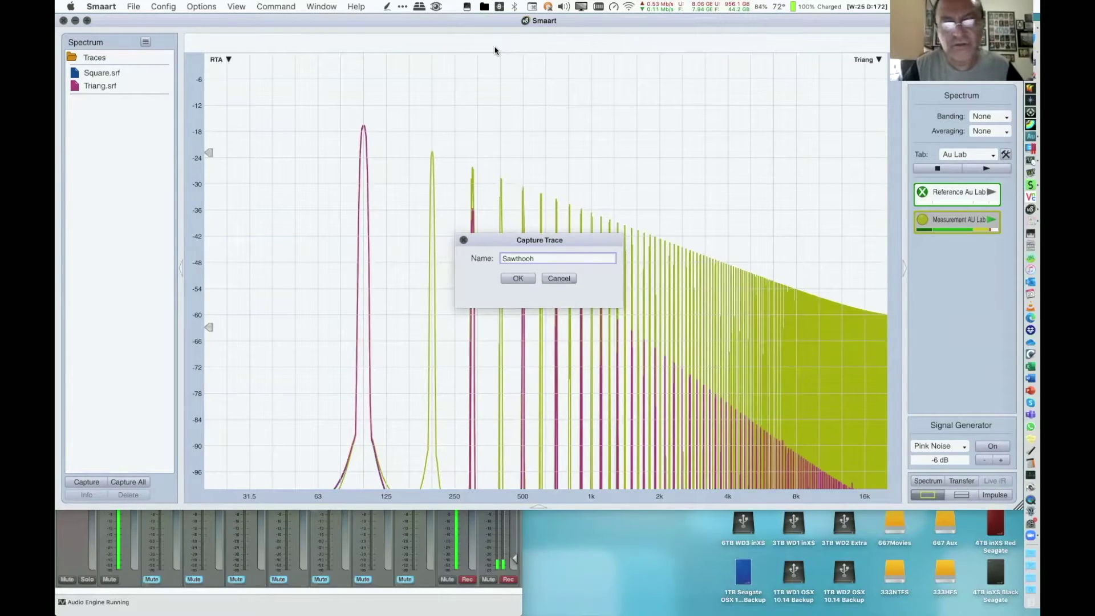
key("BackSpace")
key("BackSpace")
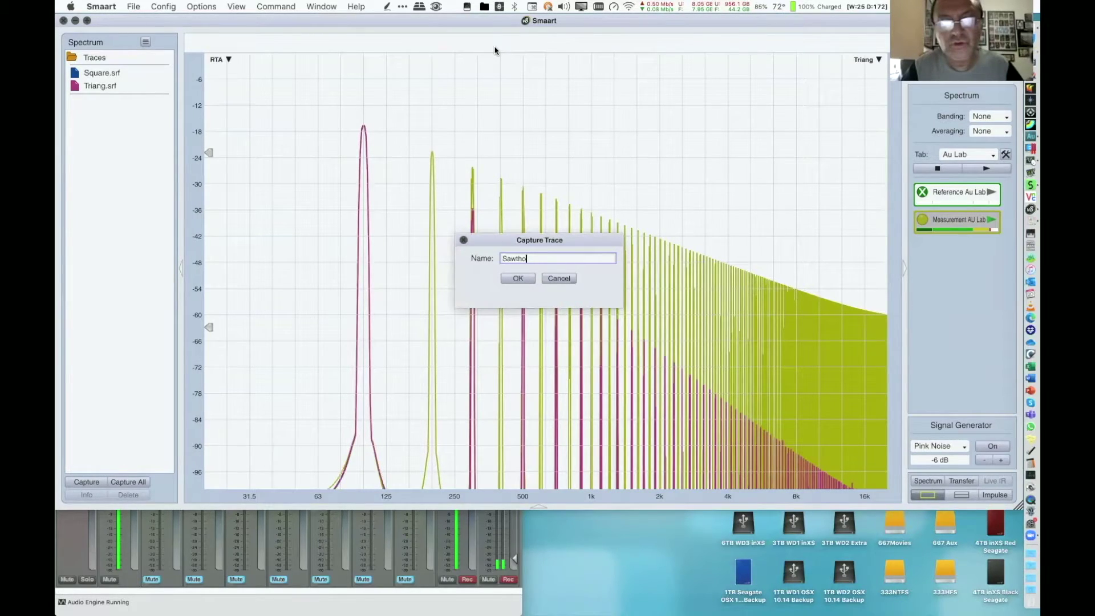
key("BackSpace")
key("BackSpace")
type("oth")
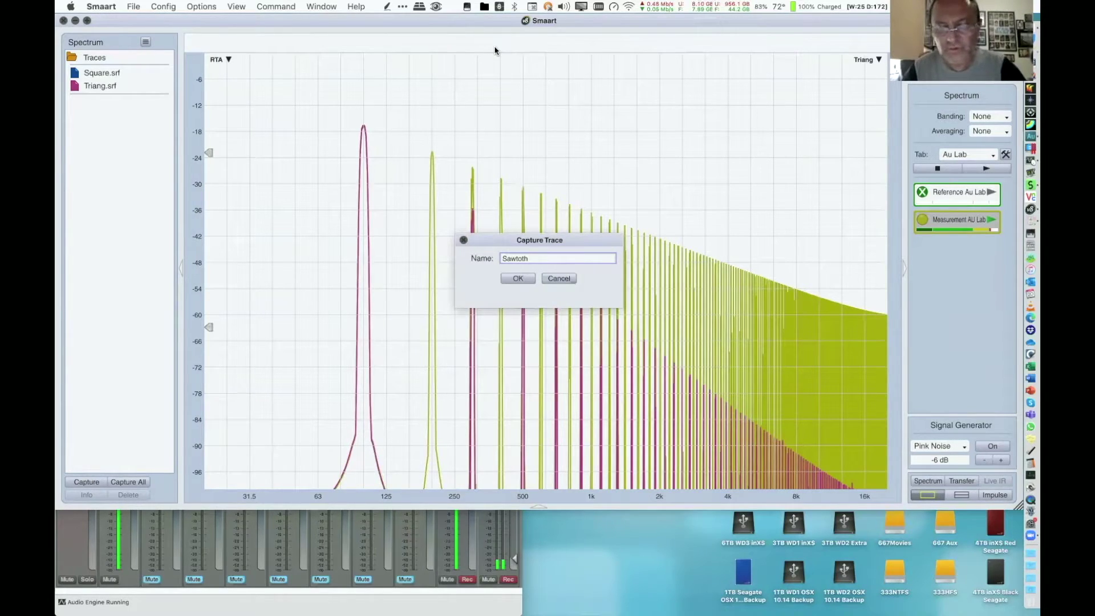
key("Left")
key("Left")
type("o")
key("Return")
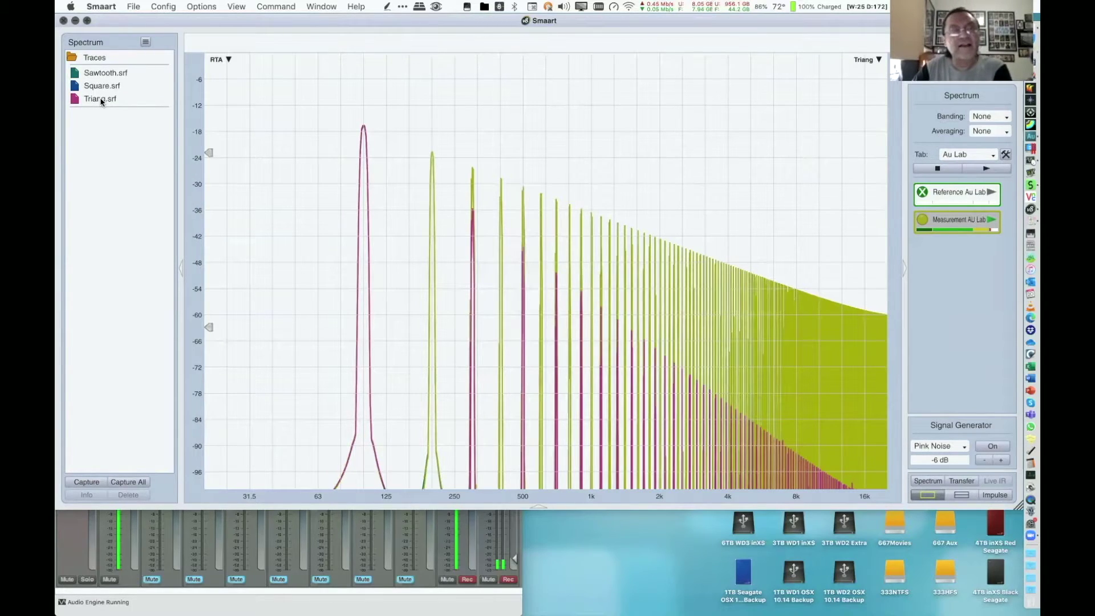
Compare the harmonics by bringing the Triang, Square and Sawtooth traces and the live Measurement AU Lab to the front in turn
left_click(100, 101)
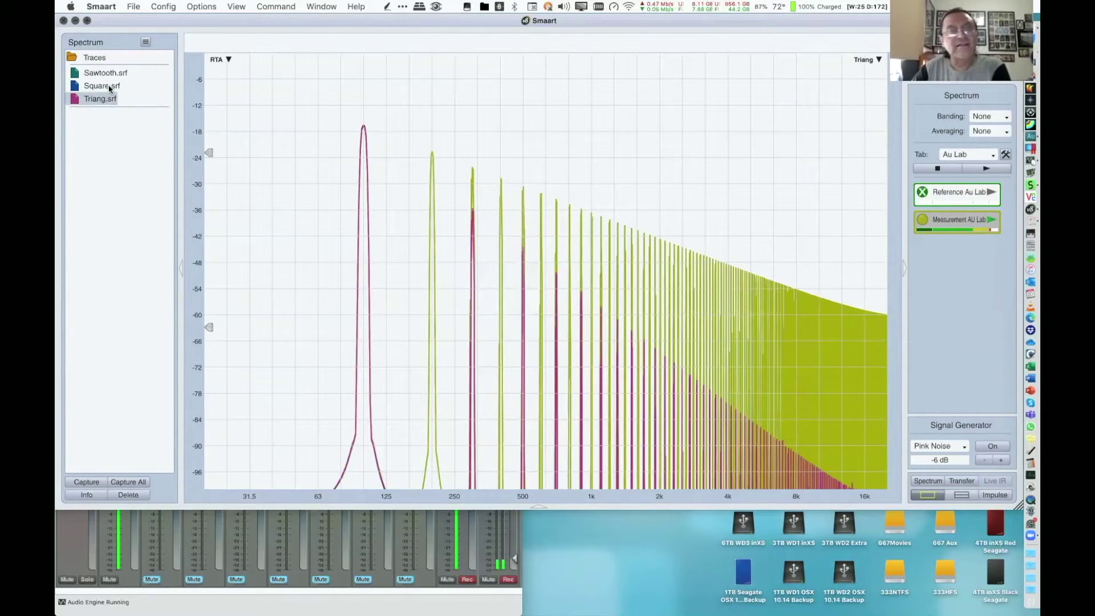
left_click(110, 89)
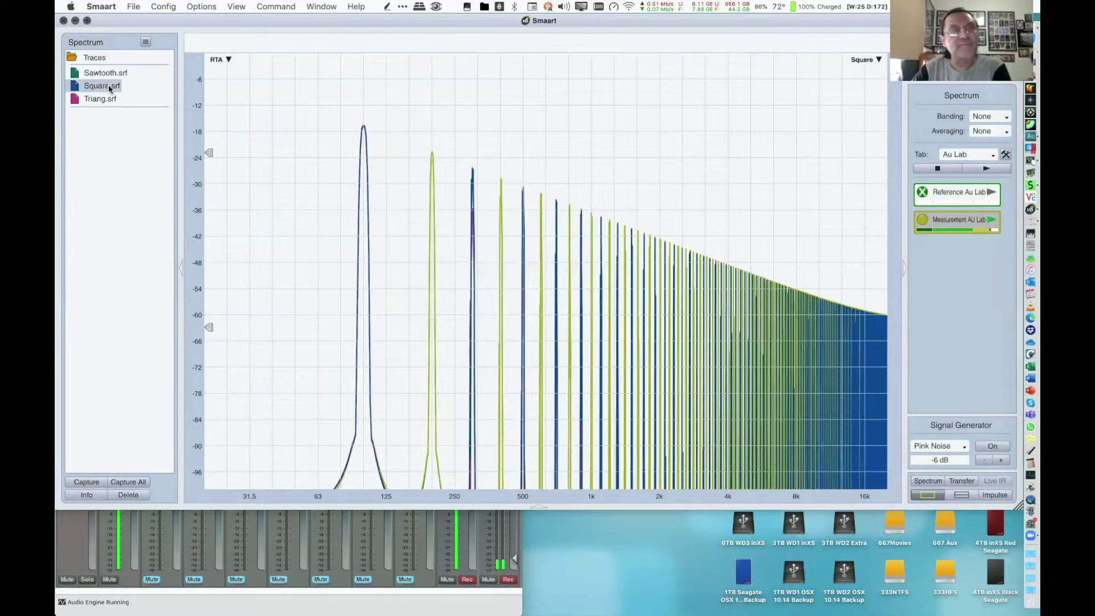
left_click(108, 72)
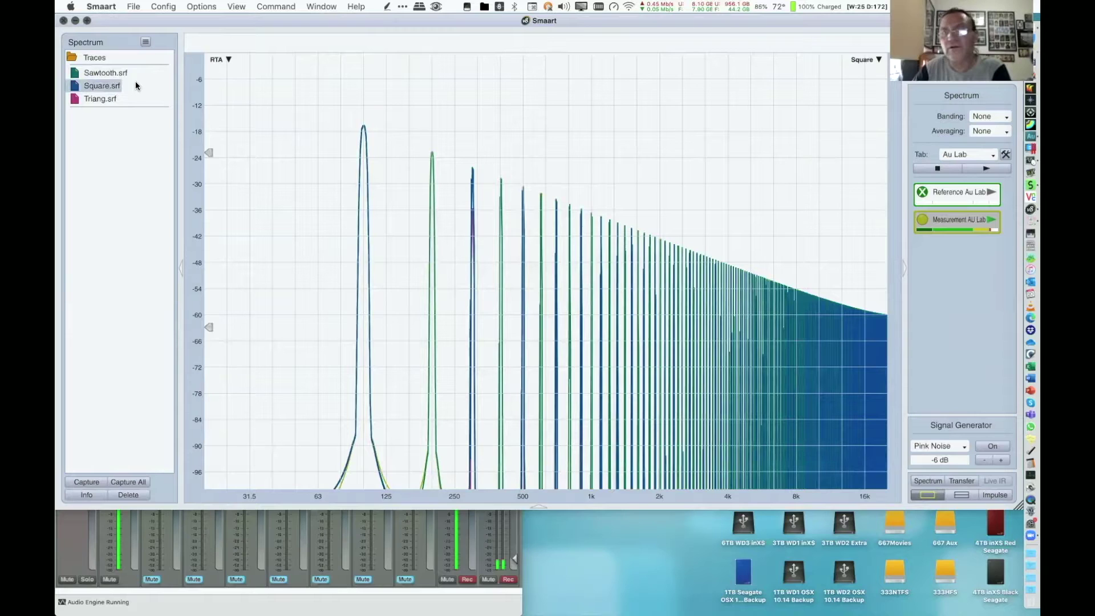
left_click(954, 225)
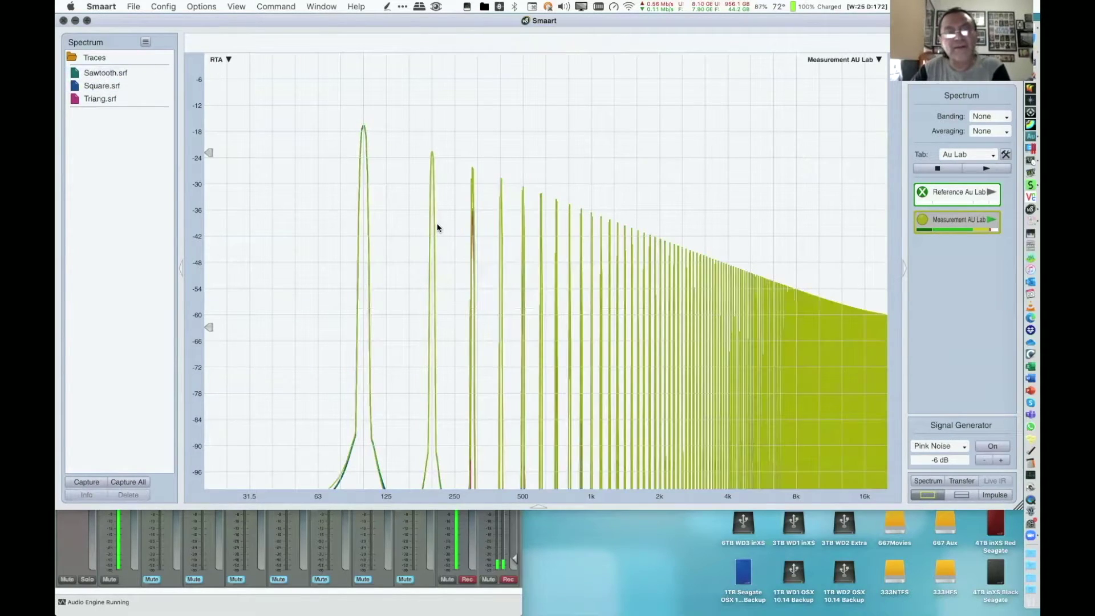
Bring the Triang trace forward, mark the peaks near 300, 500, 700, 200 and 400 Hz with arrows, and clear the annotations
left_click(102, 98)
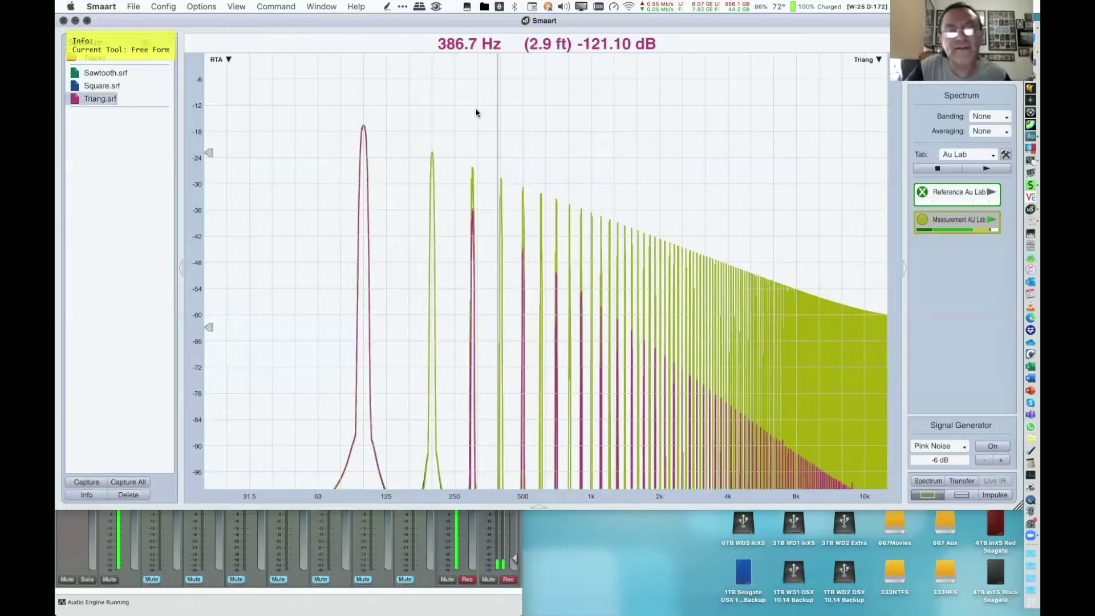
key("a")
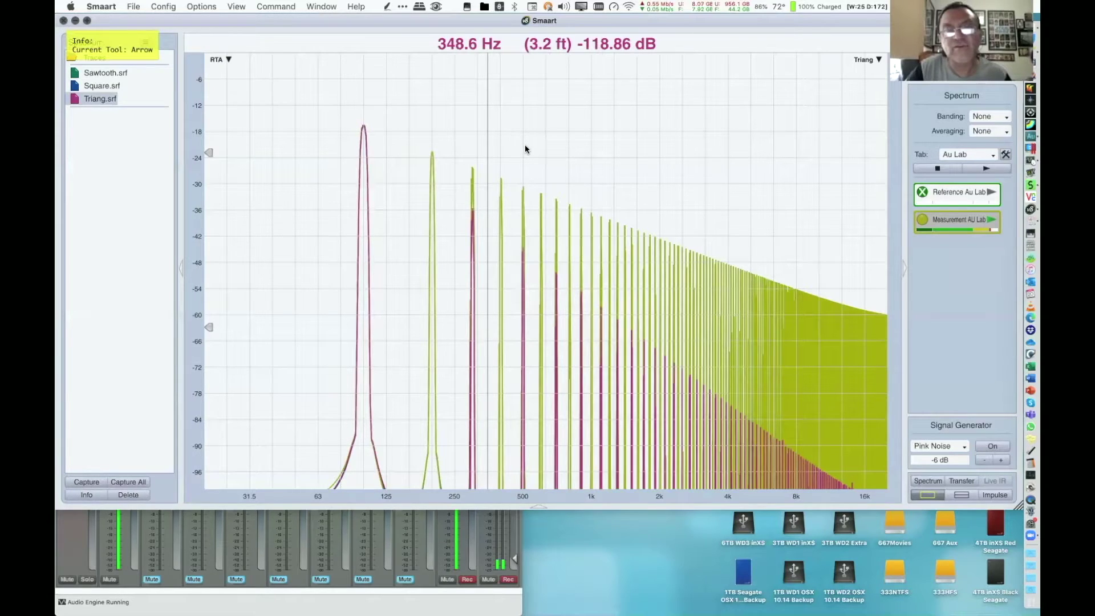
left_click_drag(492, 112, 476, 163)
left_click_drag(535, 135, 529, 178)
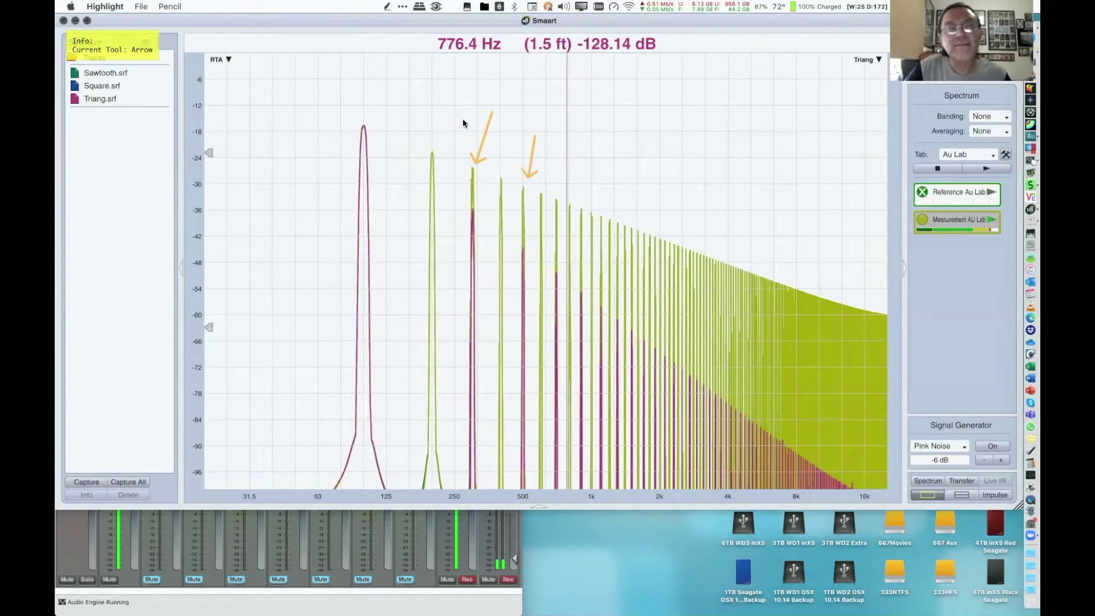
left_click_drag(567, 144, 559, 186)
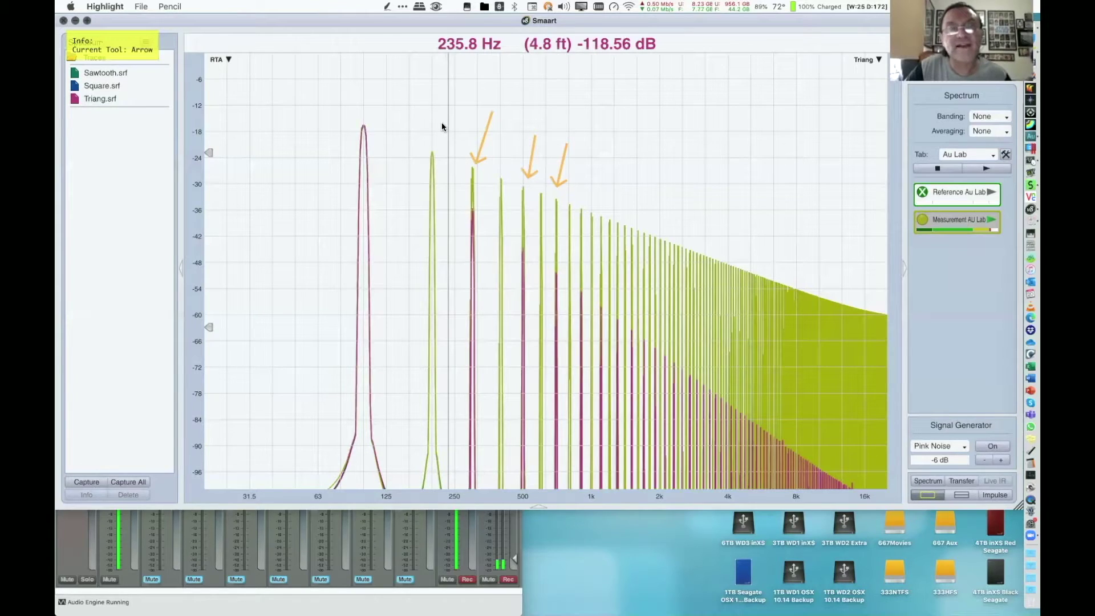
left_click_drag(448, 109, 437, 146)
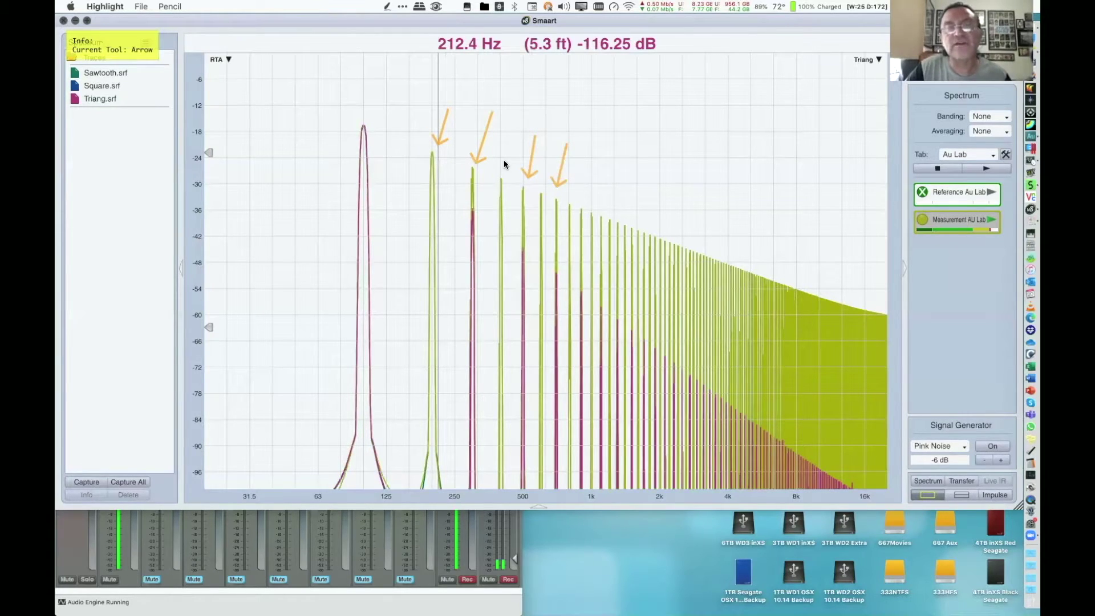
left_click_drag(516, 119, 502, 167)
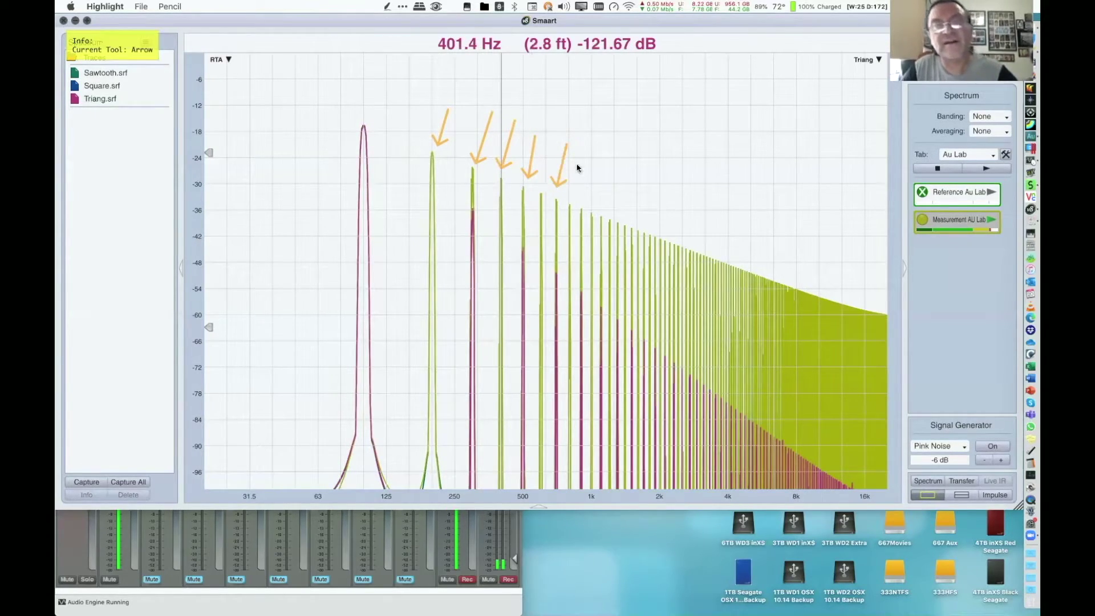
key("Escape")
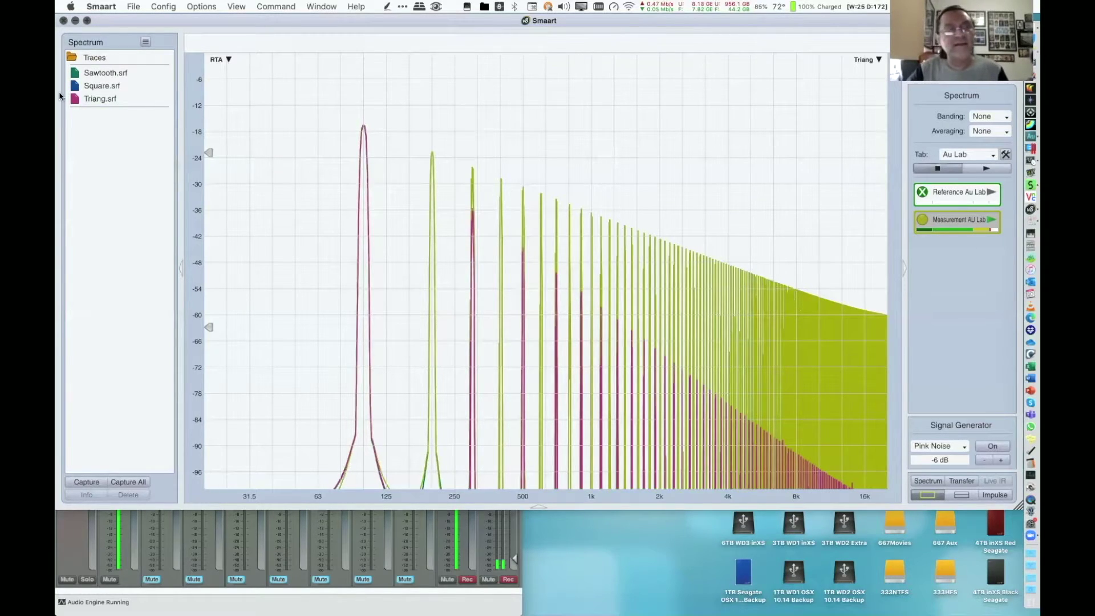
Stop the live Measurement AU Lab and hide the Sawtooth, Square and Triang traces
key("space")
left_click(73, 72)
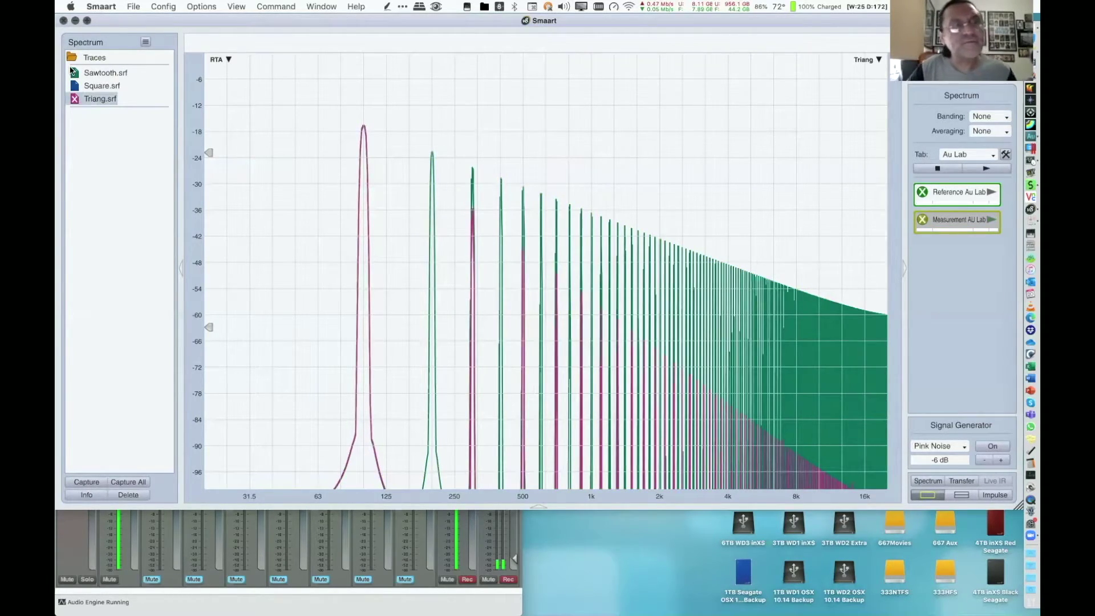
Switch to AudioTest, set the wave type to Pink Noise, and view the signal in Spectre's oscilloscope
key("ctrl+s")
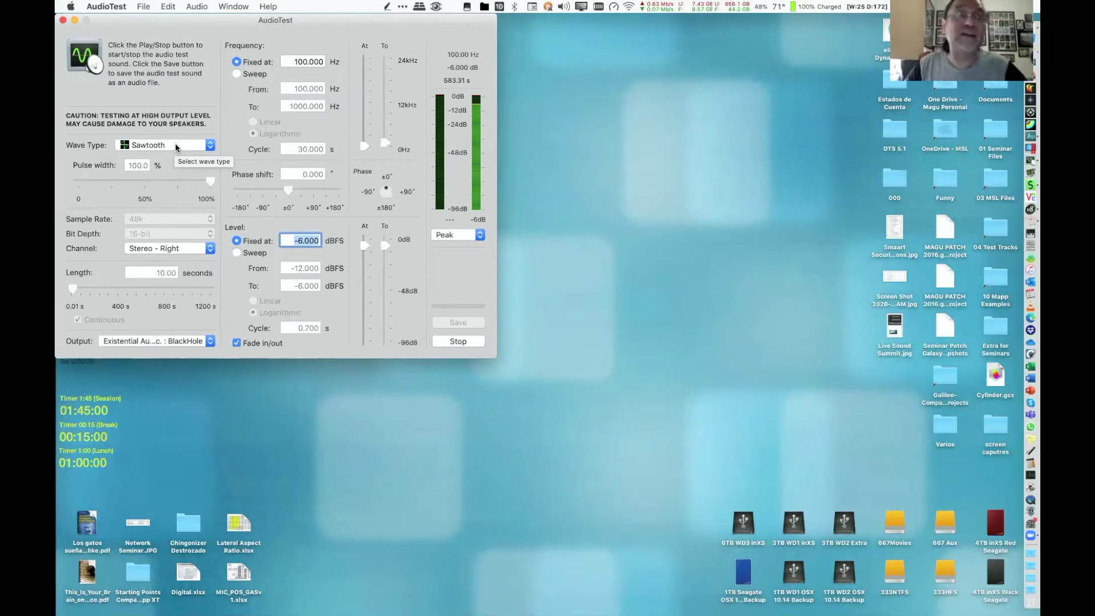
left_click(176, 146)
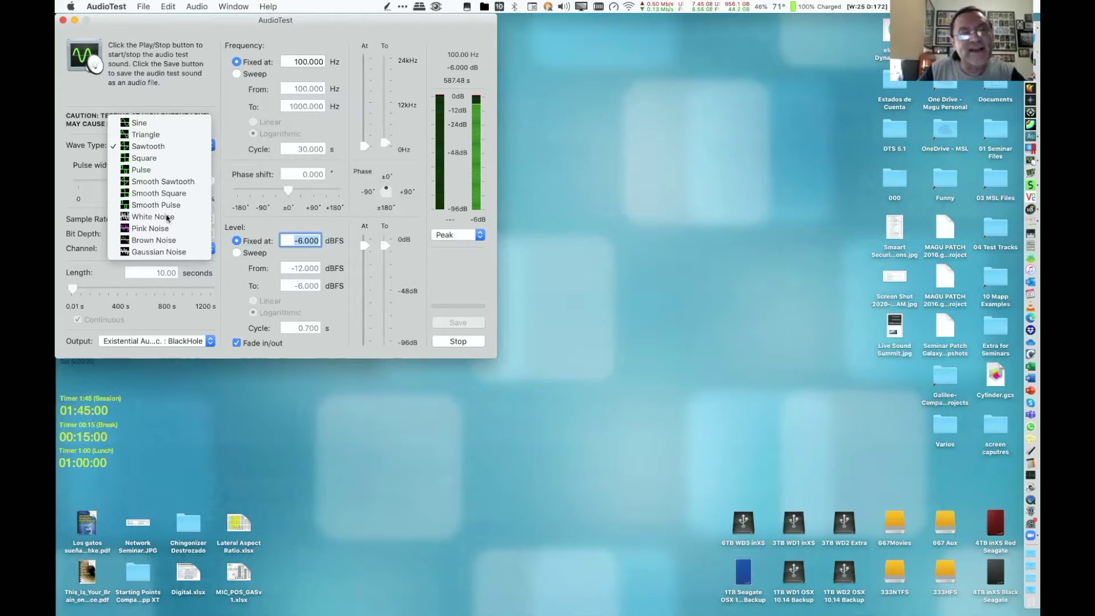
left_click(150, 229)
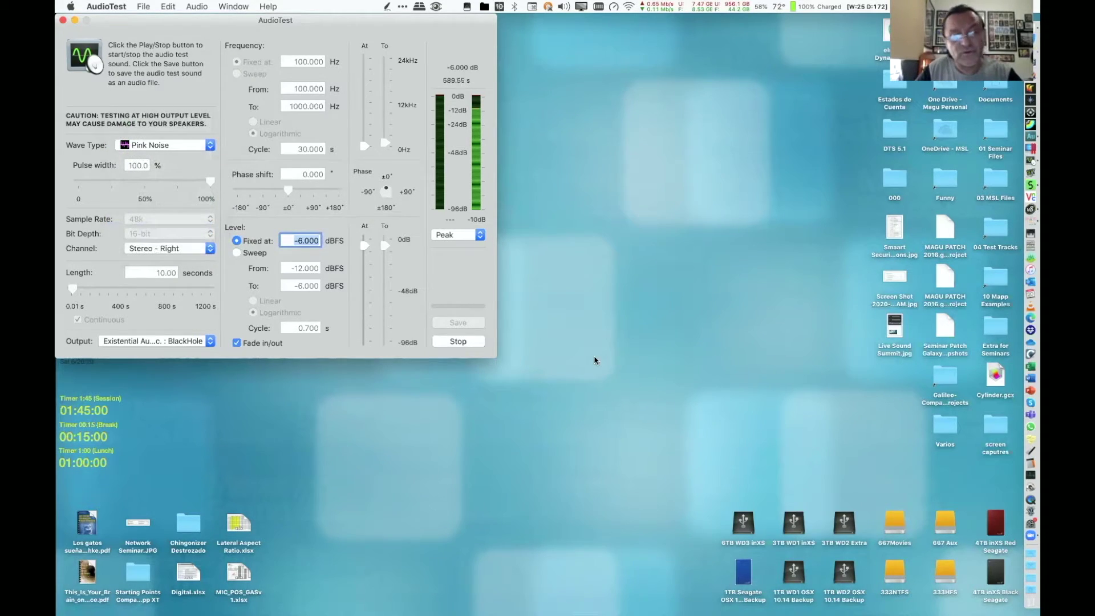
key("ctrl+Right")
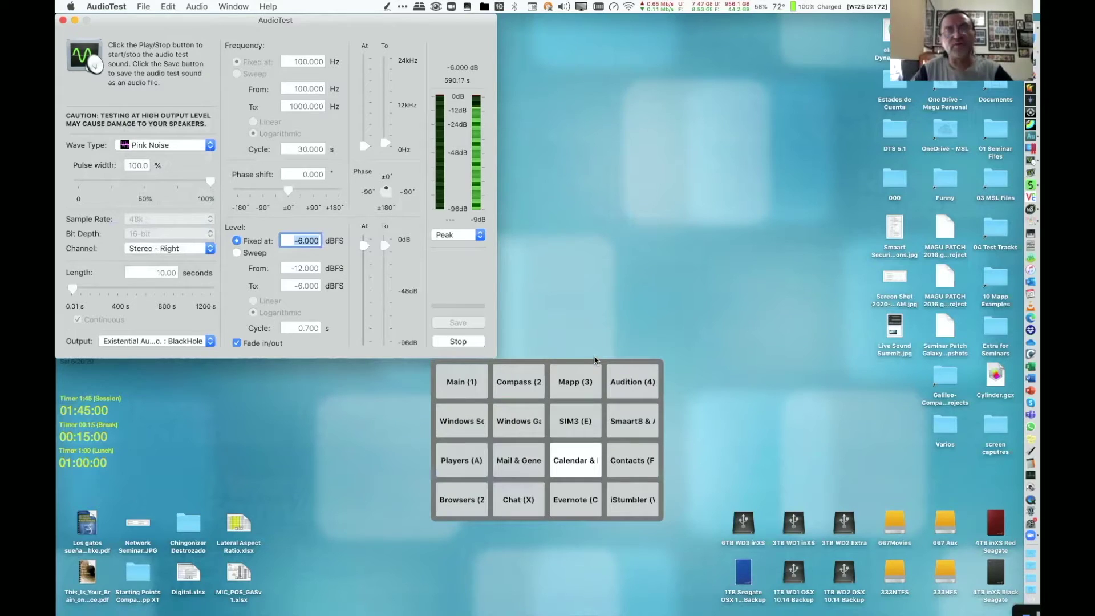
key("4")
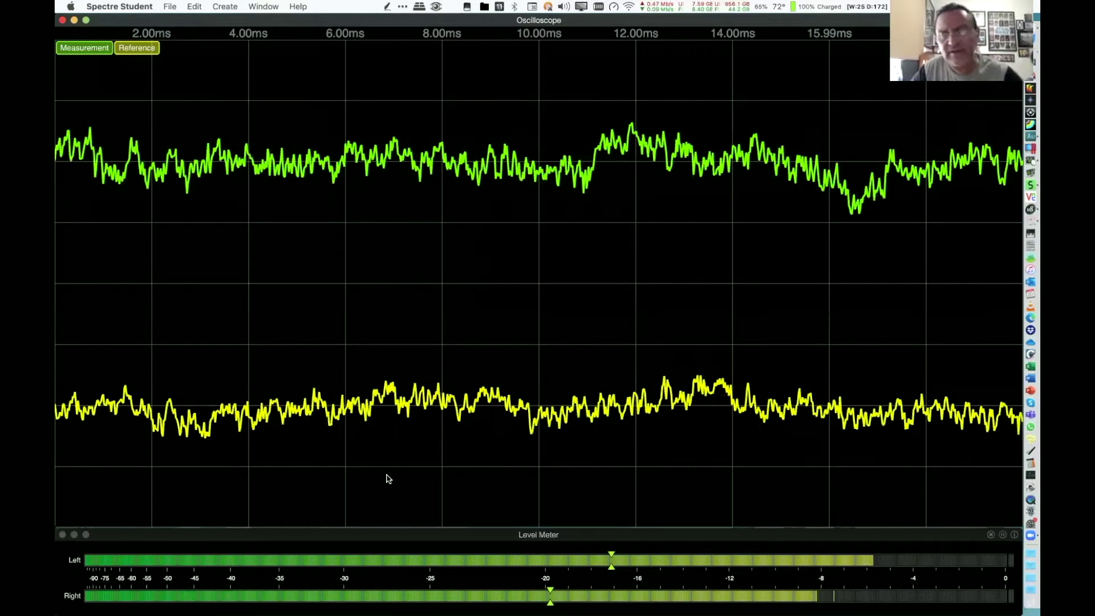
Switch to AU Lab and lower the Bus 1 volume to about 0 dB
key("ctrl+Right")
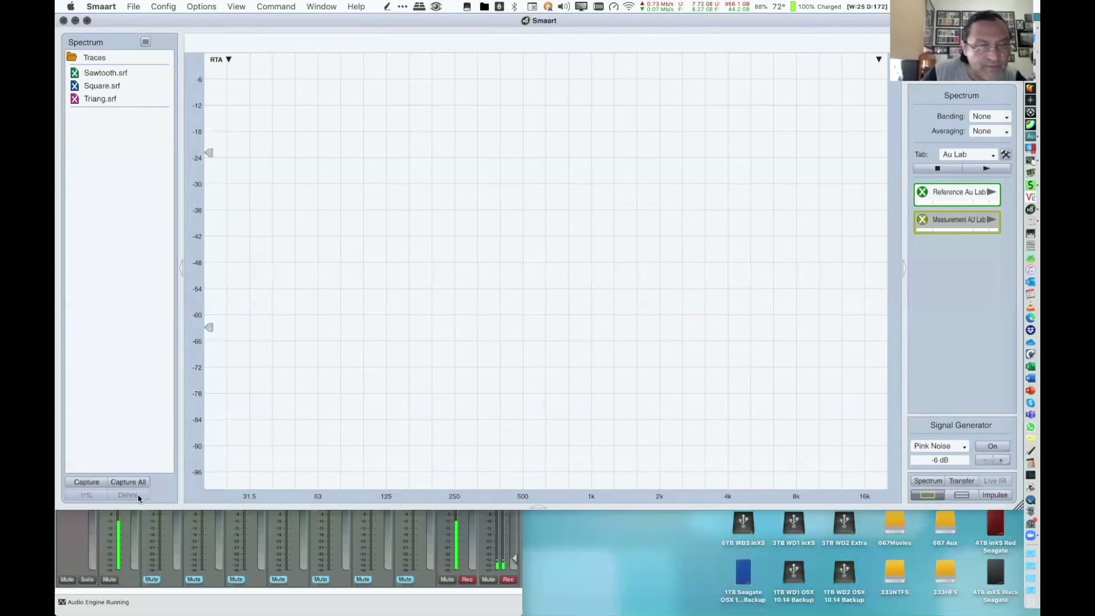
left_click(138, 503)
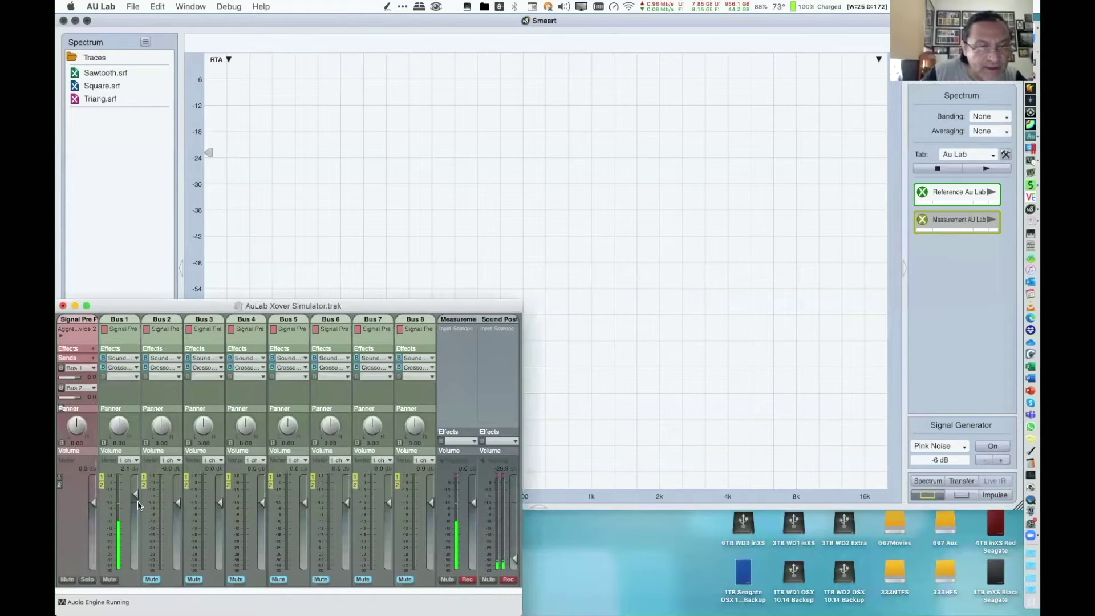
left_click(138, 503)
left_click_drag(136, 502, 136, 502)
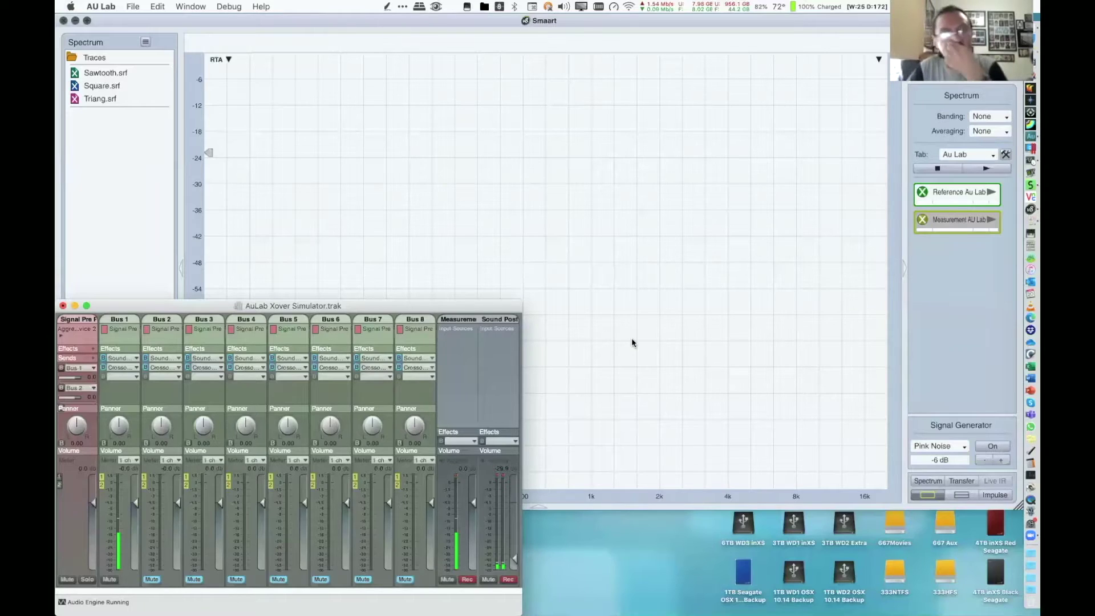
Check the pink noise in Spectre's oscilloscope, and return to Smaart to start the live Measurement AU Lab
key("ctrl+d")
key("e")
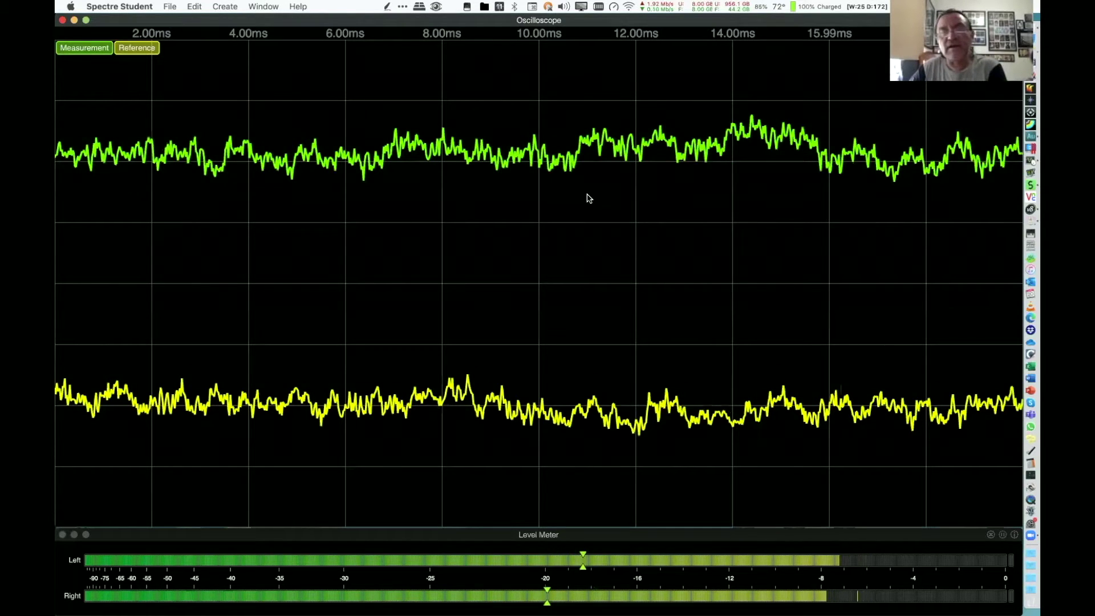
key("ctrl+r")
left_click(620, 422)
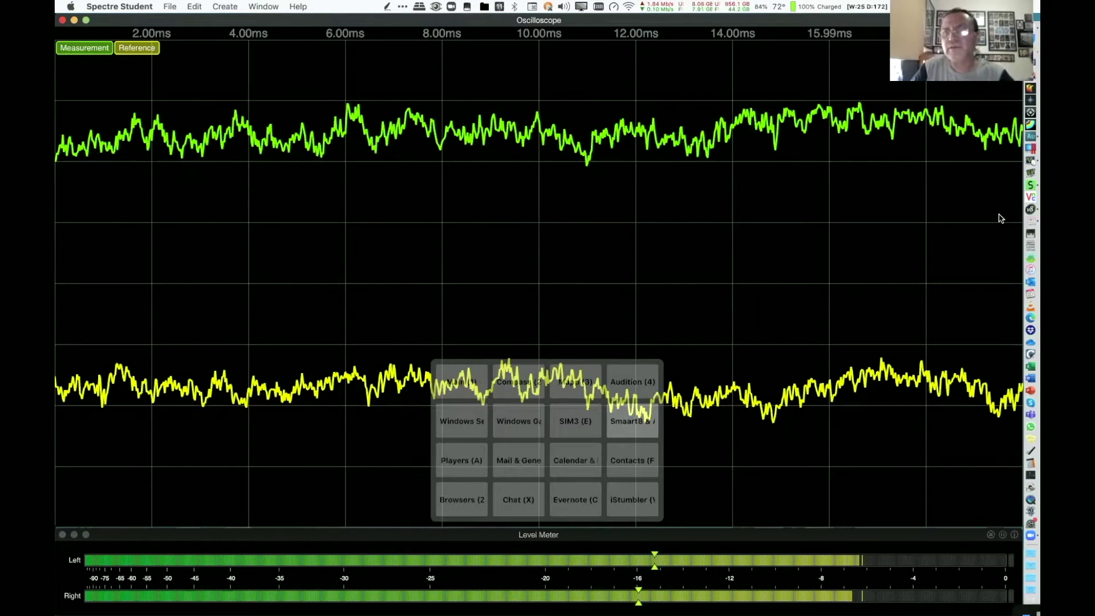
left_click(989, 220)
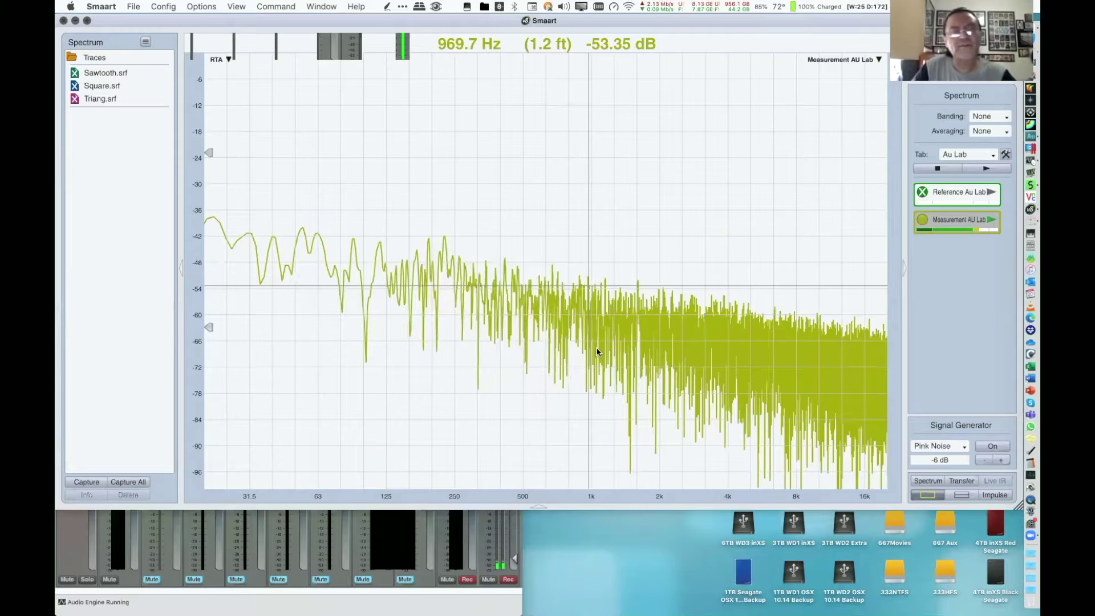
Set the spectrum banding to 1/3 octave and change the RTA banded data display to Bars in the Spectrum options
left_click(988, 116)
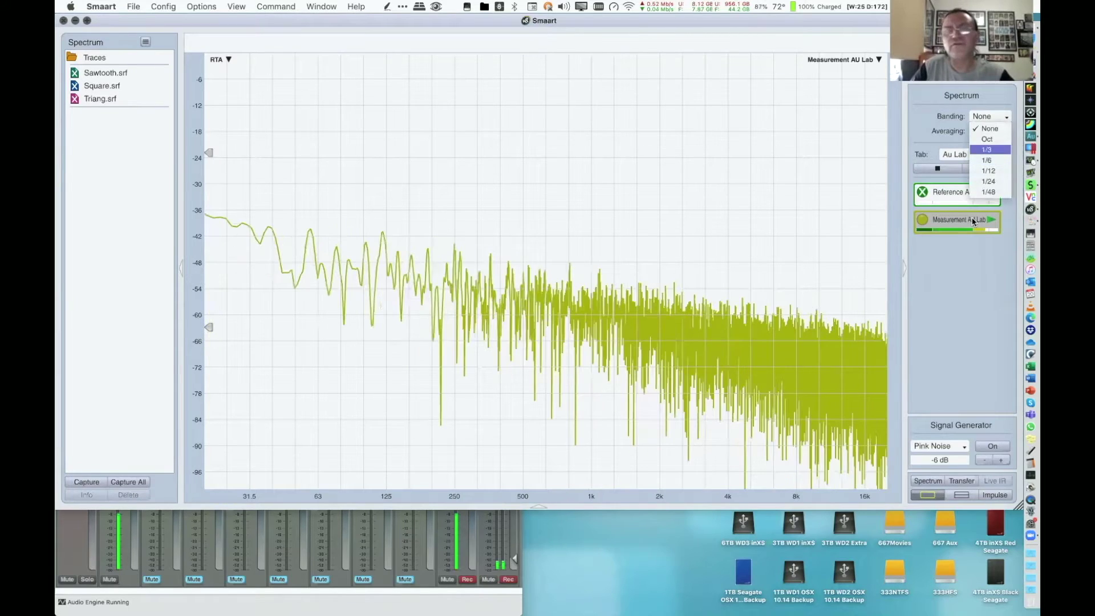
key("Return")
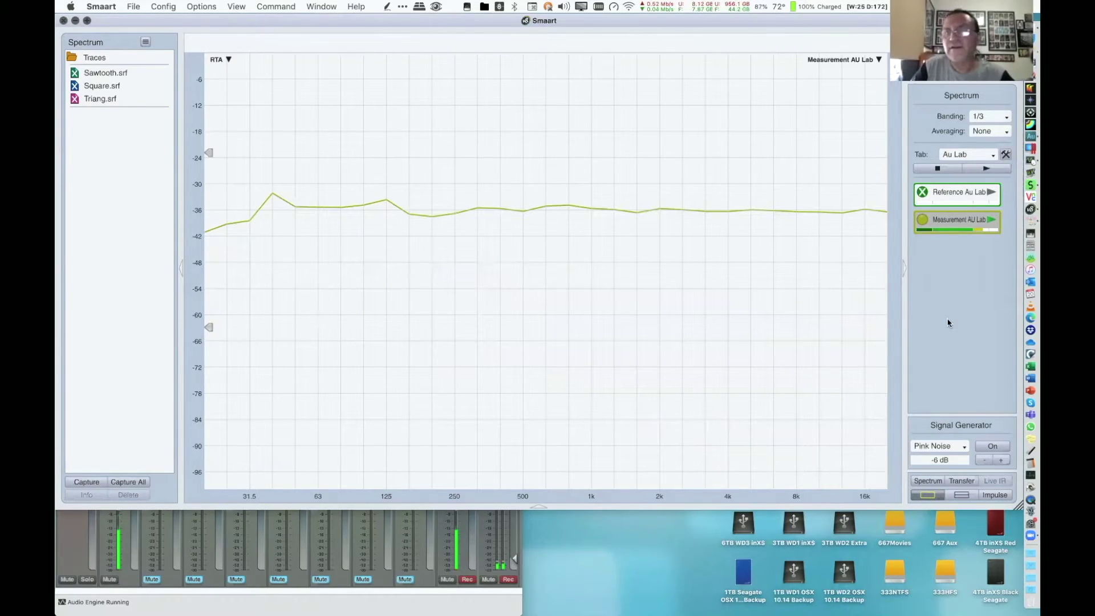
left_click(453, 274)
left_click(842, 143)
left_click(961, 95)
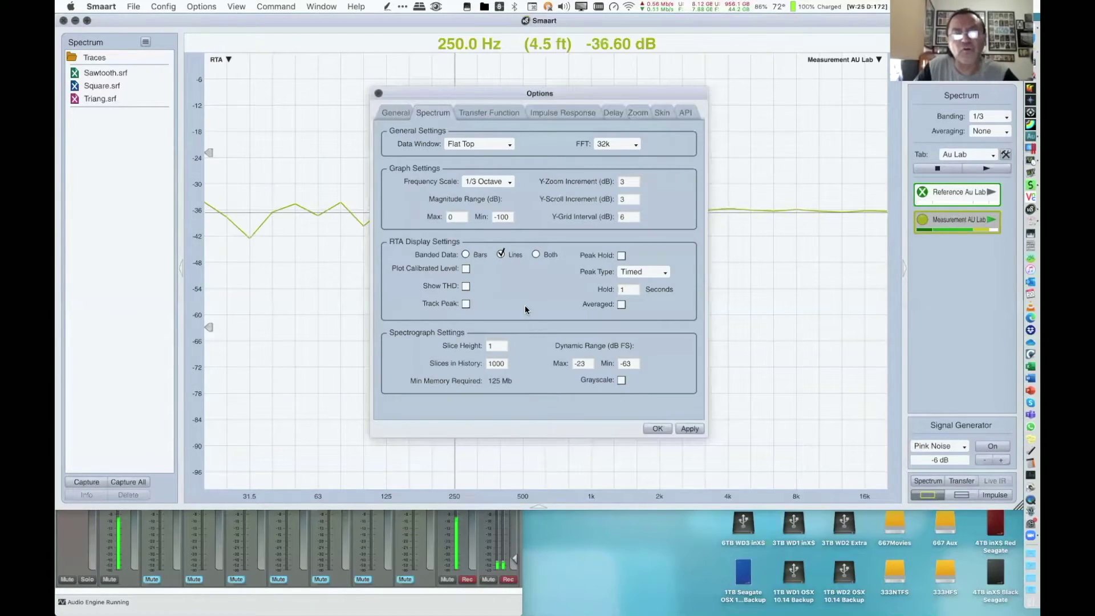
left_click(465, 255)
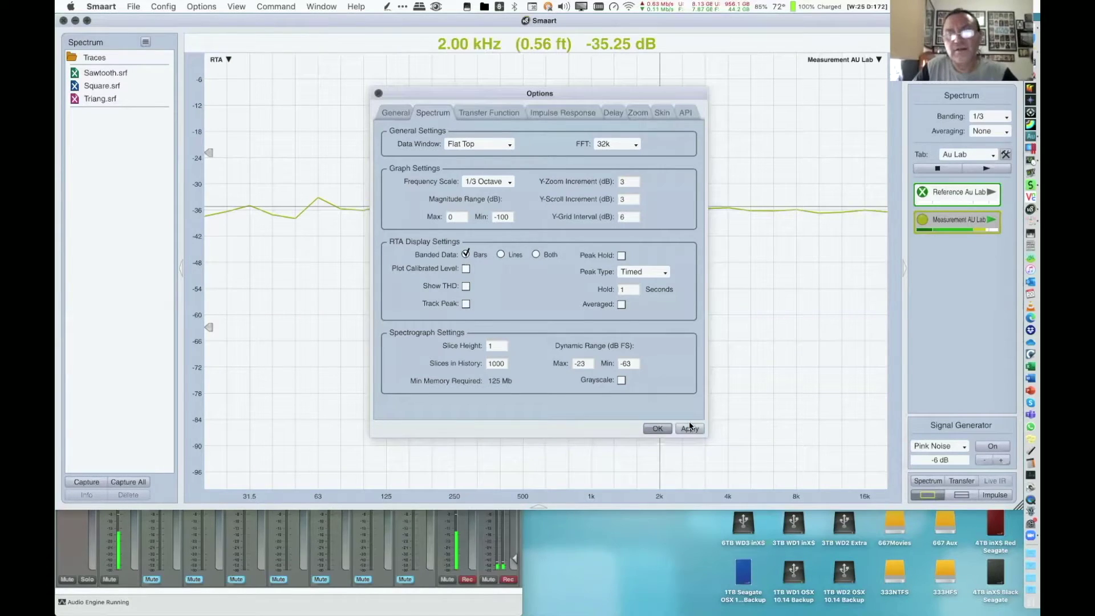
left_click(658, 428)
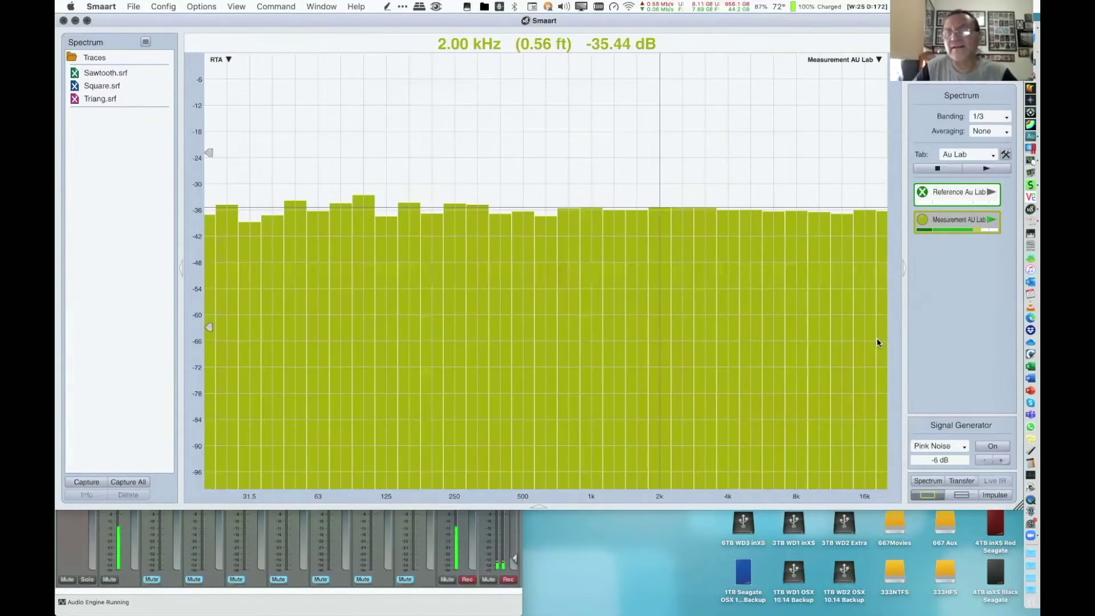
Compare the pink noise spectrum at 1/6, 1/12 and 1/3 octave banding, finishing with the banding at 1/6
left_click(991, 117)
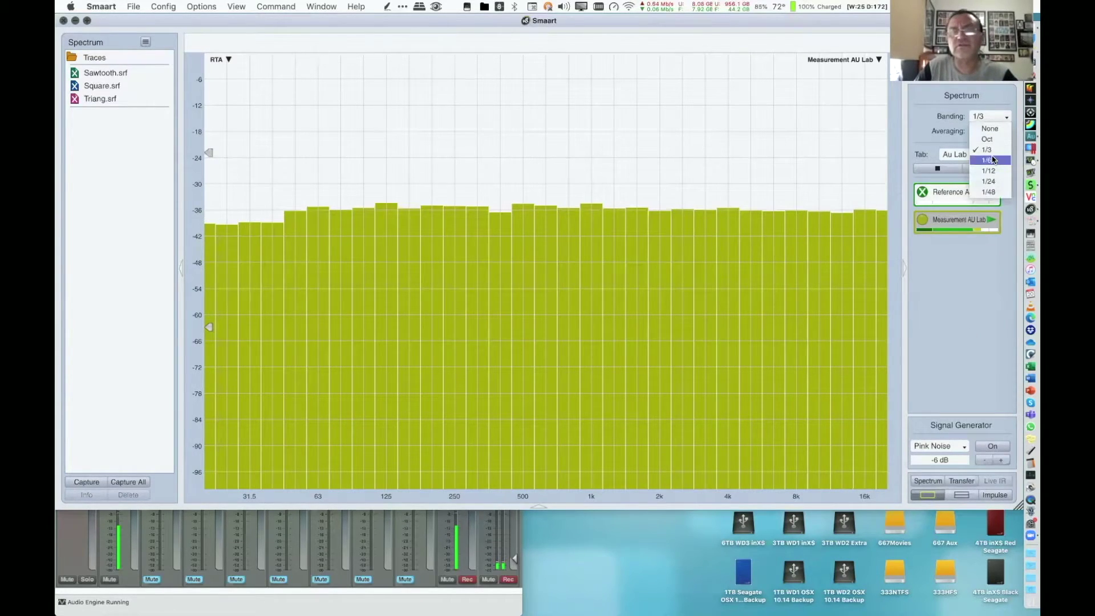
left_click(991, 160)
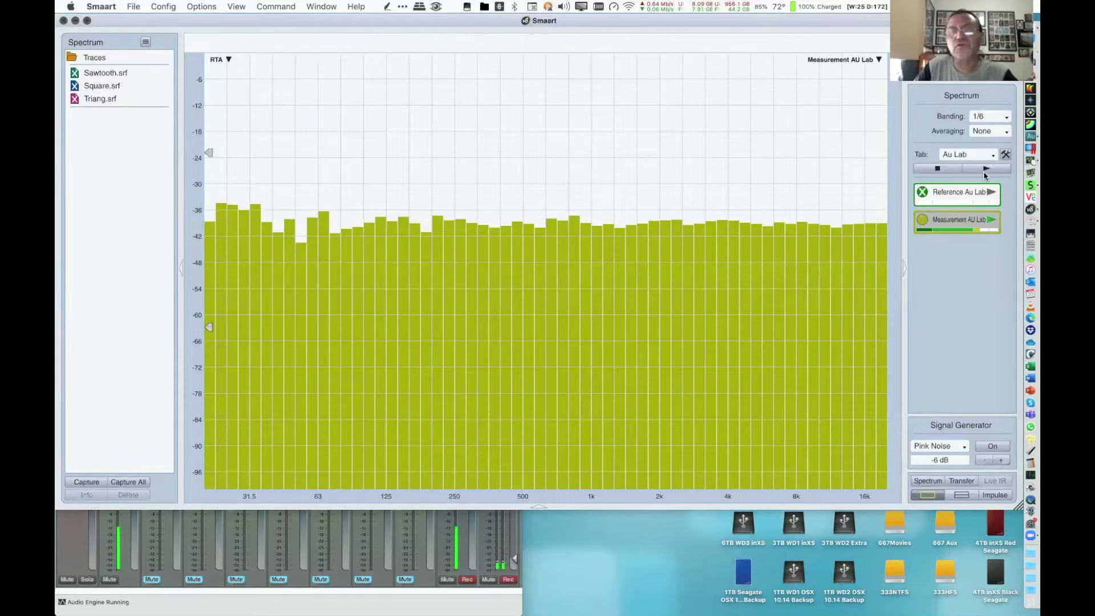
left_click(979, 117)
left_click(980, 131)
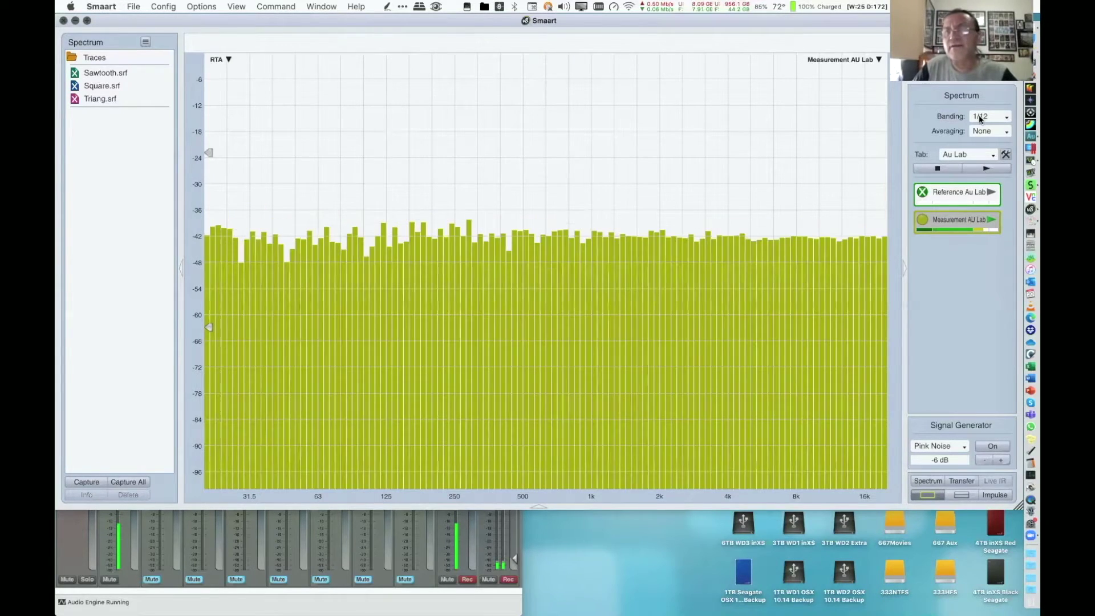
left_click(979, 116)
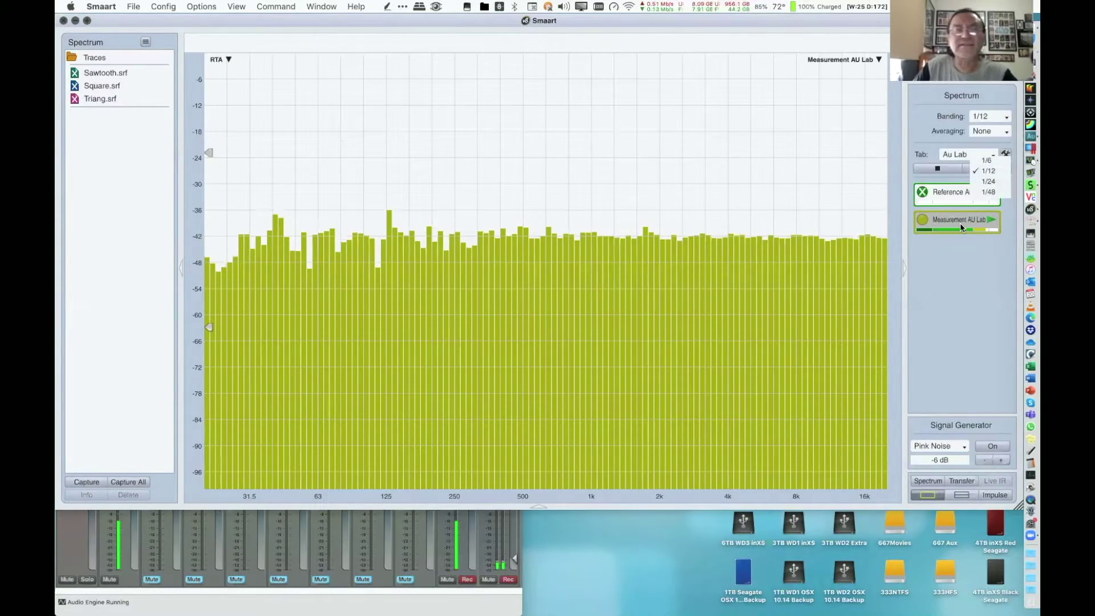
left_click(987, 150)
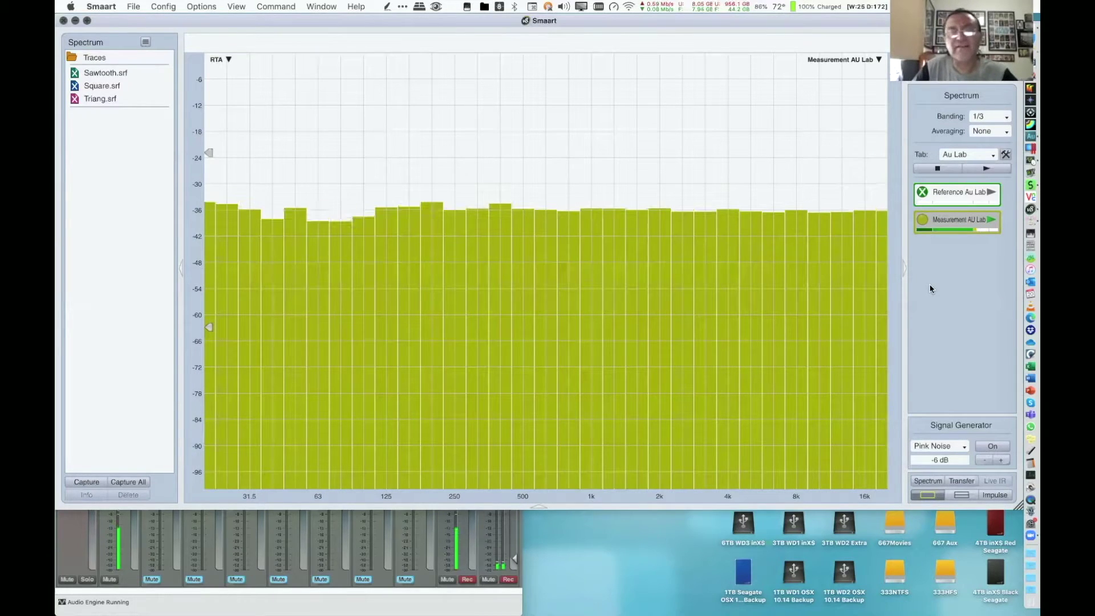
left_click(988, 116)
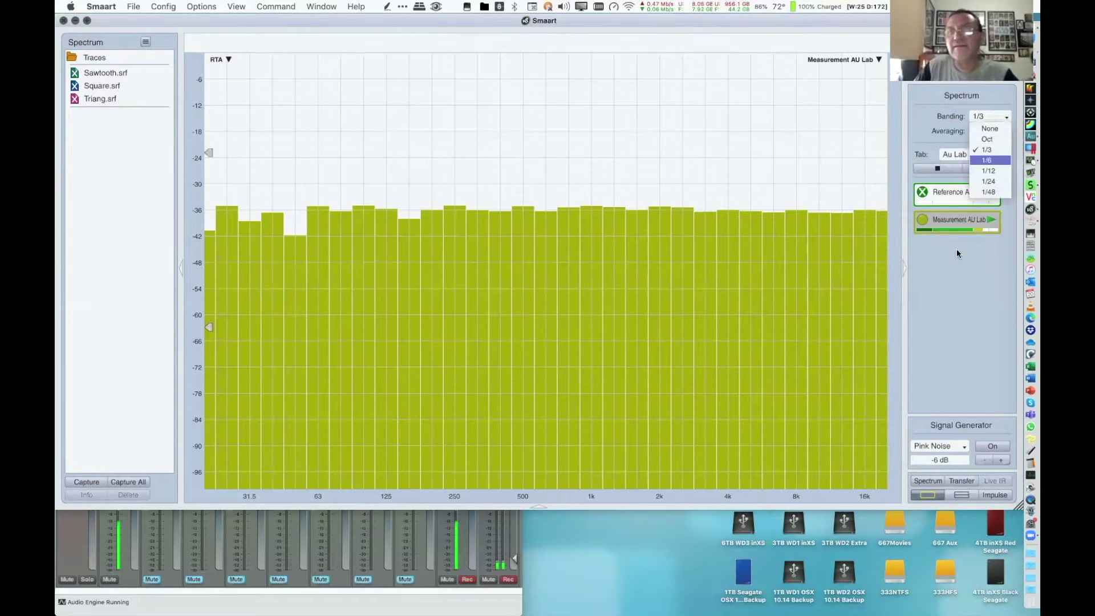
key("Return")
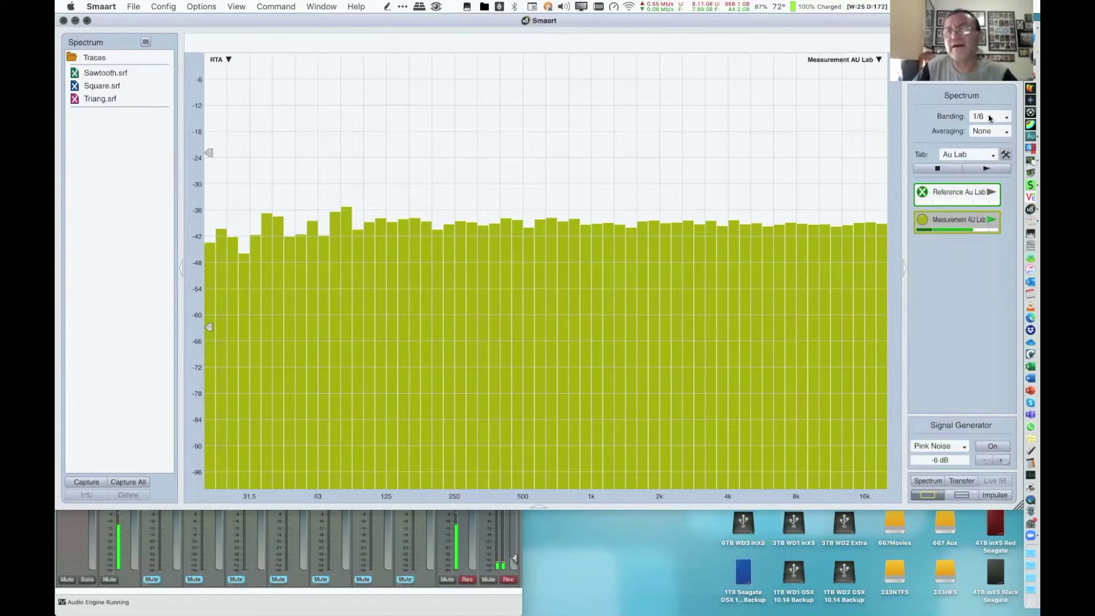
Try 1/12 banding on the pink noise spectrum, settle on 1/48 banding, and probe the plot at several low, mid and high frequencies
left_click(990, 118)
left_click(982, 119)
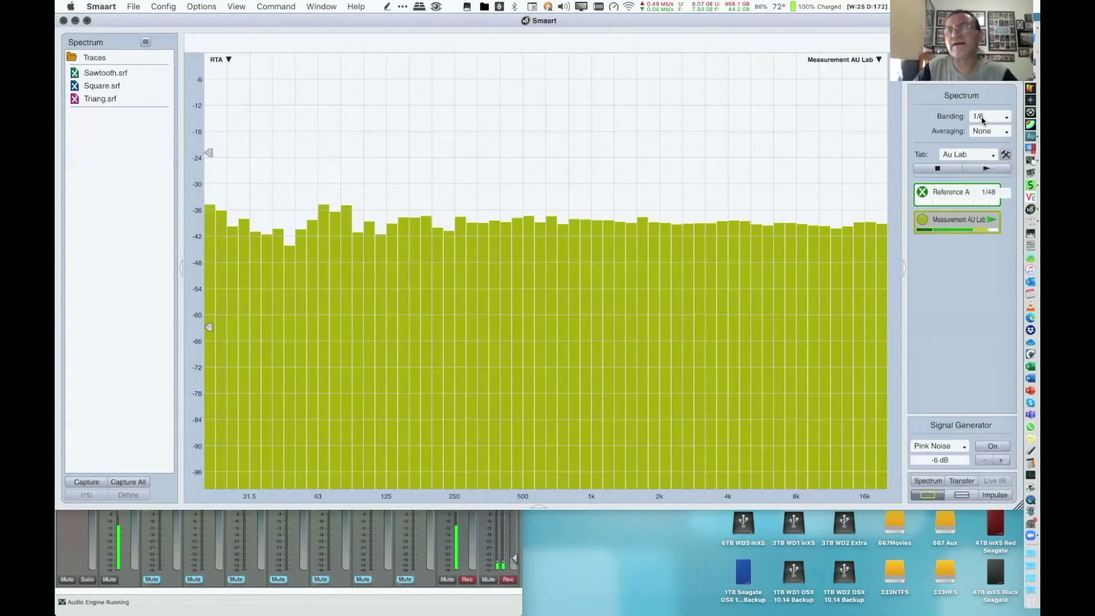
key("Down")
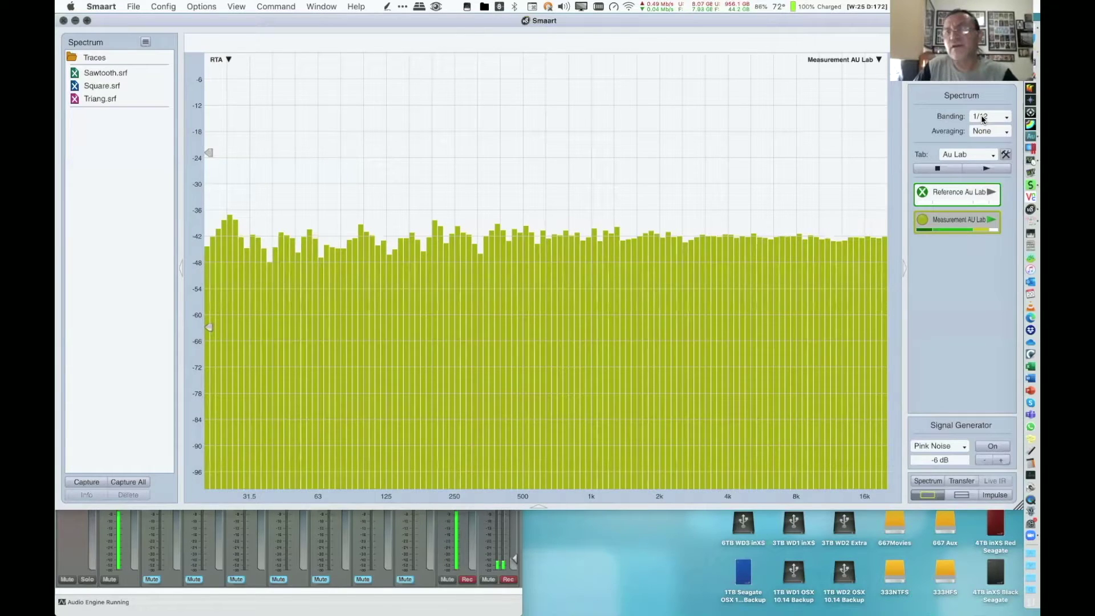
left_click(982, 118)
left_click(986, 194)
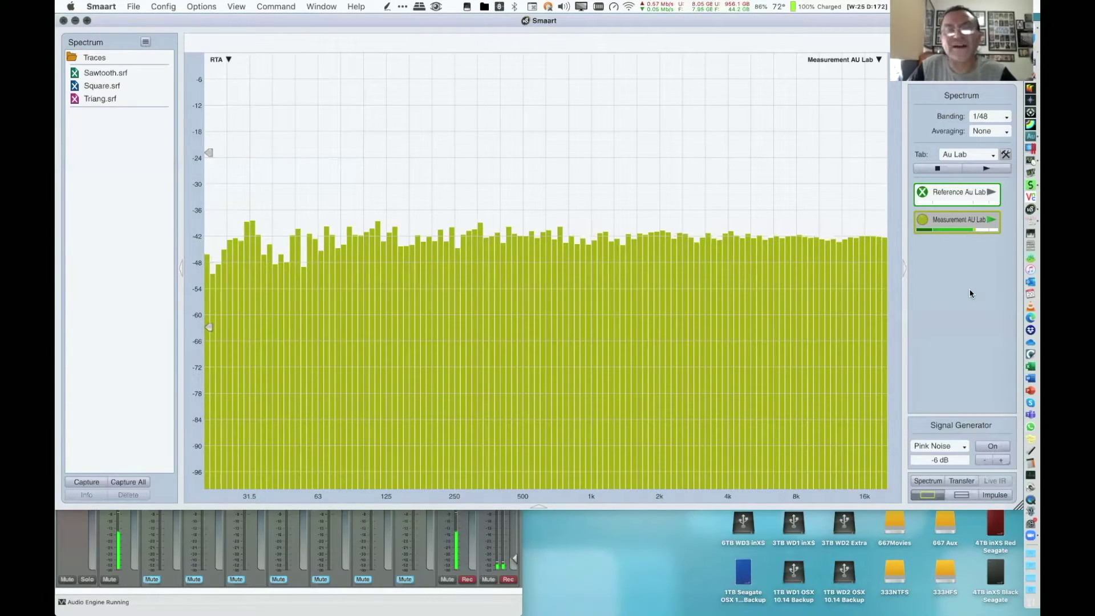
left_click(687, 332)
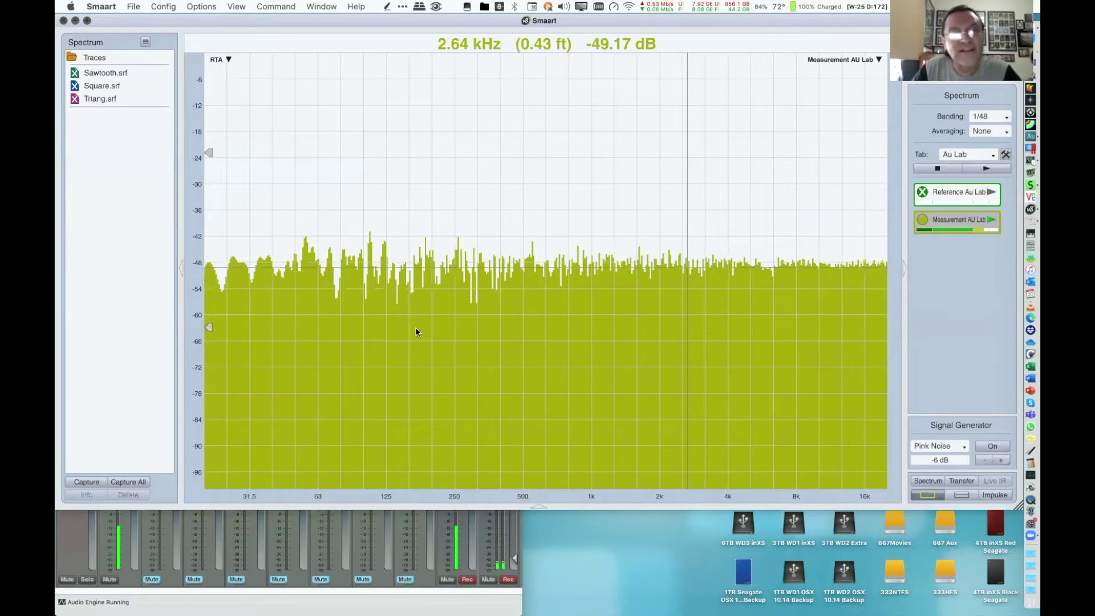
left_click(423, 331)
left_click(266, 318)
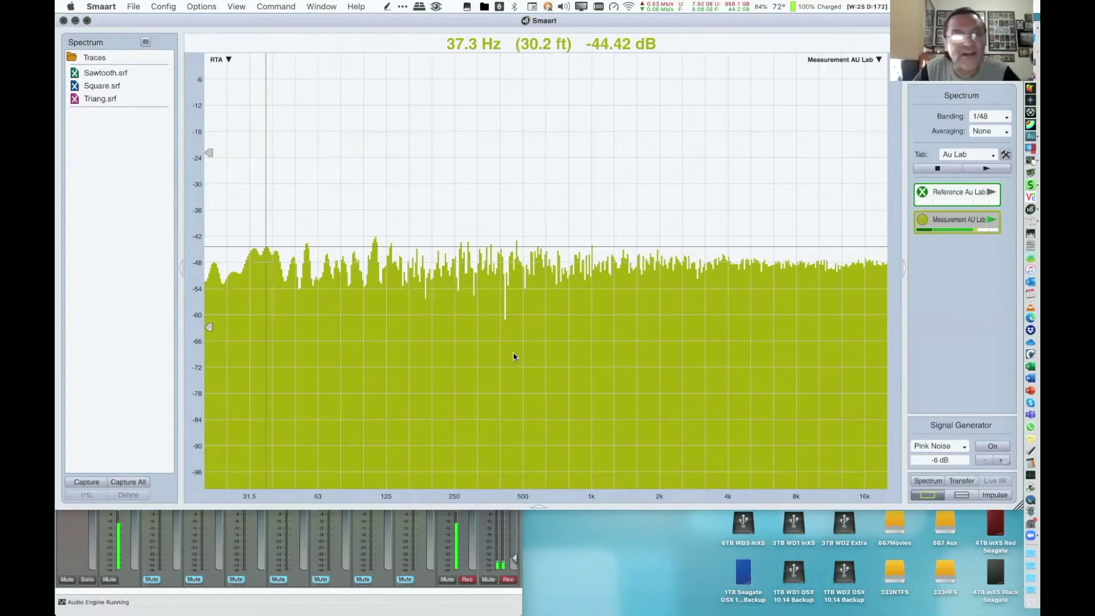
left_click(505, 354)
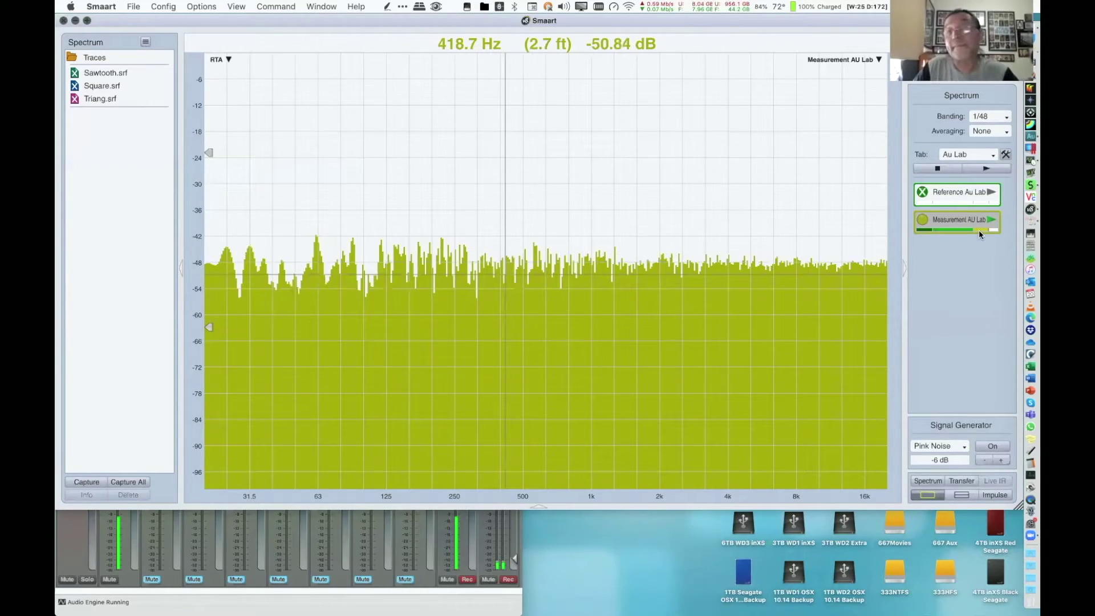
Change the RTA banded data display to Lines in the Spectrum options
left_click(943, 98)
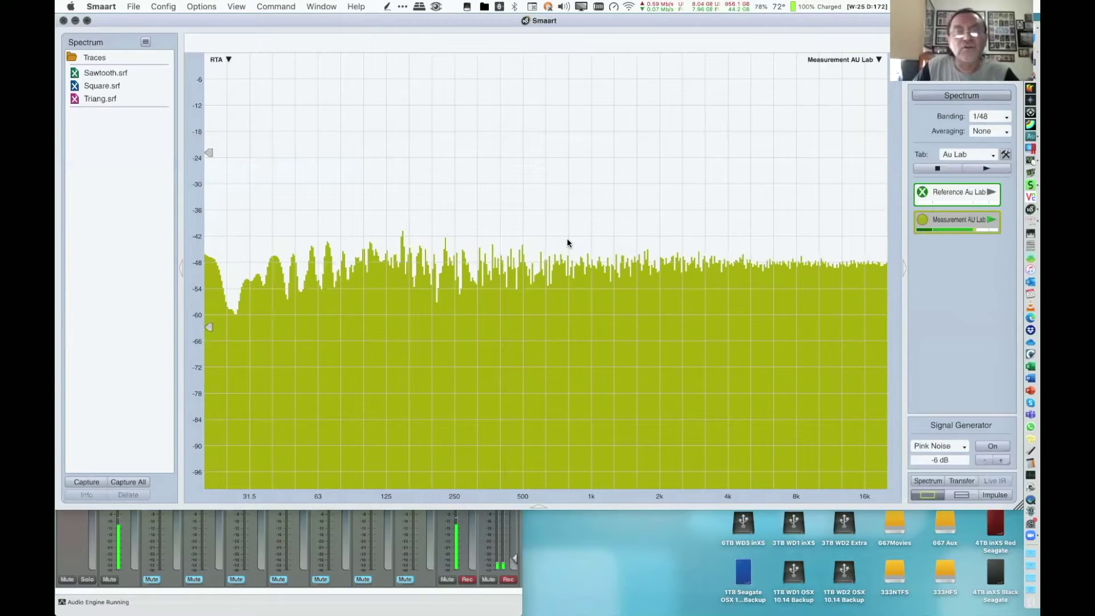
left_click(567, 243)
left_click(948, 95)
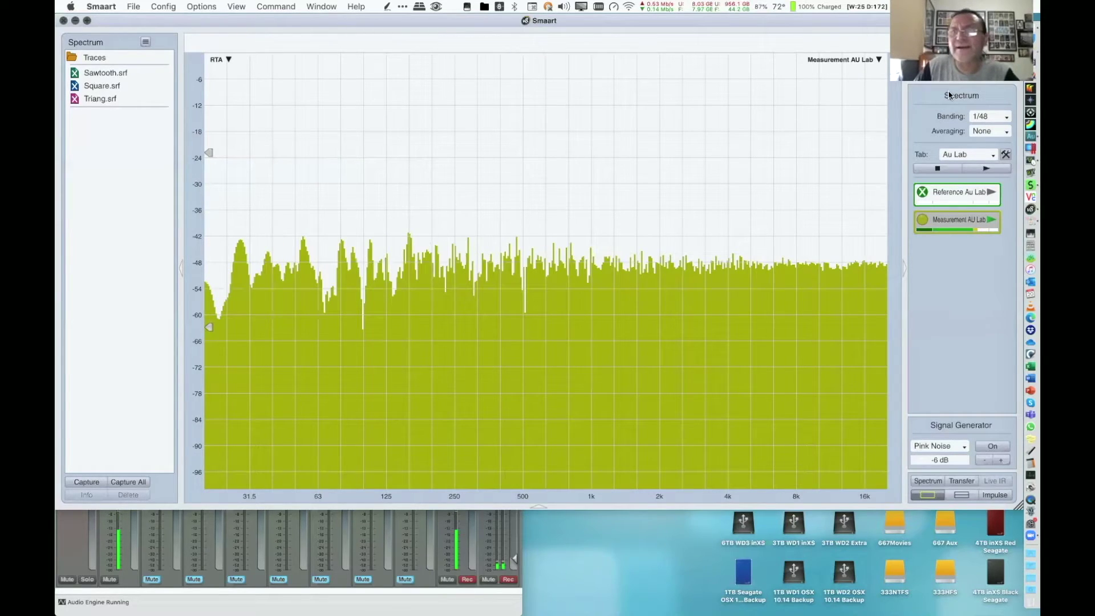
double_click(515, 251)
left_click(500, 254)
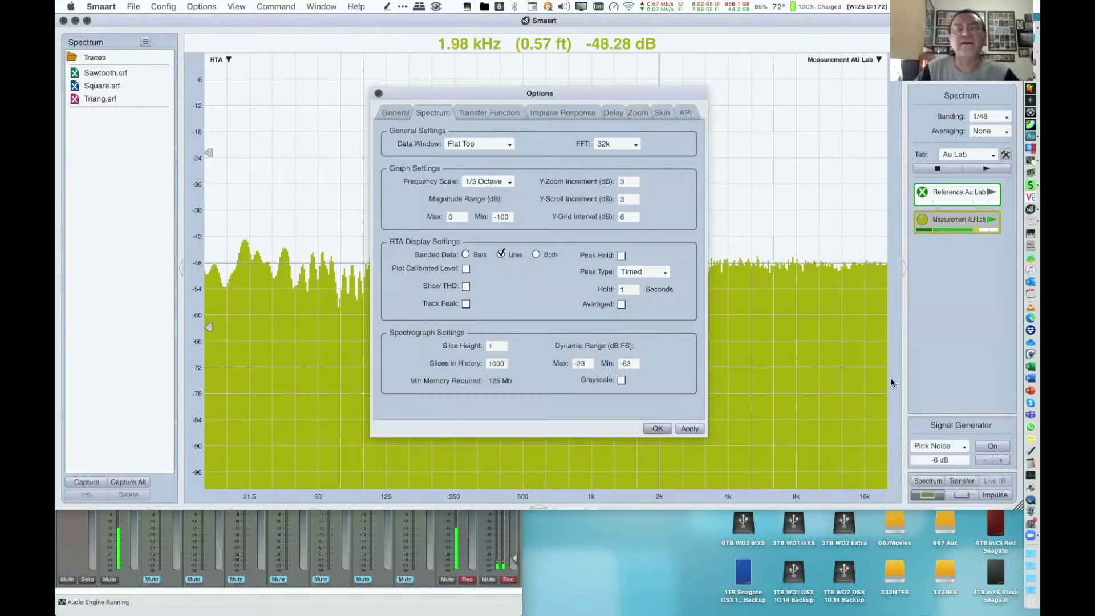
key("Return")
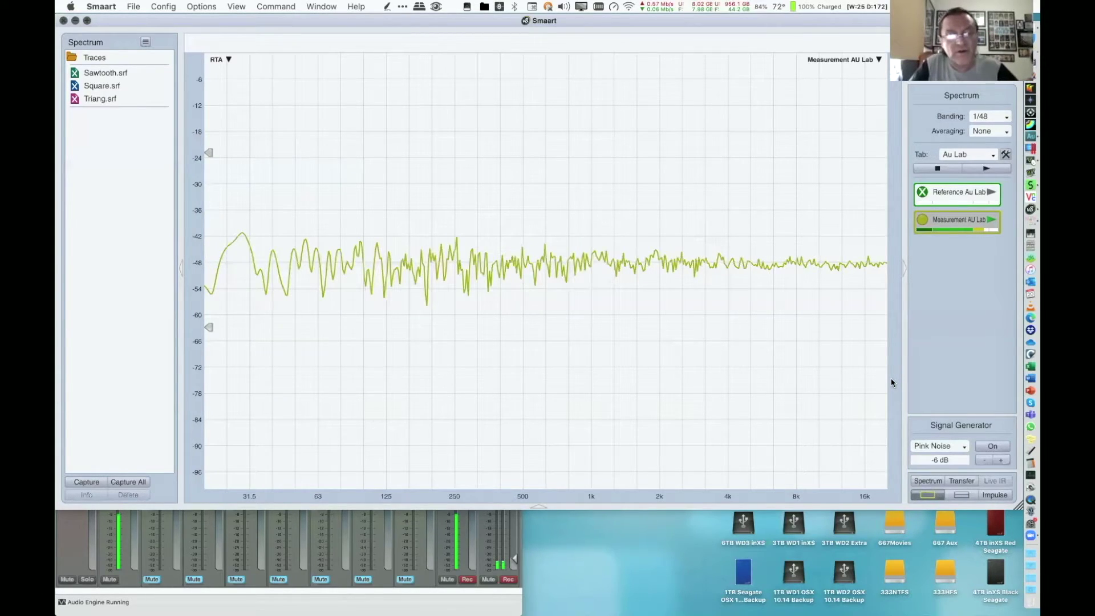
Stop the live spectrum measurement in Smaart, and switch to AudioTest to stop the pink noise
left_click(938, 170)
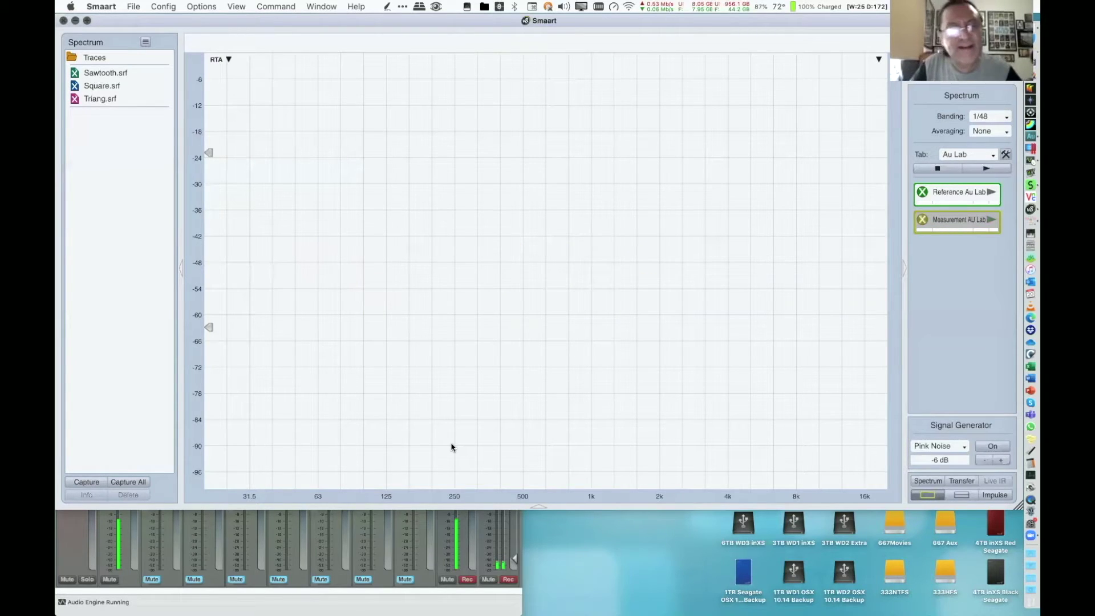
key("ctrl+s")
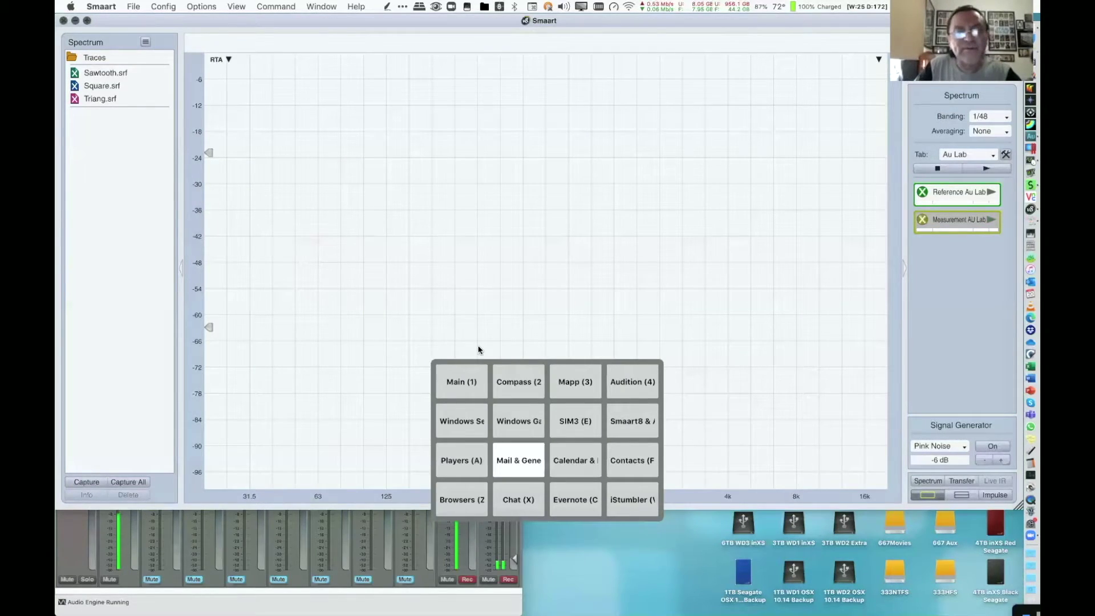
left_click(570, 368)
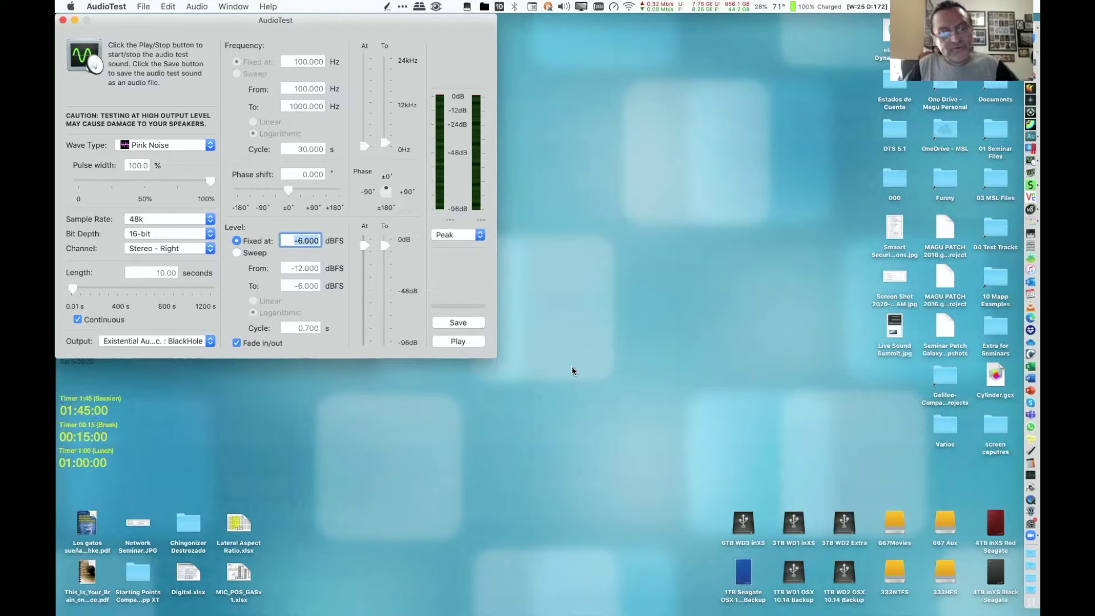
Switch to Audition, open 07a Pink Noise Mono.wav in the editor, and play a few seconds of it from about 0:02.9
key("ctrl+4")
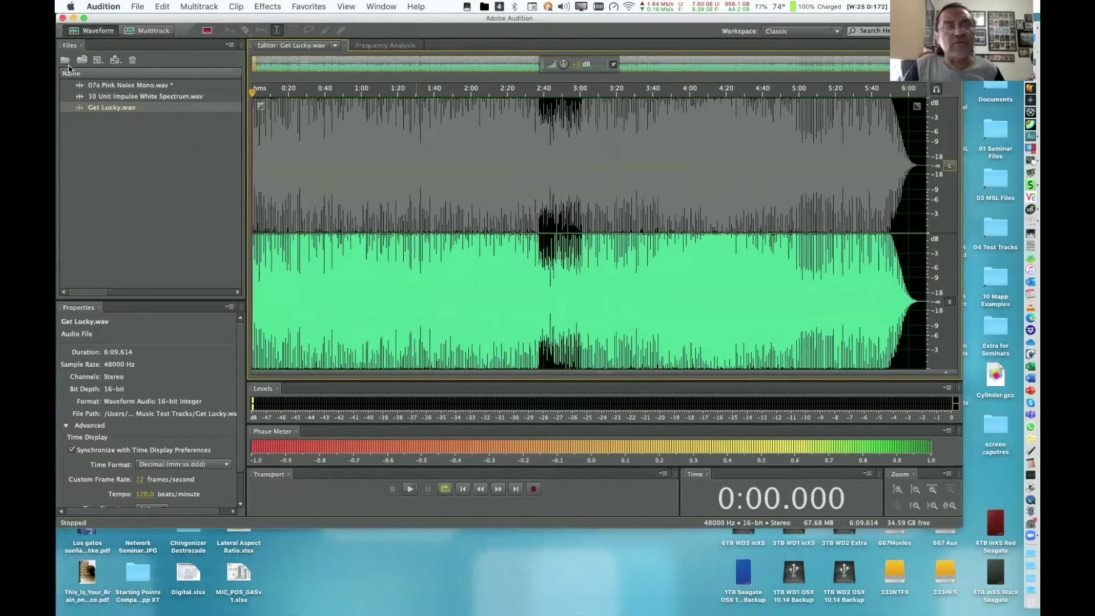
left_click(119, 86)
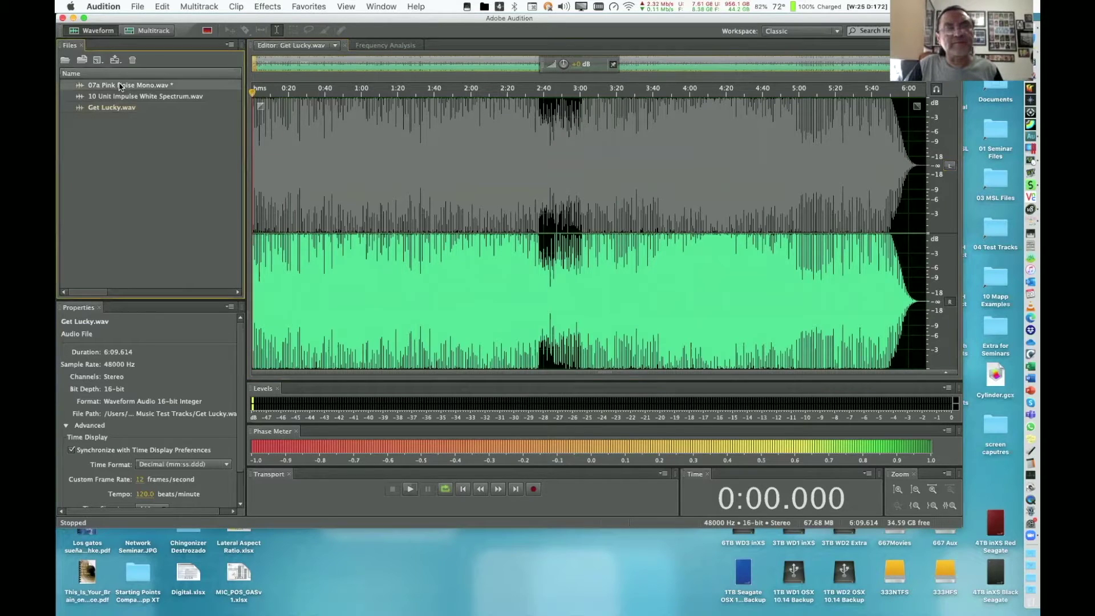
double_click(120, 85)
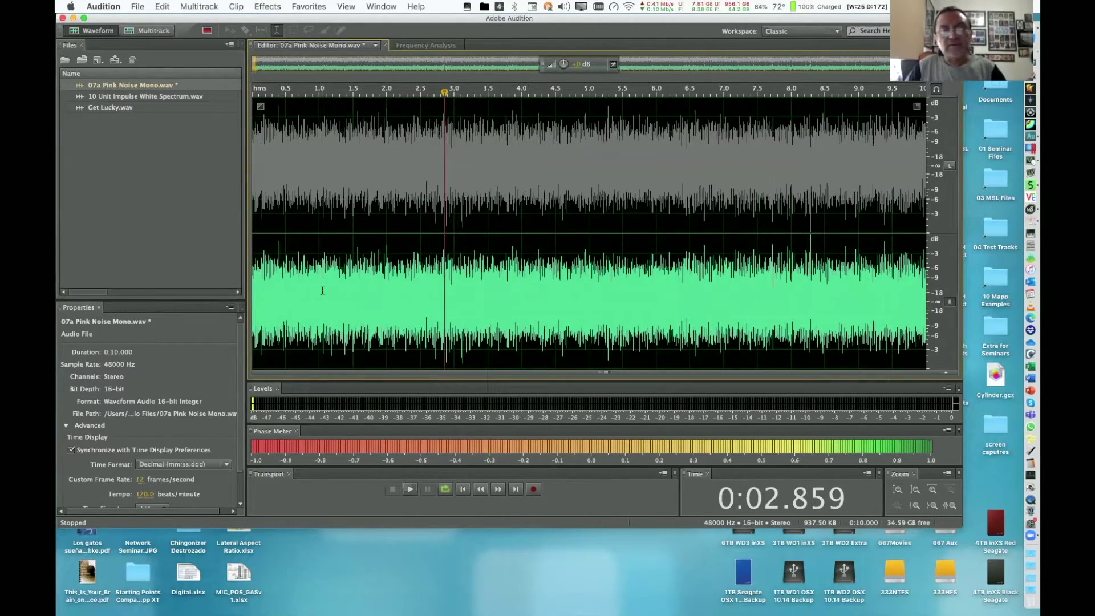
key("space")
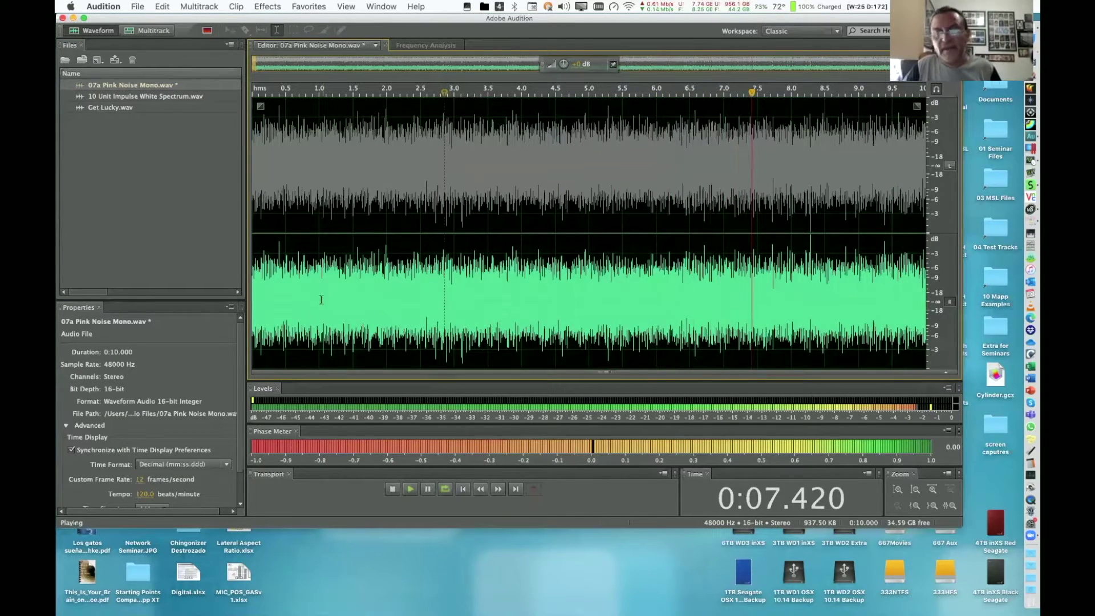
key("space")
Turn on screen annotation and undo the leftover arrow drawings over the pink noise waveform
key("super+shift+d")
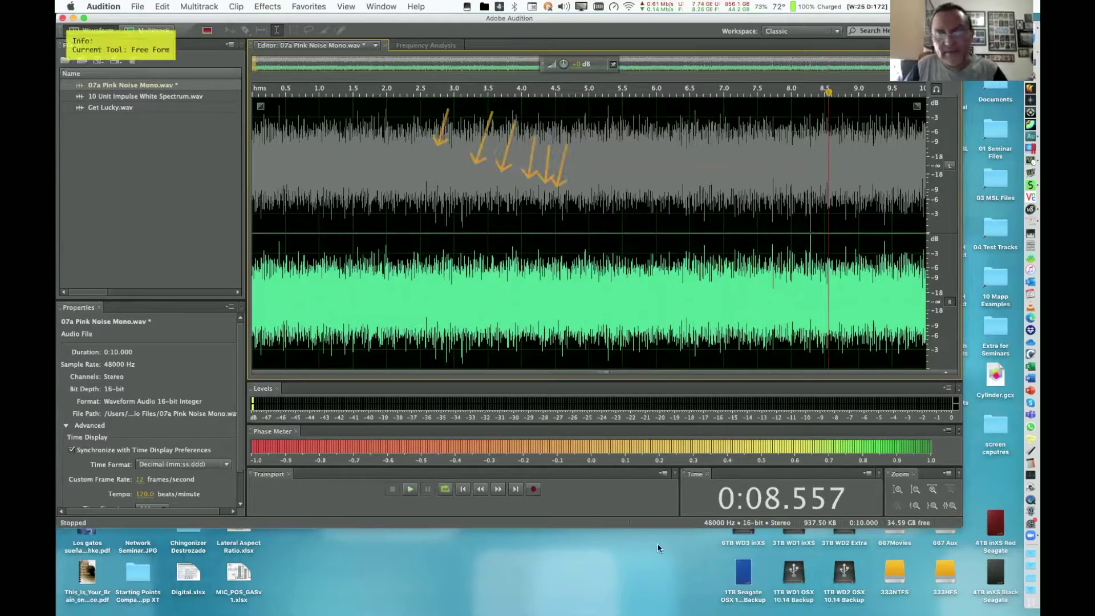
key("super+z")
key("super+z")
key("super+z")
key("super+z")
key("super+z")
key("super+z")
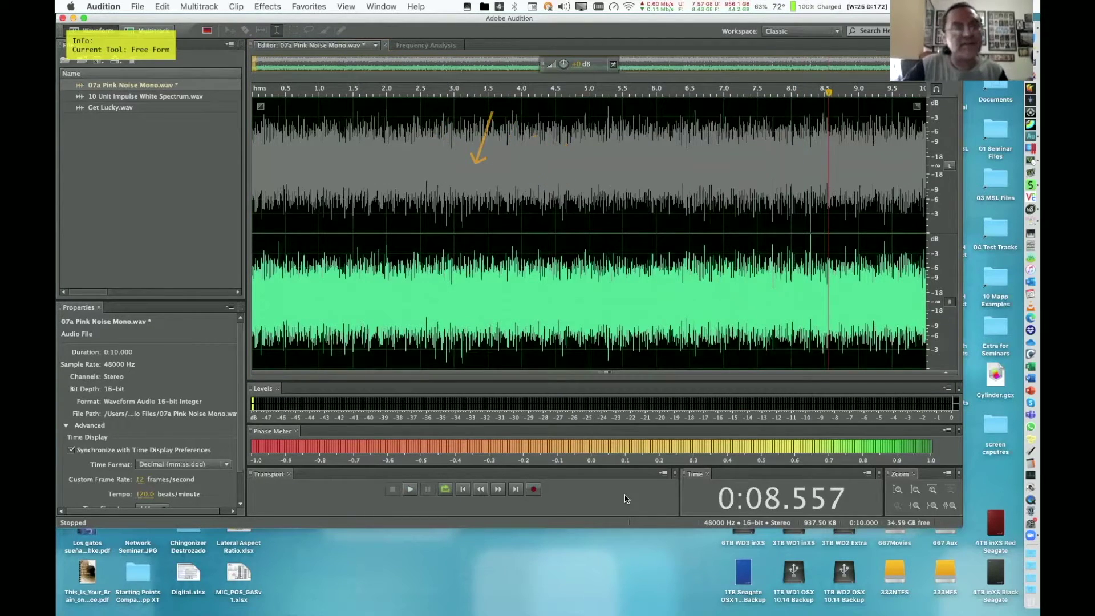
Circle the file's 48000 Hz sample rate with an Oval annotation, and exit the annotation mode
key("o")
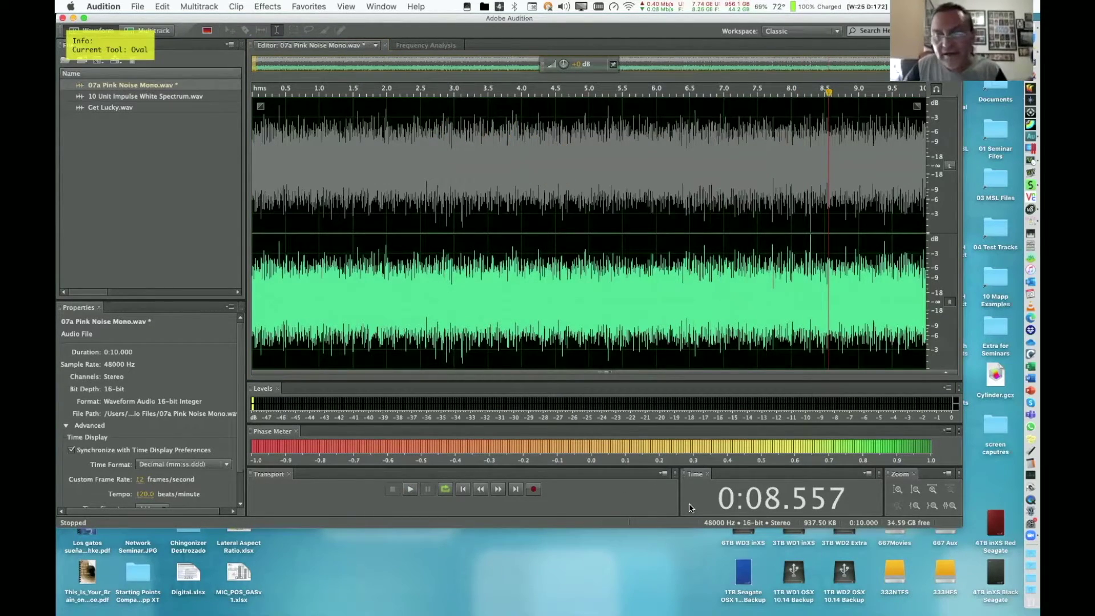
left_click_drag(690, 504, 738, 535)
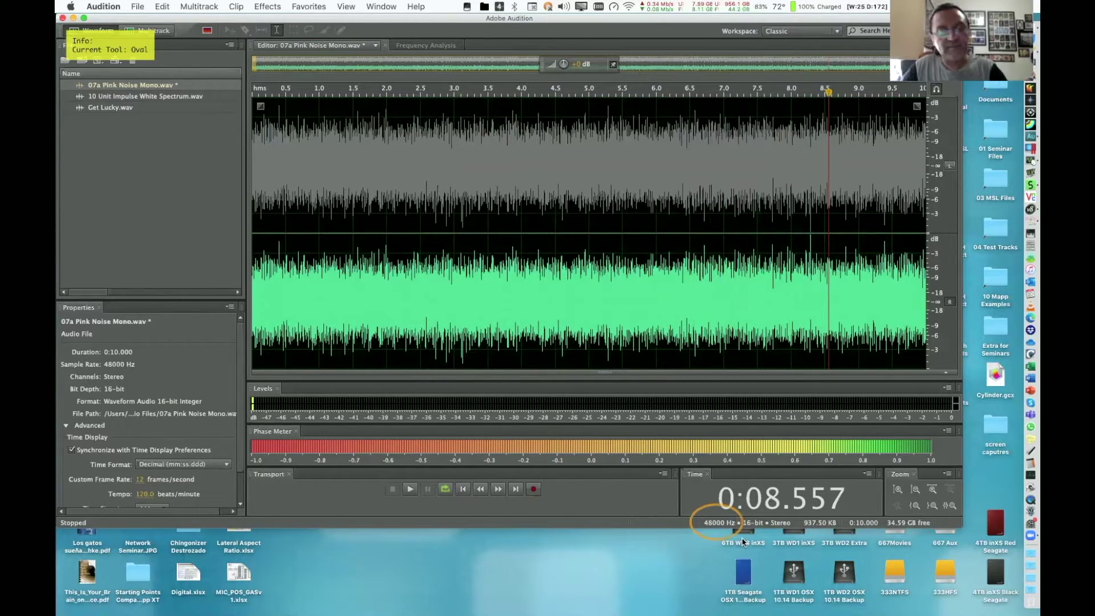
key("Escape")
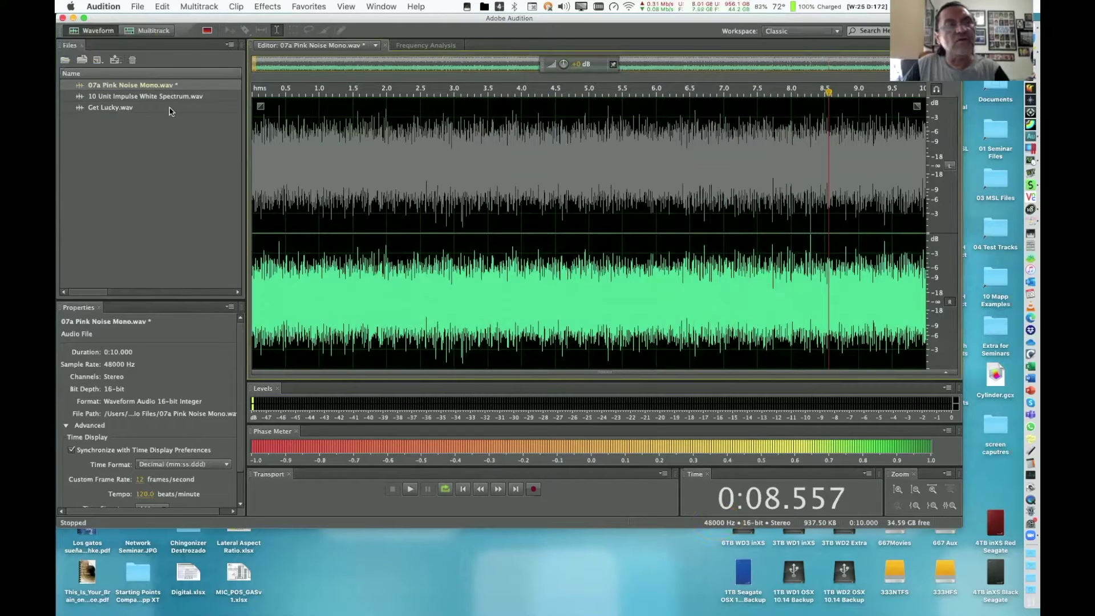
Open Get Lucky.wav in the editor, play a few seconds from about 0:31.7, and stop playback
left_click(170, 109)
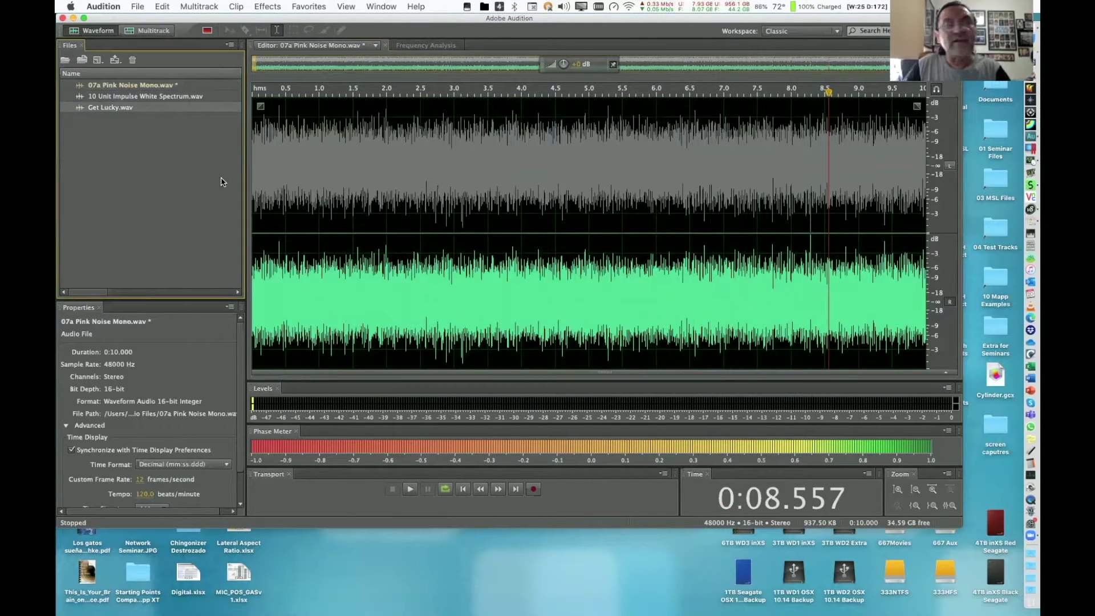
left_click(310, 263)
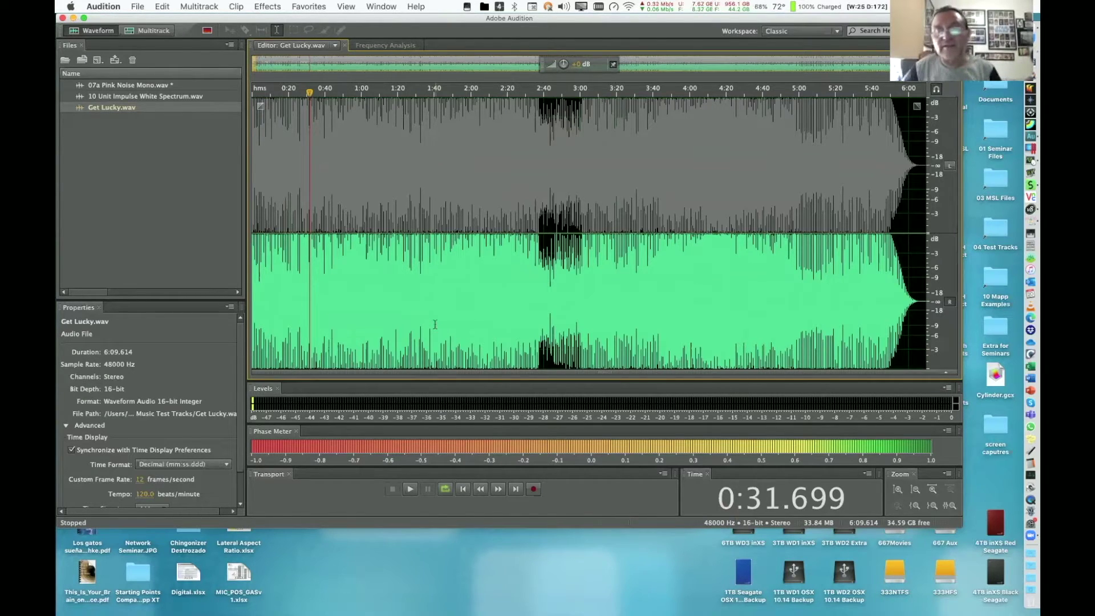
key("space")
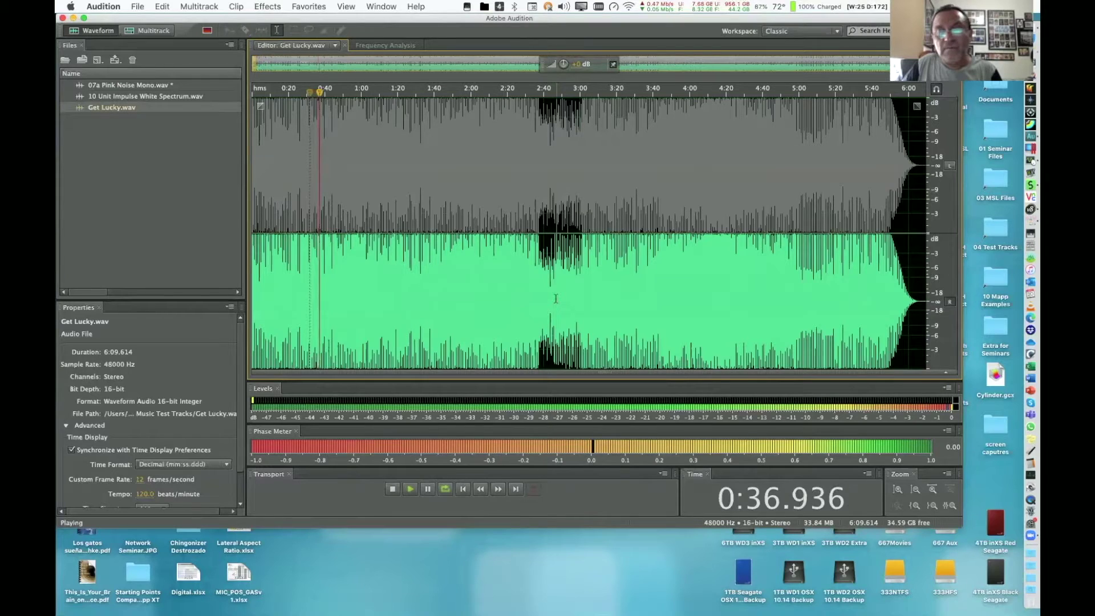
key("space")
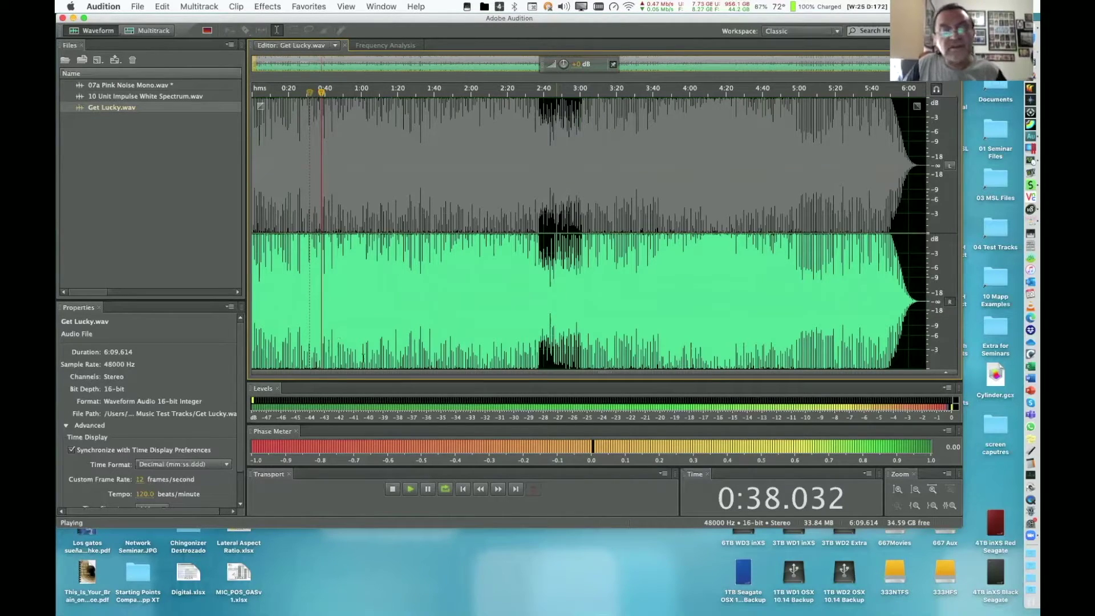
left_click_drag(703, 532, 705, 536)
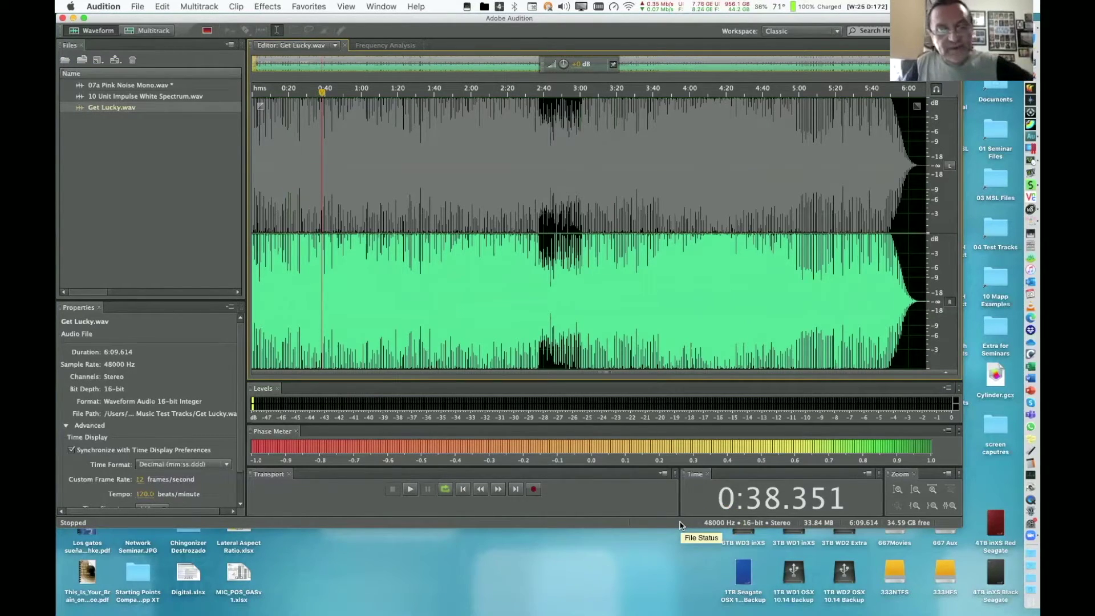
Switch to the Smaart workspace and raise AU Lab's Sound Post output volume to about -13 dB
key("ctrl+Down")
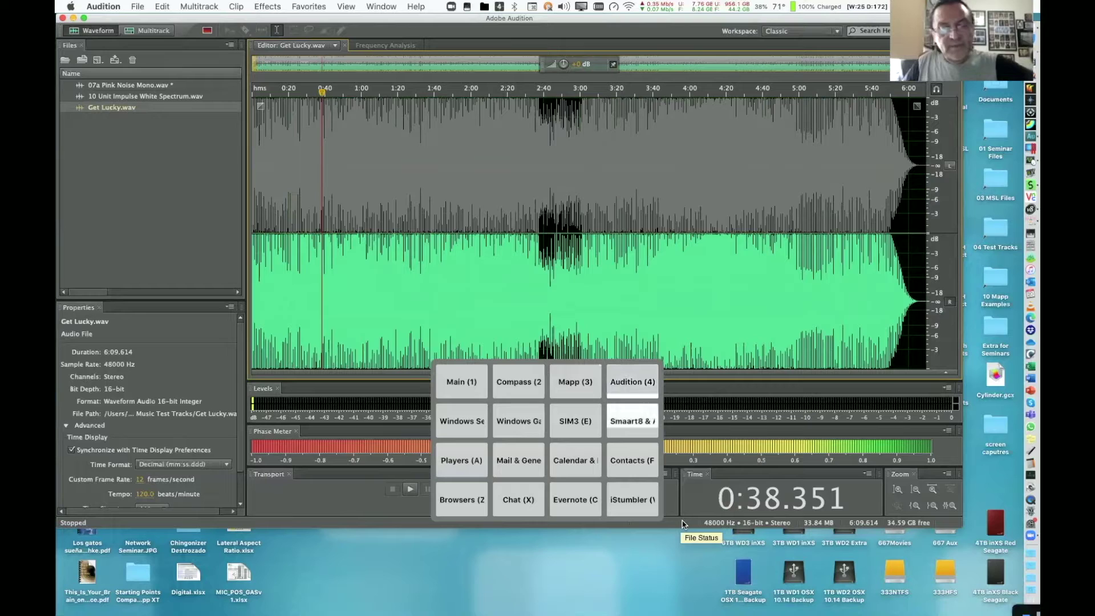
key("Return")
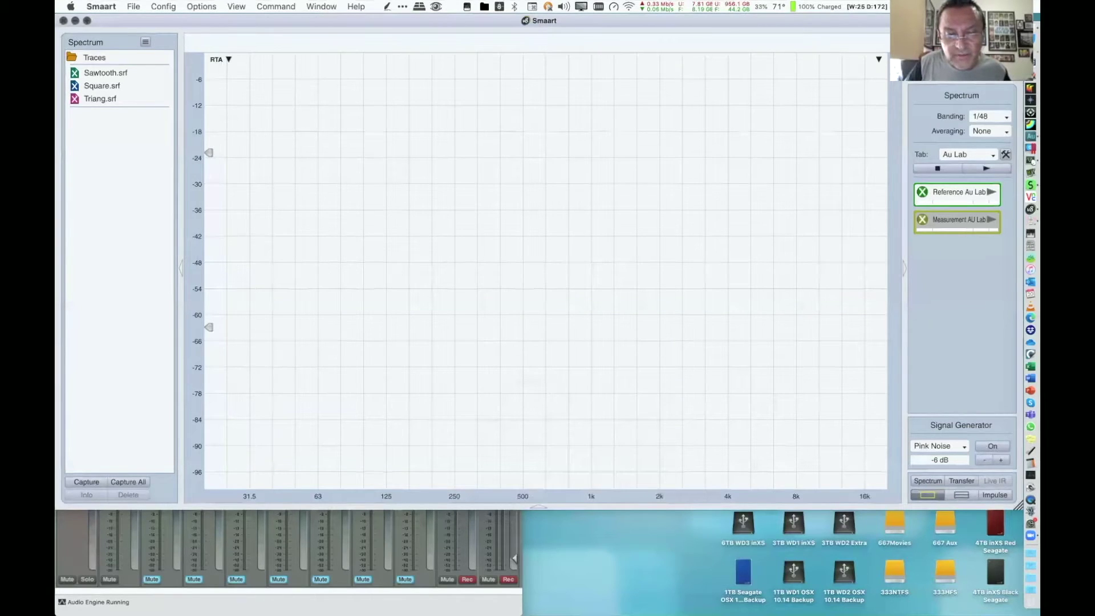
left_click(515, 559)
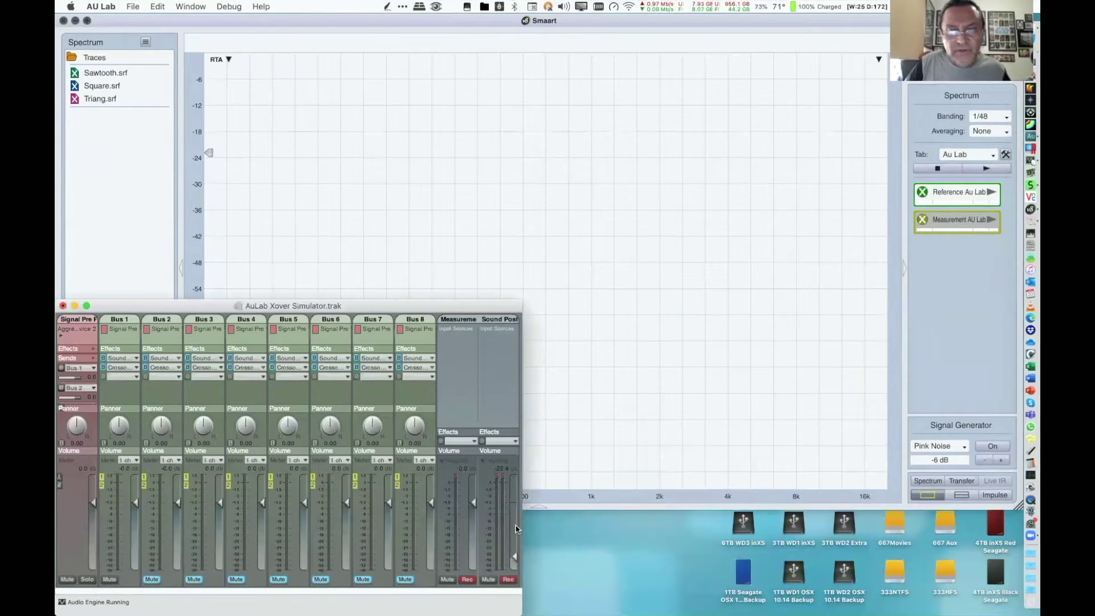
left_click(516, 527)
left_click(514, 536)
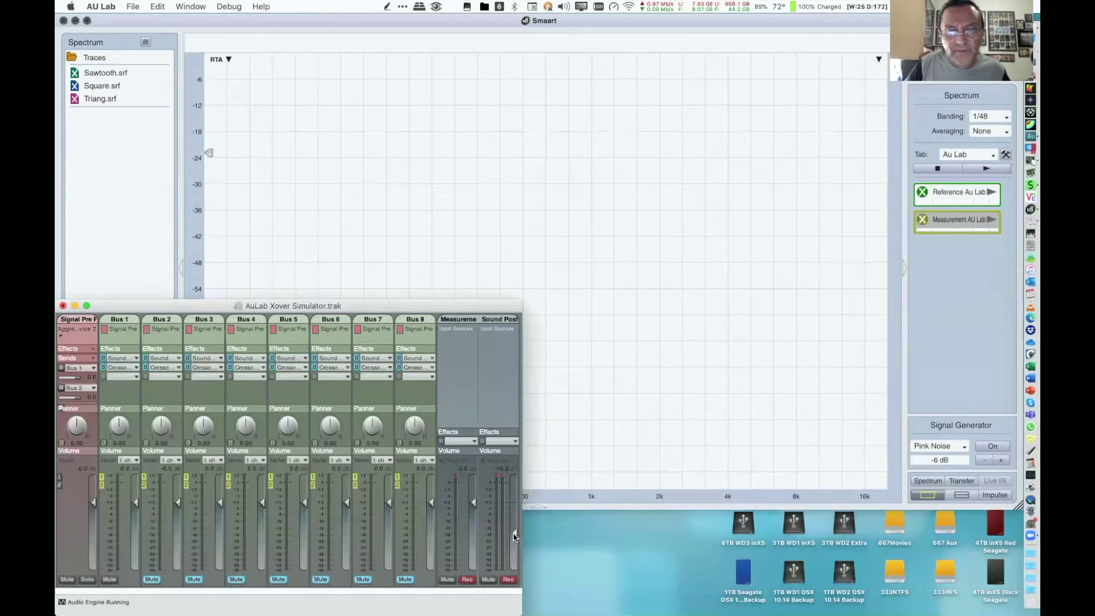
left_click_drag(513, 536, 536, 544)
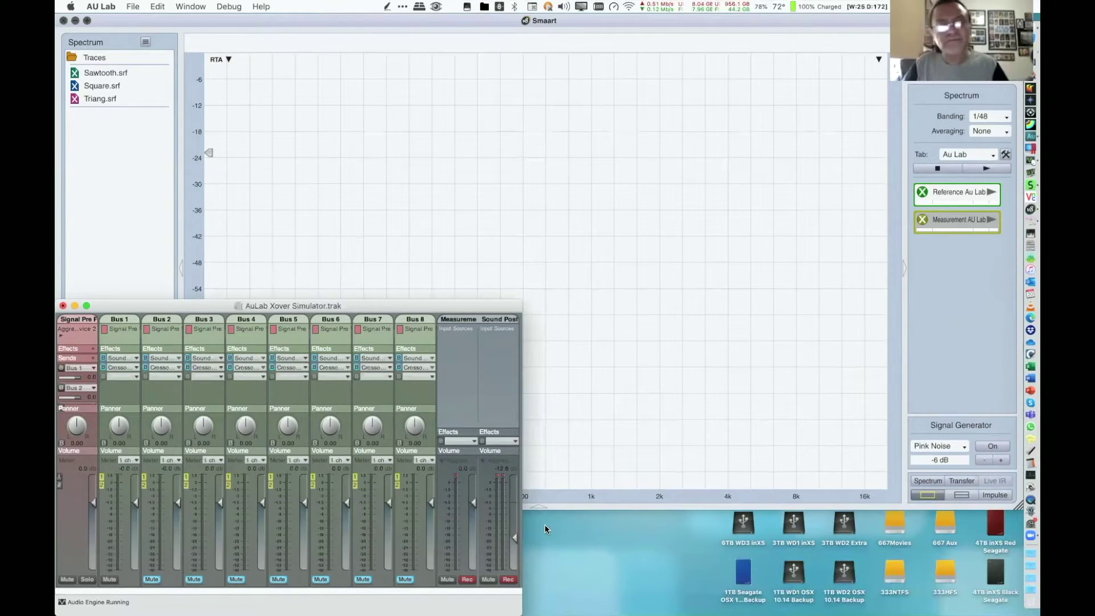
Return to Audition, resume Get Lucky.wav from about 0:38 for a few seconds, and stop playback
key("ctrl+4")
key("4")
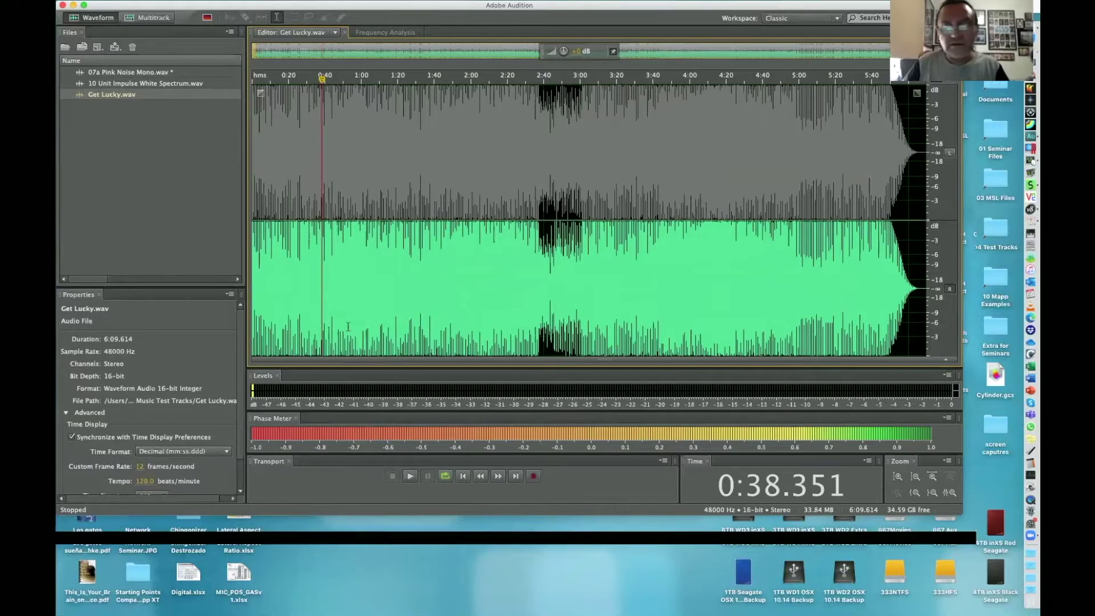
key("space")
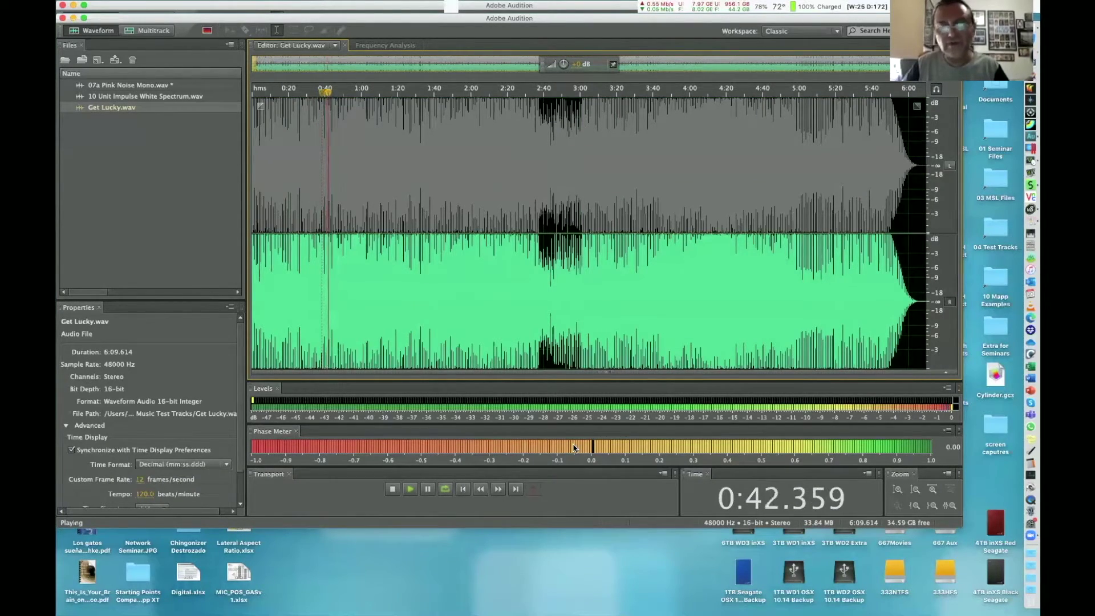
key("space")
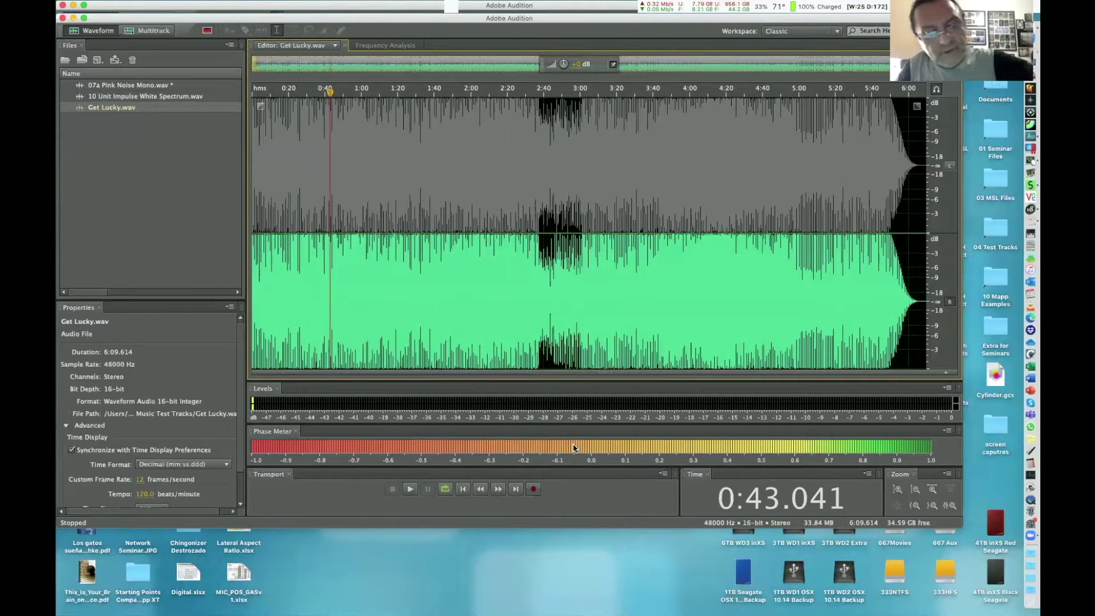
Switch to the Smaart workspace, lower AU Lab's Sound Post output volume to about -29 dB, and bring Smaart to the front
key("ctrl+Down")
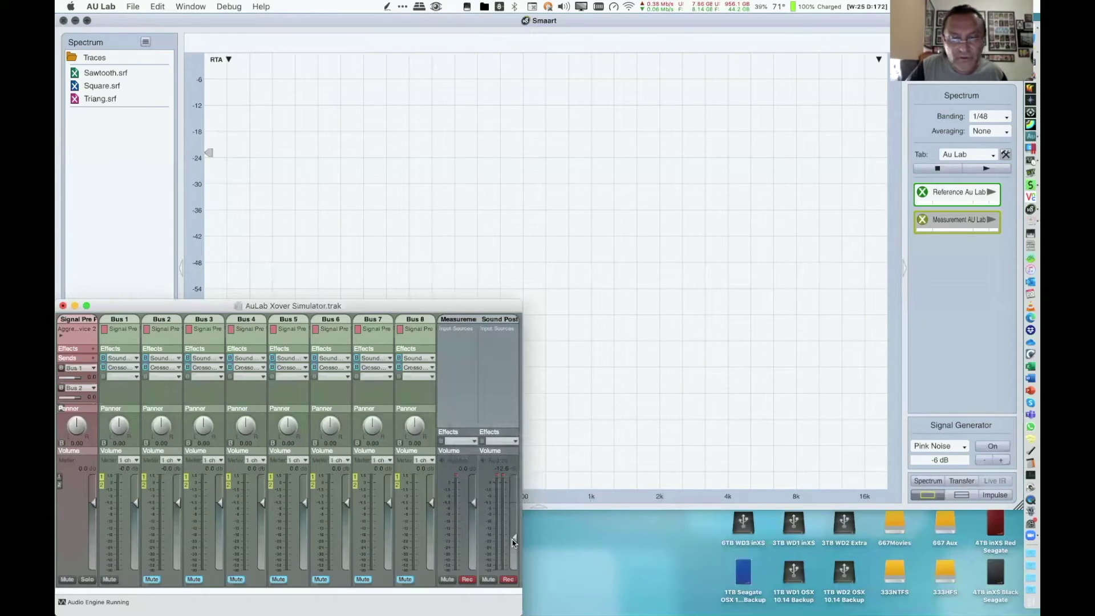
left_click_drag(513, 542, 513, 561)
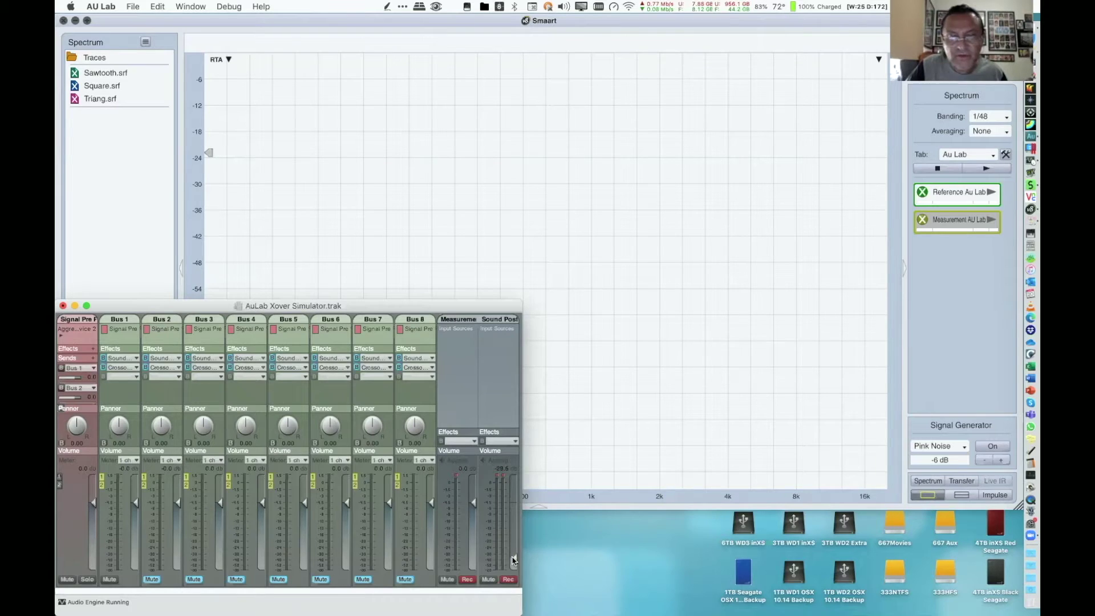
left_click(930, 313)
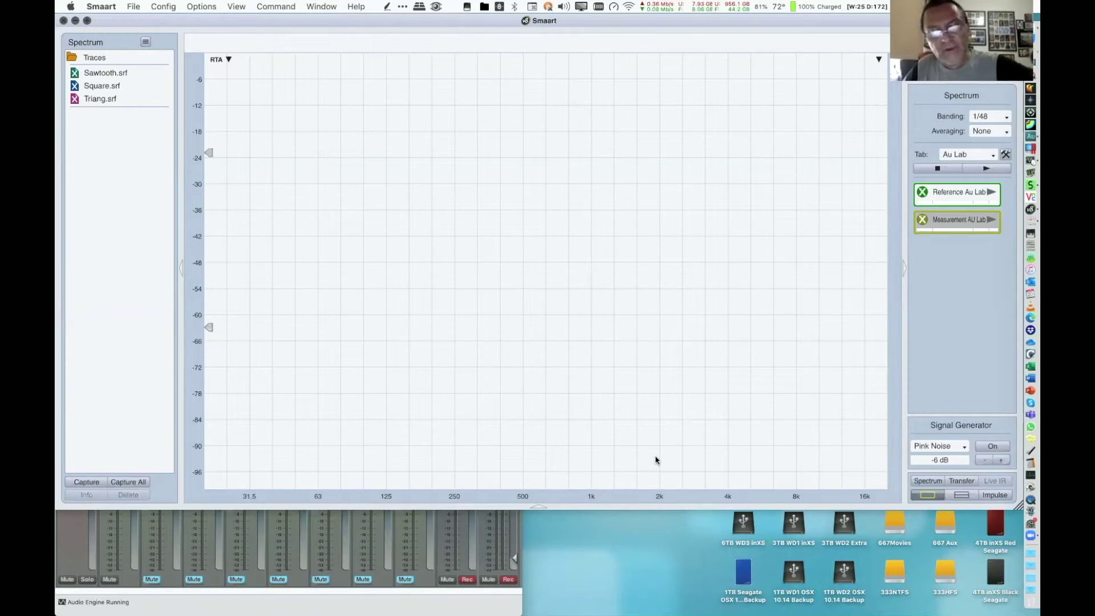
Return to Audition, open 07a Pink Noise Mono.wav in the editor, and play it from about 0:02.259
key("ctrl+Right")
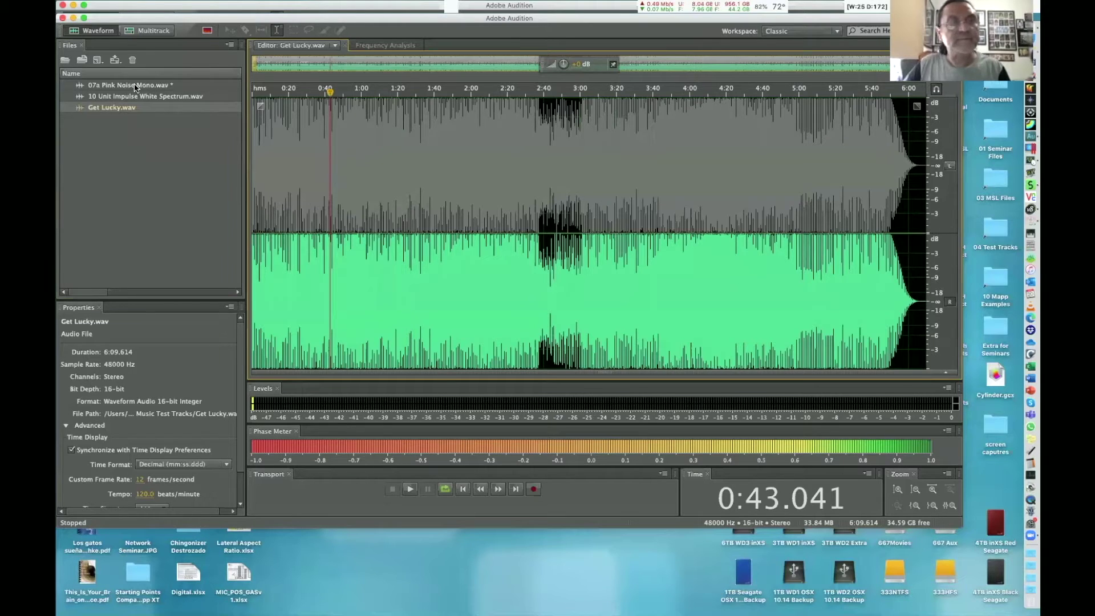
double_click(135, 85)
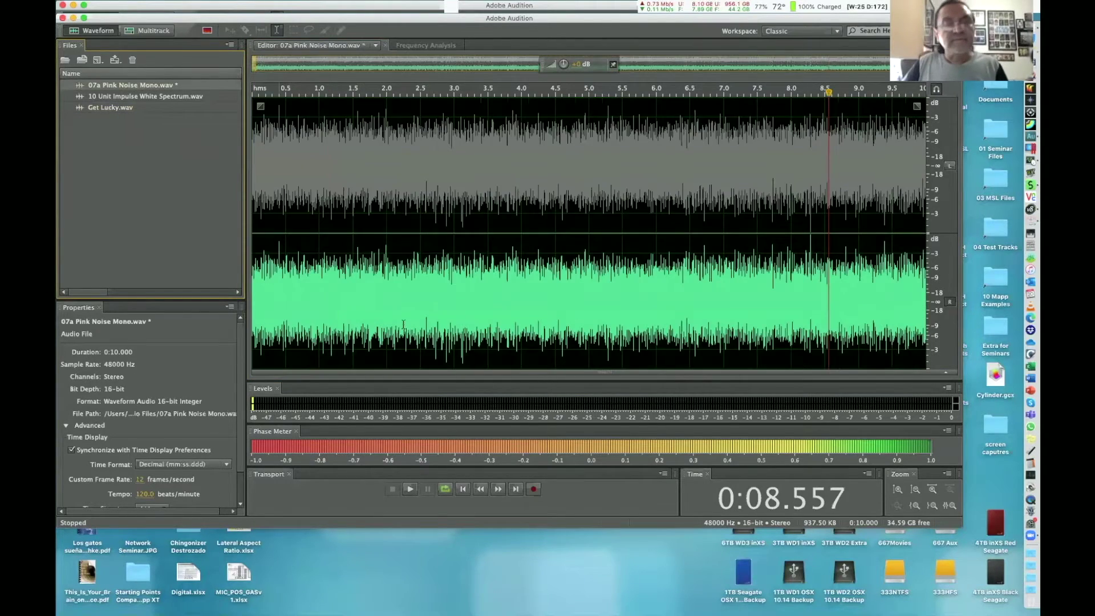
left_click(405, 326)
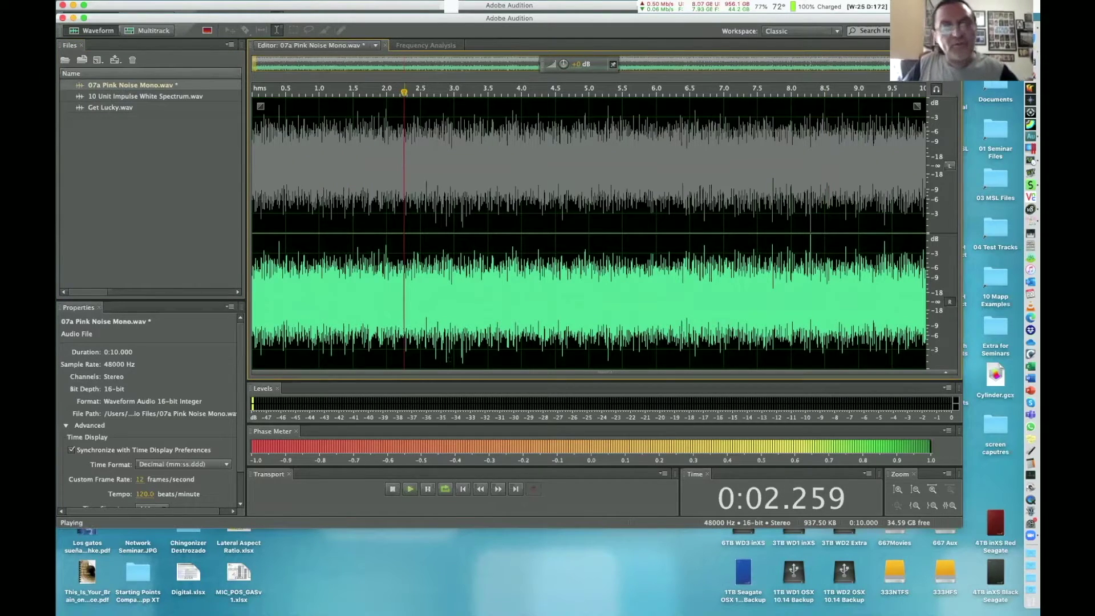
Examine the playing pink noise on Spectre's oscilloscope, return to Audition, and stop playback
key("ctrl+d")
key("r")
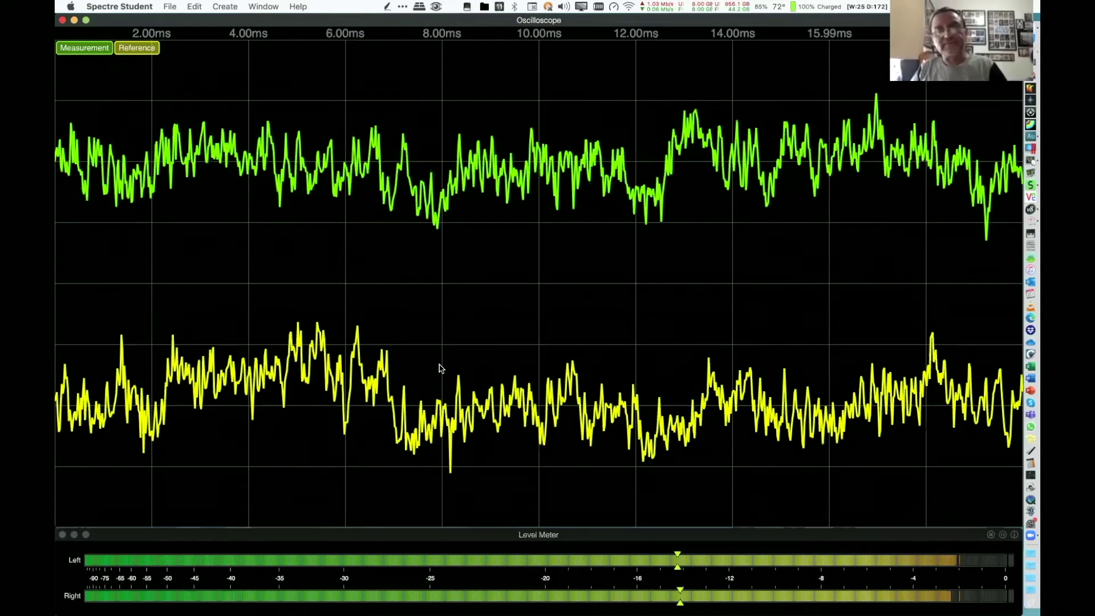
key("ctrl+4")
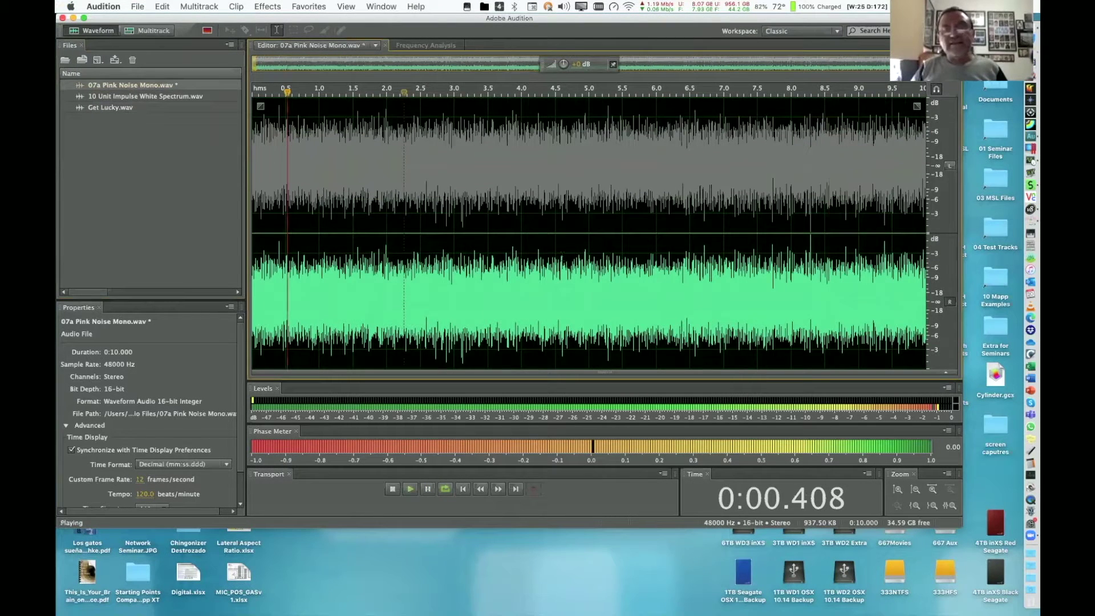
key("space")
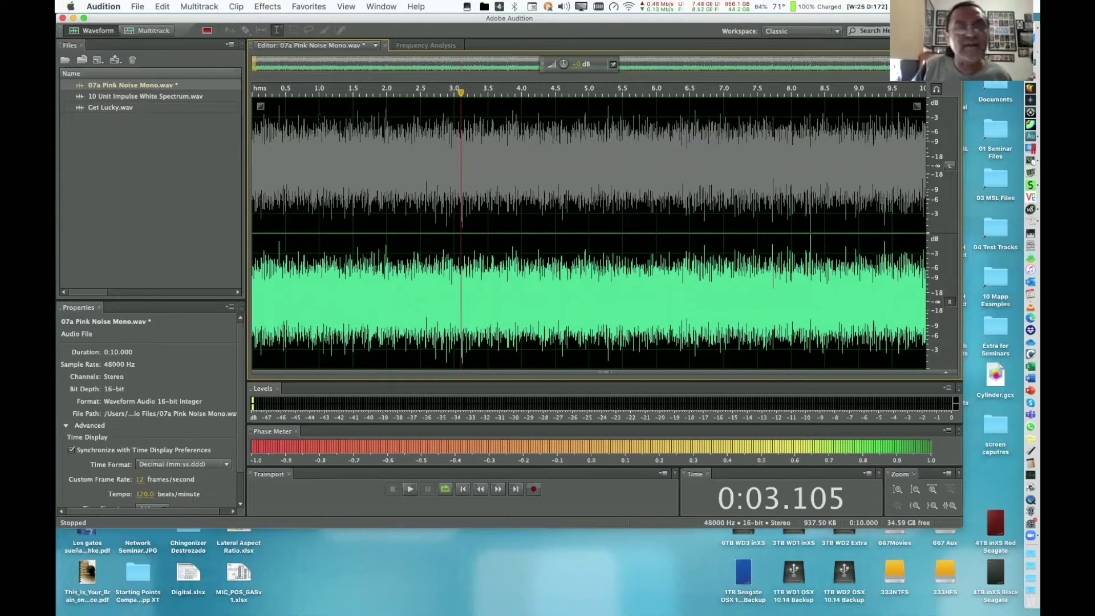
Delete everything after 0:01.000 in both channels of the pink noise, and disable the left channel for editing
left_click_drag(319, 117, 1031, 178)
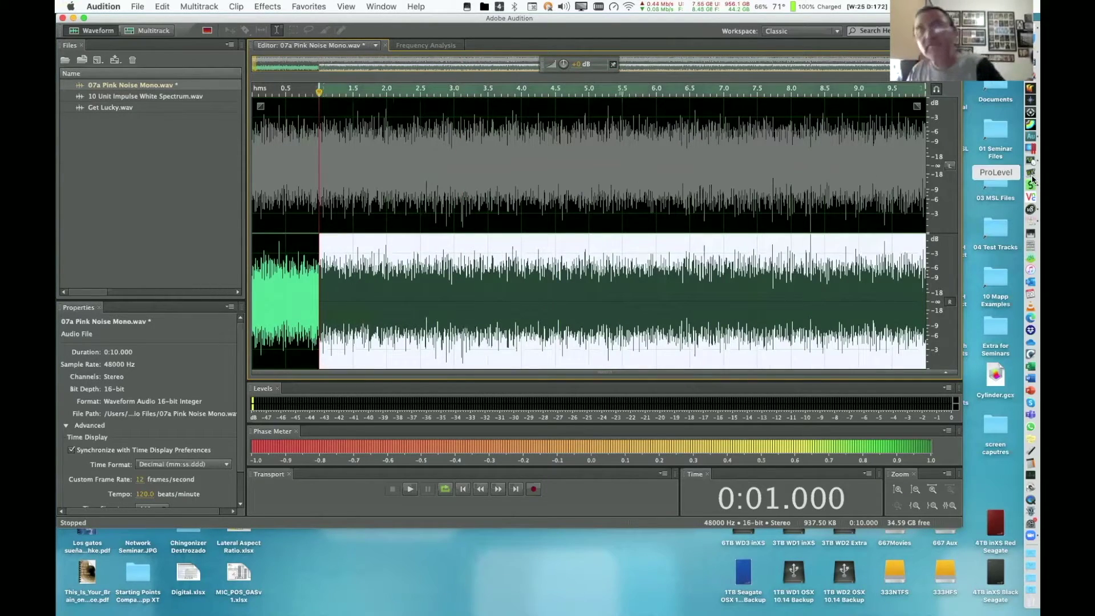
key("Delete")
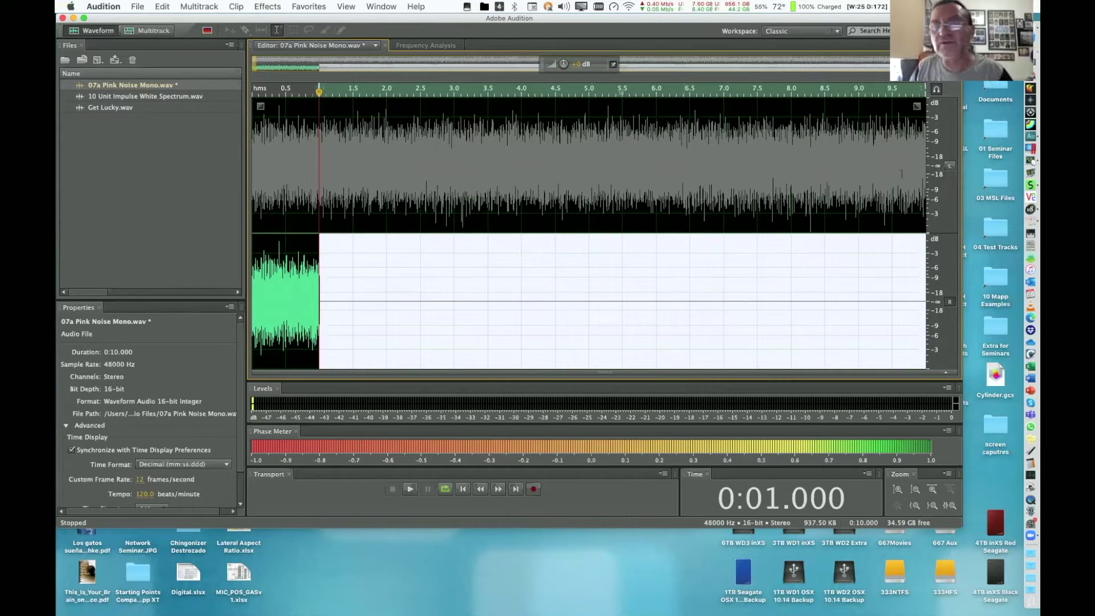
key("super+z")
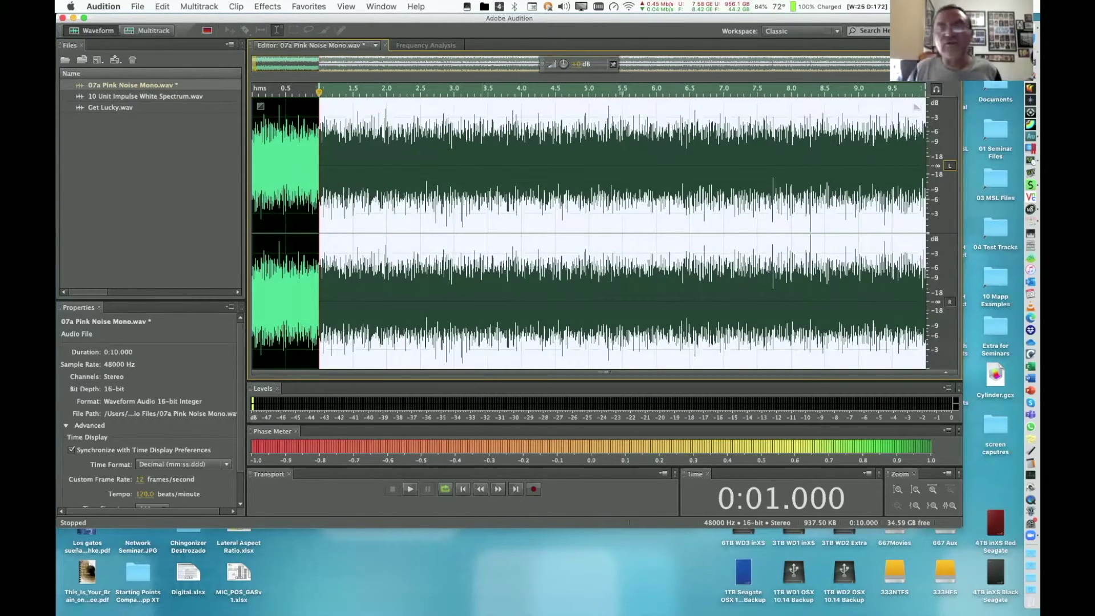
key("Delete")
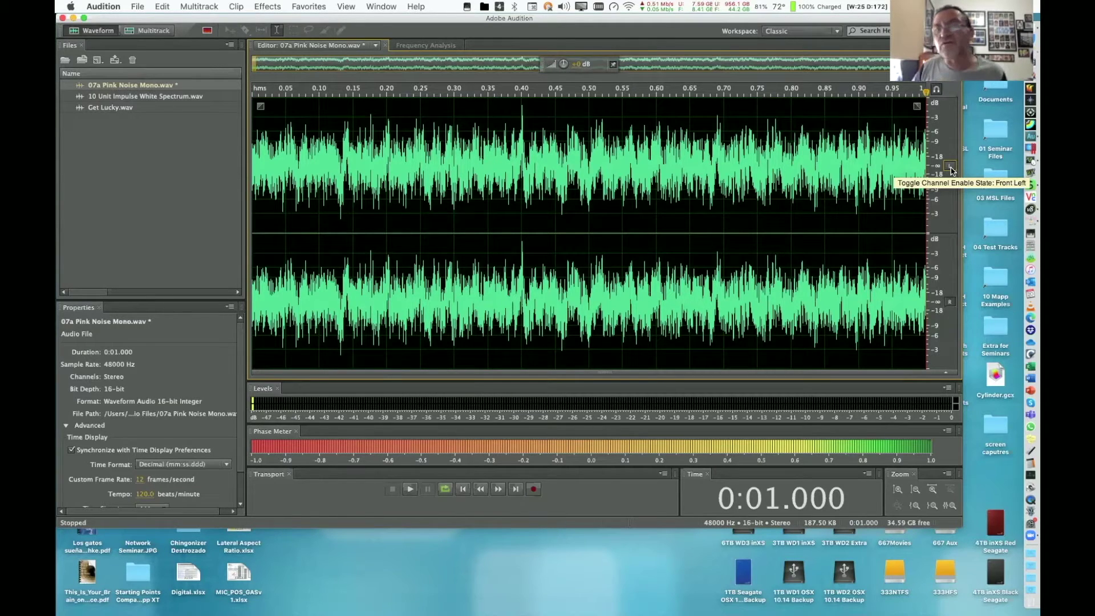
left_click(951, 166)
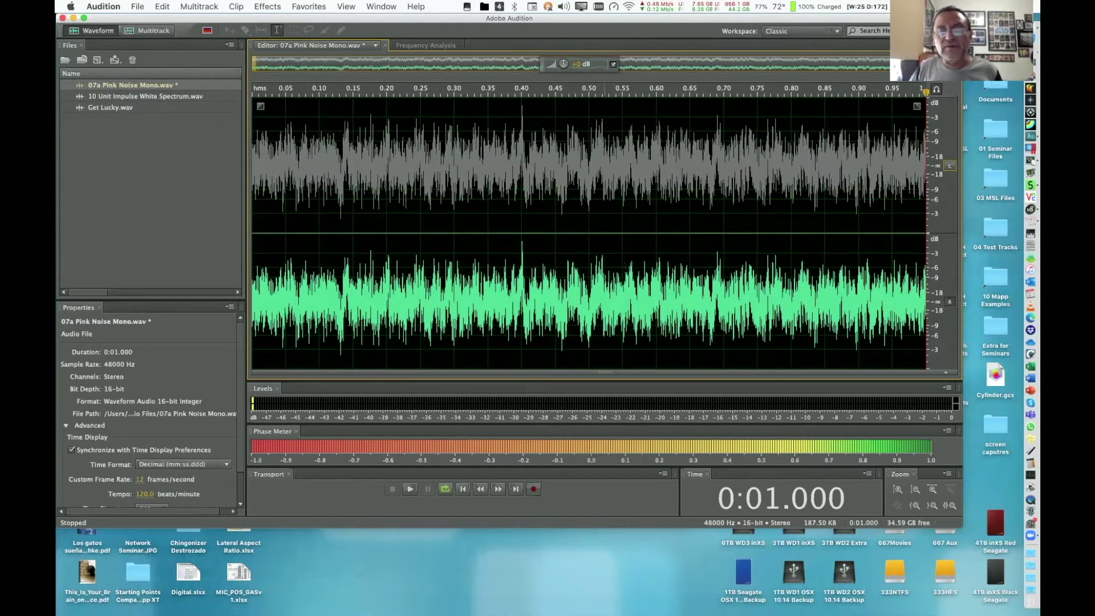
Zoom in on the right channel around 0.537 s until individual samples show, and set the time display format to Samples
left_click_drag(606, 303, 628, 302)
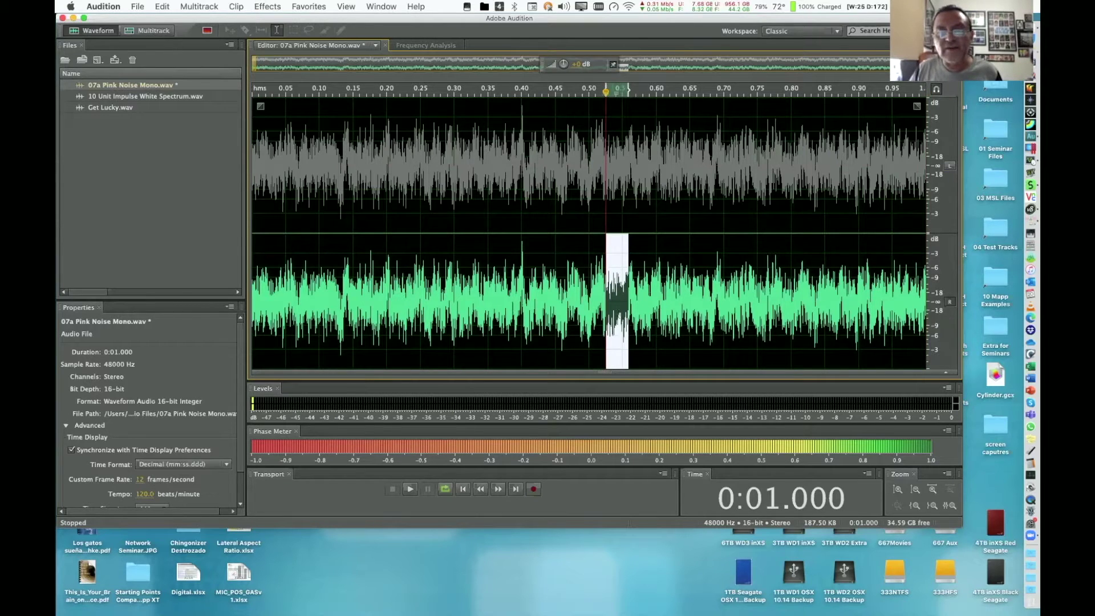
scroll(613, 303, "up", 4)
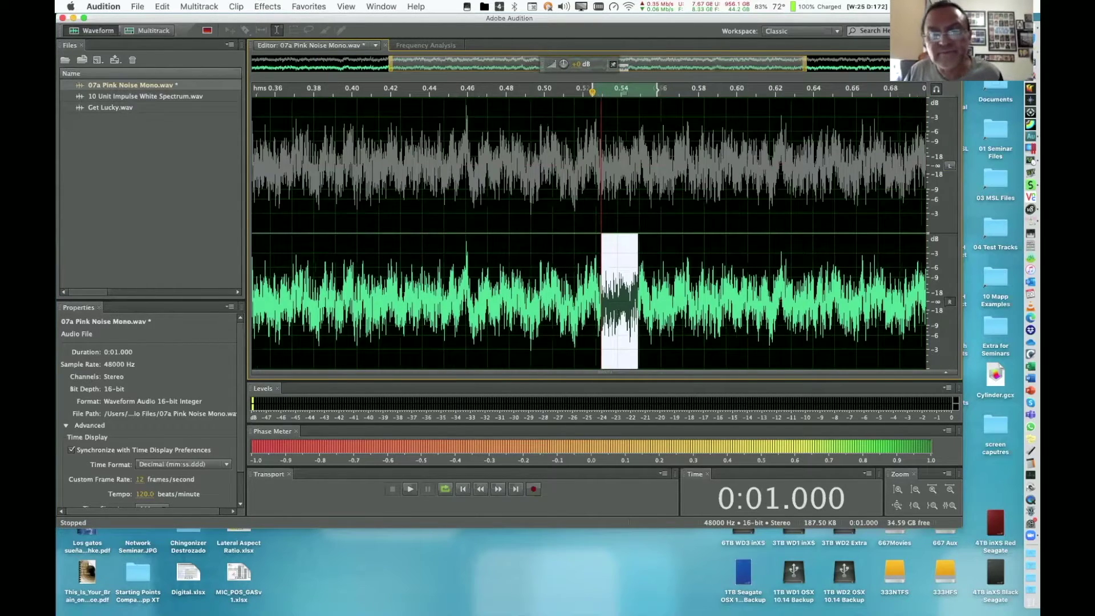
scroll(619, 302, "up", 8)
scroll(620, 302, "up", 4)
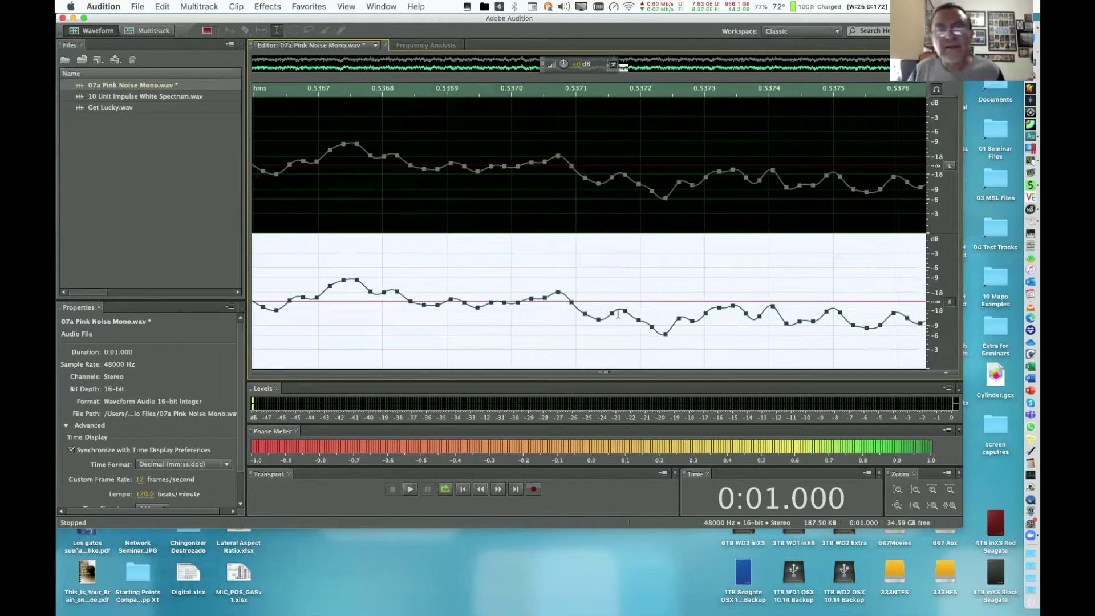
right_click(760, 501)
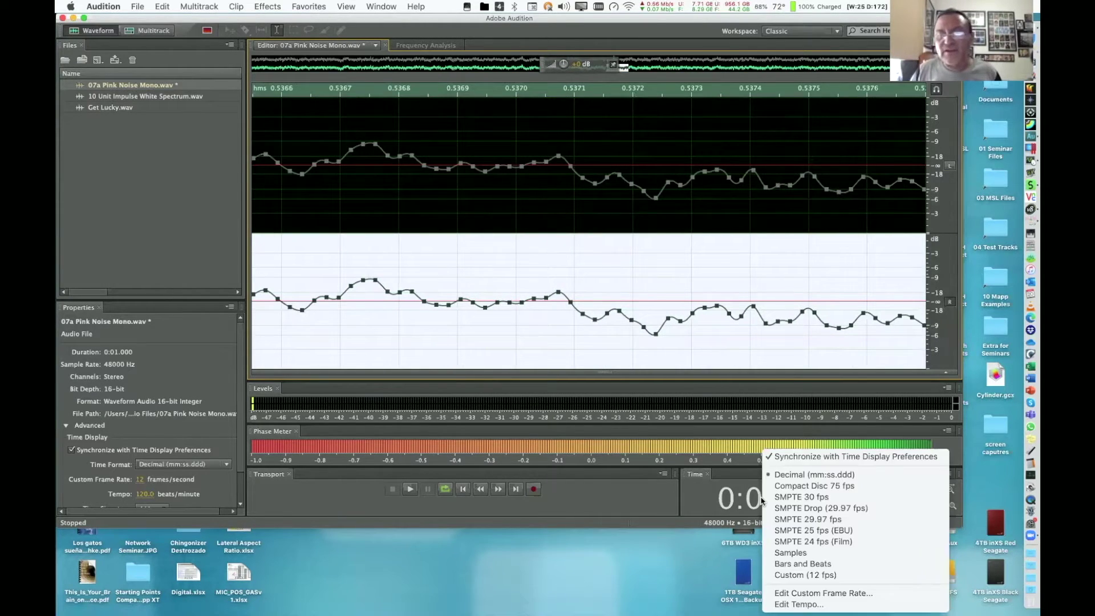
left_click(790, 553)
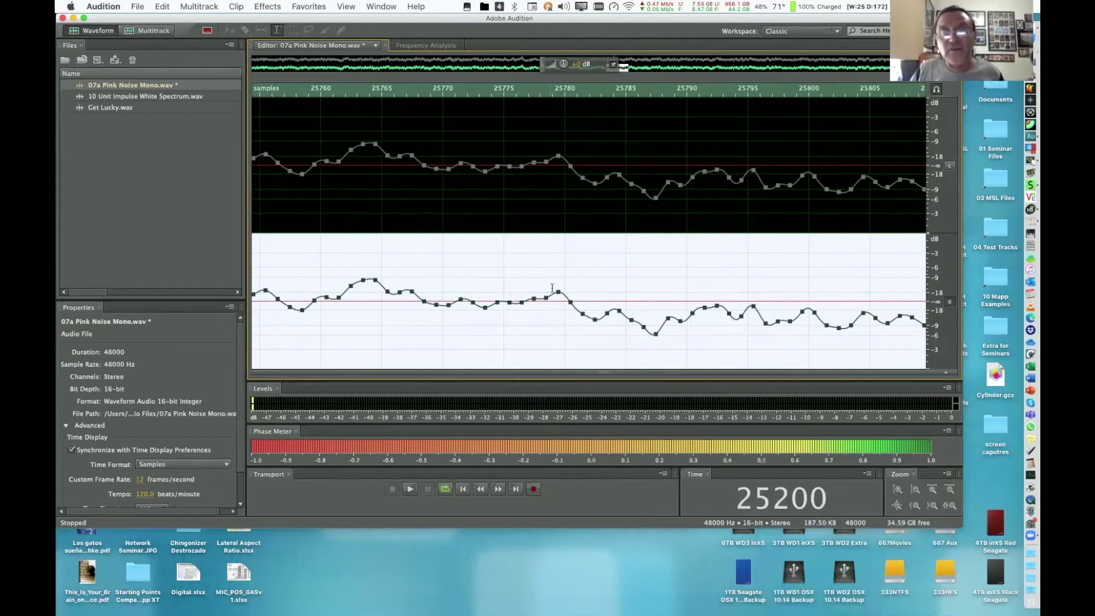
Mark individual samples in the right channel near 25779 and 25764, and finish with one sample selected from 25798
left_click_drag(552, 291, 562, 291)
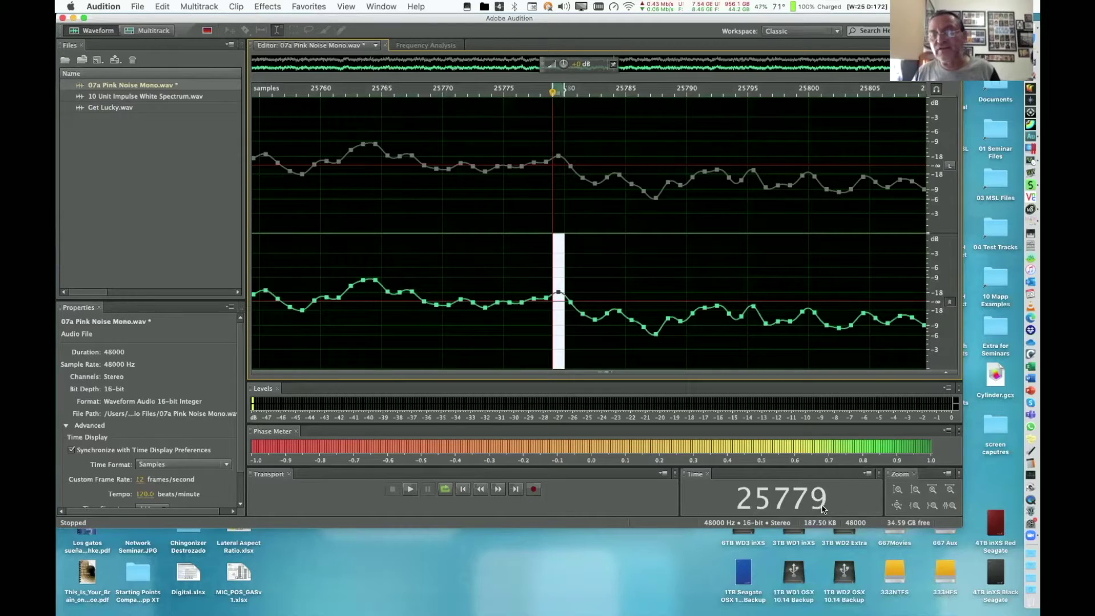
left_click(367, 294)
left_click_drag(375, 301, 380, 300)
left_click(375, 301)
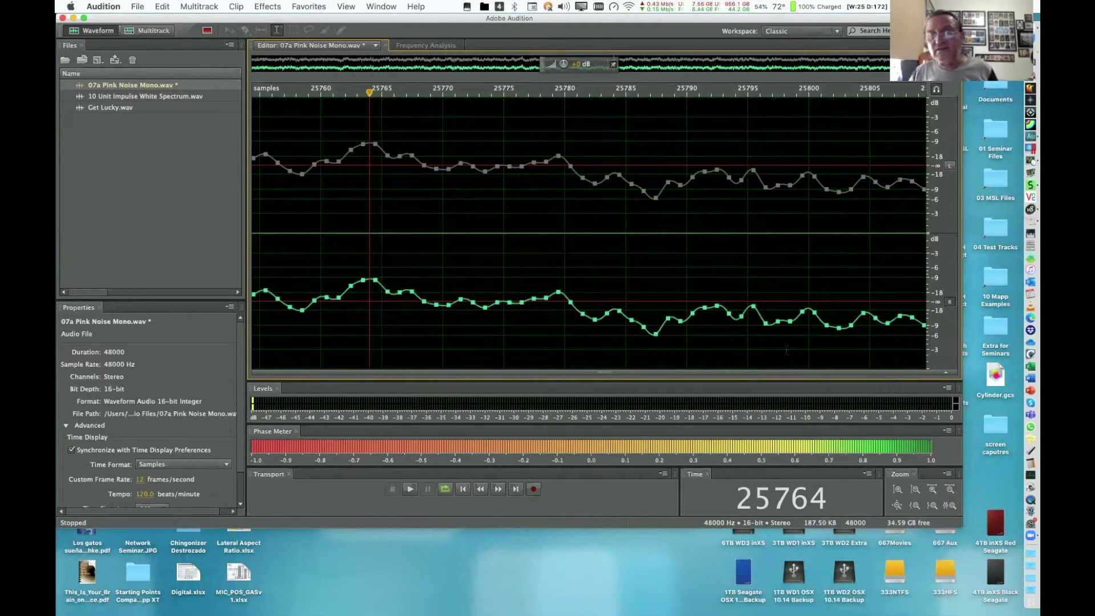
left_click_drag(795, 350, 787, 351)
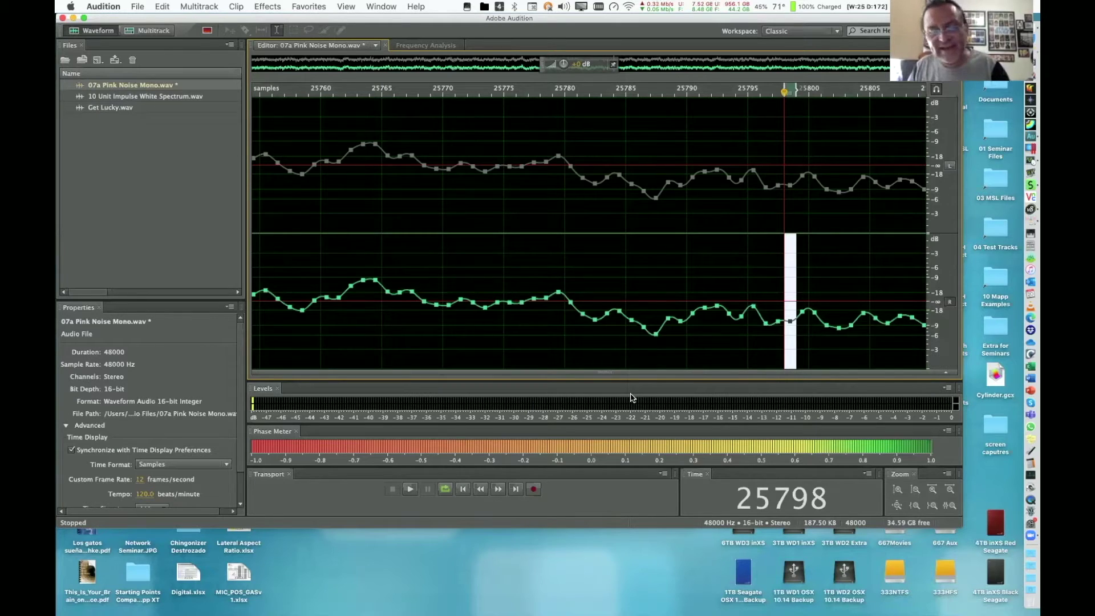
Loop playback of the selected single sample, switch to Smaart, and start the Measurement AU Lab spectrum input
key("space")
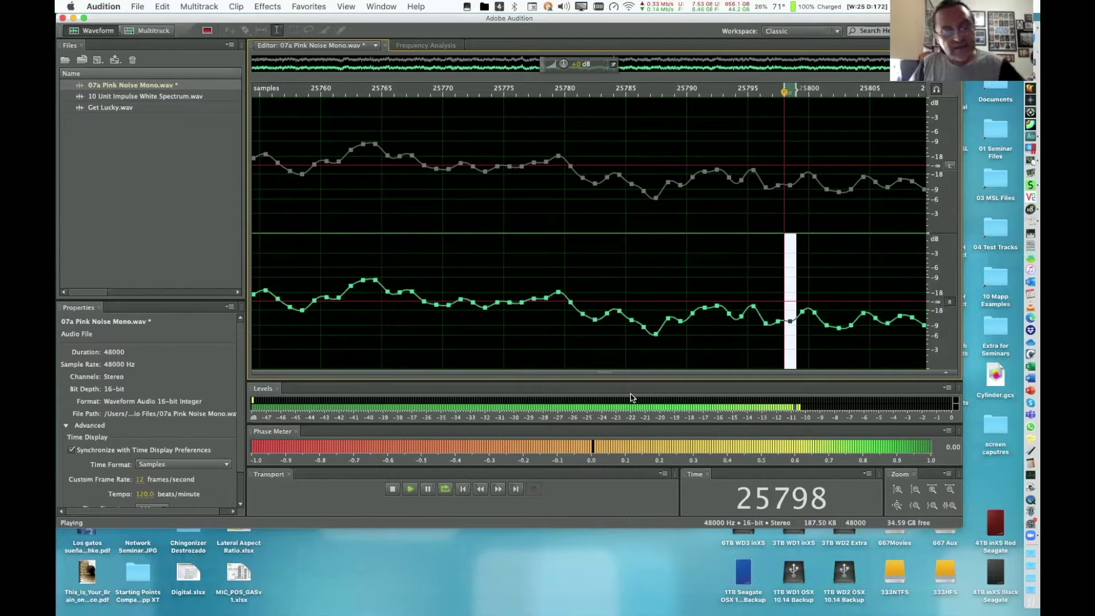
key("ctrl+Down")
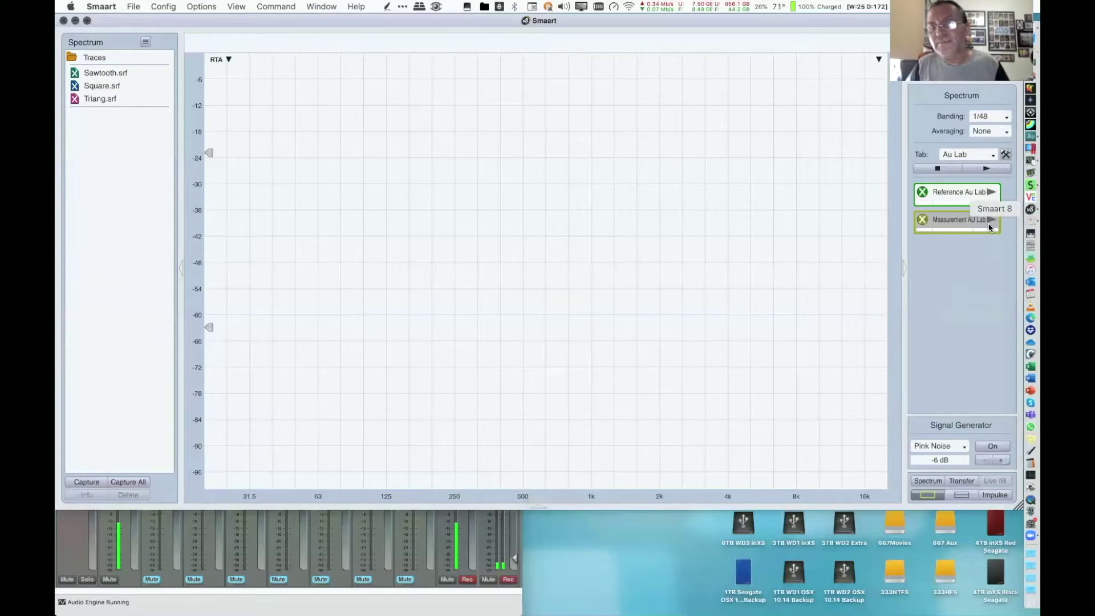
left_click(991, 220)
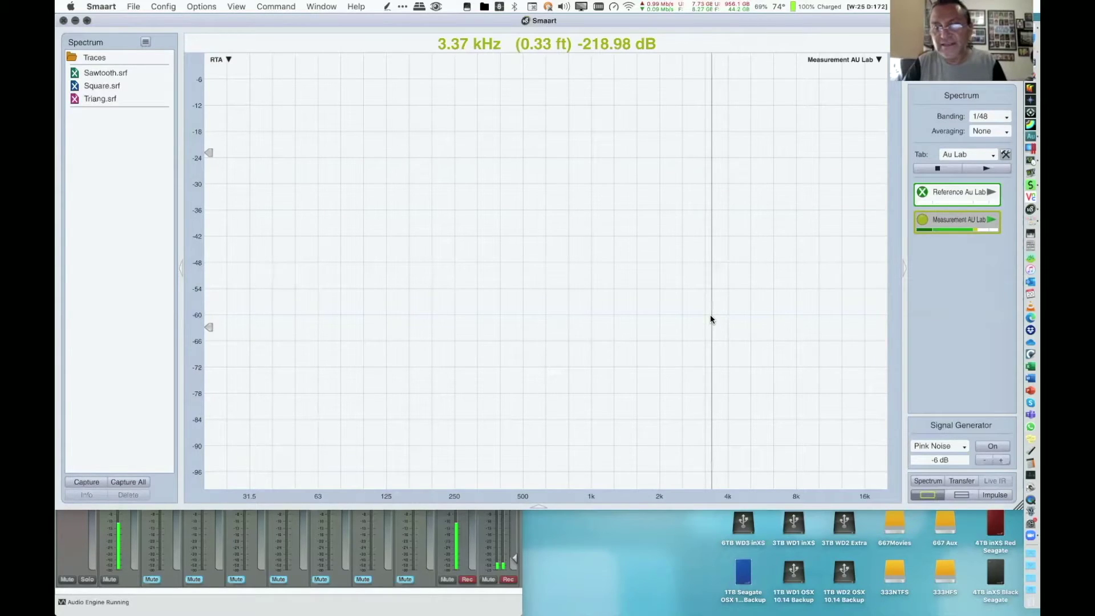
Extend the RTA graph's frequency range to below 2 Hz, and set the spectrum Banding to None
key("super+equal")
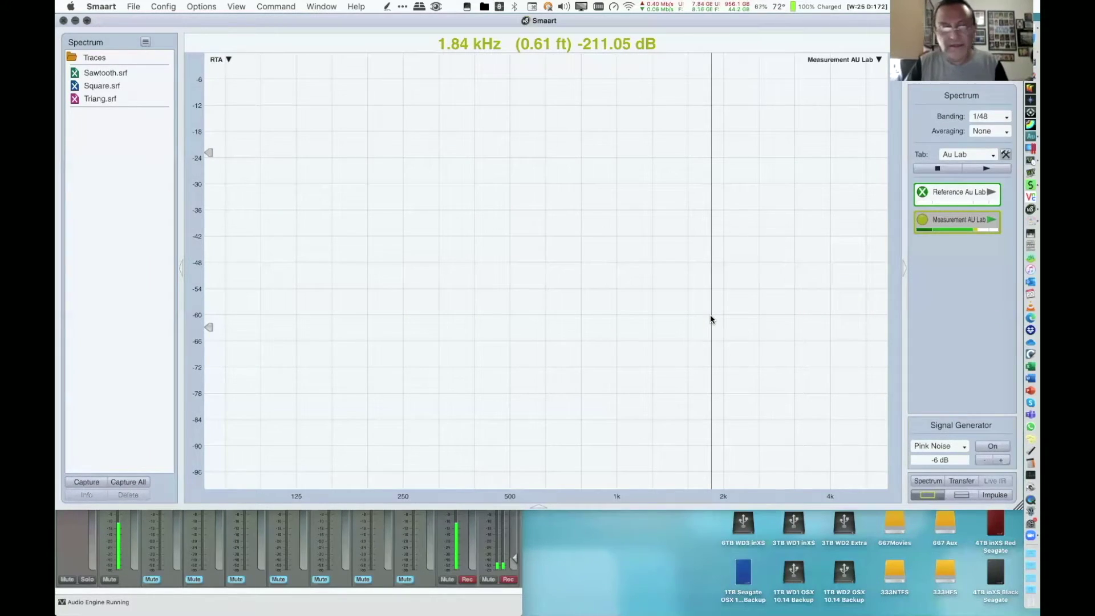
left_click(195, 339)
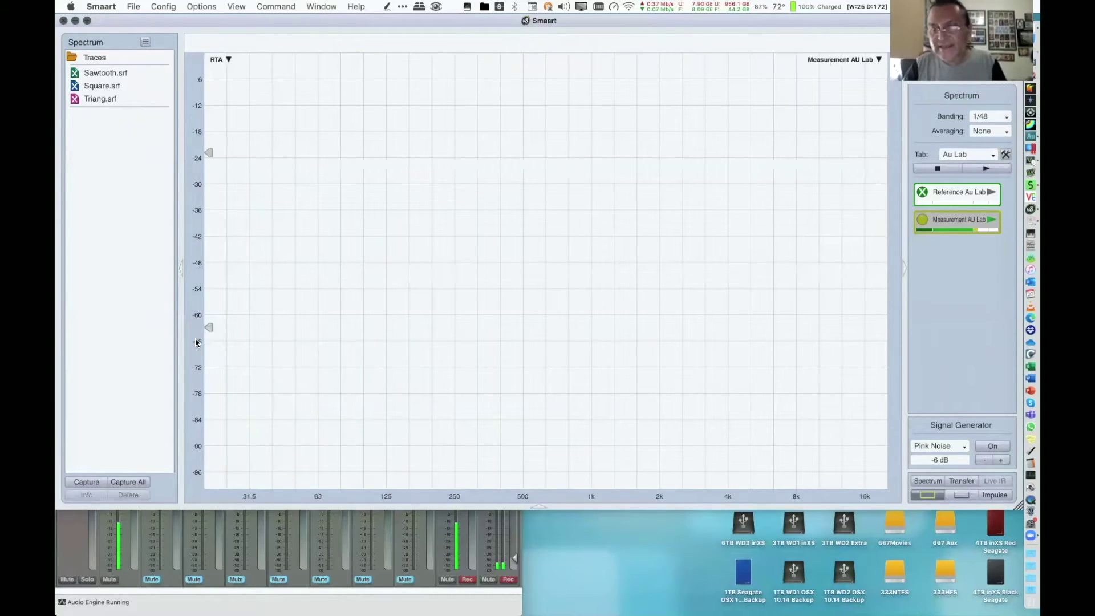
left_click(195, 339)
key("super+minus")
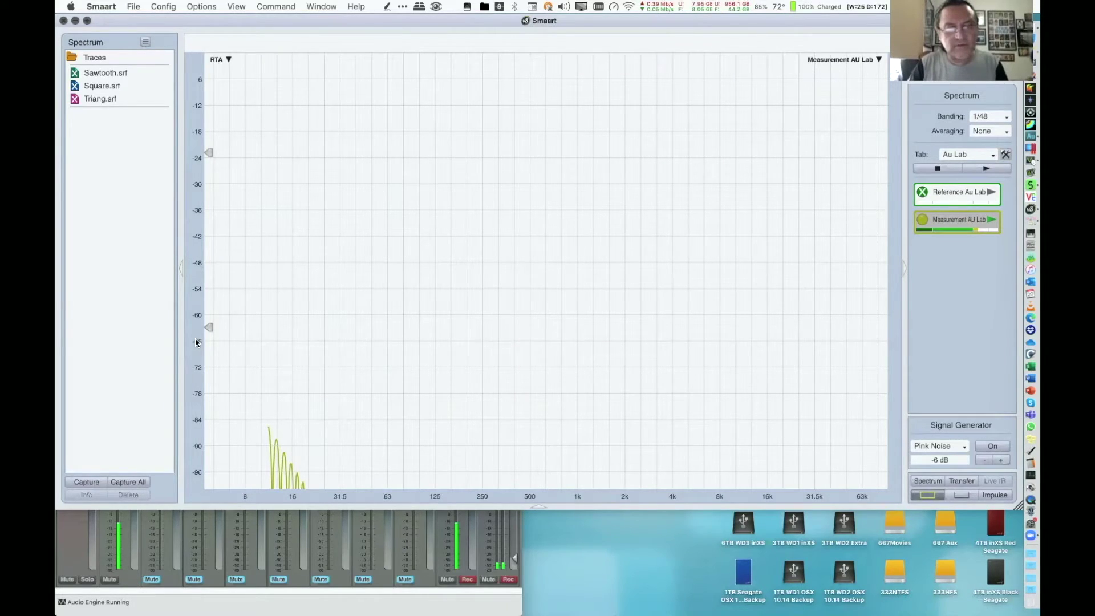
key("super+minus")
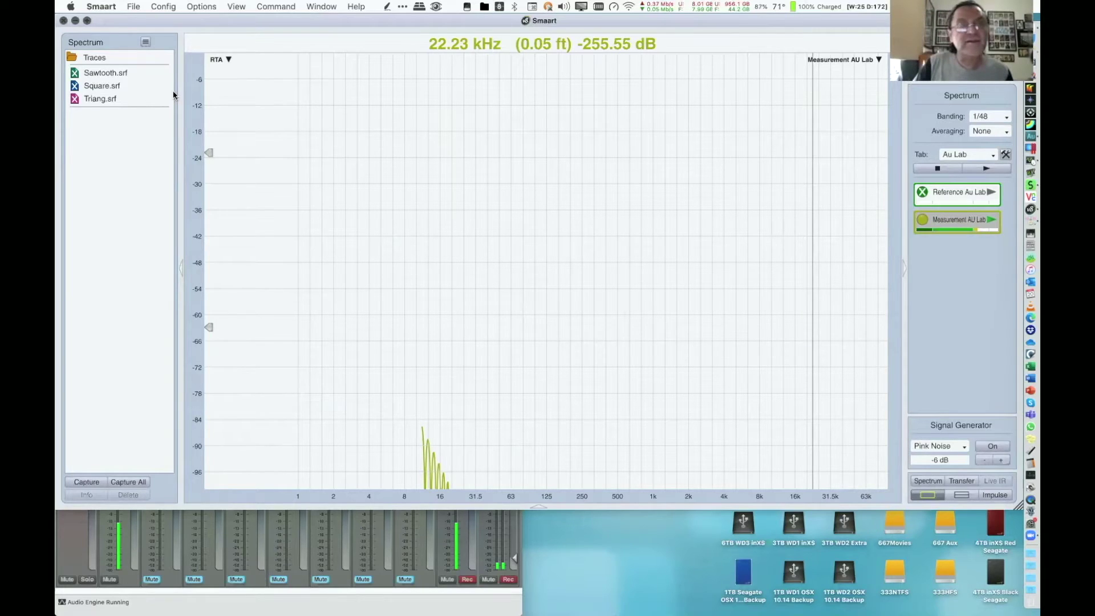
left_click_drag(173, 95, 296, 56)
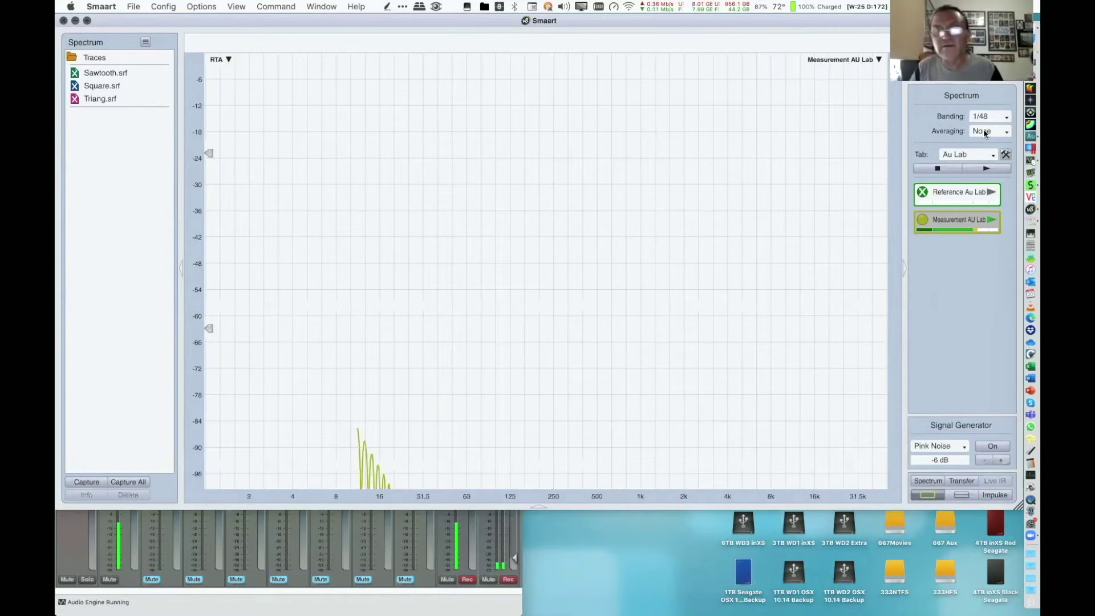
left_click(985, 117)
left_click(984, 130)
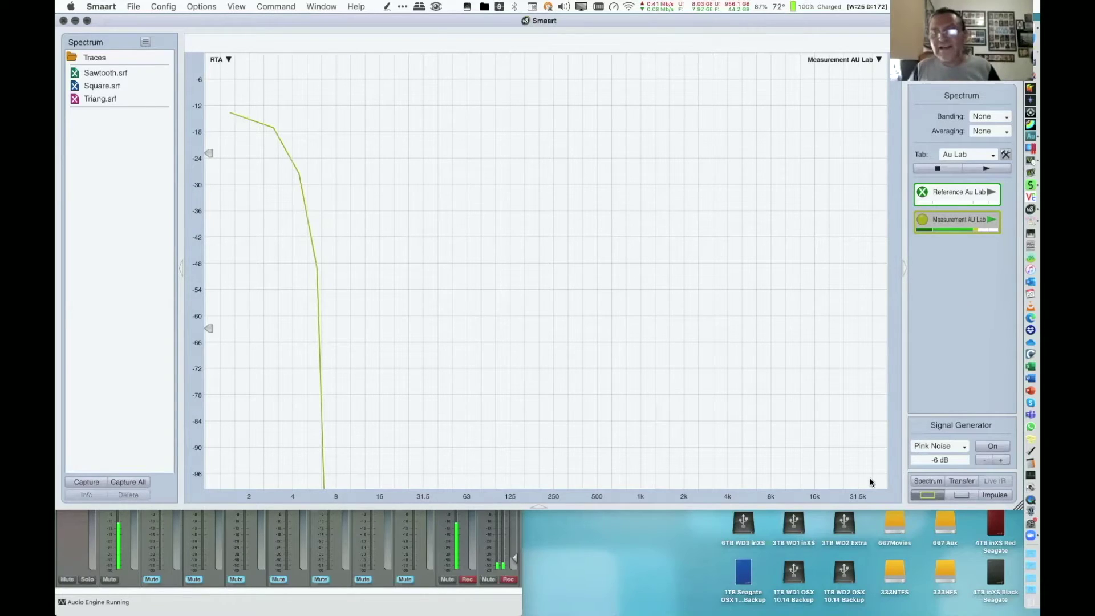
Inspect the RTA trace's level with the cursor at about 1.5 Hz, 2.9 Hz and 20.5 Hz
left_click(813, 456)
left_click(813, 352)
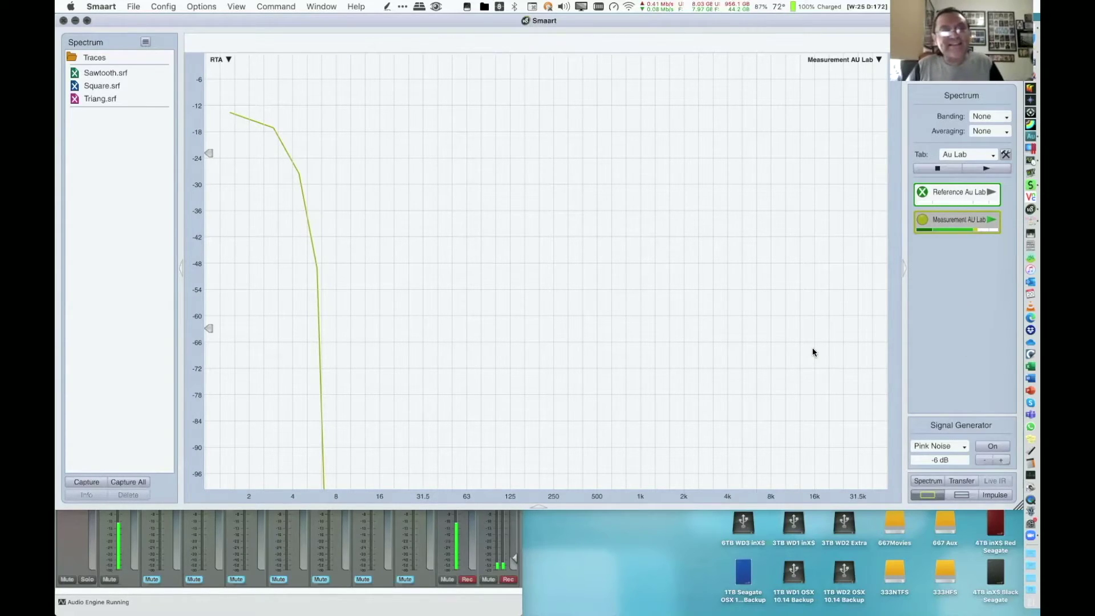
left_click(613, 275)
left_click(221, 118)
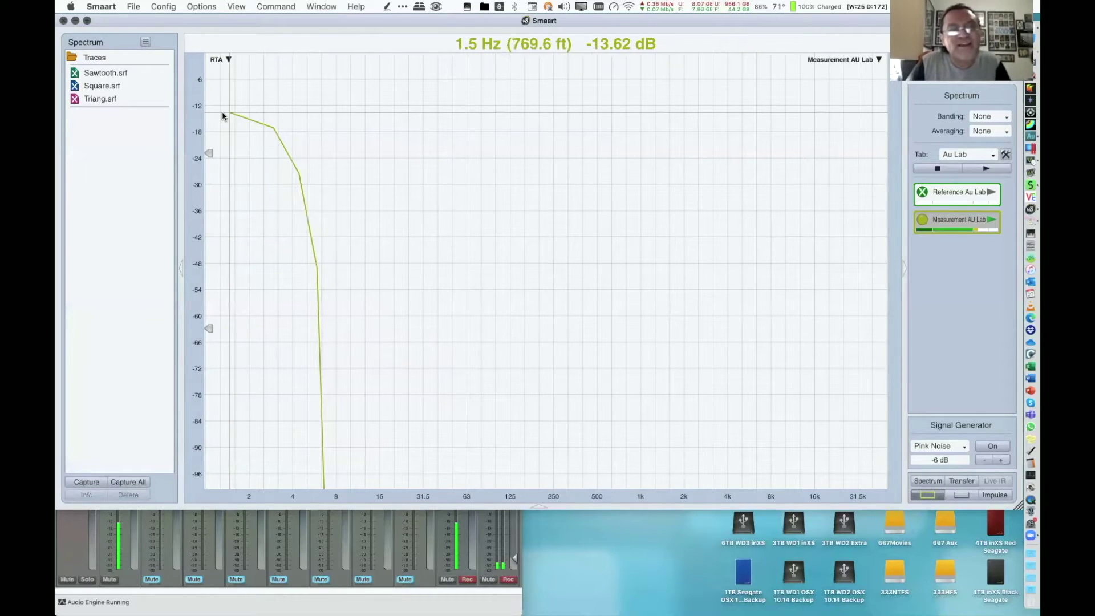
left_click(265, 126)
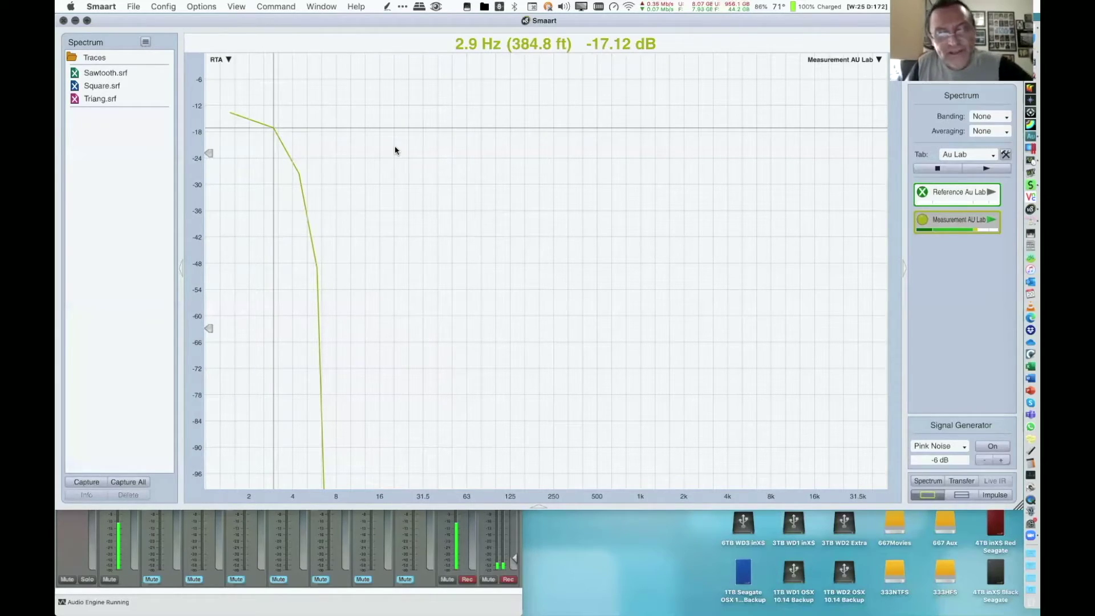
left_click(396, 151)
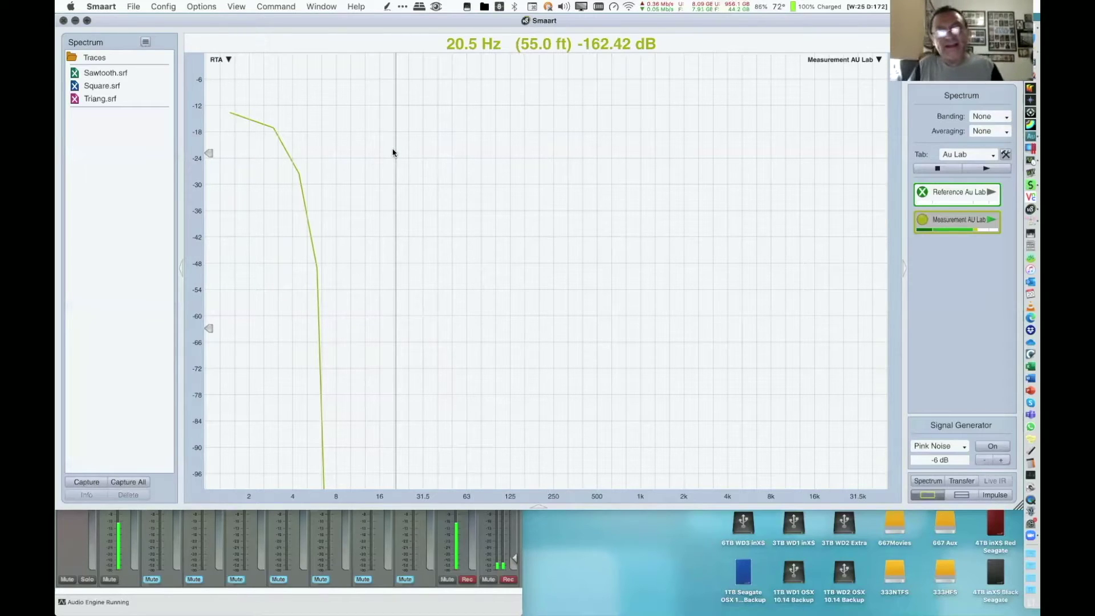
Switch to Audition and stop the looped playback of the single sample selected at 25798
key("ctrl+4")
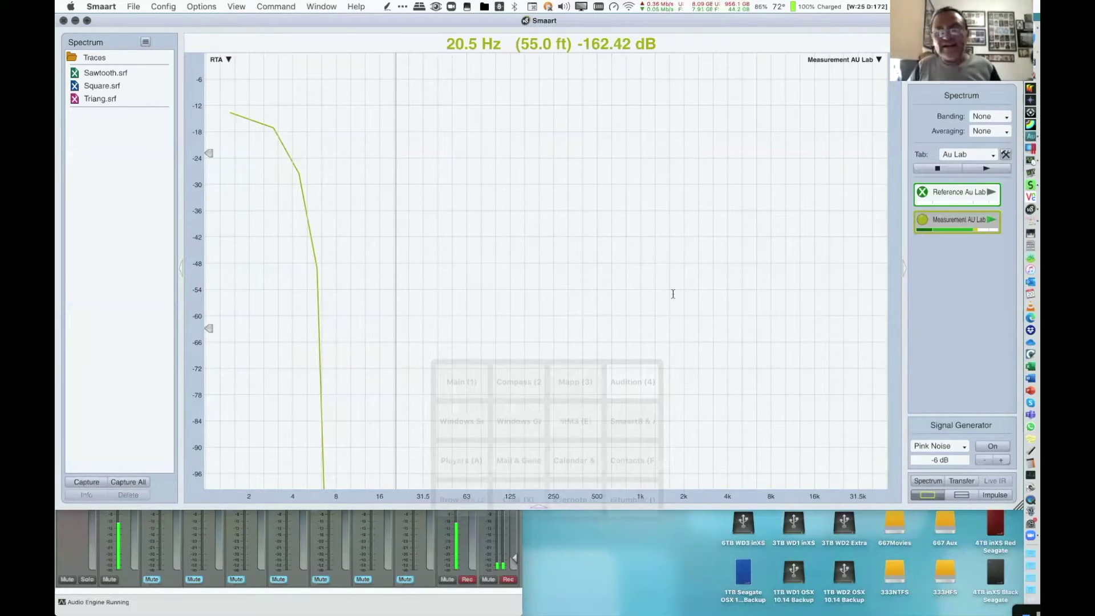
key("4")
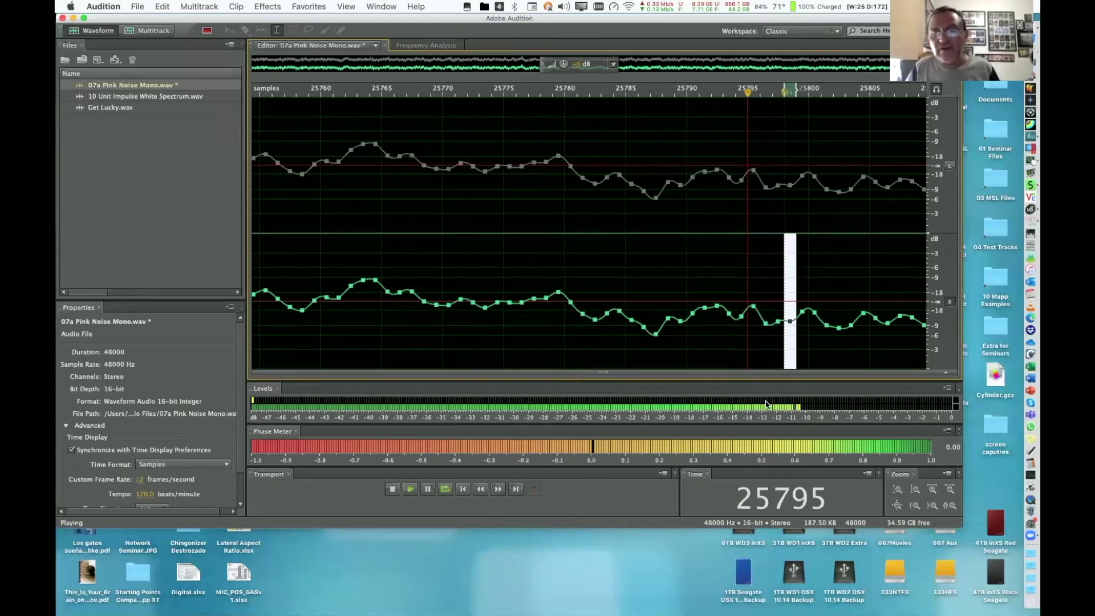
left_click(392, 490)
left_click(392, 490)
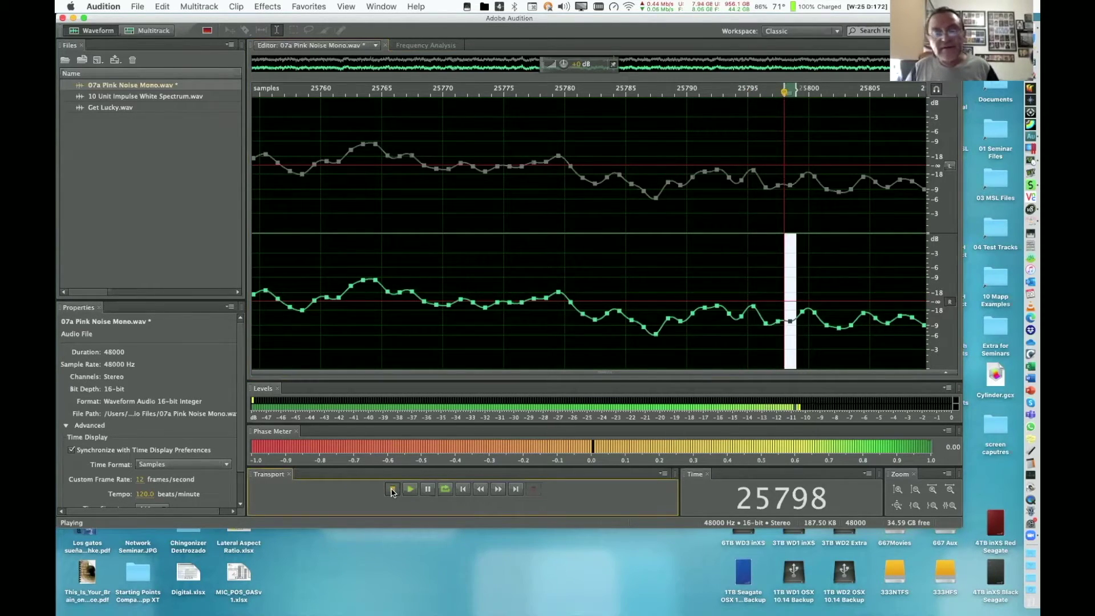
left_click(392, 490)
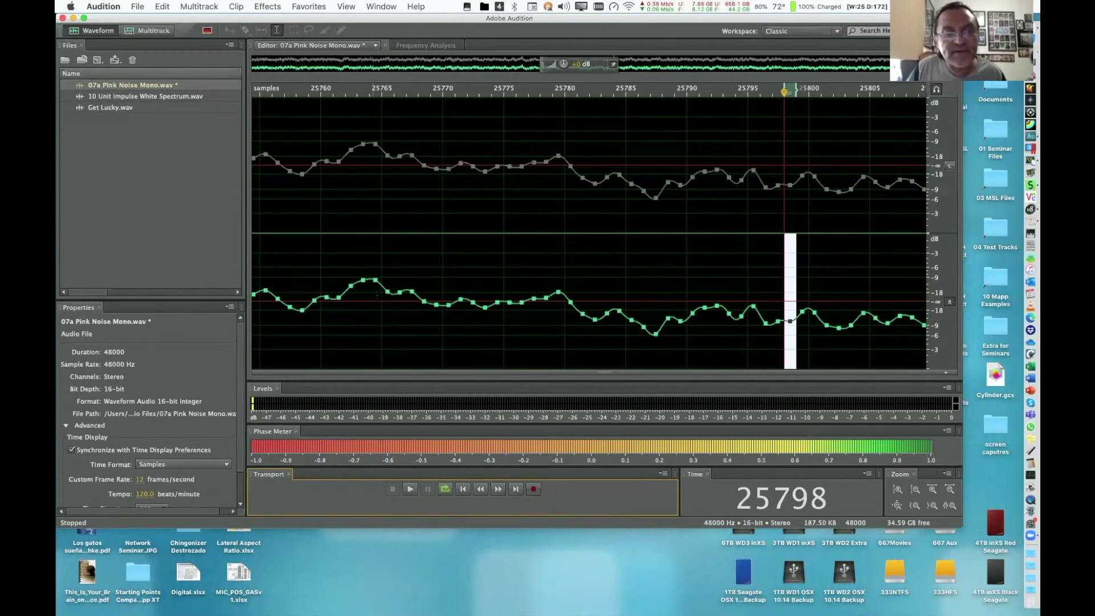
Select the single sample at 25764 in the right channel, loop its playback, and view its spectrum in Smaart
left_click(371, 291)
left_click(370, 292)
left_click_drag(378, 293, 382, 294)
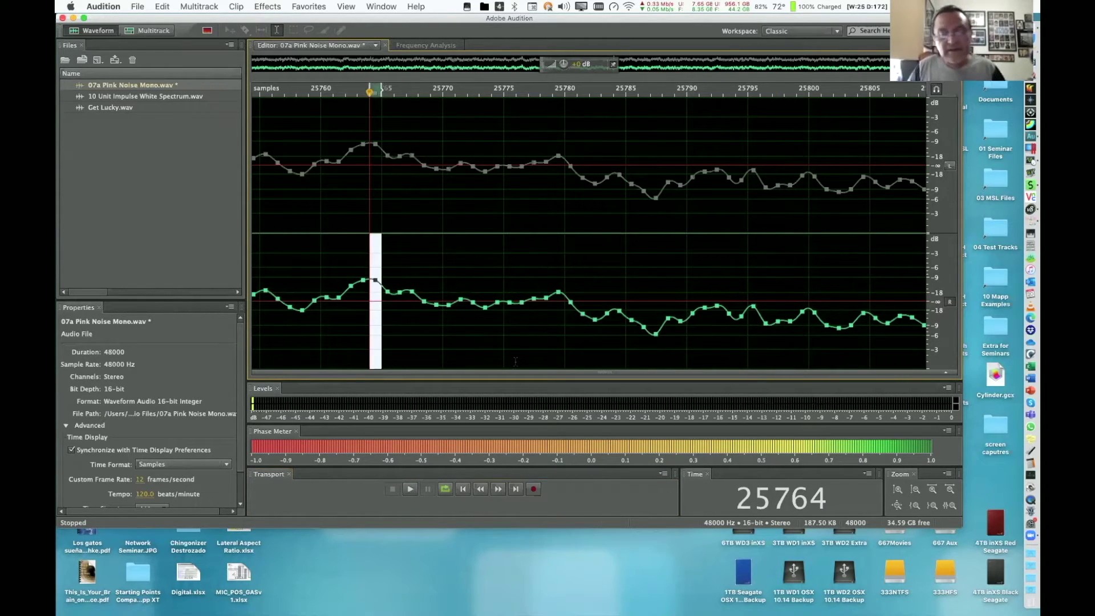
key("space")
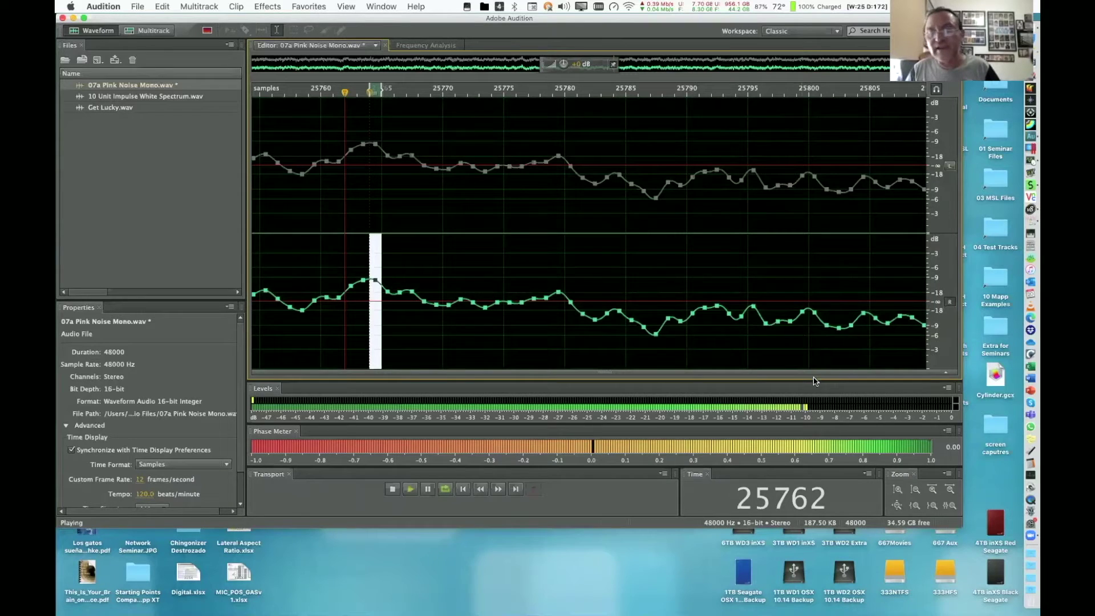
key("ctrl+Down")
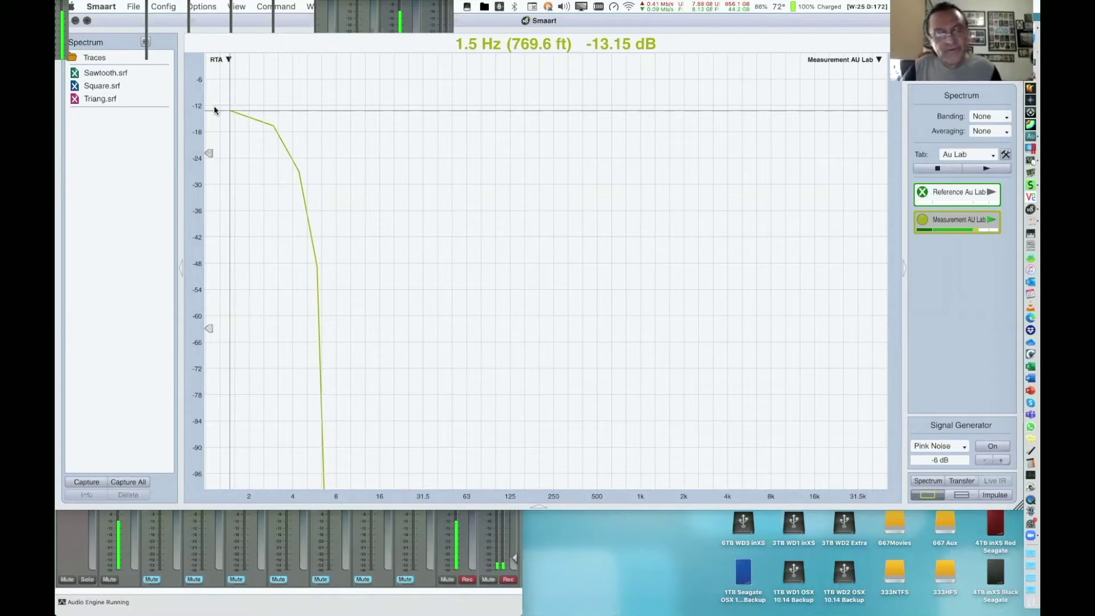
Switch to Spectre's oscilloscope, point out the Left level meter's peak with a highlight arrow, and clear the annotation
key("ctrl+alt+1")
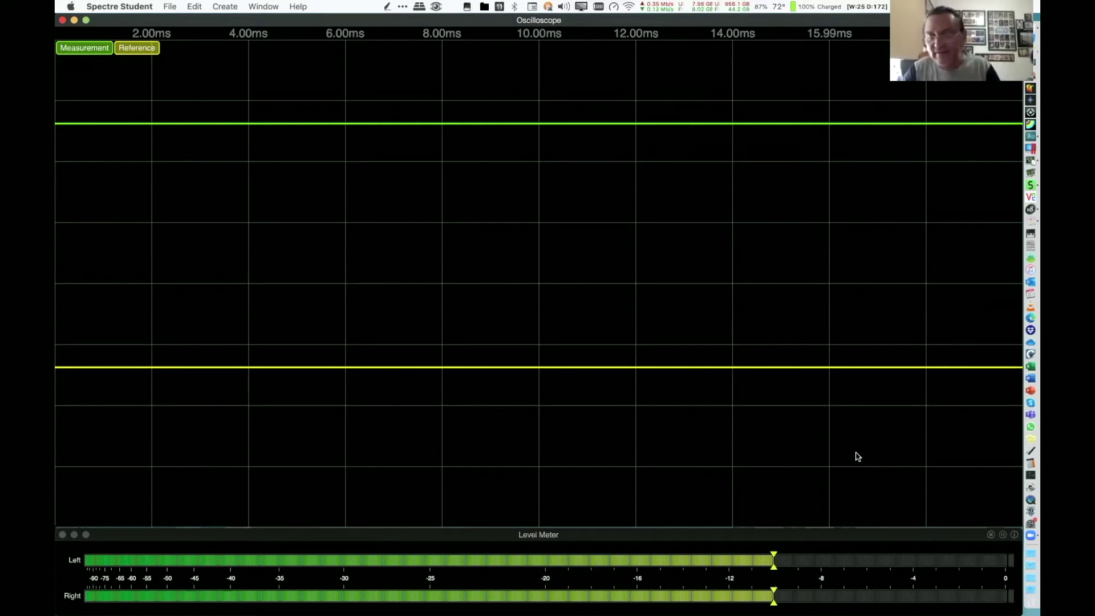
key("ctrl+shift+d")
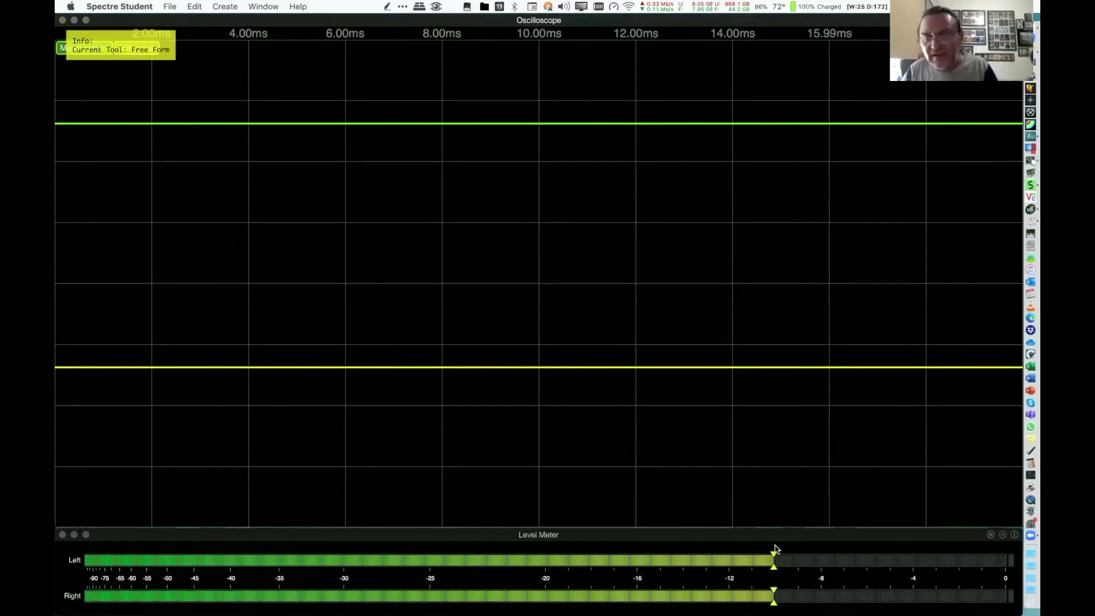
key("a")
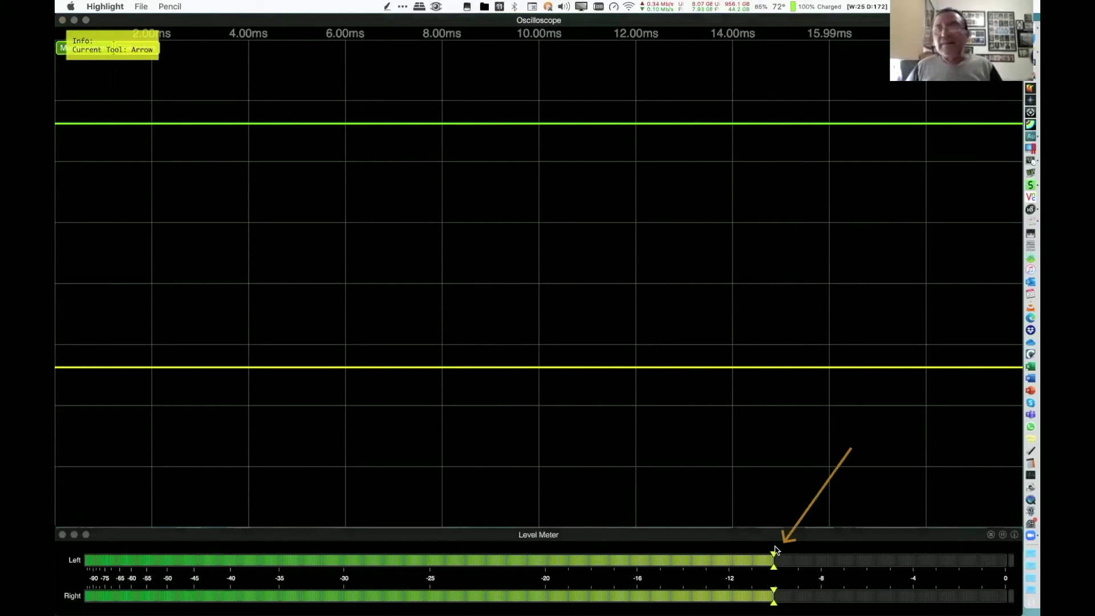
key("l")
key("f")
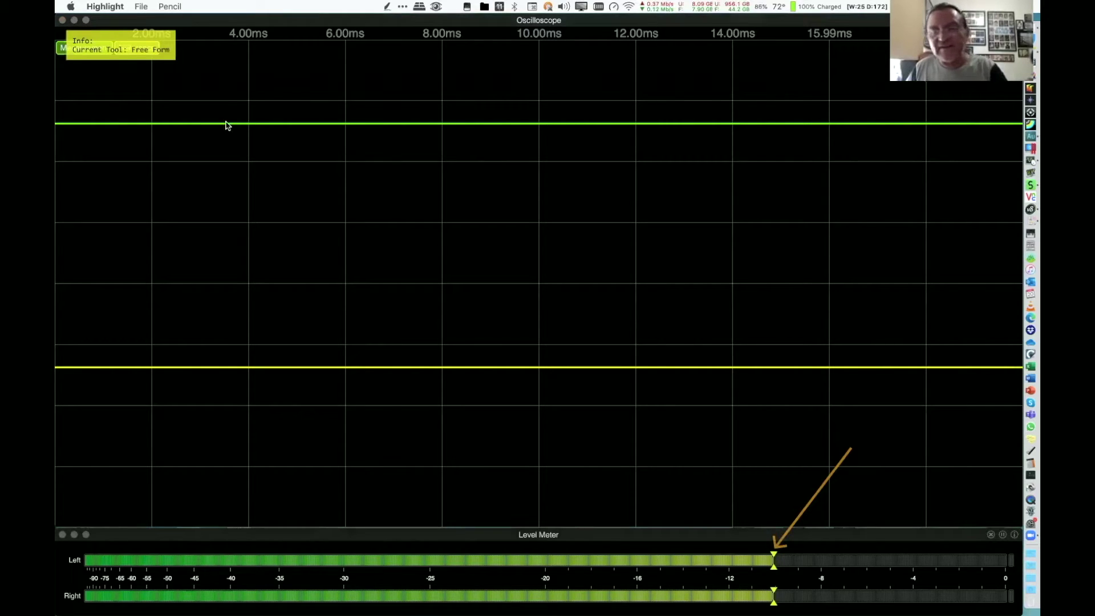
key("Escape")
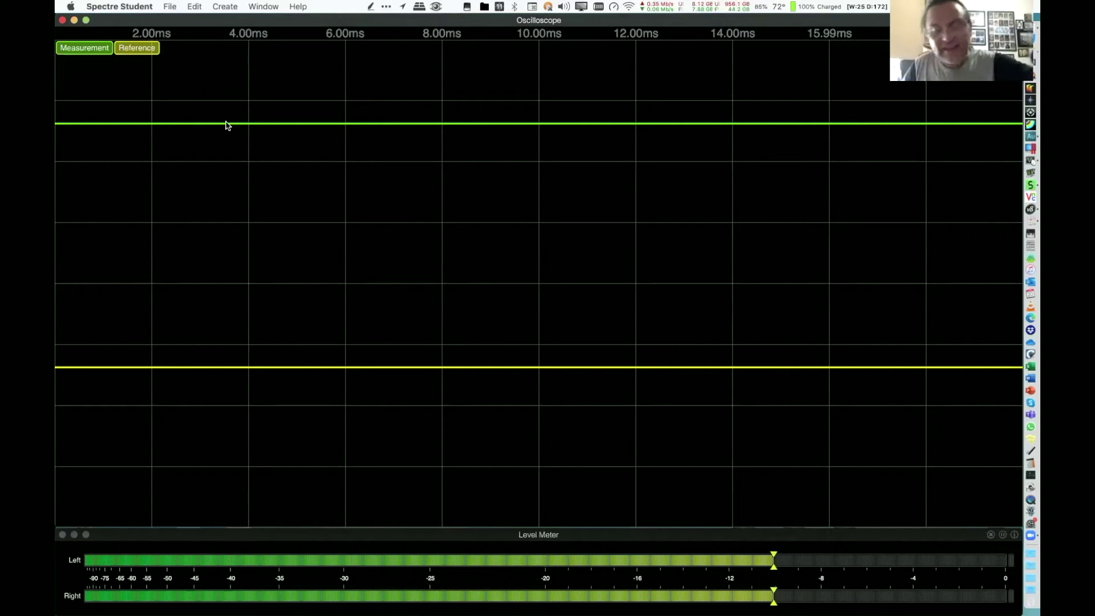
Return to Audition, select two samples from 25764 in the right channel, and stop playback
key("ctrl+4")
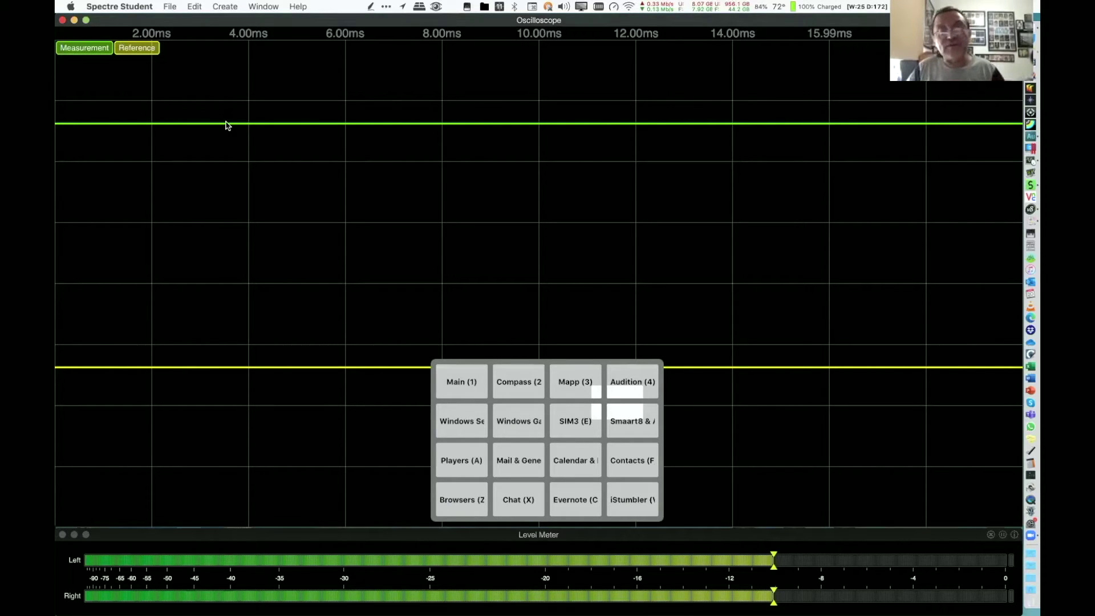
key("4")
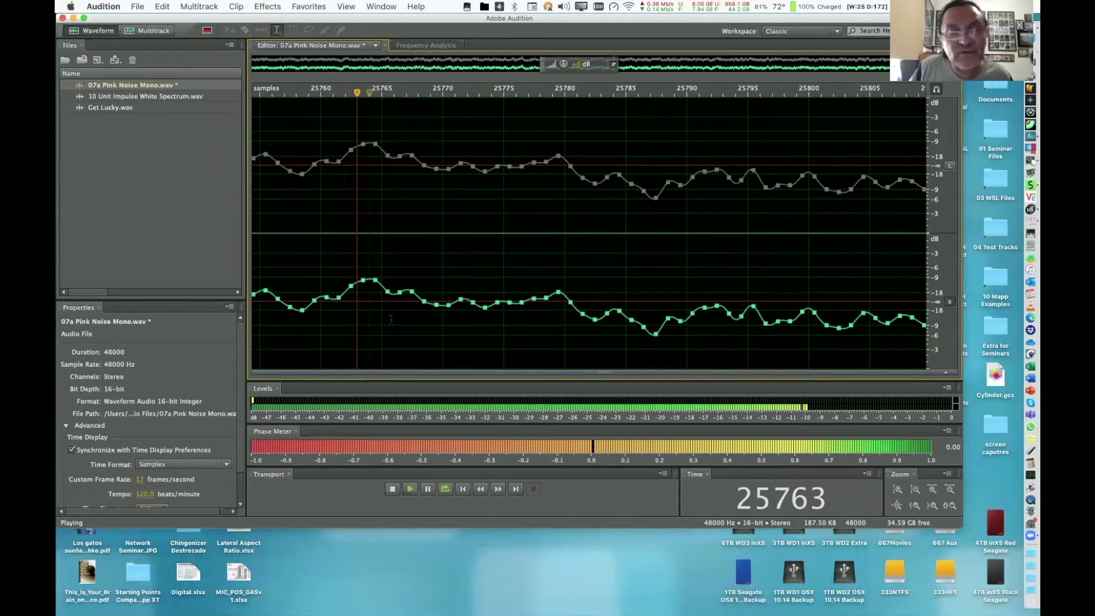
left_click_drag(372, 320, 392, 317)
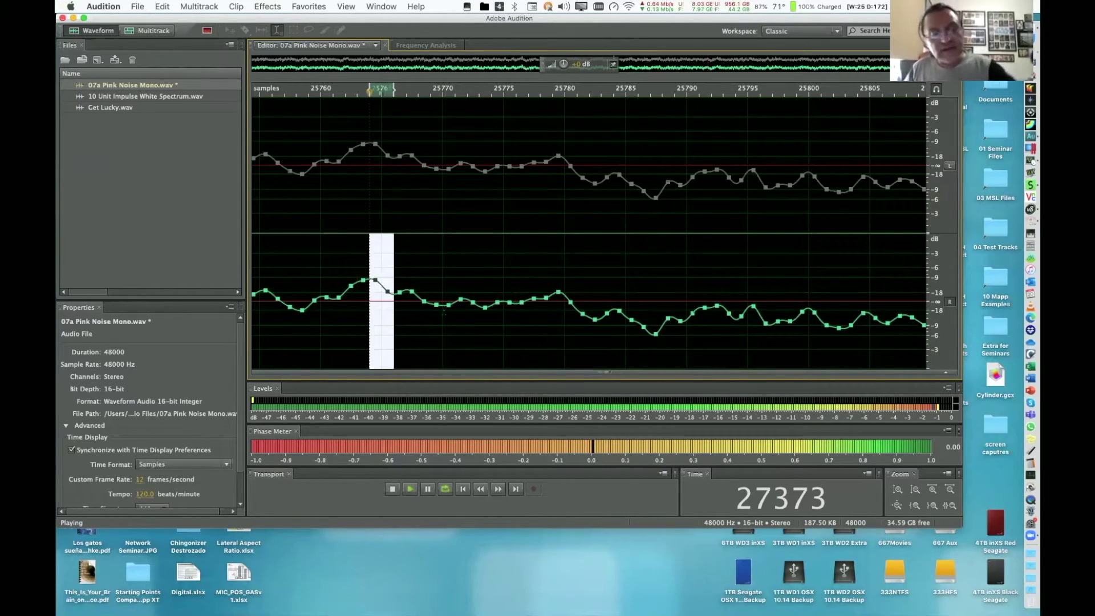
key("space")
Switch to Smaart and restart the Measurement AU Lab spectrum input
key("ctrl+r")
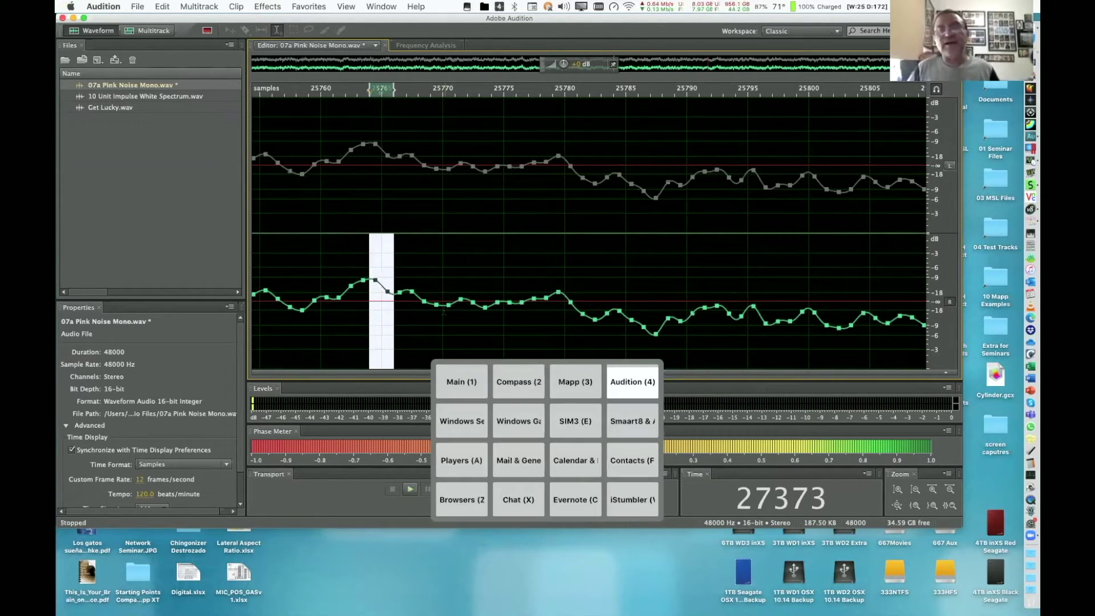
key("ctrl+Down")
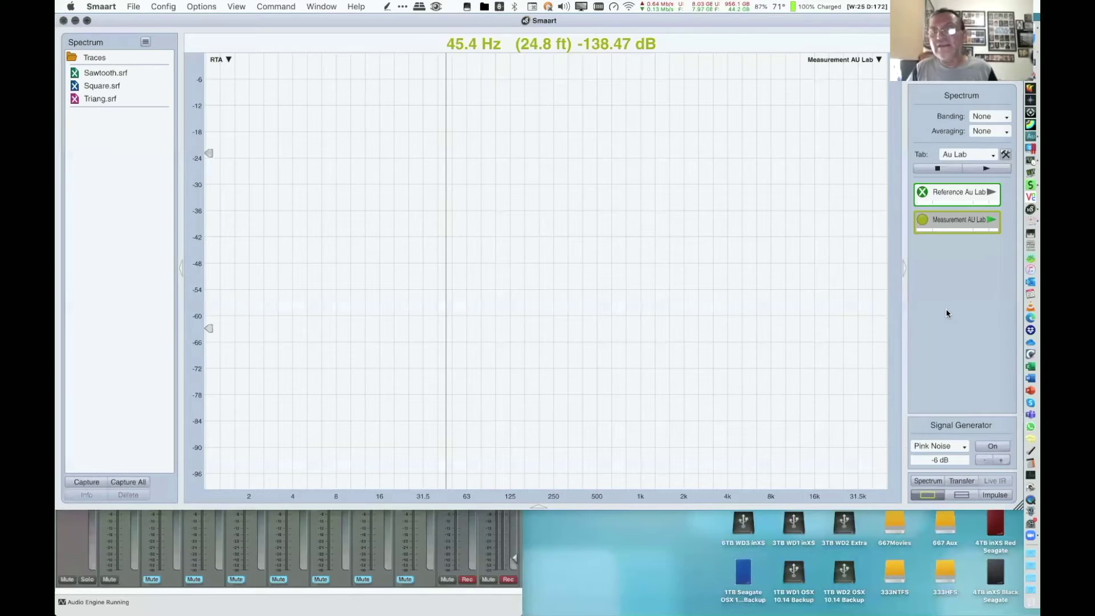
left_click(991, 221)
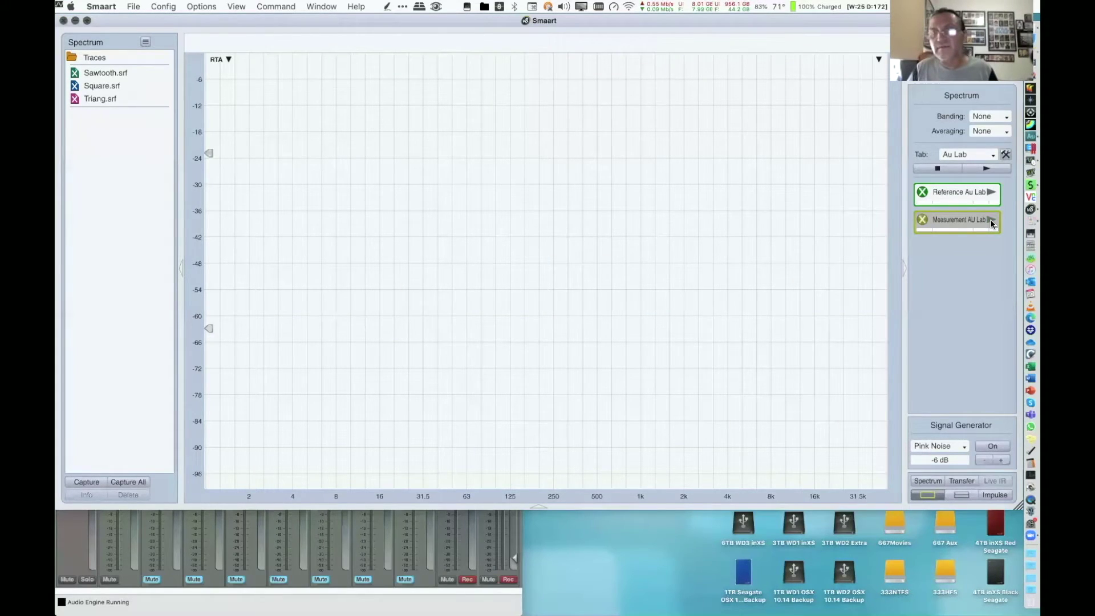
left_click(991, 222)
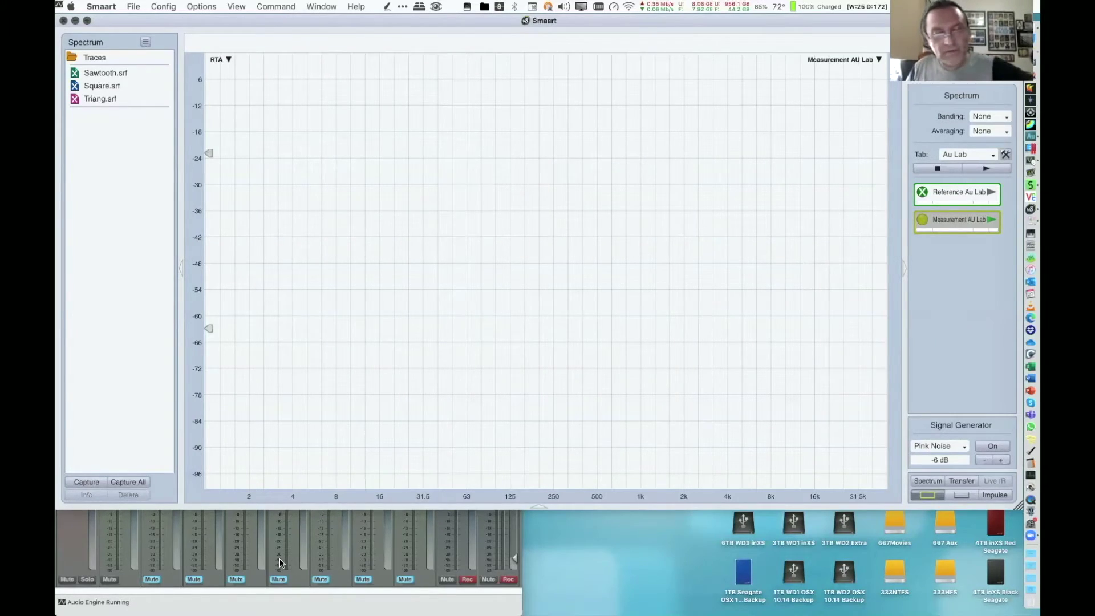
Return to Audition and loop playback of the two selected samples
key("ctrl+4")
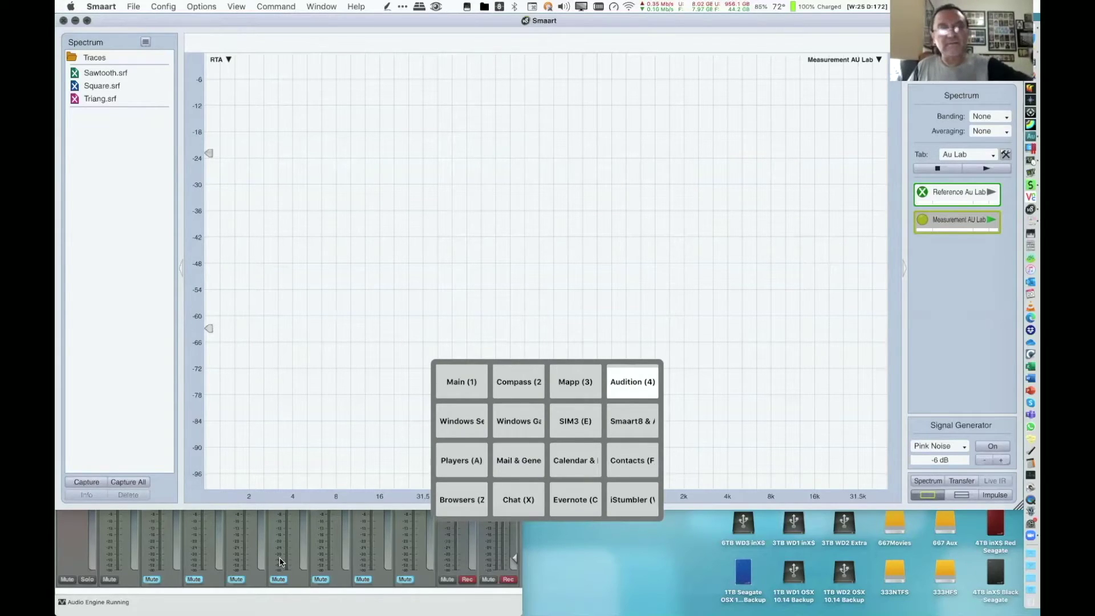
key("Return")
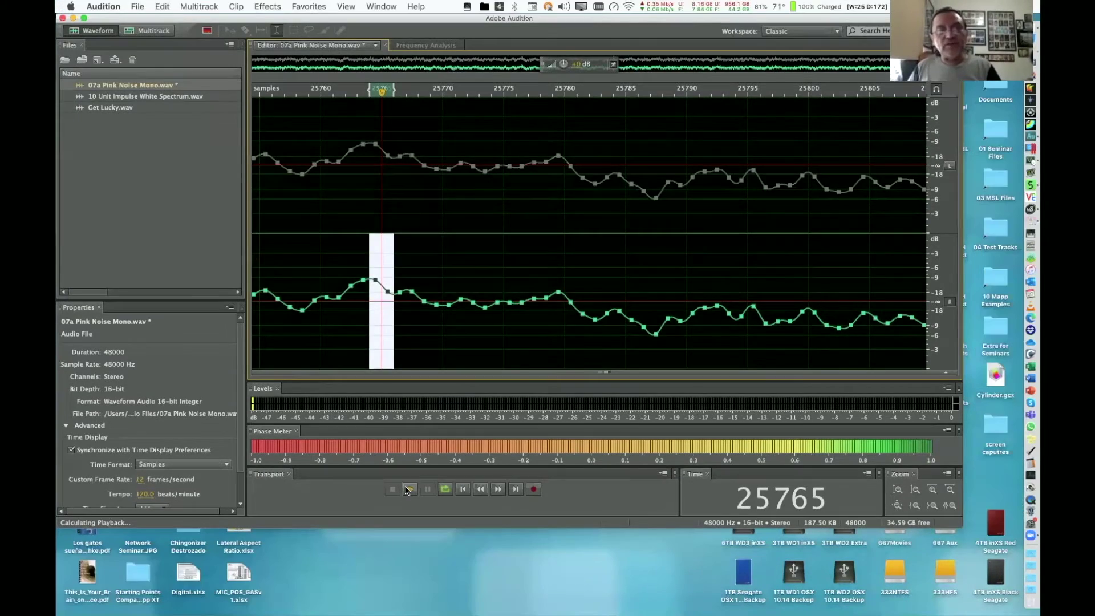
left_click(407, 490)
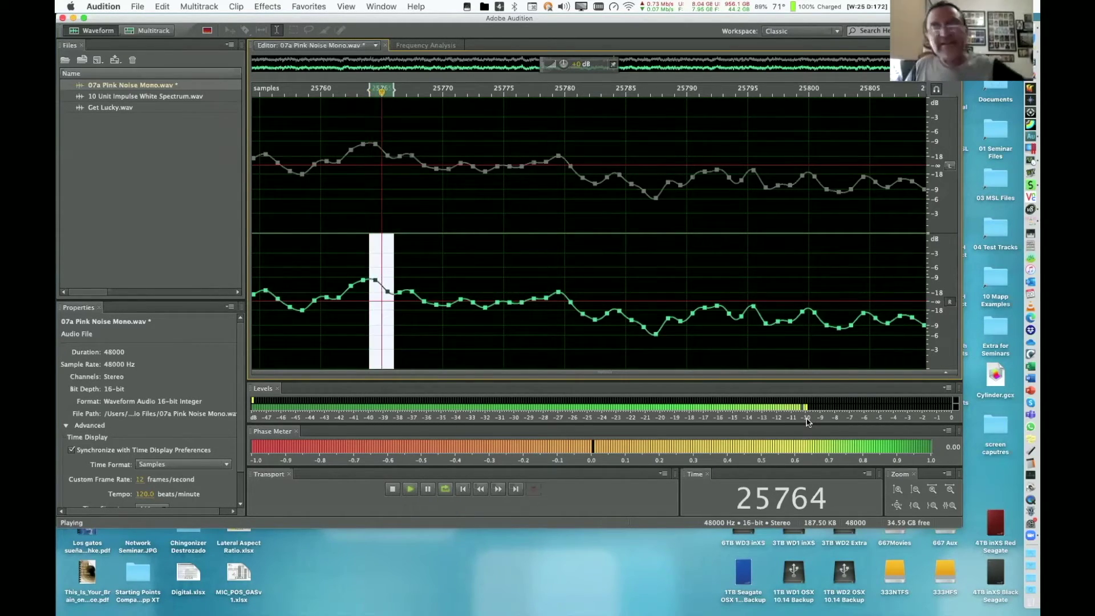
Inspect the two-sample loop's RTA trace in Smaart up to 24 kHz, and switch to Spectre's oscilloscope
key("ctrl+Down")
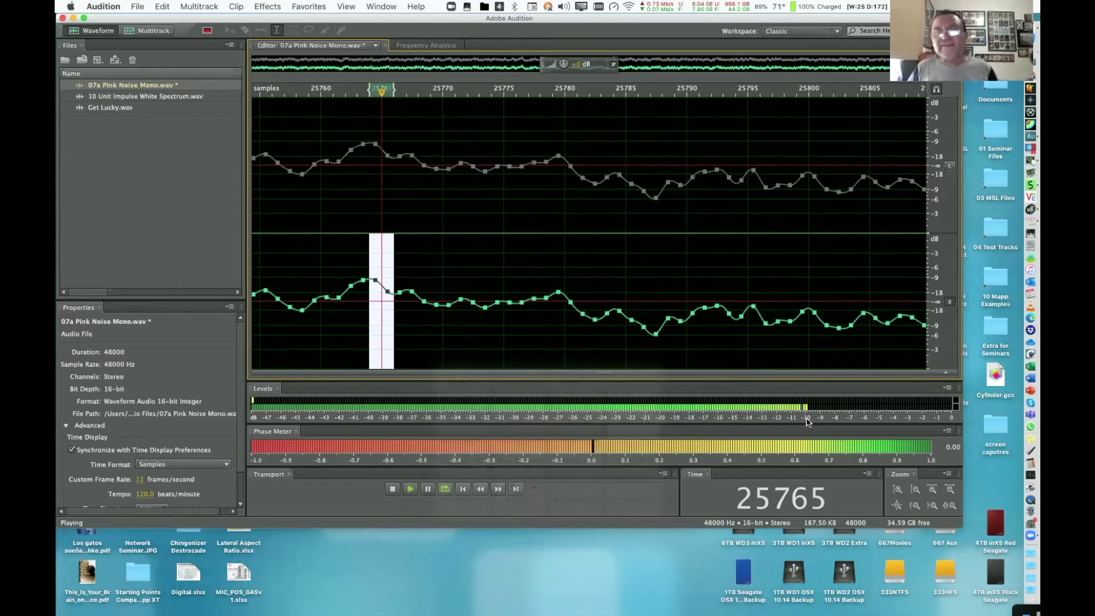
key("ctrl+Right")
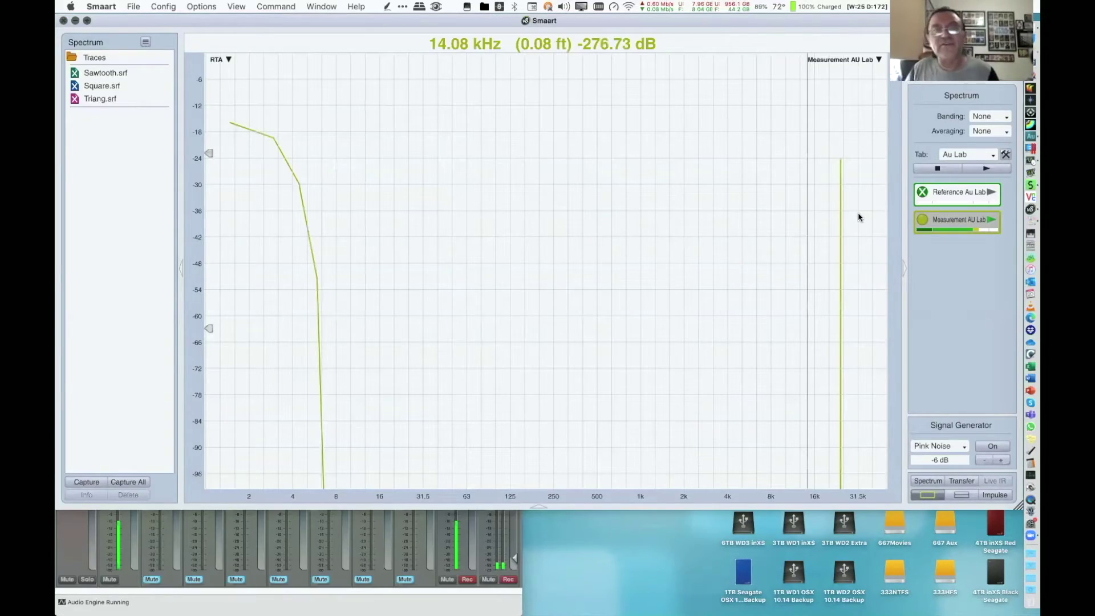
key("space")
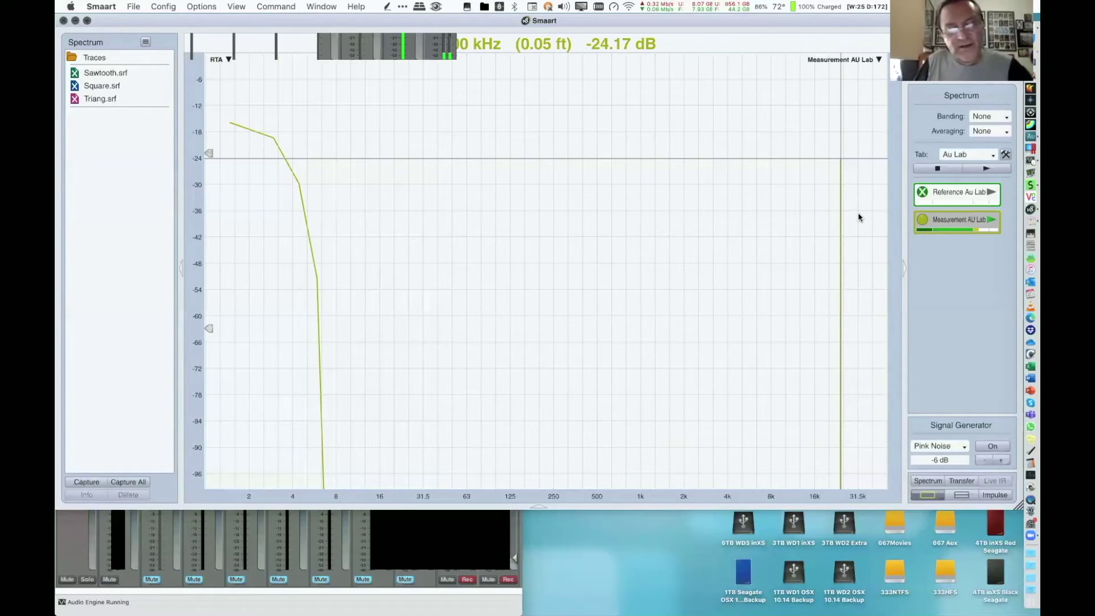
key("ctrl+Right")
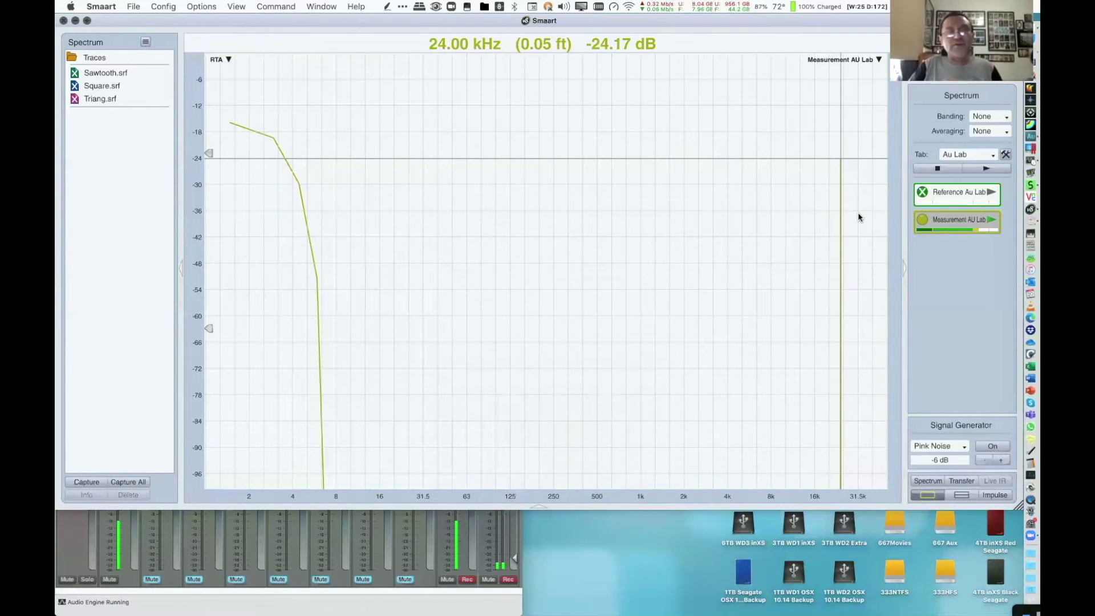
key("ctrl+Left")
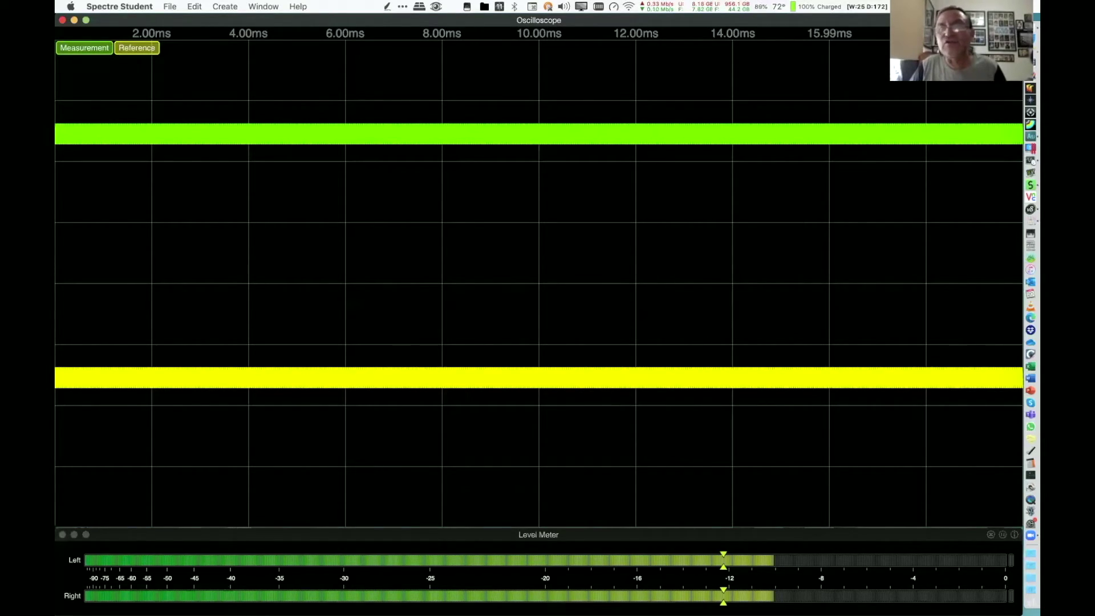
Set the oscilloscope's Horizontal Zoom to its maximum in the Meter settings
left_click(1014, 20)
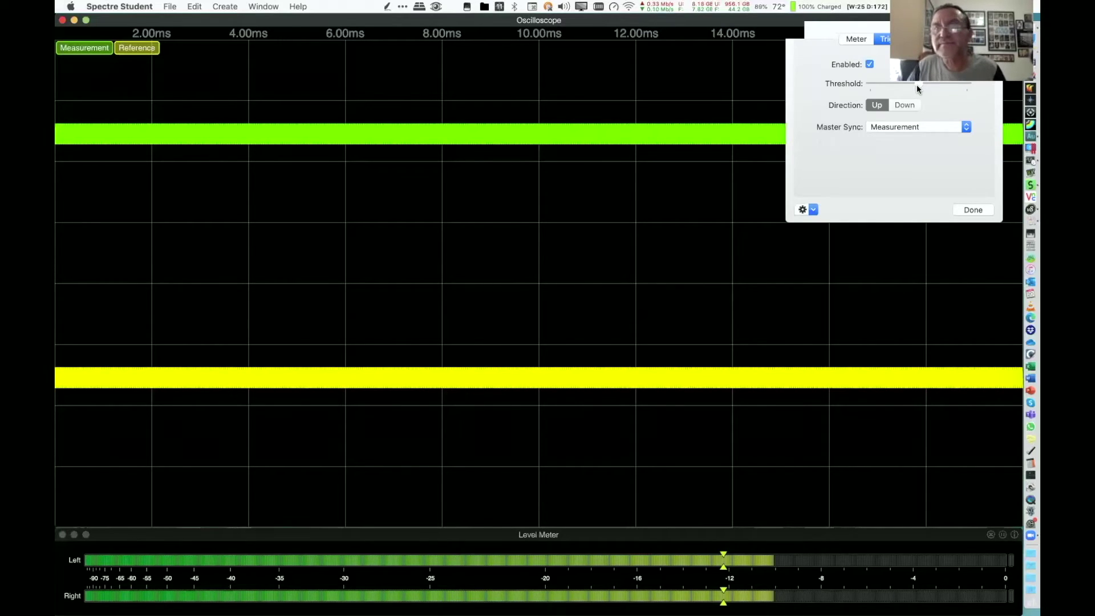
left_click(859, 40)
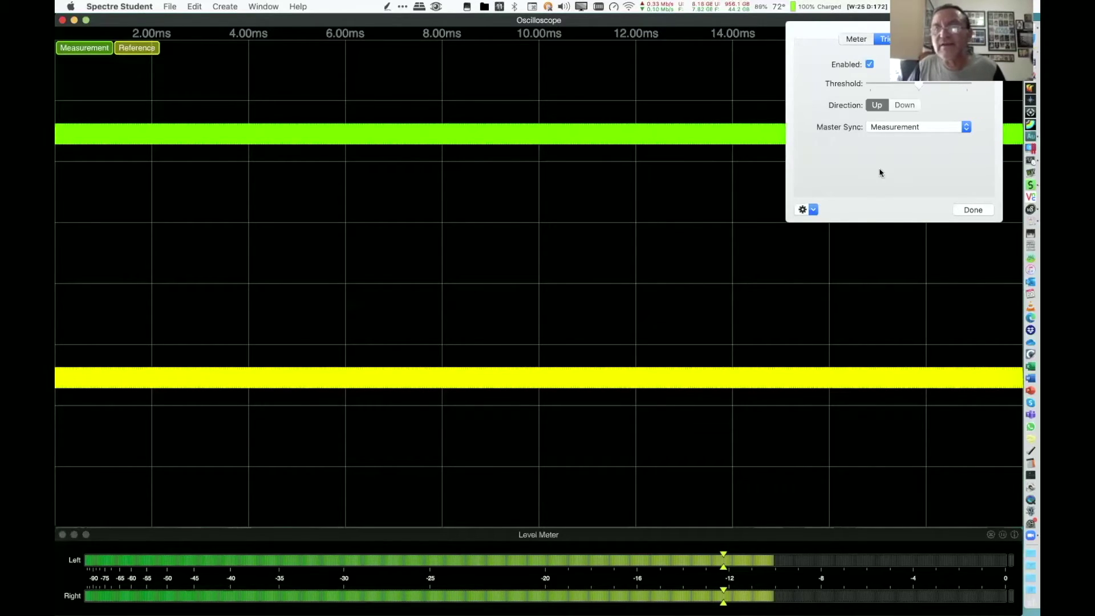
left_click_drag(878, 158, 1007, 171)
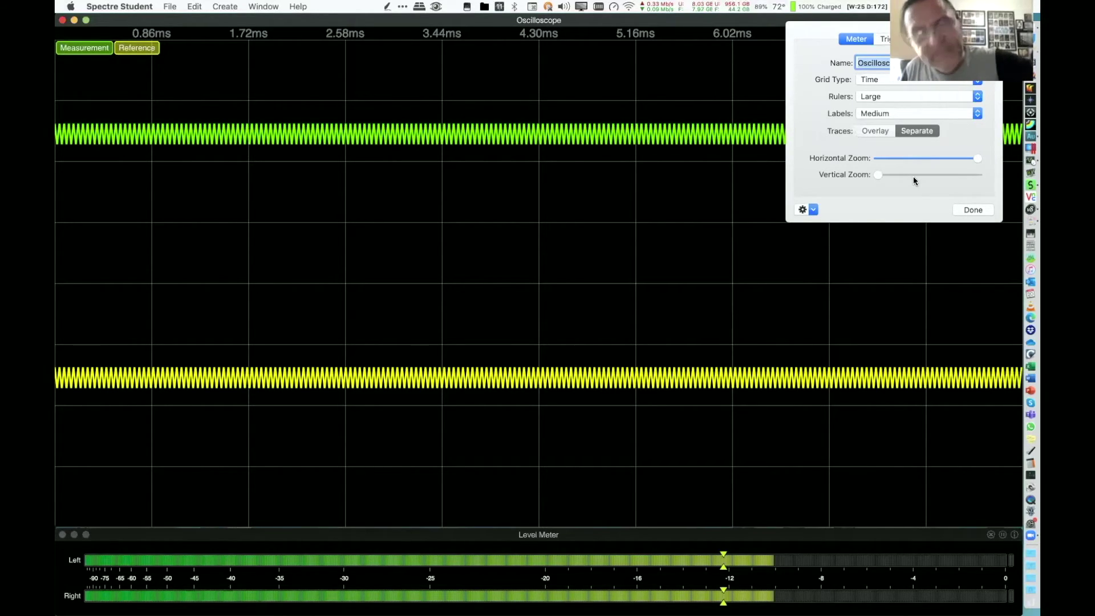
Return to Audition, extend the right-channel selection to four samples from 25762, and loop its playback
key("ctrl+d")
key("Escape")
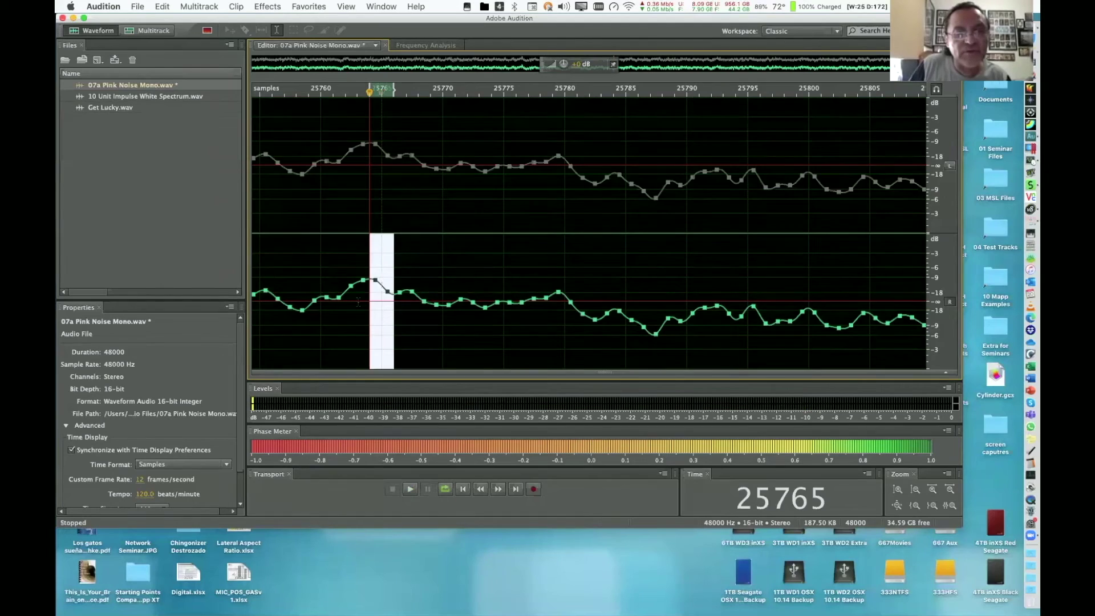
key("Left")
key("Left")
key("Left")
left_click_drag(378, 305, 394, 305)
key("space")
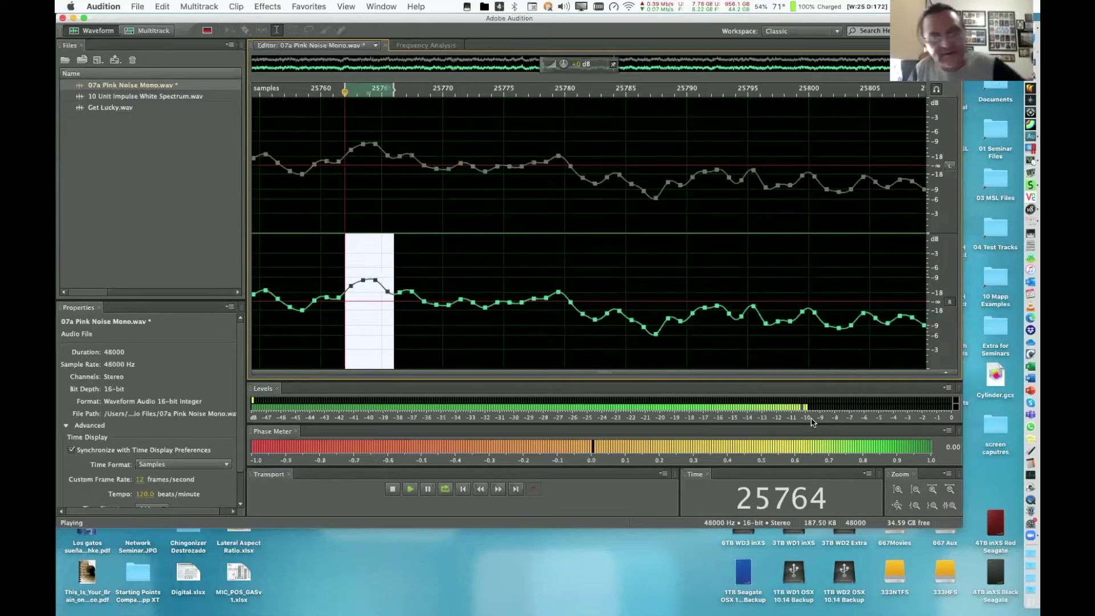
key("ctrl+r")
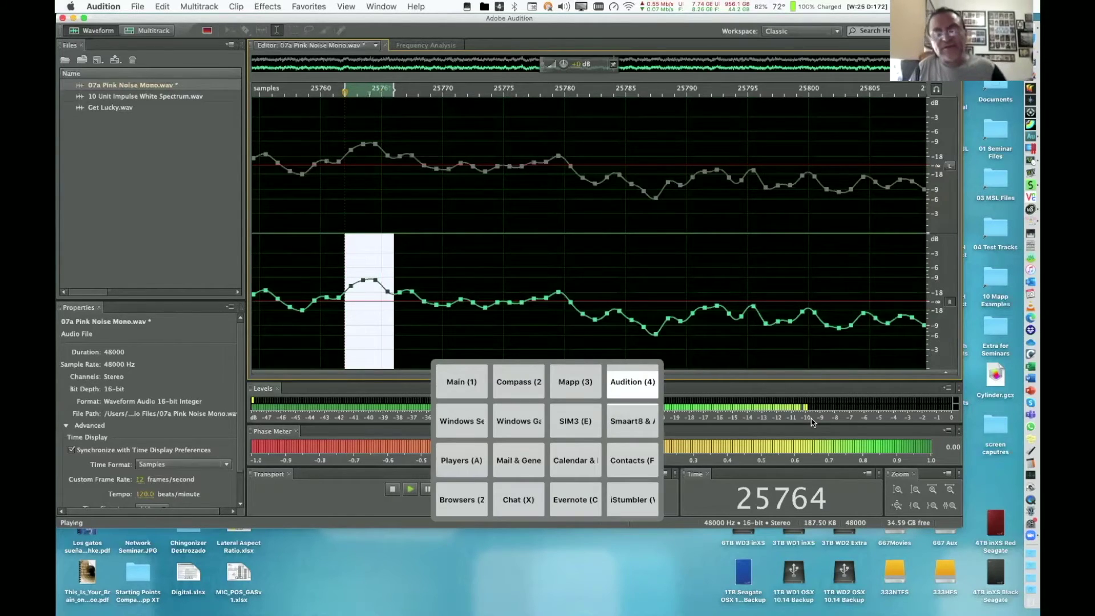
key("Escape")
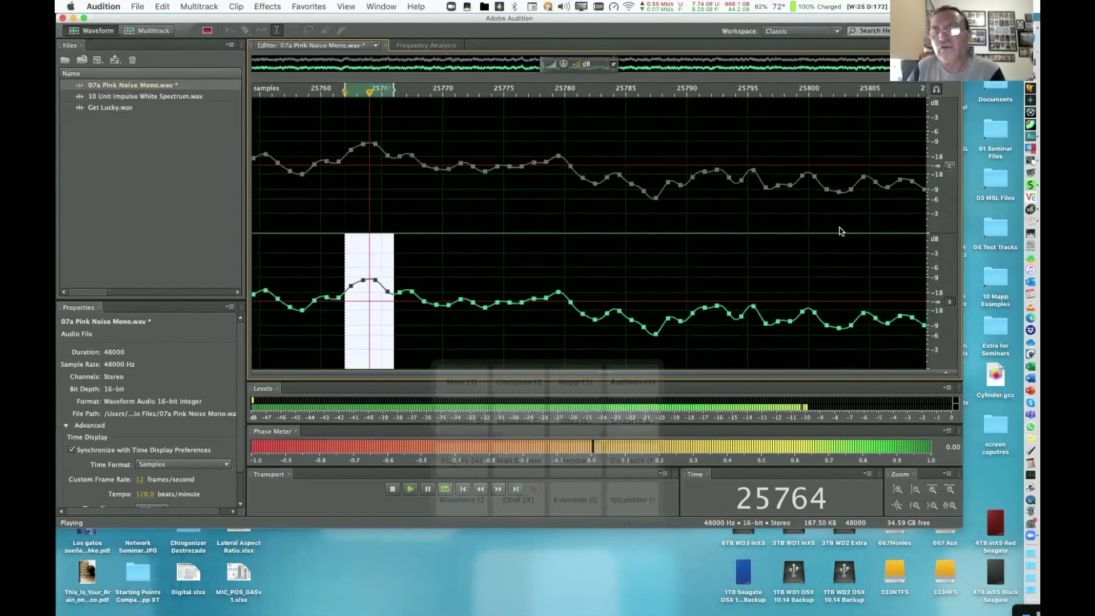
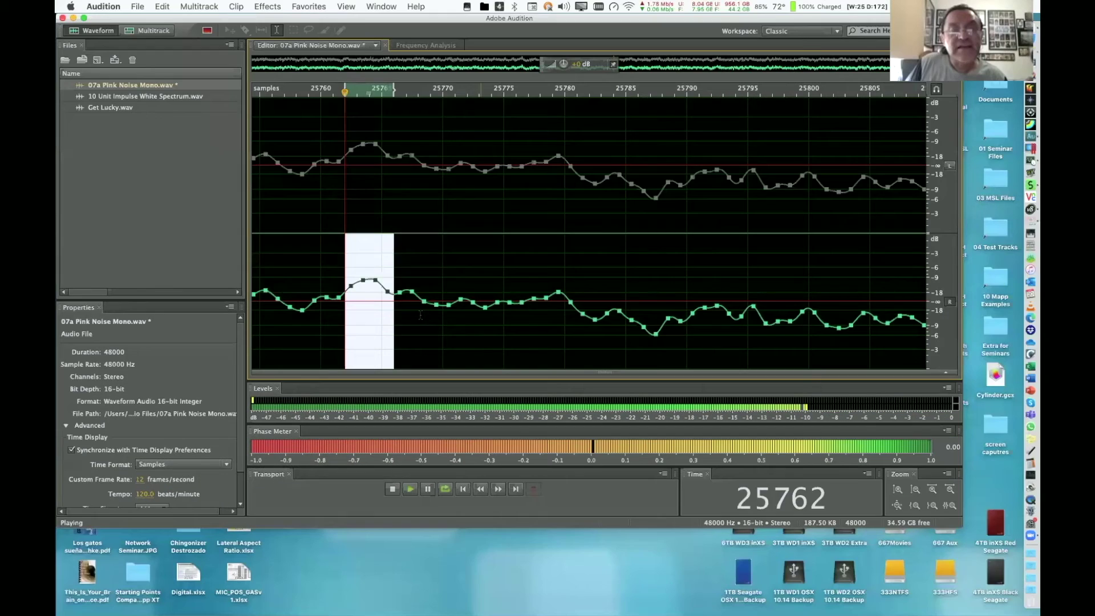
Stop playback, select eight right-channel samples starting at about 25769, and loop their playback
key("space")
key("Escape")
left_click_drag(442, 320, 528, 329)
key("space")
Inspect the eight-sample loop in Smaart's RTA at 6 kHz and in Spectre's oscilloscope
key("ctrl+r")
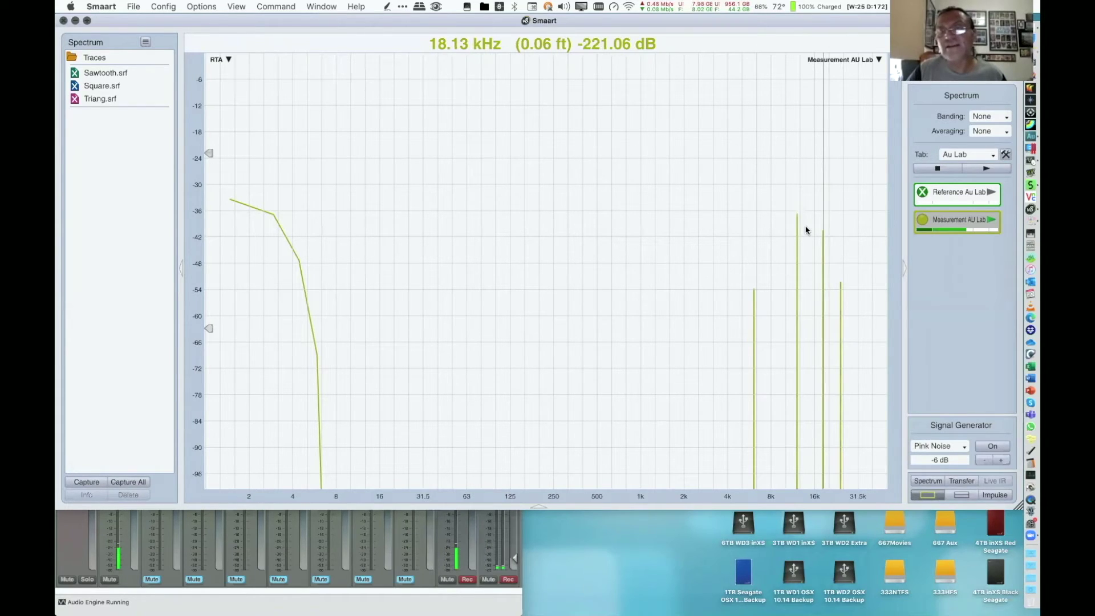
left_click(752, 254)
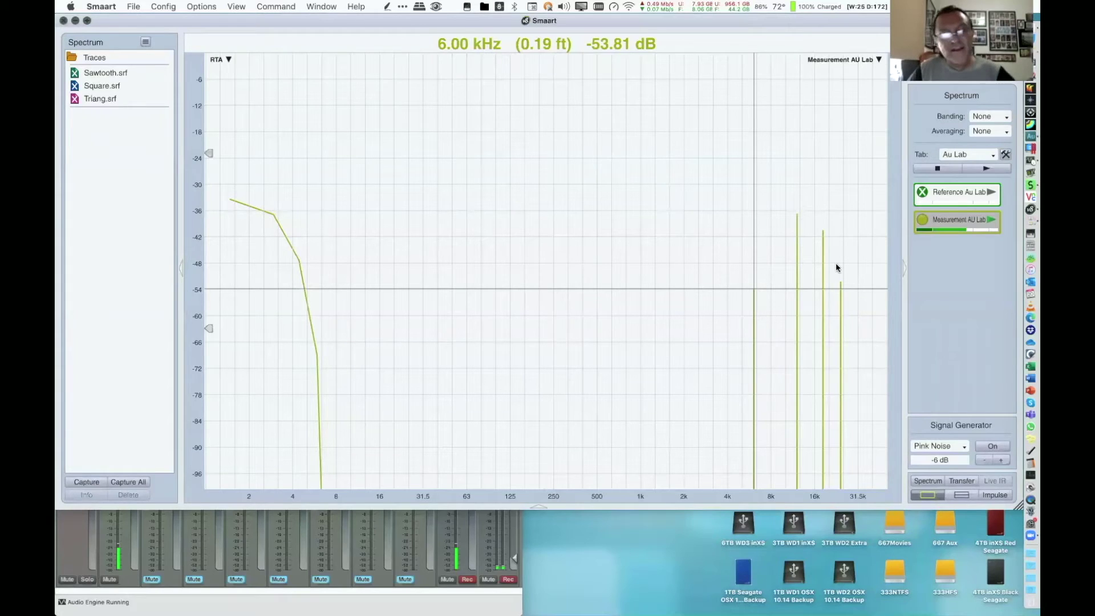
key("ctrl+4")
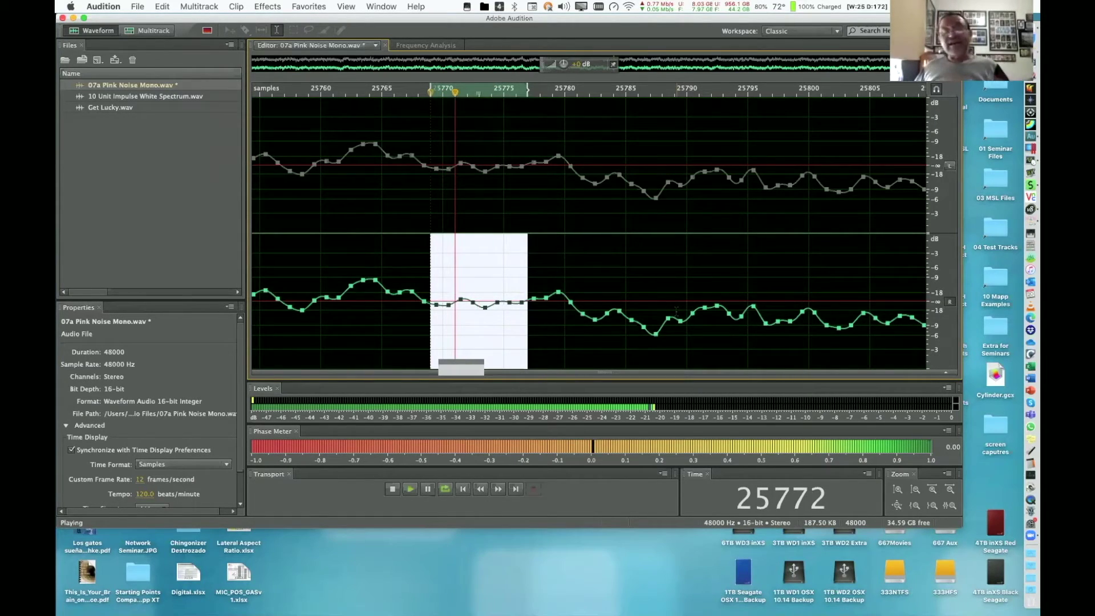
key("ctrl+Right")
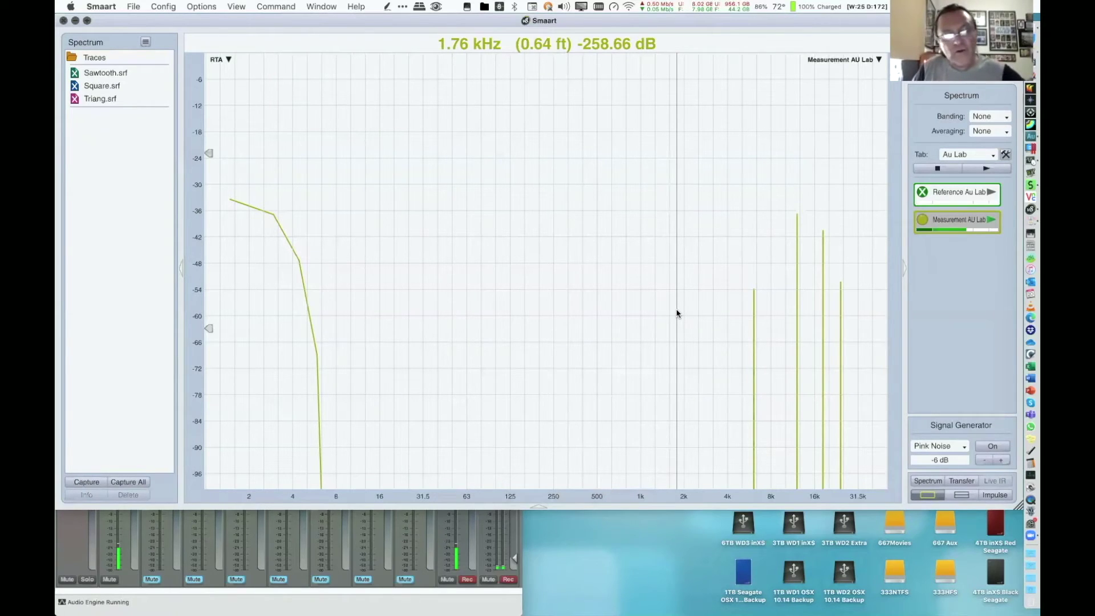
key("ctrl+d")
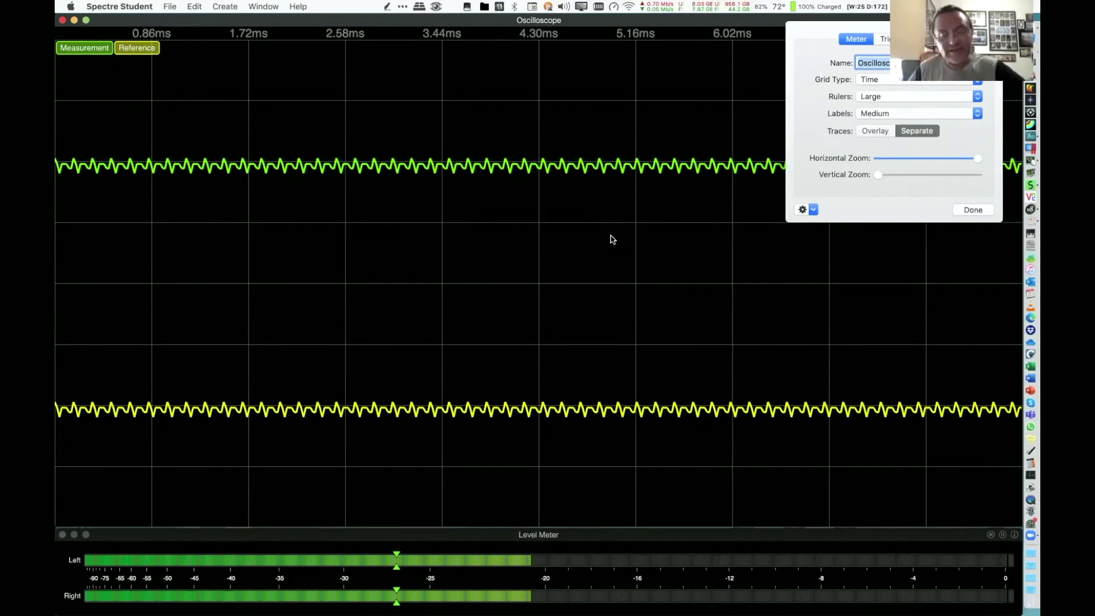
Return to Audition, select 16 right-channel samples starting at 25767, and loop their playback
key("ctrl+4")
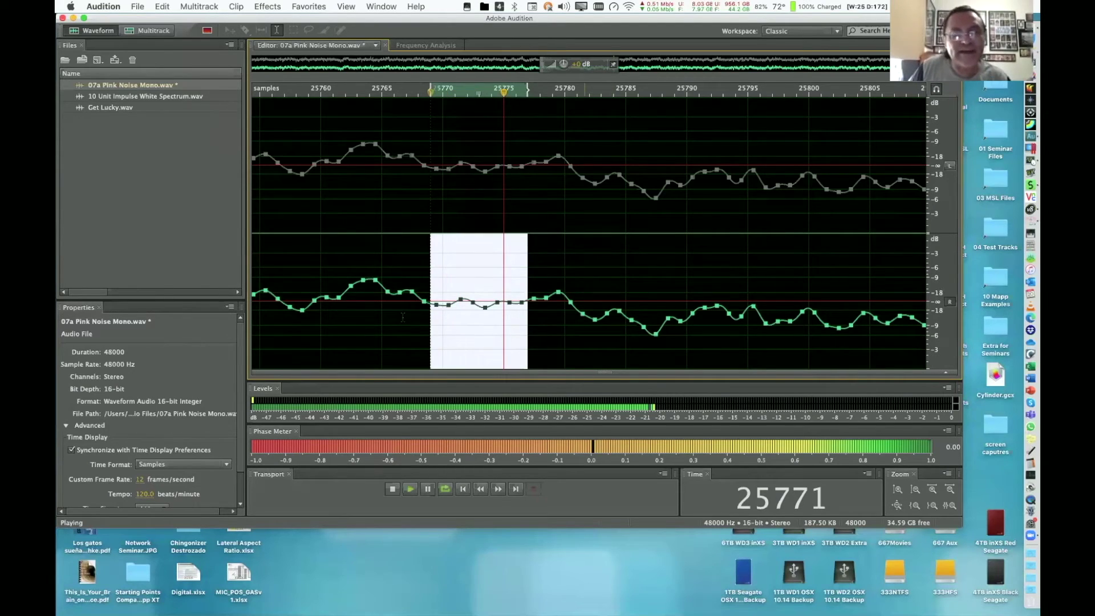
left_click_drag(406, 320, 602, 377)
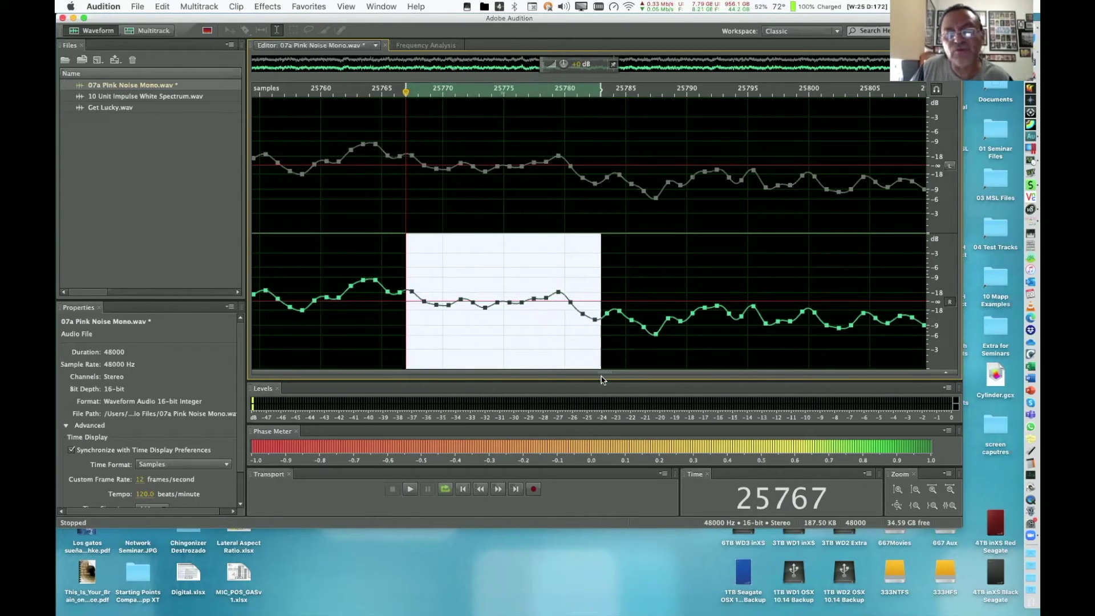
key("space")
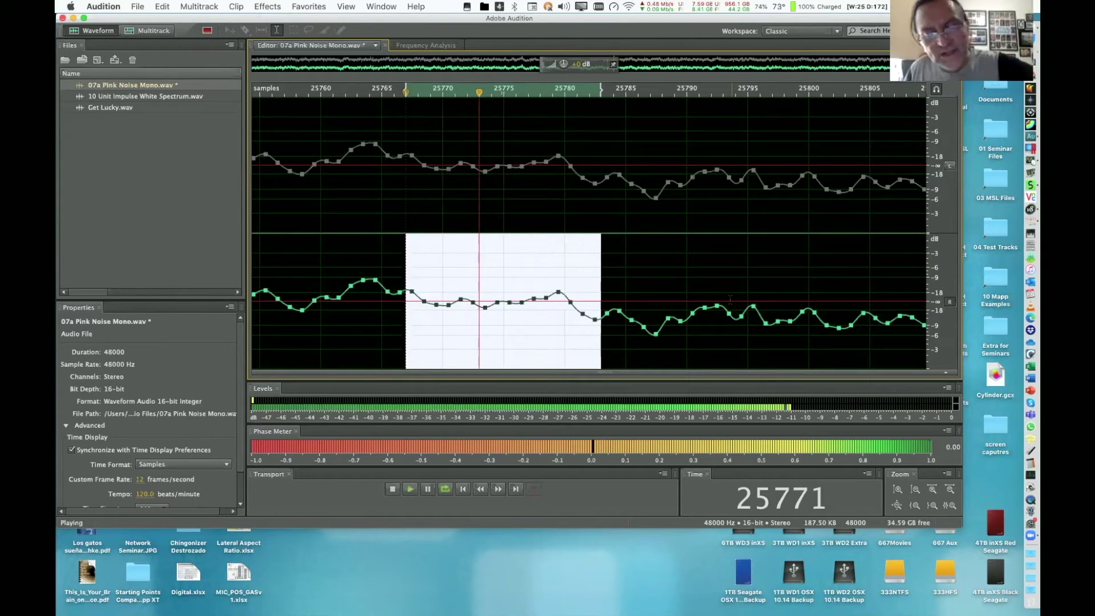
Inspect the 16-sample loop in Smaart's RTA up to 24 kHz and in Spectre's oscilloscope at maximum Horizontal Zoom
key("ctrl+Left")
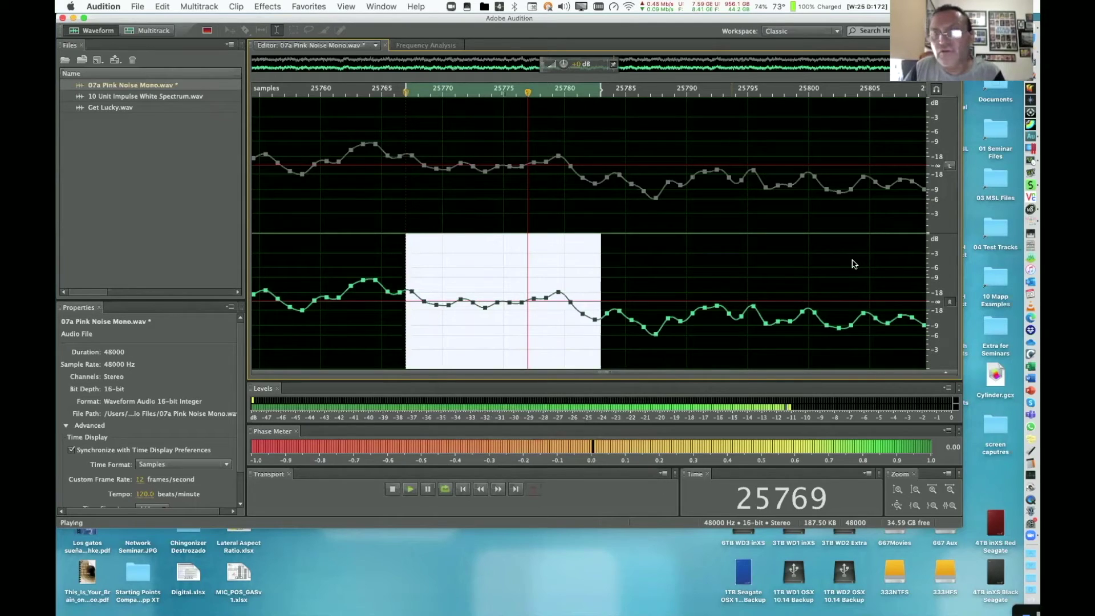
key("ctrl+Down")
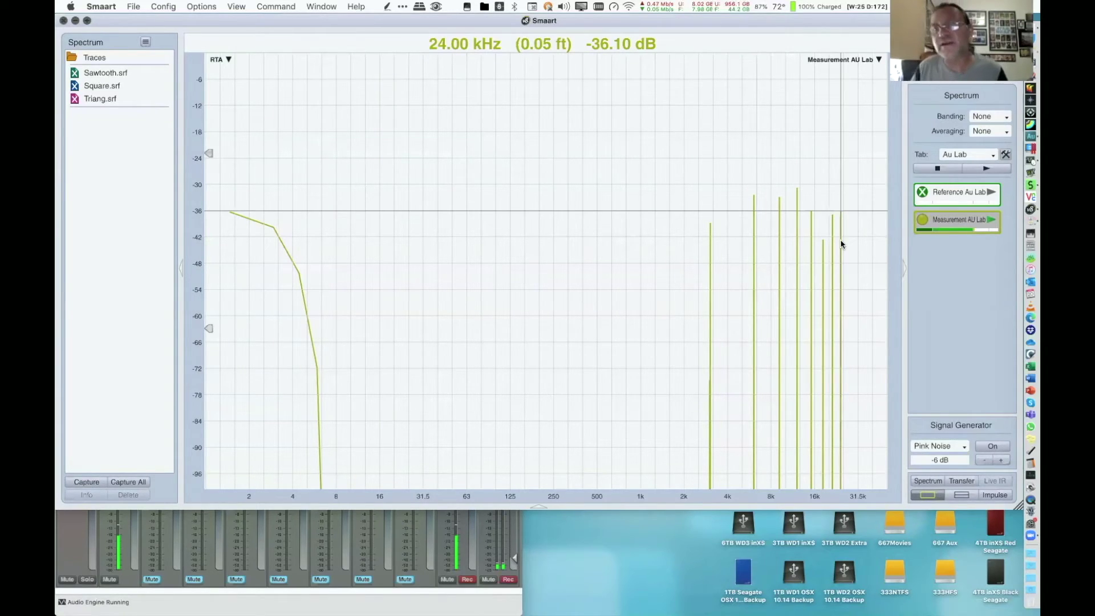
key("super+Tab")
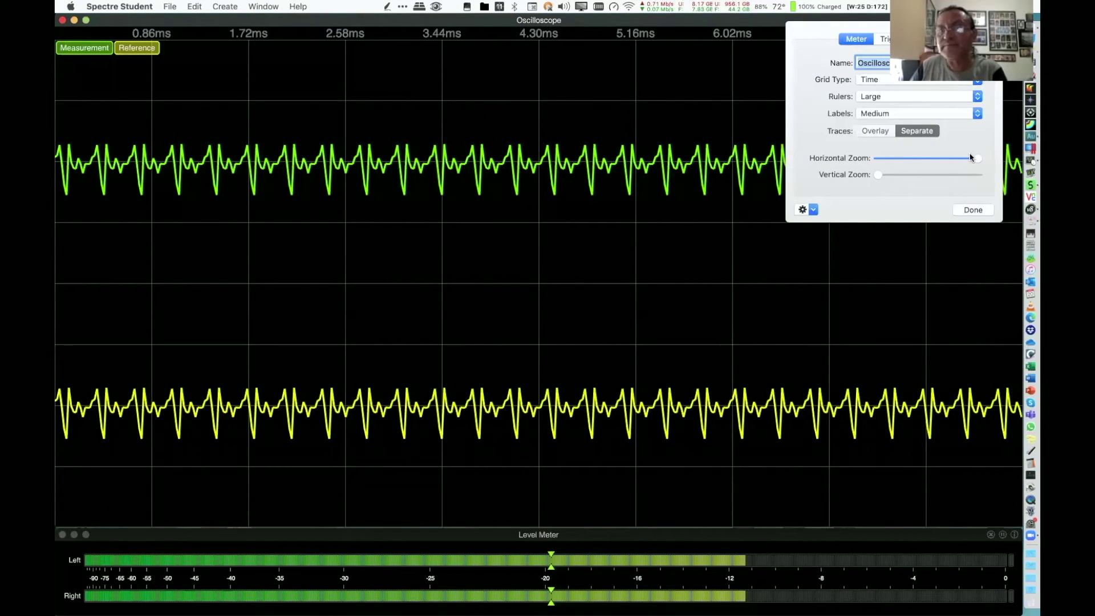
left_click_drag(934, 158, 984, 159)
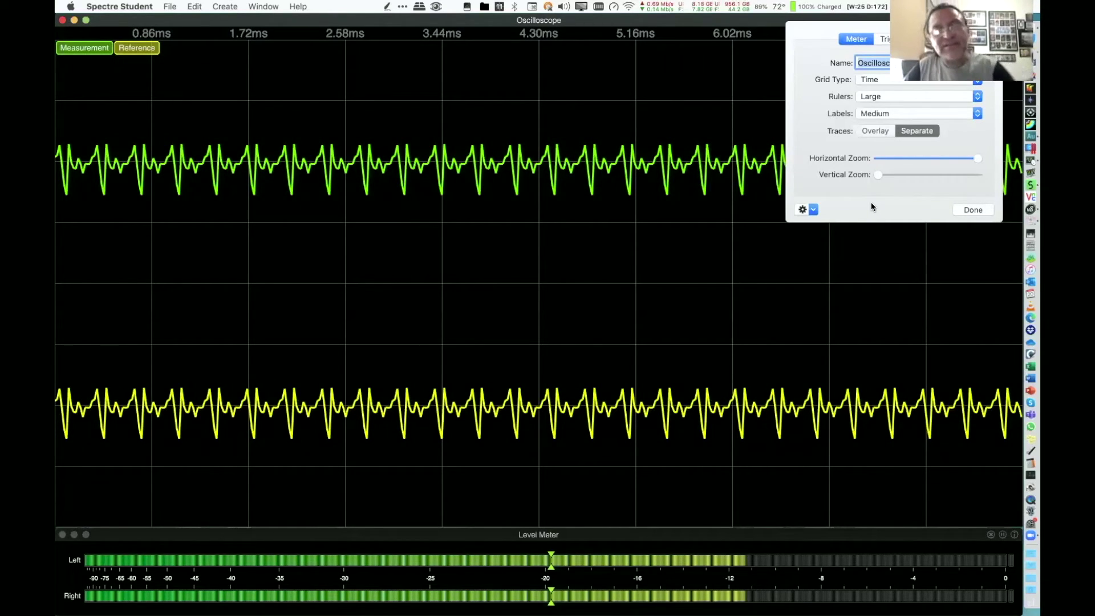
Return to Audition, stop playback, and undo the edits to 07a Pink Noise Mono.wav to restore the full-length file
key("ctrl+4")
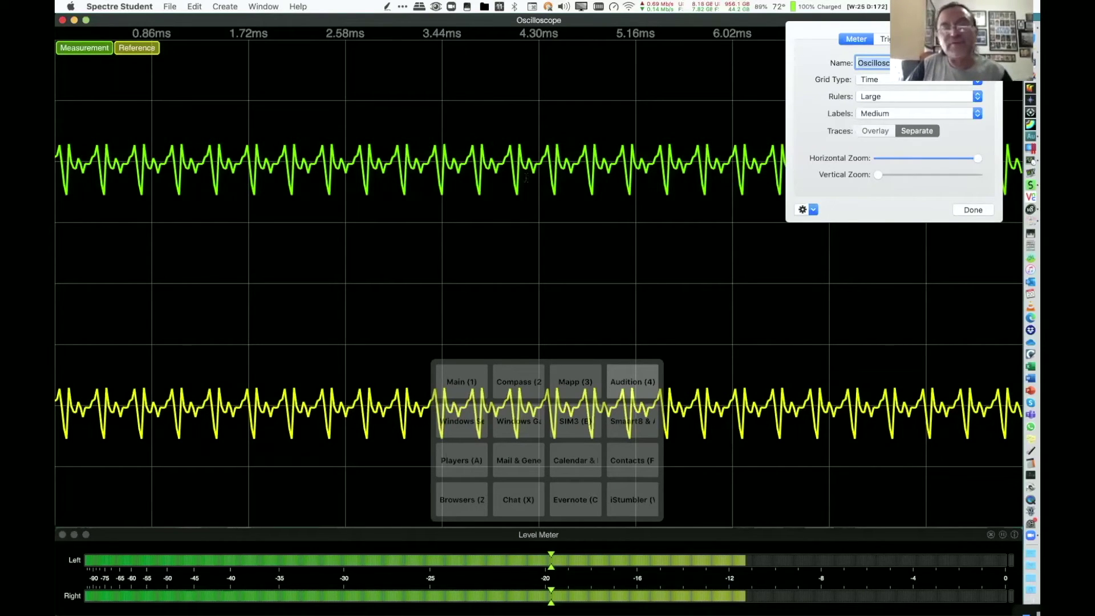
key("4")
key("space")
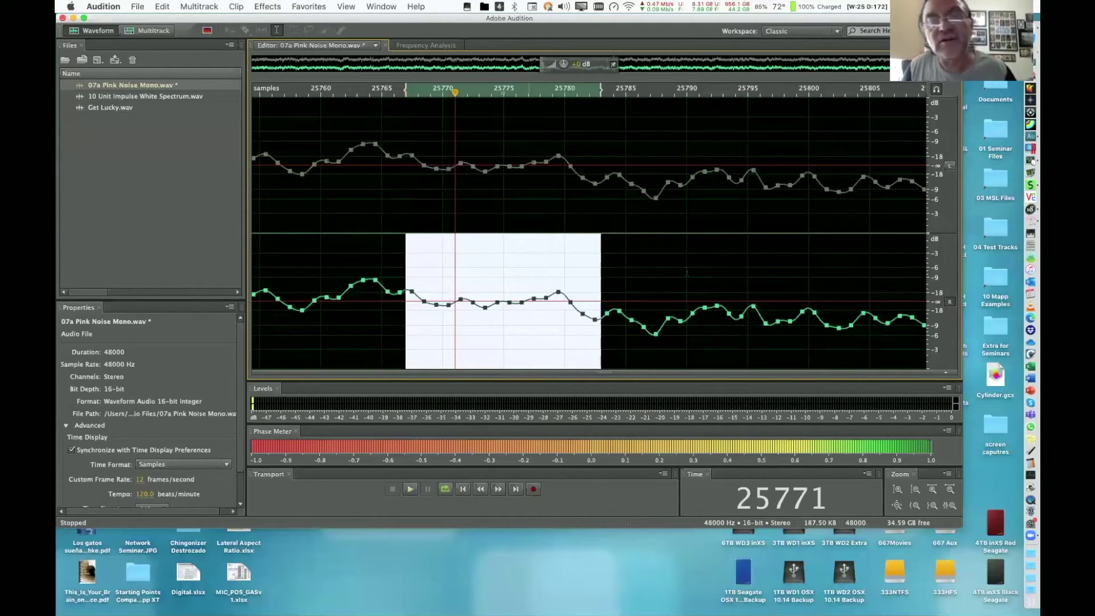
key("super+shift+a")
scroll(686, 267, "down", 3)
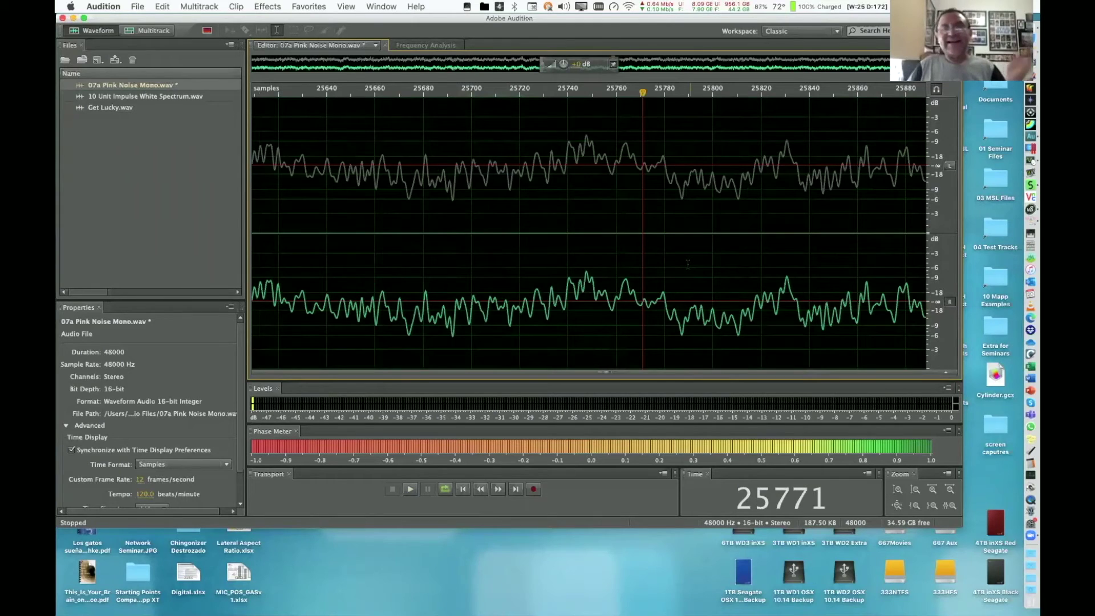
scroll(688, 265, "down", 10)
key("super+z")
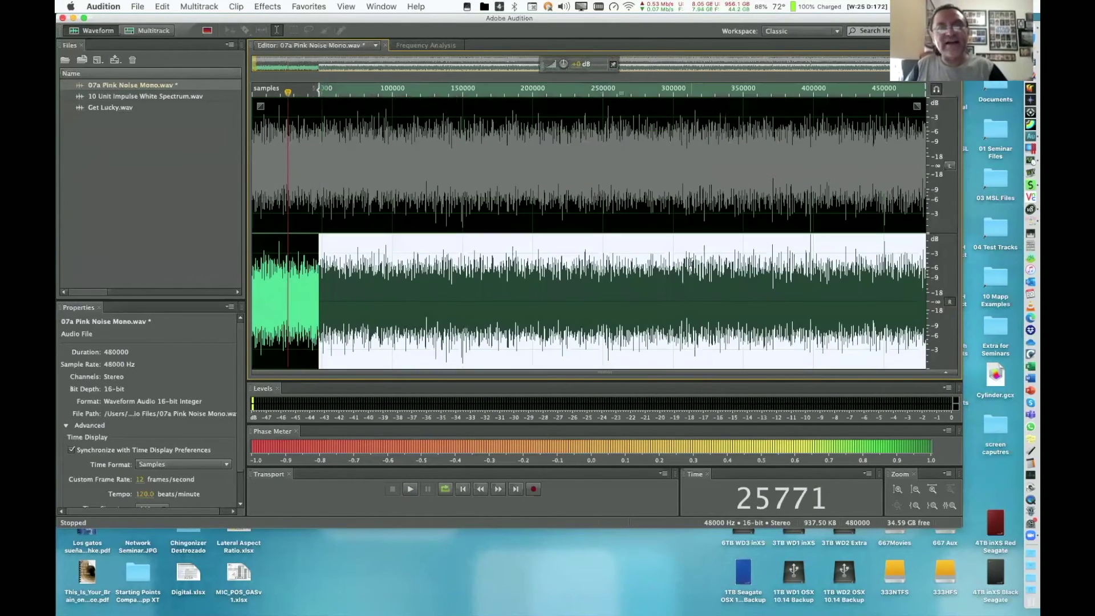
key("super+z")
Toggle the left channel on and off again, and loop playback of the entire right-channel pink noise
left_click(949, 166)
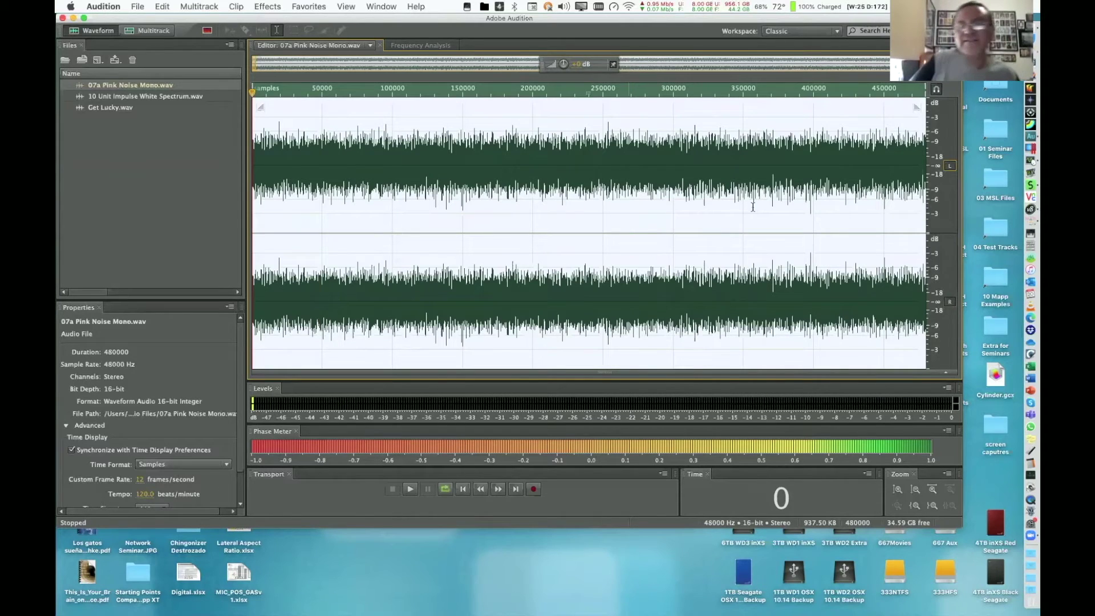
left_click(950, 166)
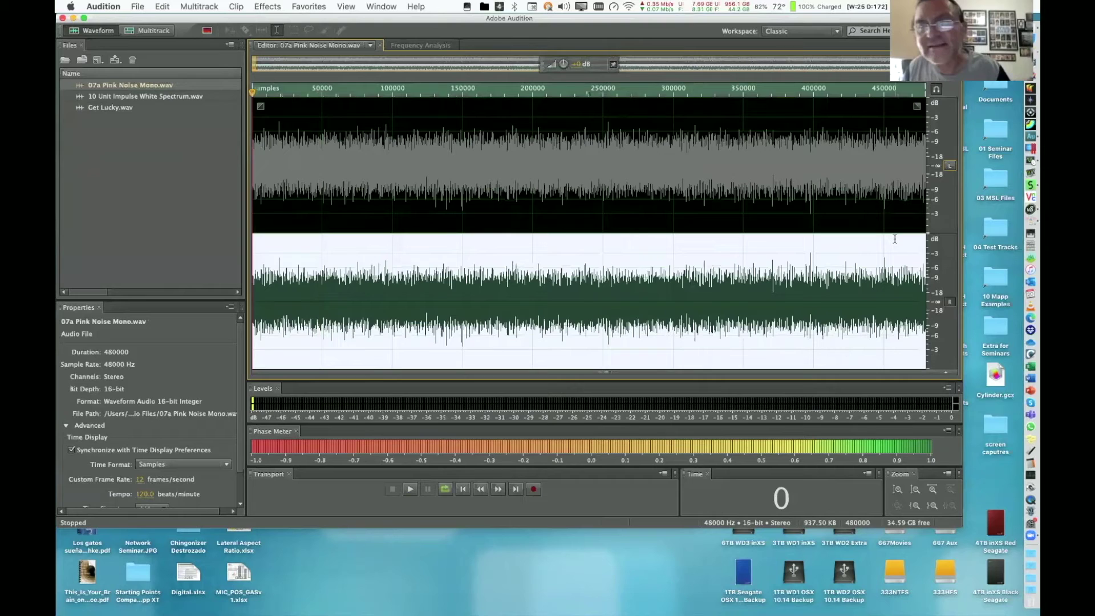
key("space")
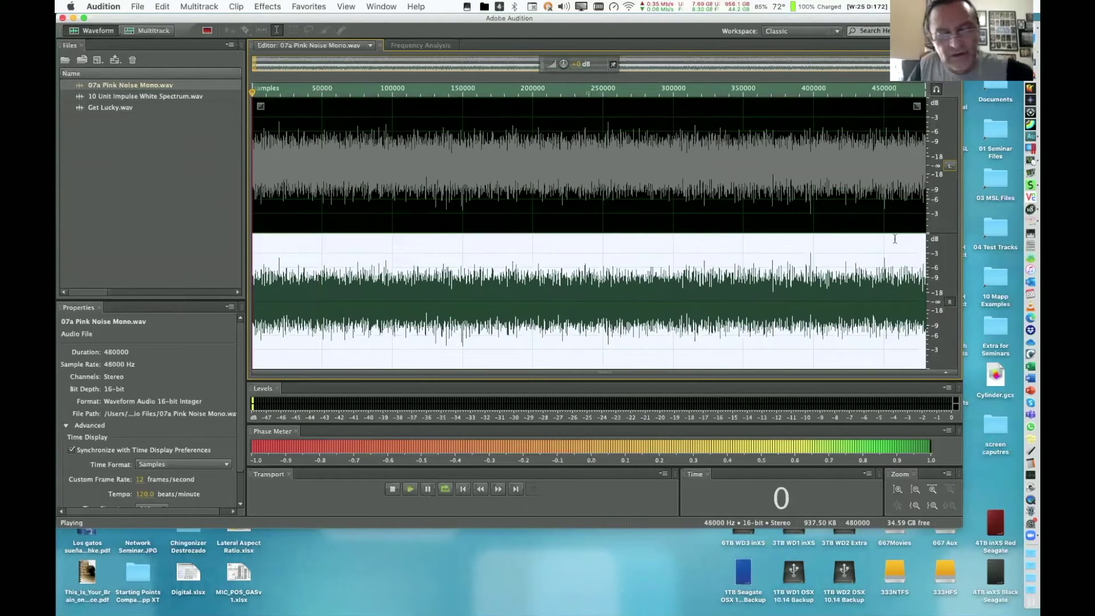
Inspect the full pink noise spectrum in Smaart's RTA, and switch to Spectre's oscilloscope
key("ctrl+r")
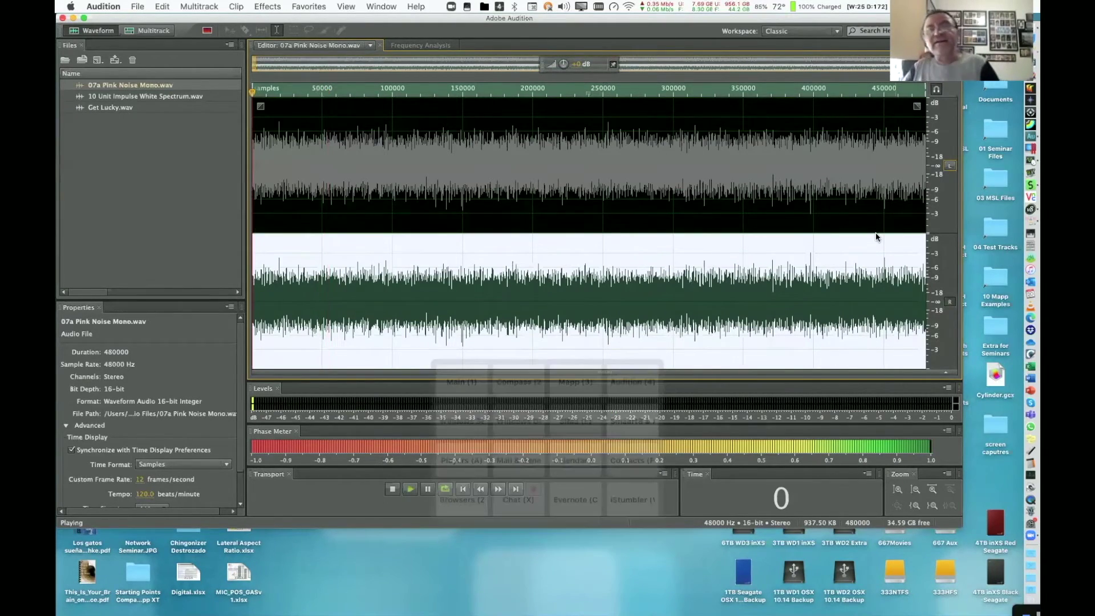
left_click(1032, 262)
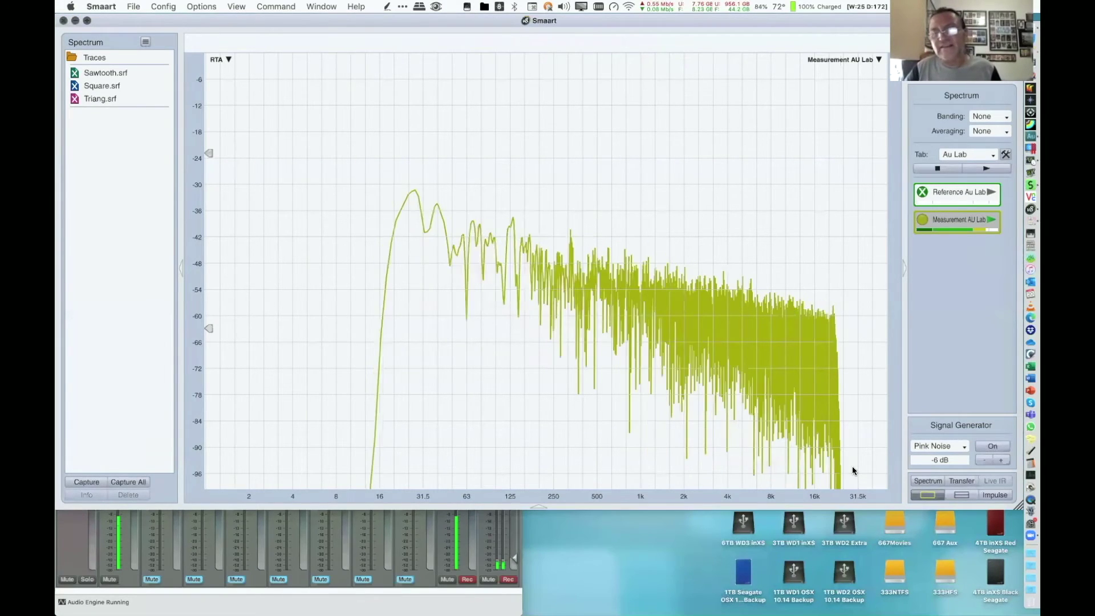
left_click(393, 266)
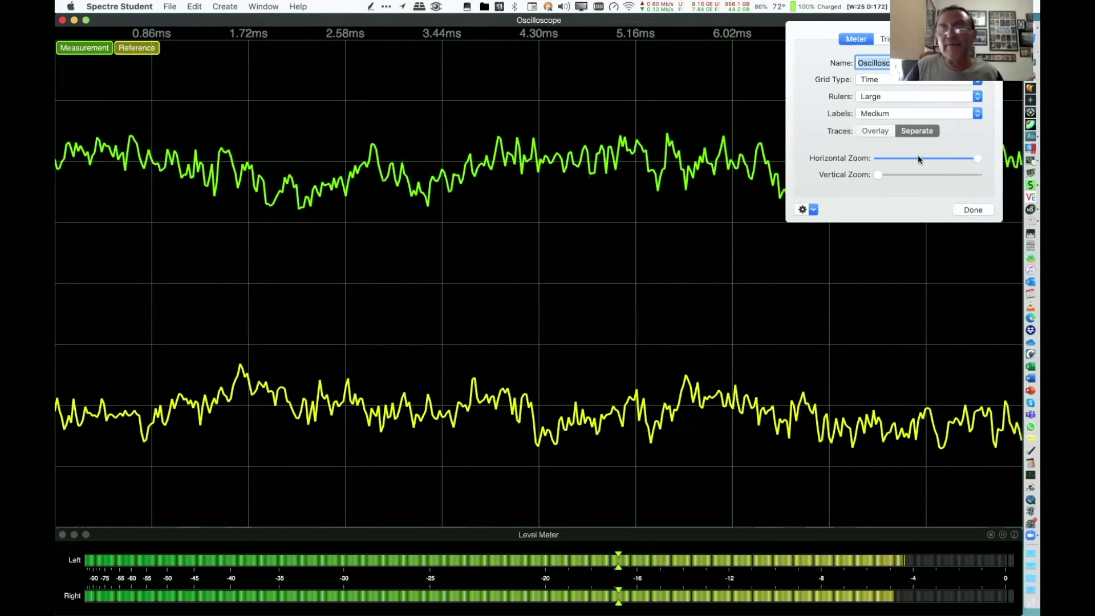
Reduce the oscilloscope's Horizontal Zoom to 2 ms per grid division and close the Meter settings
mouse_move(918, 158)
left_mouse_down()
mouse_move(906, 158)
mouse_move(931, 171)
mouse_move(883, 163)
mouse_move(915, 163)
left_mouse_up()
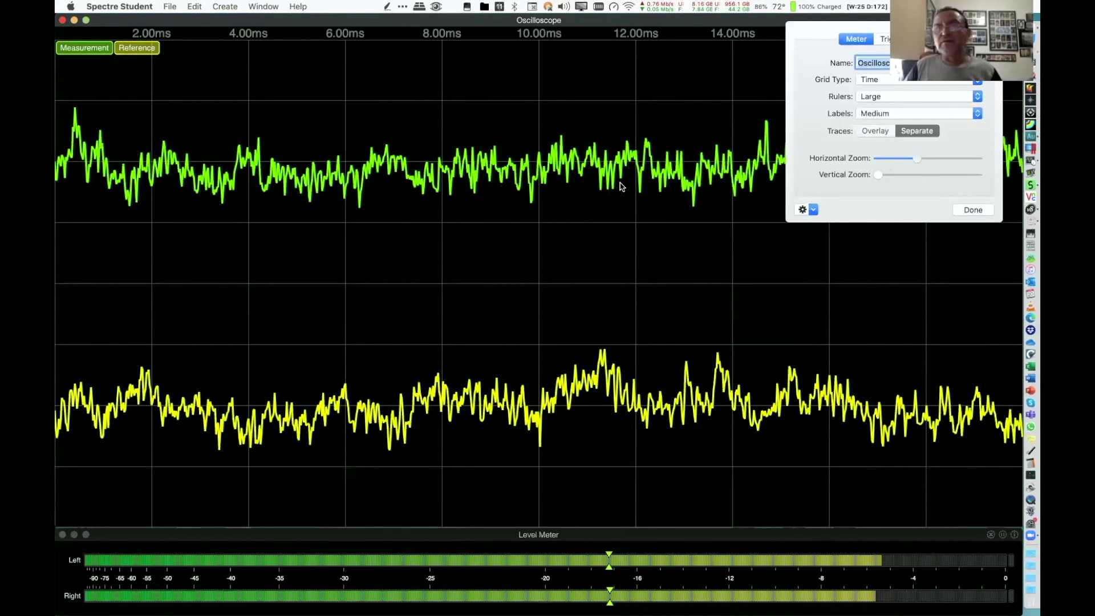
left_click(228, 62)
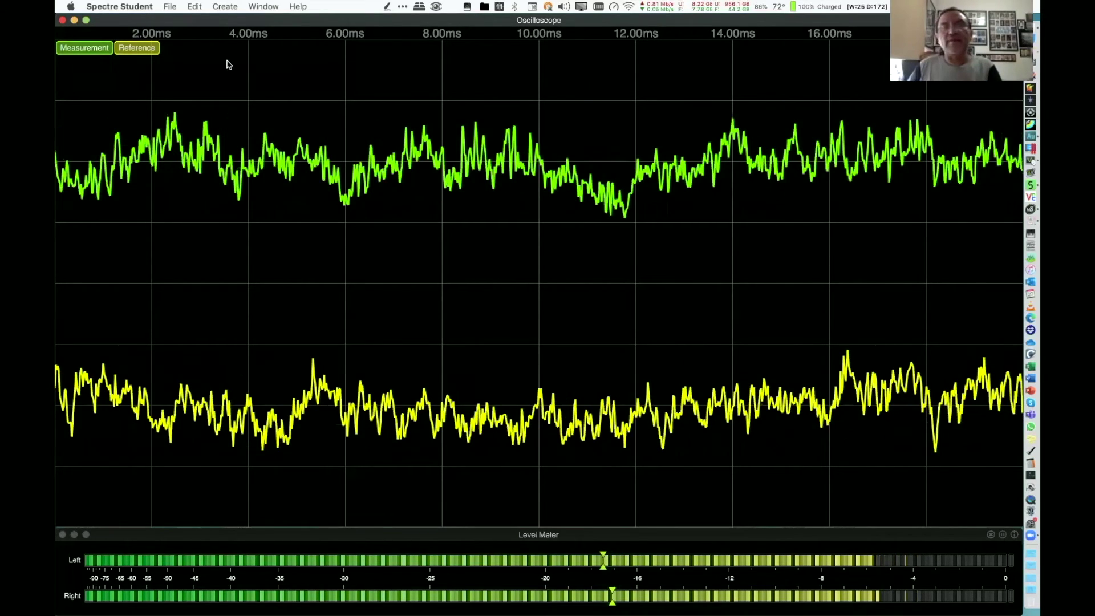
Return to Audition and open Get Lucky.wav in the waveform editor
left_click(1031, 113)
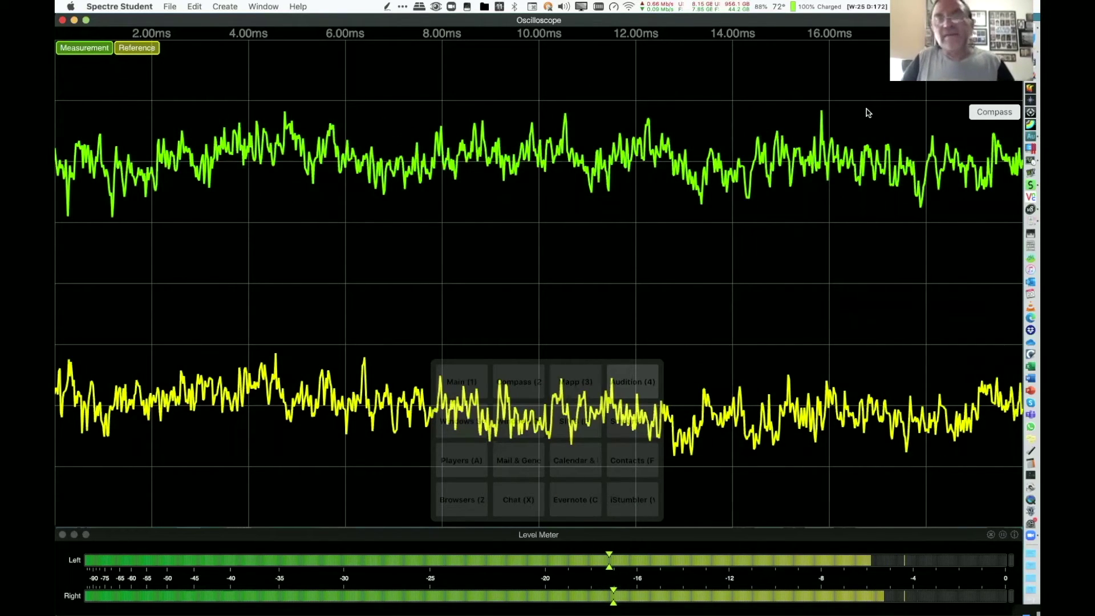
key("4")
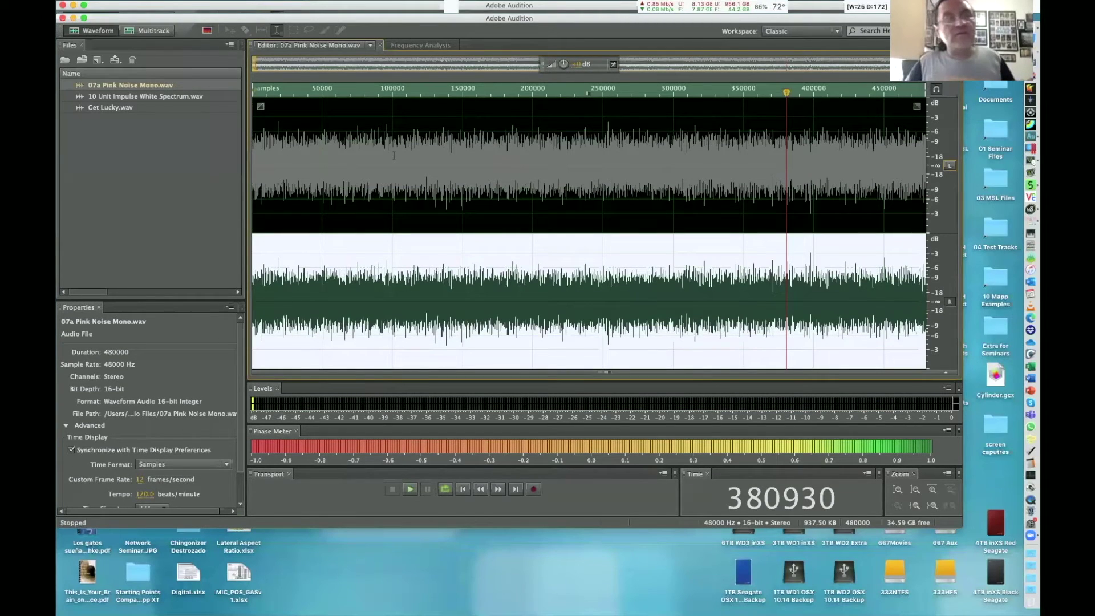
double_click(105, 112)
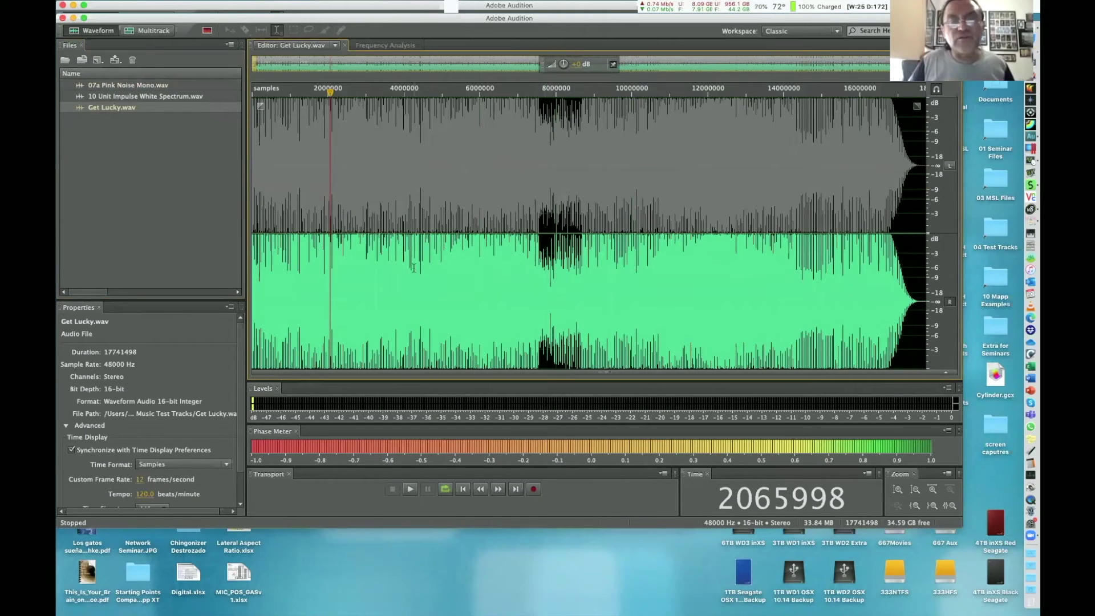
Set the time display to Decimal (mm:ss.ddd) and turn off loop playback
right_click(799, 502)
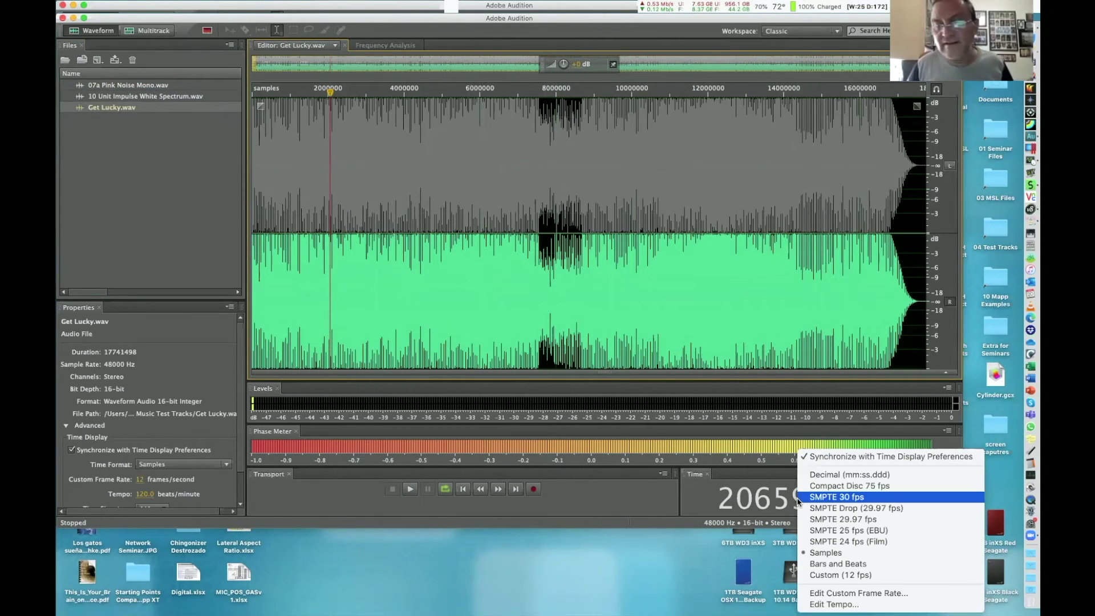
left_click(823, 476)
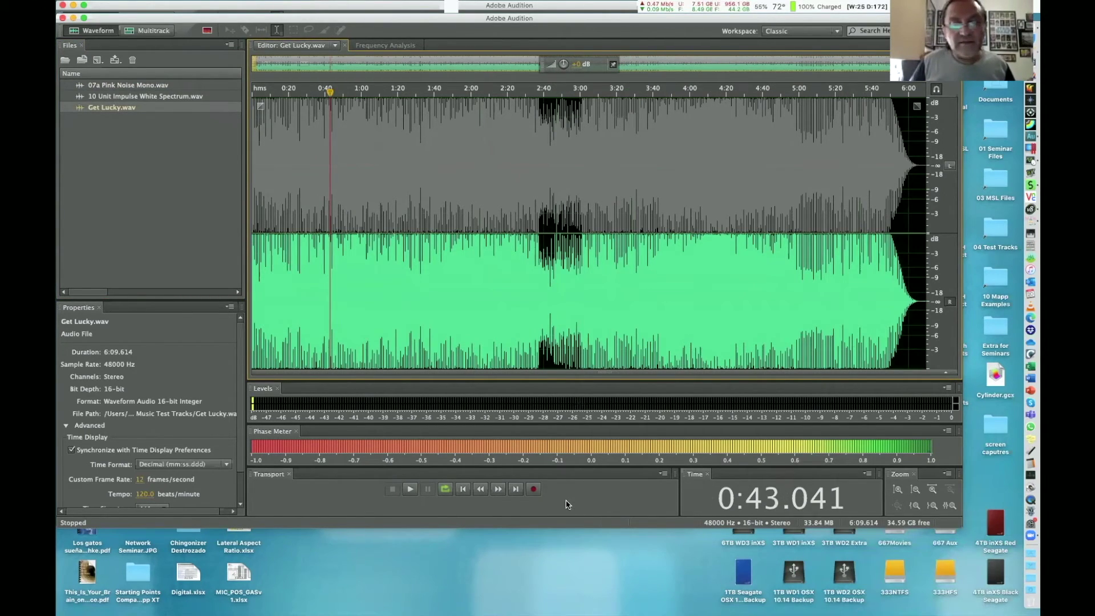
left_click(448, 489)
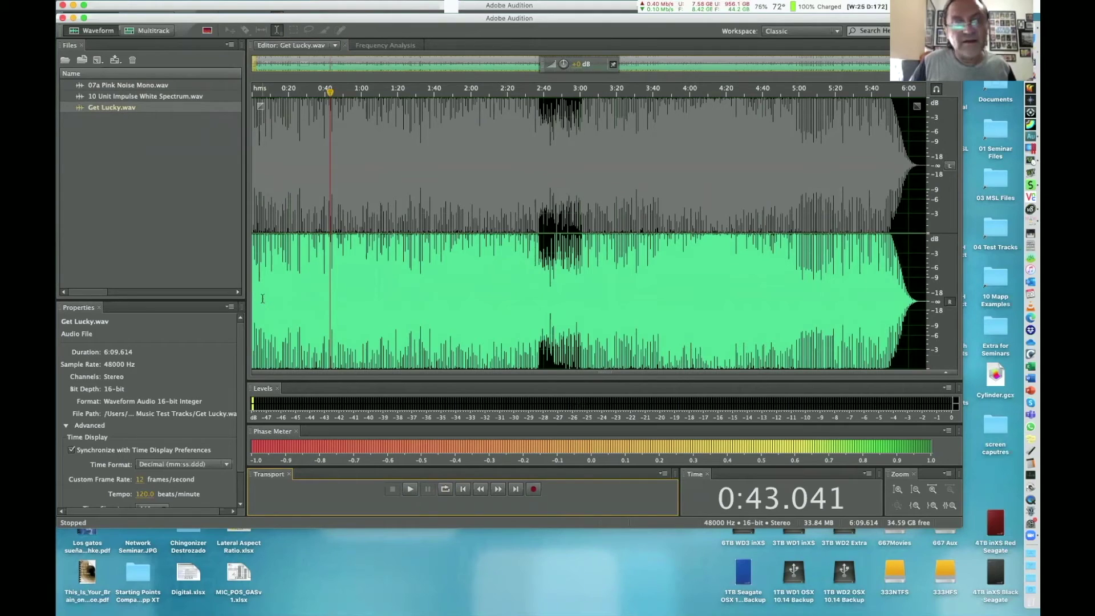
Select the right channel of Get Lucky.wav from its start to about 6 seconds
left_click(262, 298)
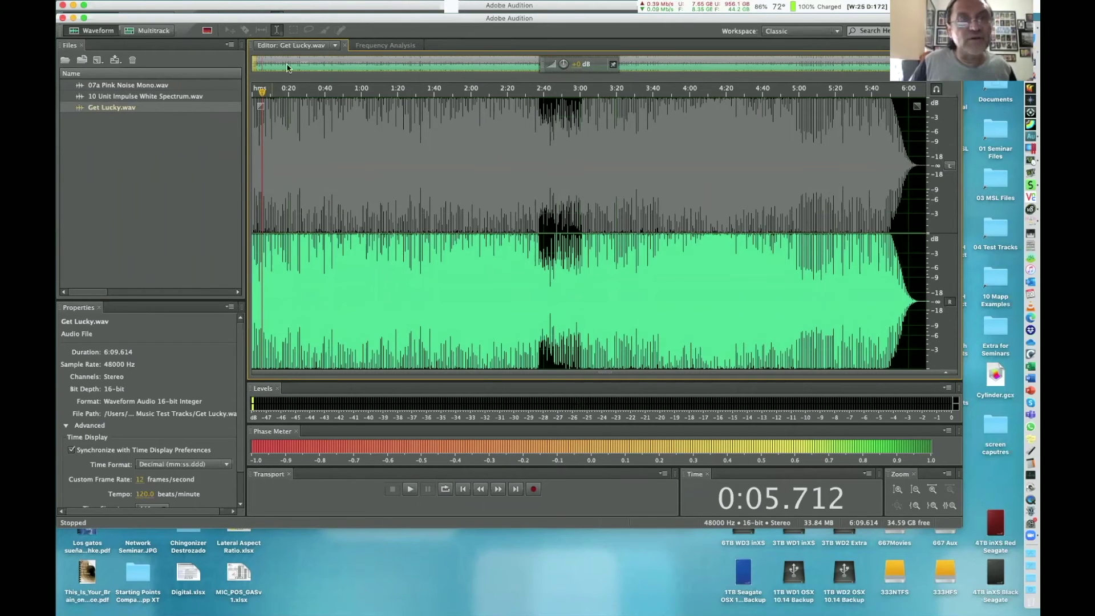
left_click_drag(270, 69, 332, 69)
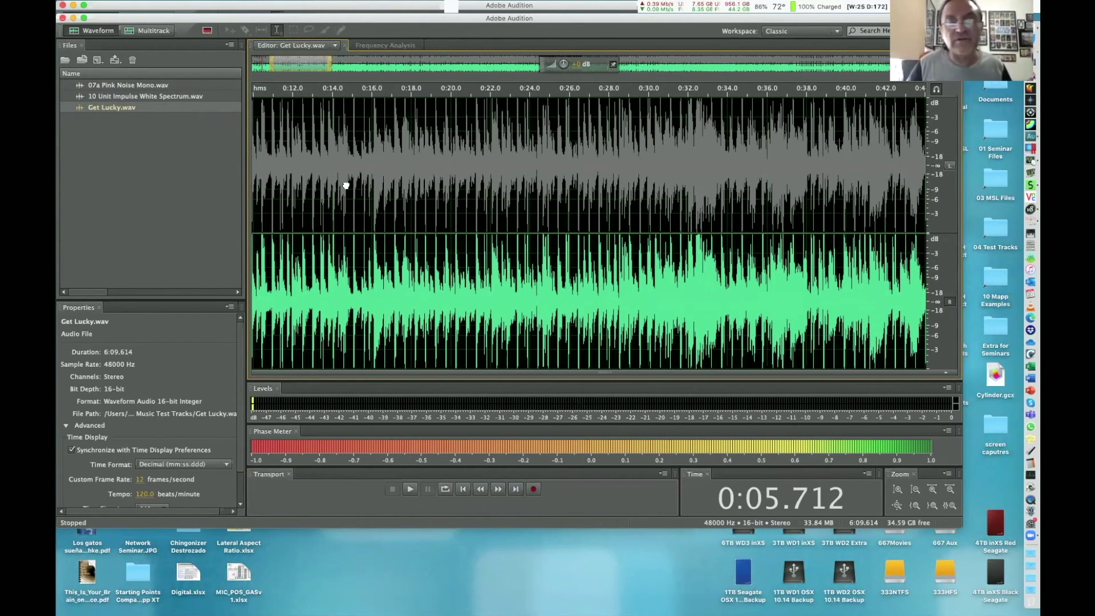
left_click_drag(346, 185, 541, 288)
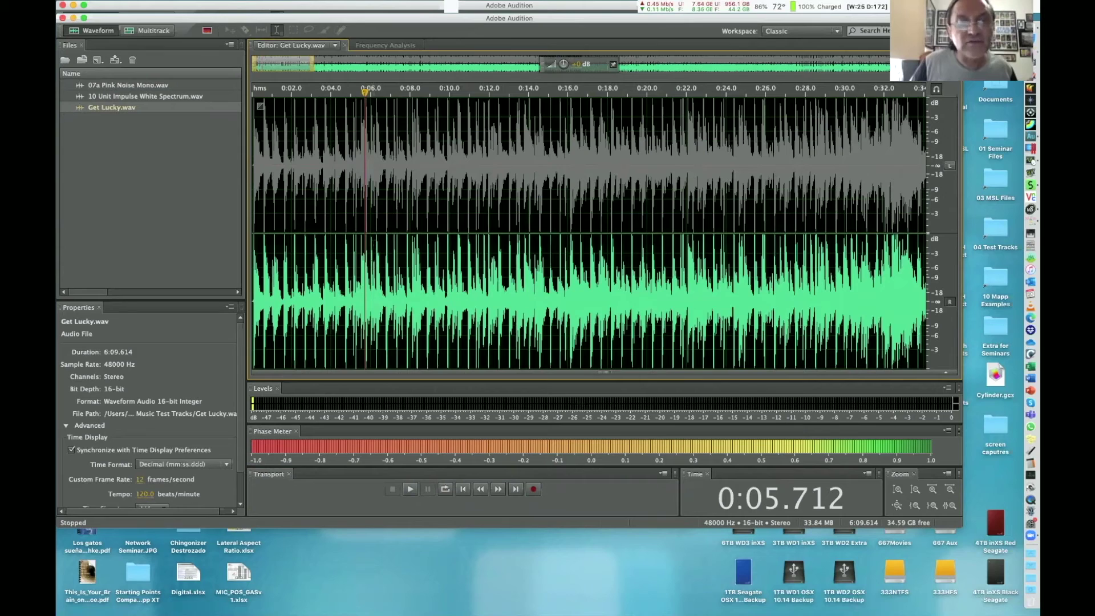
left_click(373, 100)
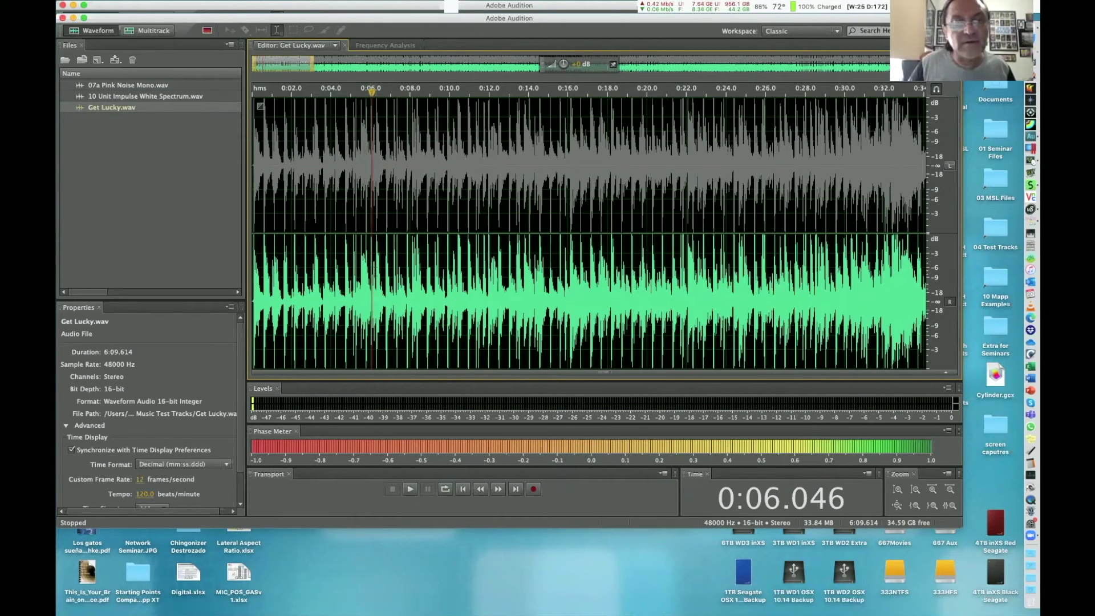
left_click(371, 268)
key("shift+Home")
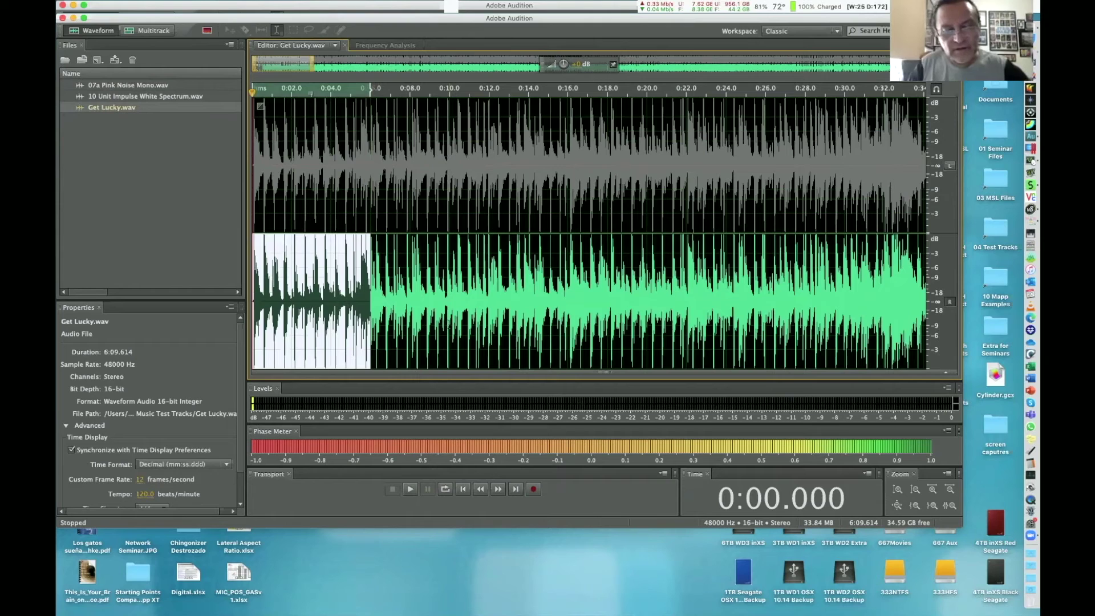
Play the selected passage of Get Lucky.wav, watch its right-channel signal in Spectre's oscilloscope and return to Audition
key("space")
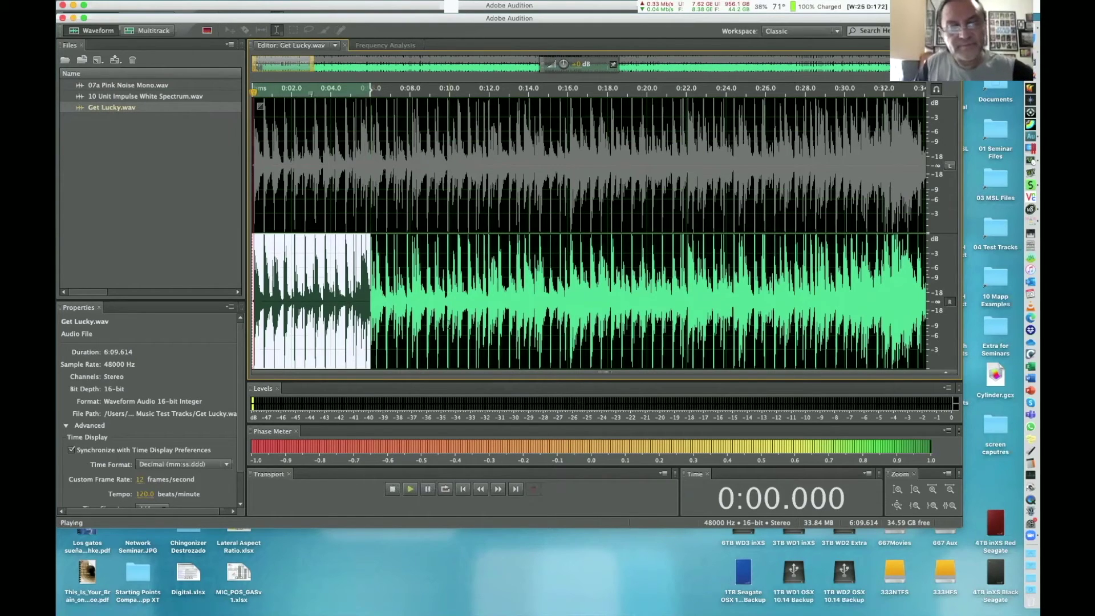
key("r")
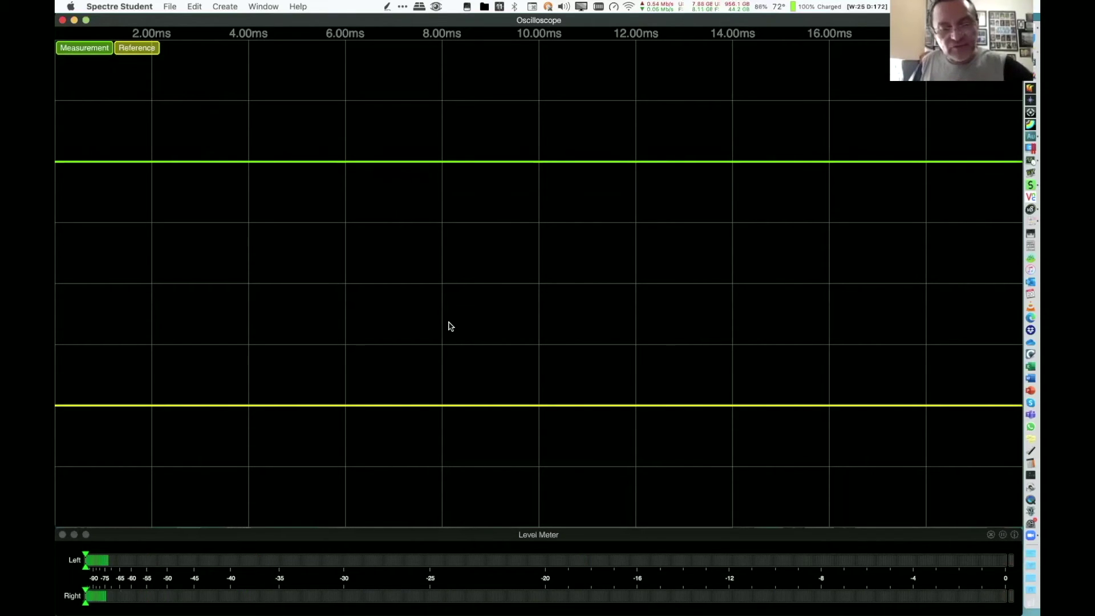
key("ctrl+4")
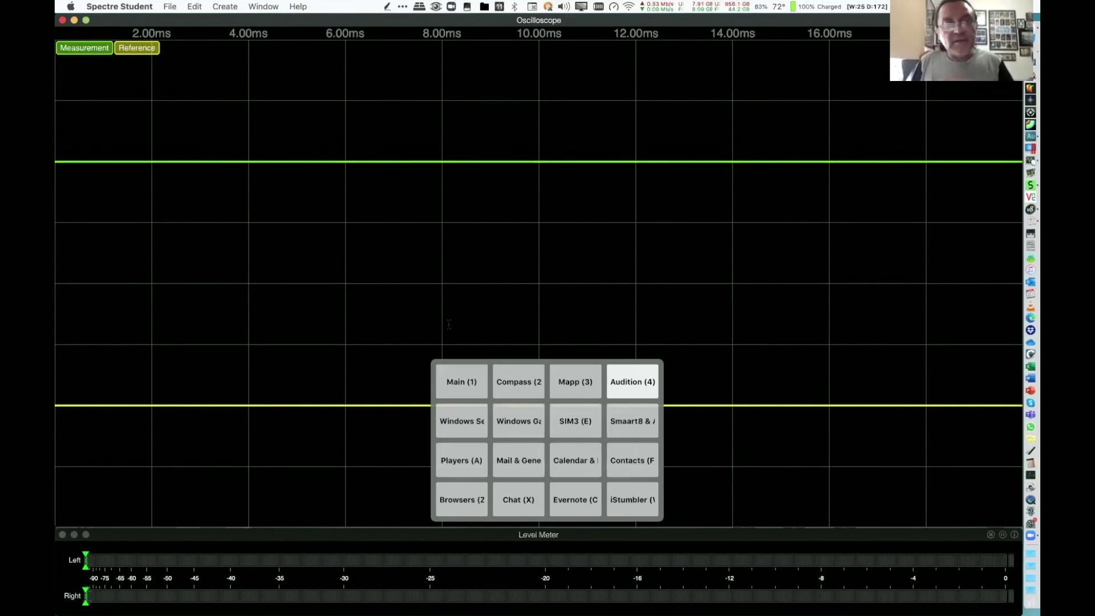
key("4")
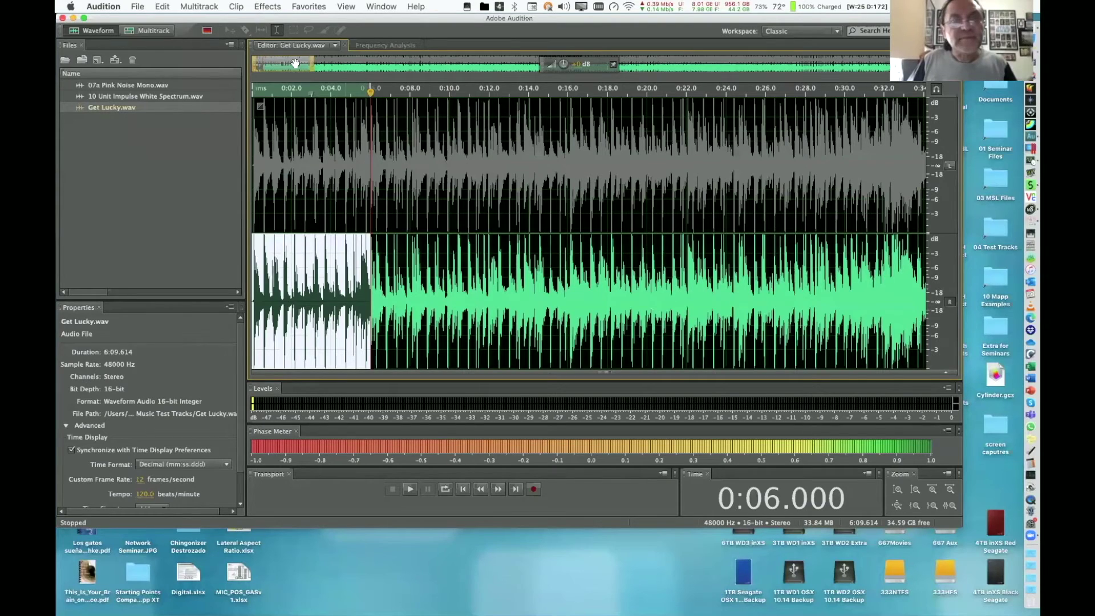
Replay the selected passage from its start, view its spectrum in Smaart and return to Audition
left_click(463, 489)
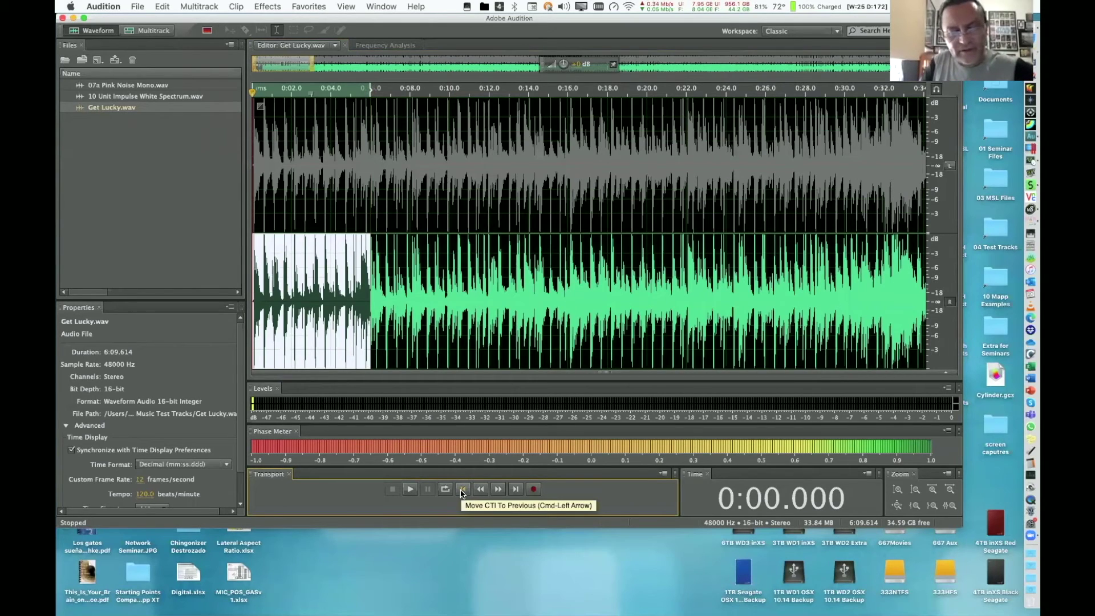
key("space")
key("Escape")
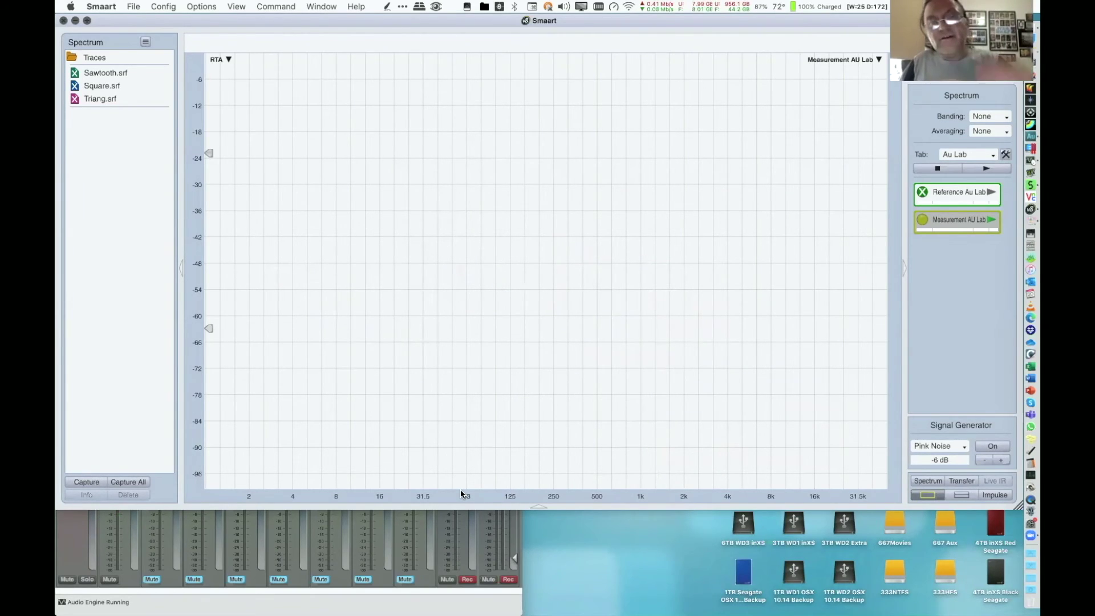
key("ctrl+4")
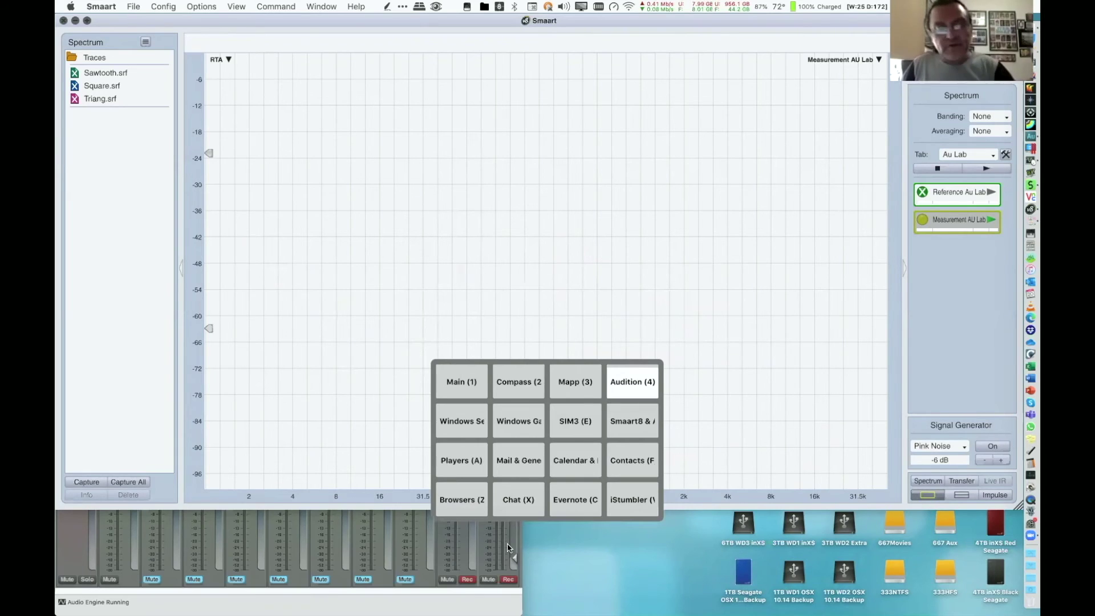
left_click(557, 506)
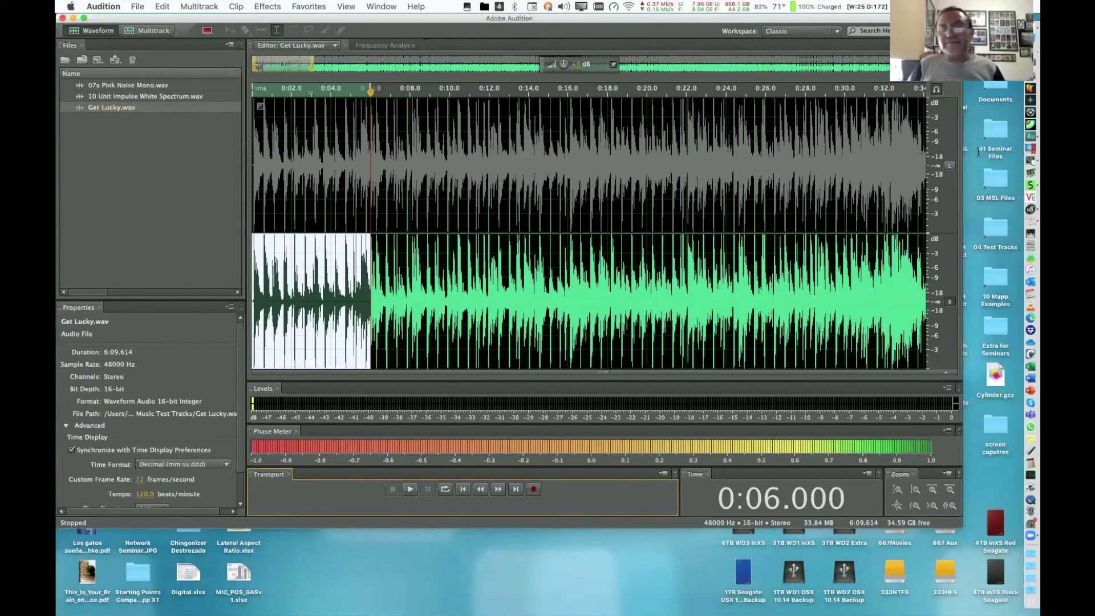
Re-enable the left channel and delete the first 14 seconds of Get Lucky.wav from both channels
left_click(949, 165)
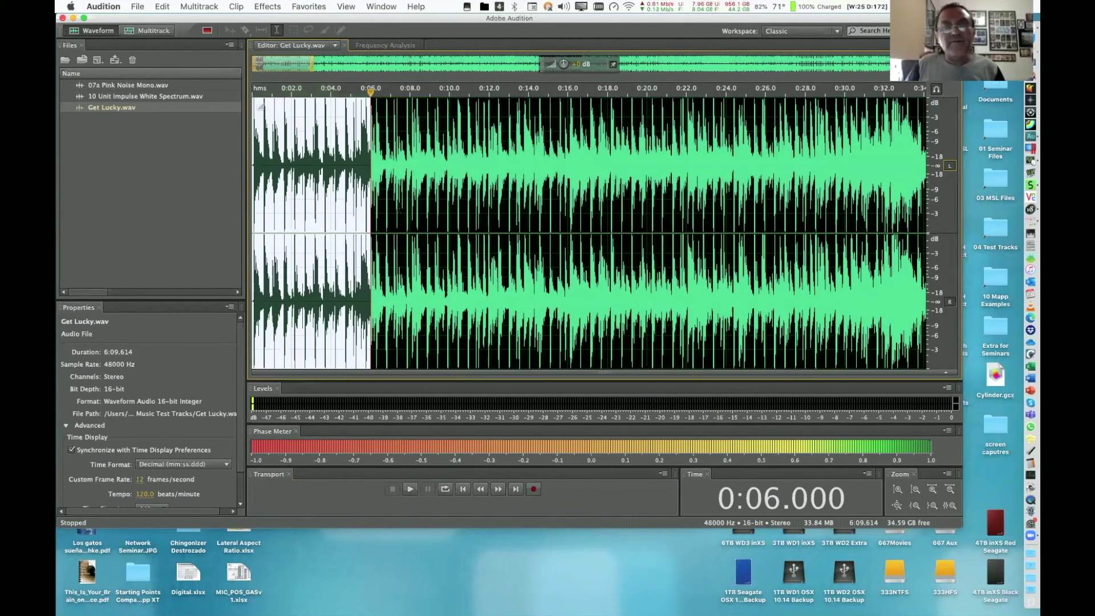
left_click(517, 237)
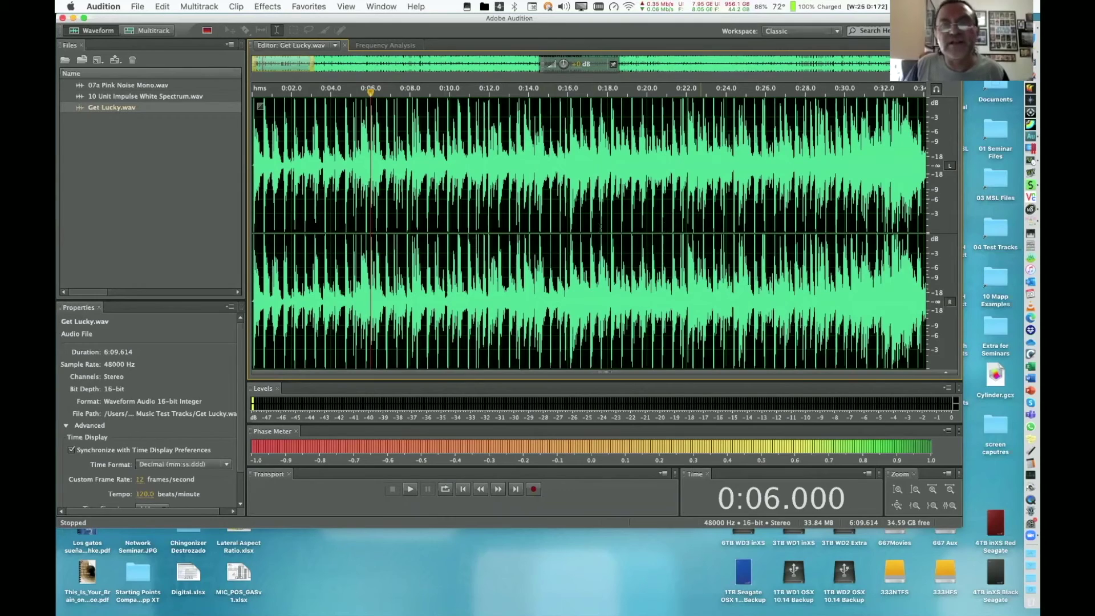
left_click(594, 228)
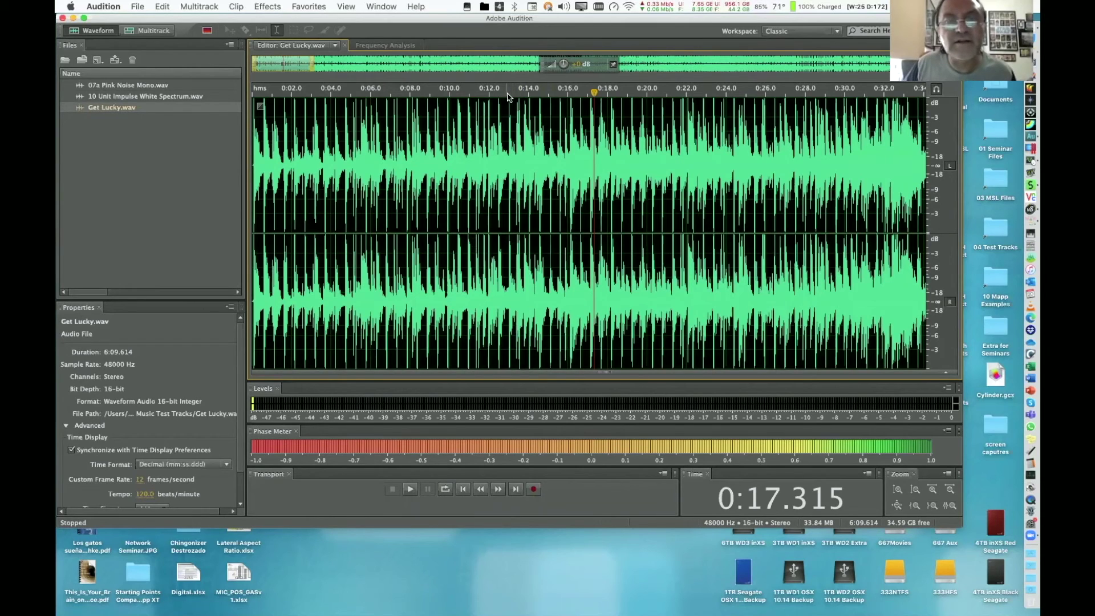
left_click(254, 92)
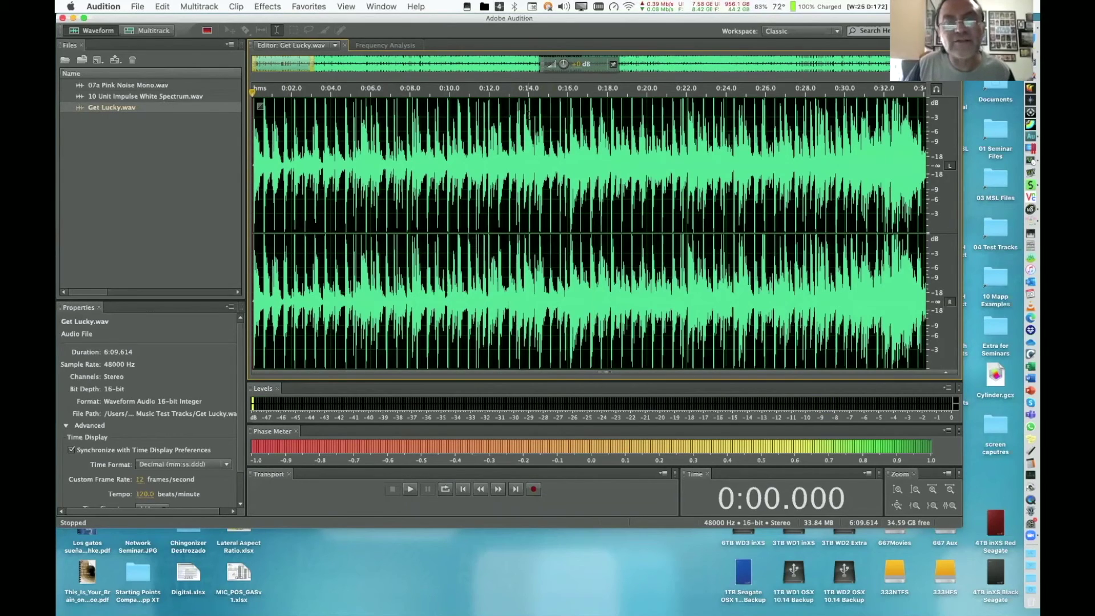
left_click(529, 91)
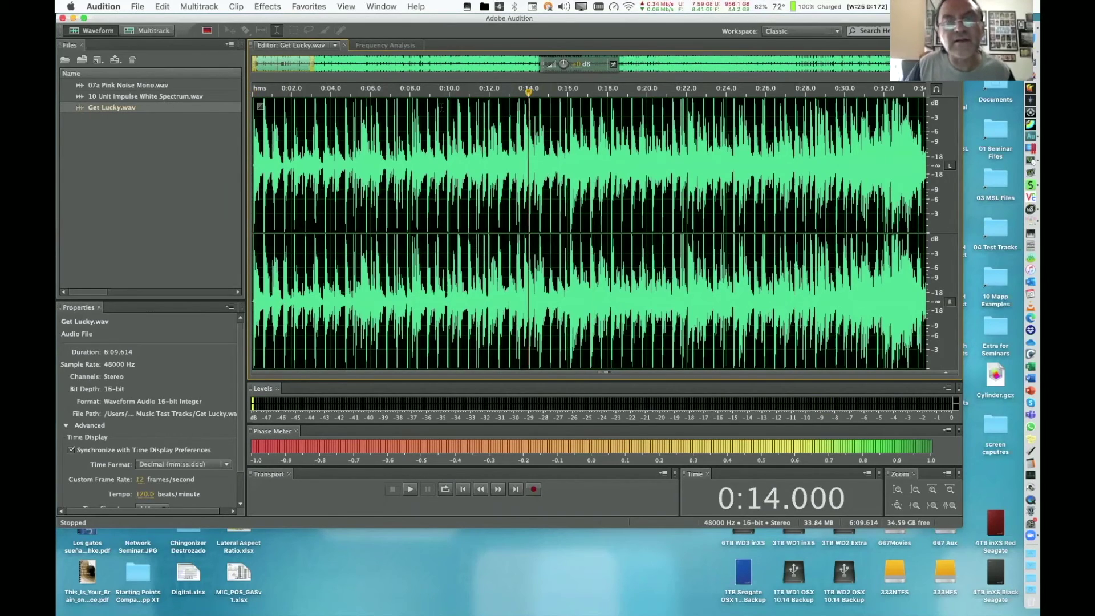
left_click_drag(529, 103, 168, 69)
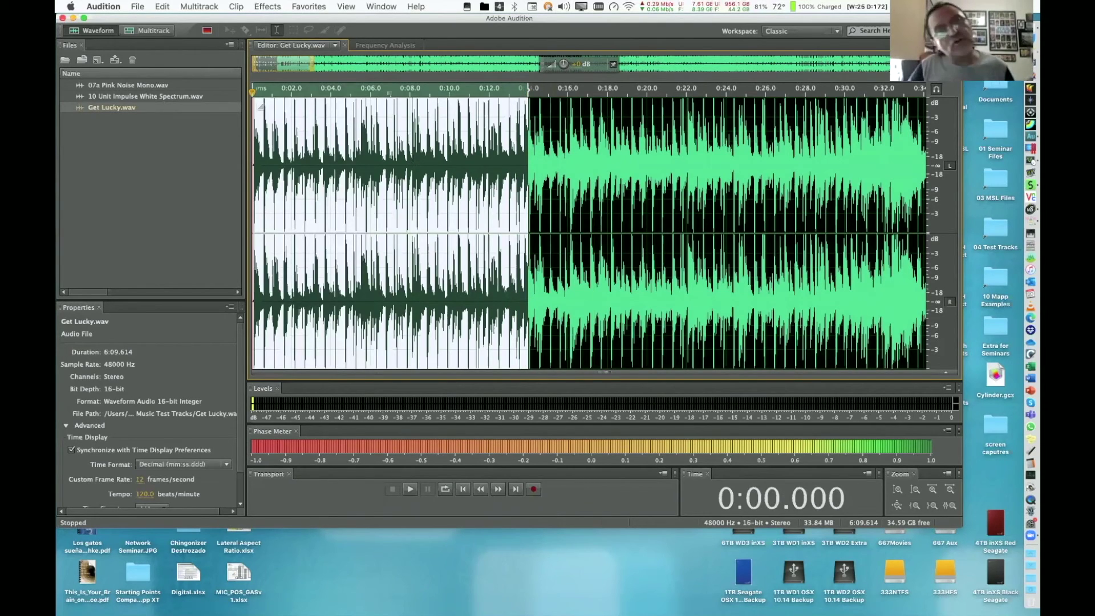
key("Delete")
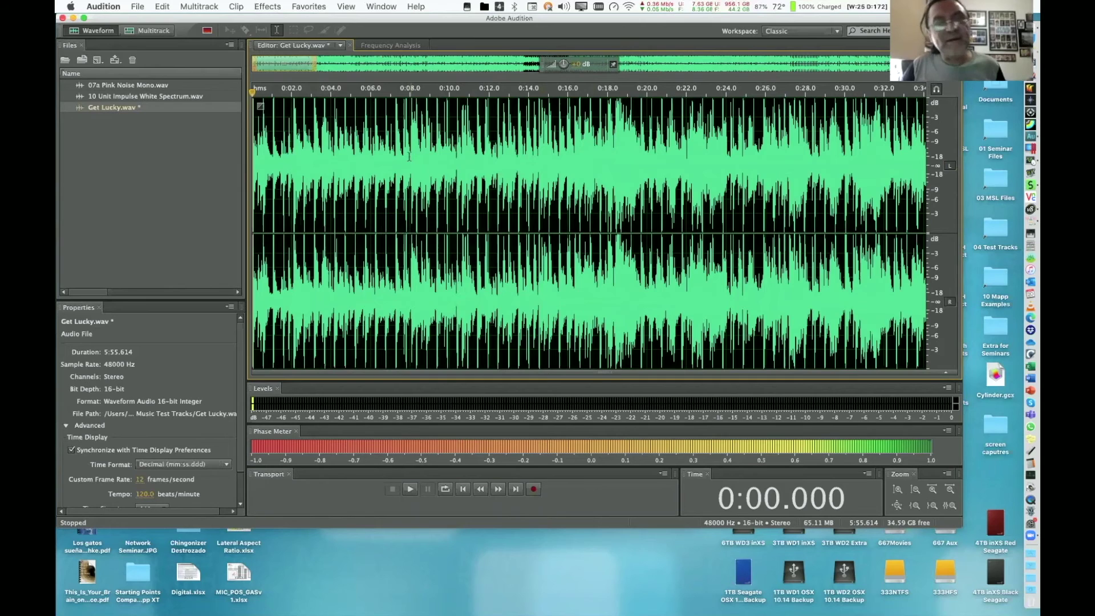
Trim Get Lucky.wav to its first 20 seconds by removing everything from 0:20 to the end
key("backslash")
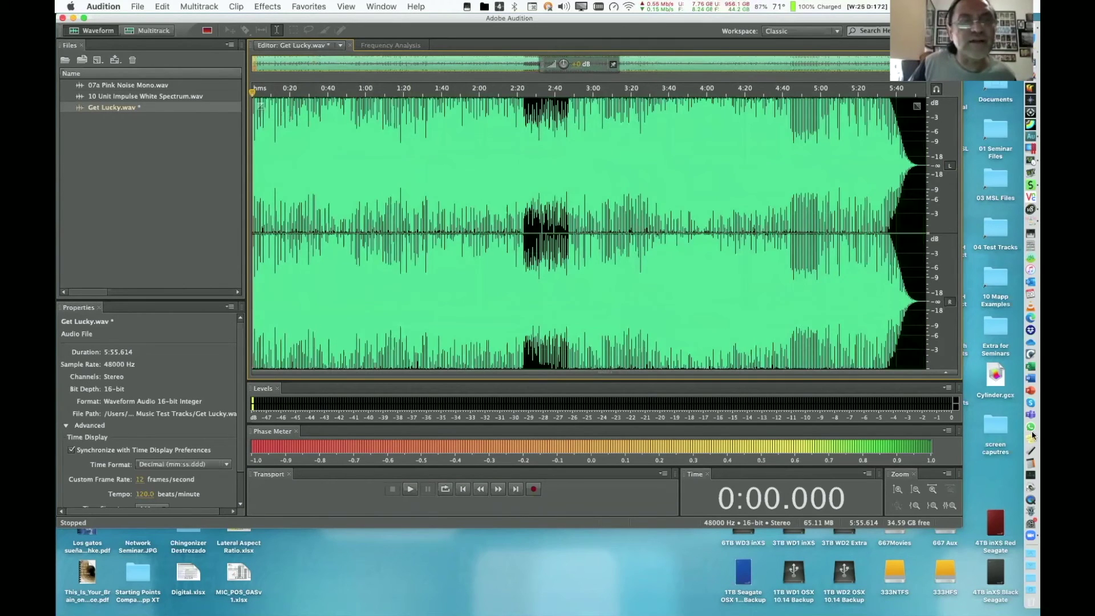
left_click_drag(290, 234, 1033, 447)
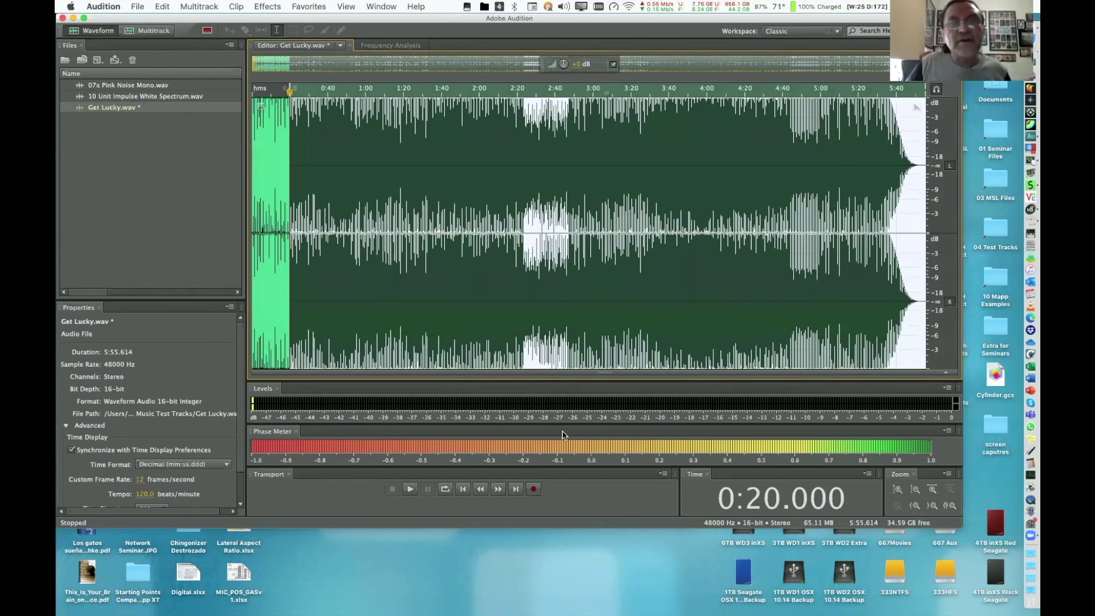
key("super+t")
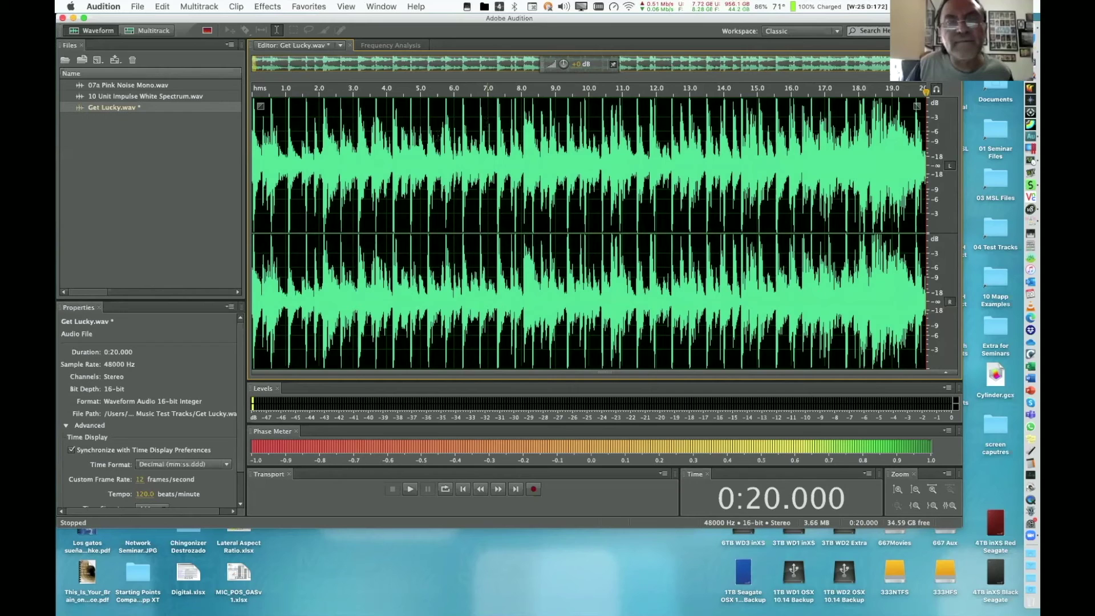
Delete the first 7 seconds of the clip and everything beyond the first second of the remaining audio
left_click(488, 171)
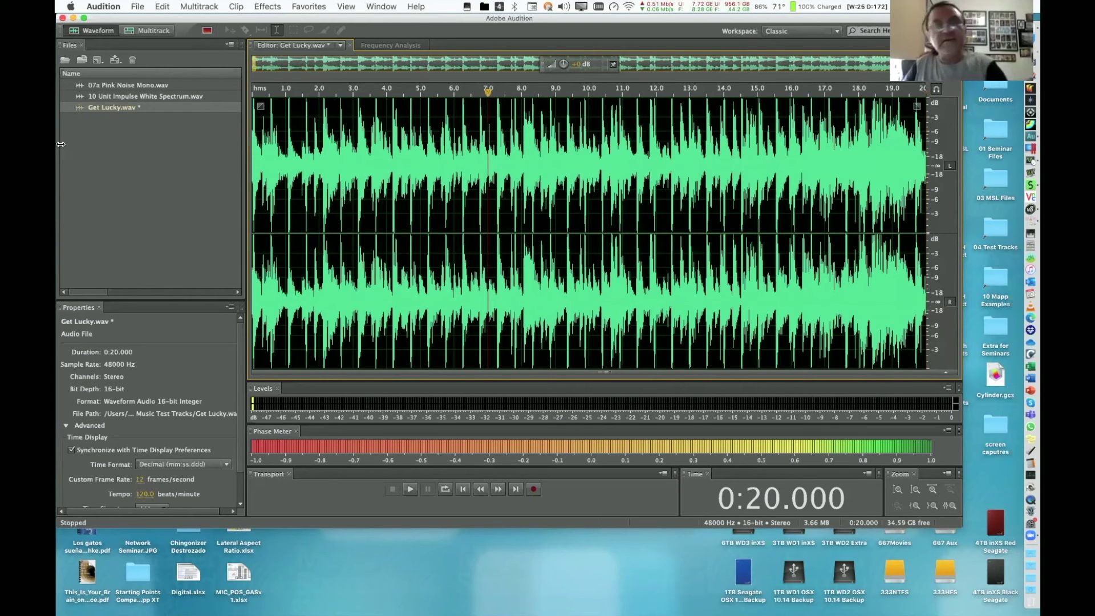
key("shift+Home")
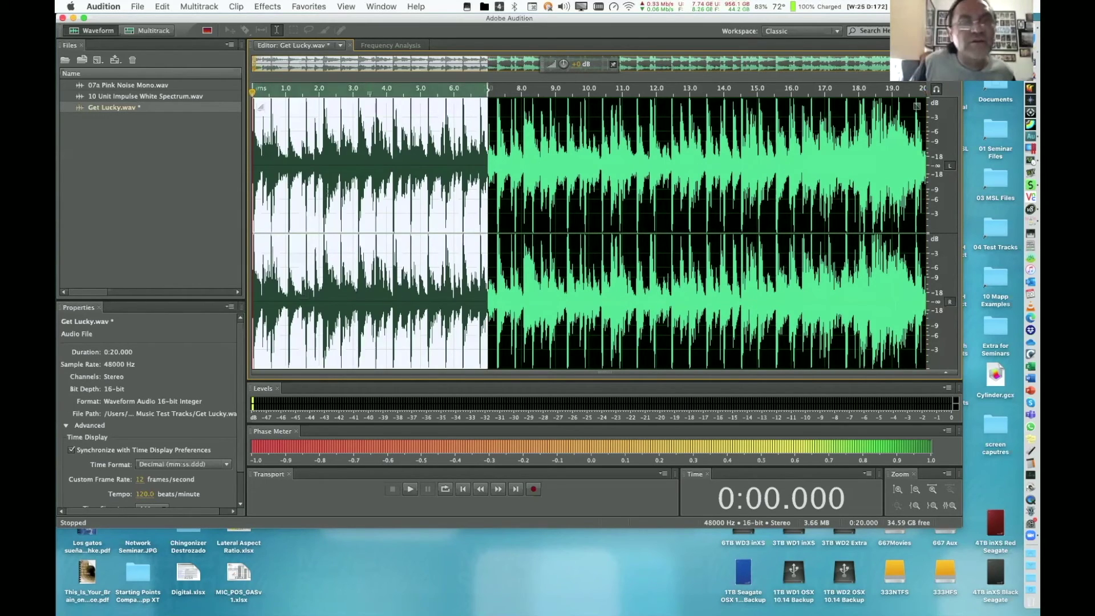
key("Delete")
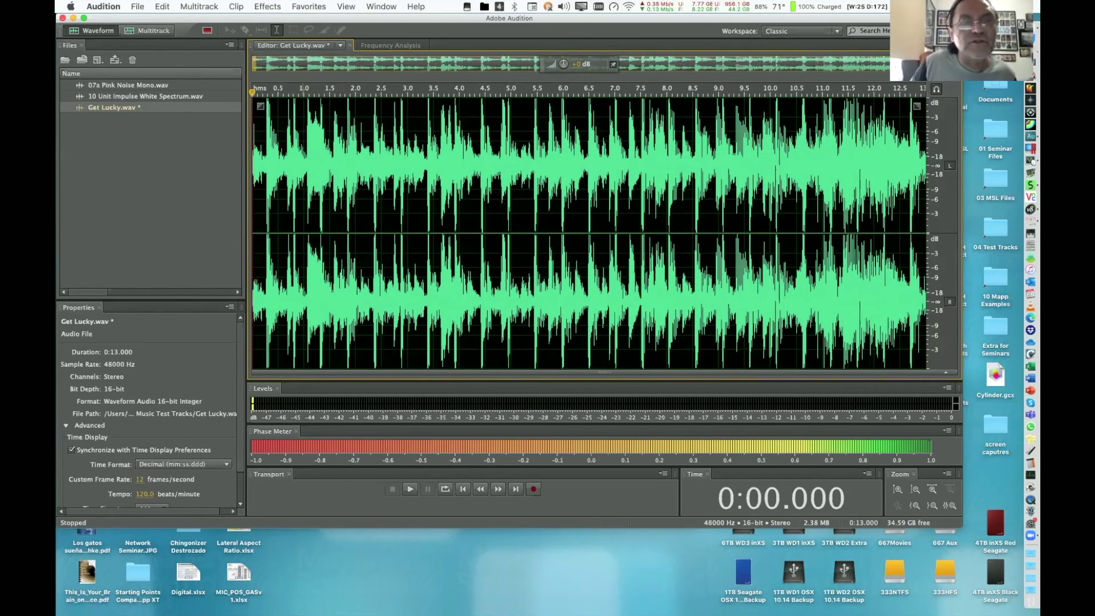
left_click_drag(304, 198, 1034, 198)
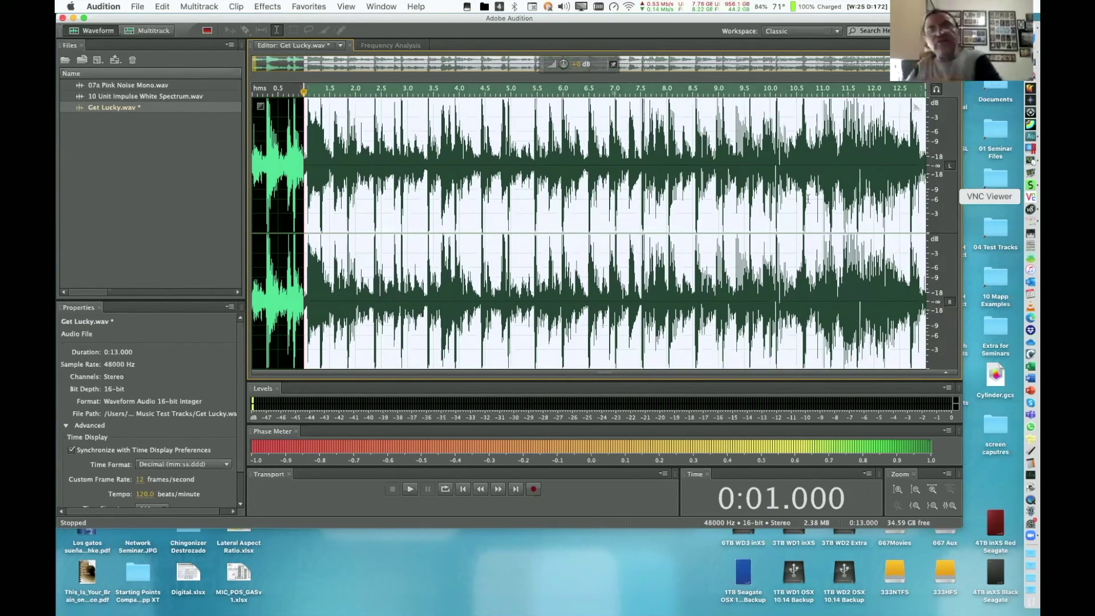
key("Delete")
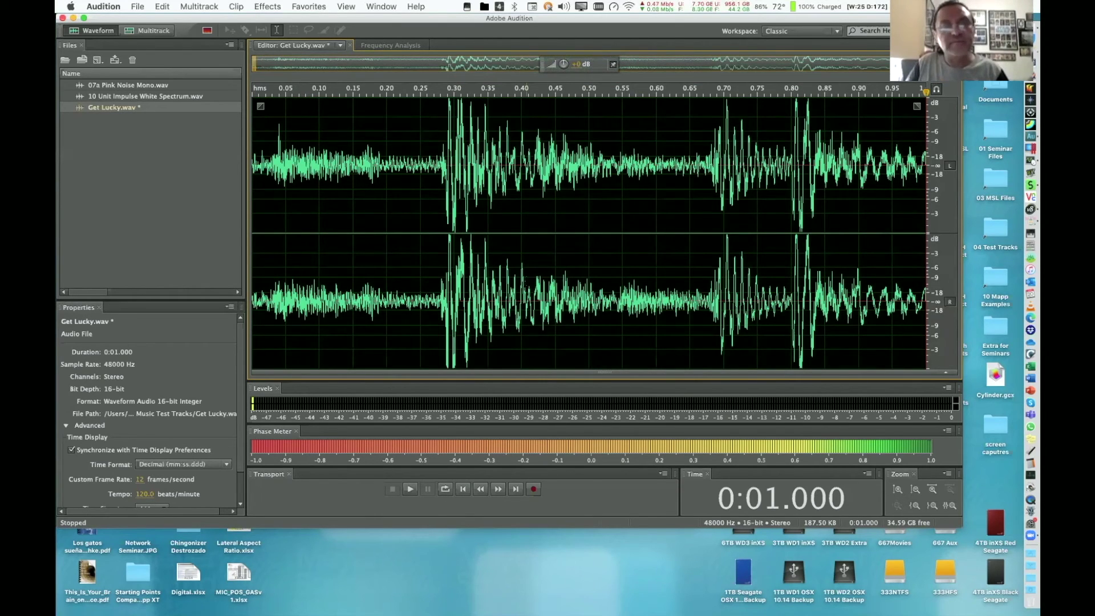
Turn on loop playback and listen to the one-second clip repeating before stopping it
key("space")
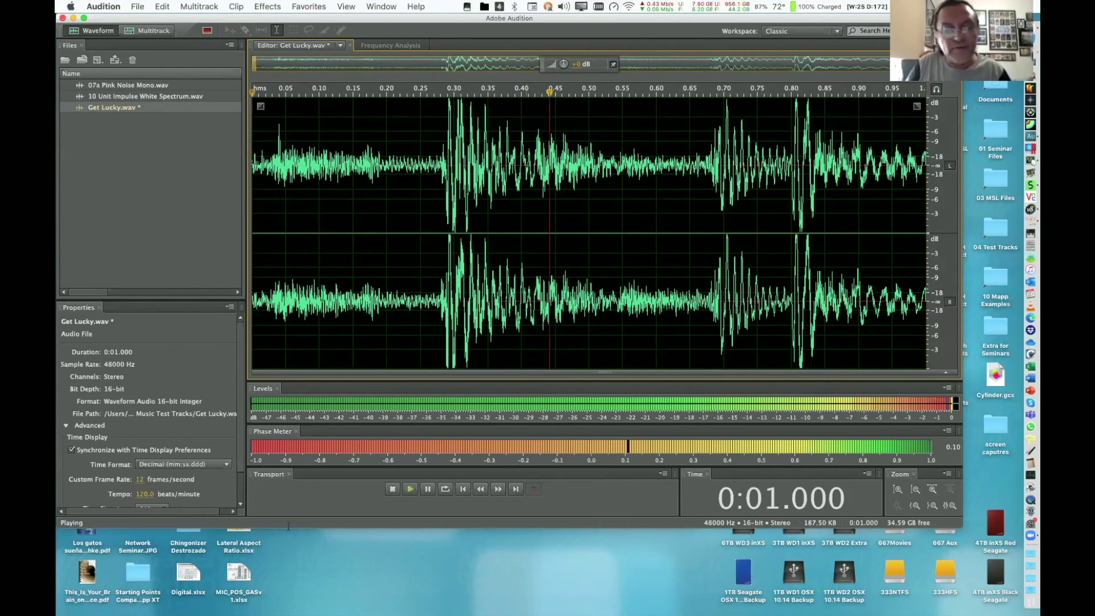
key("super+l")
key("space")
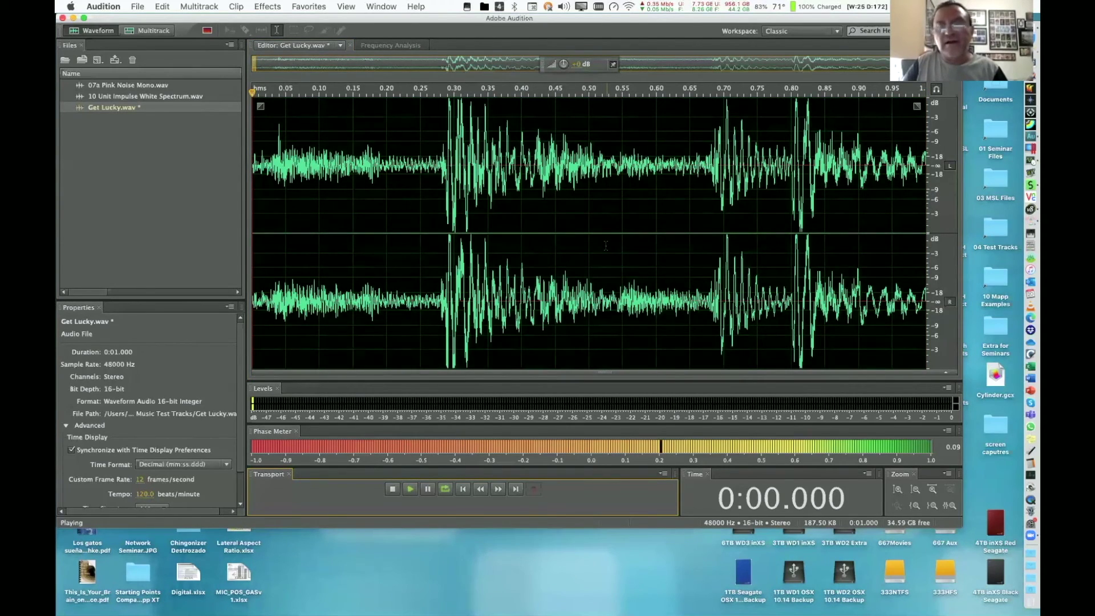
key("space")
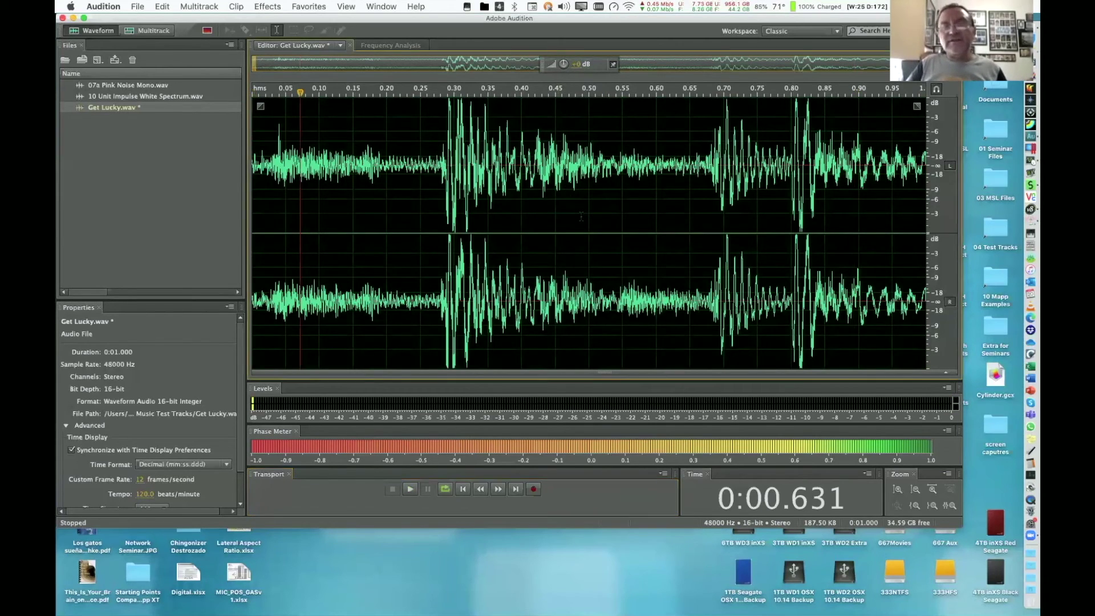
Copy the full one-second waveform of the right channel and paste it over the left channel
left_click(555, 218)
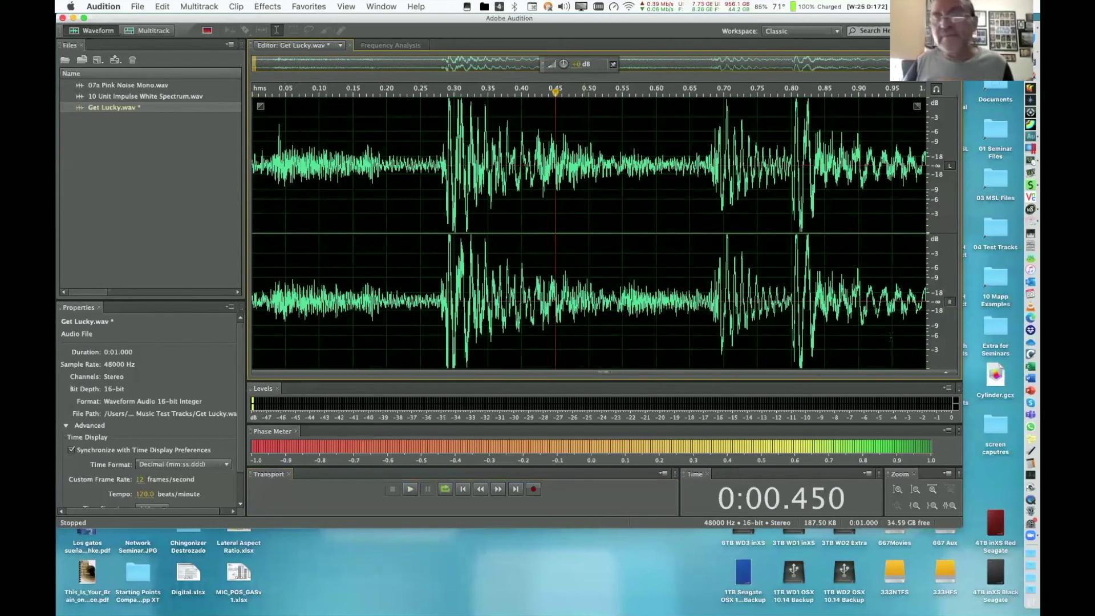
left_click(950, 166)
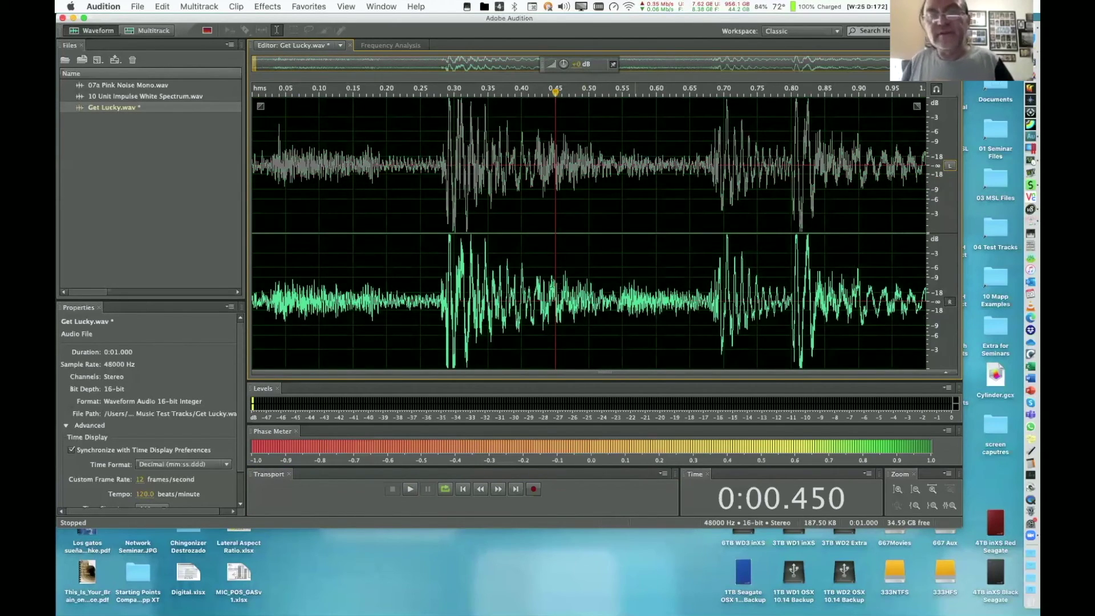
left_click(572, 281)
double_click(572, 282)
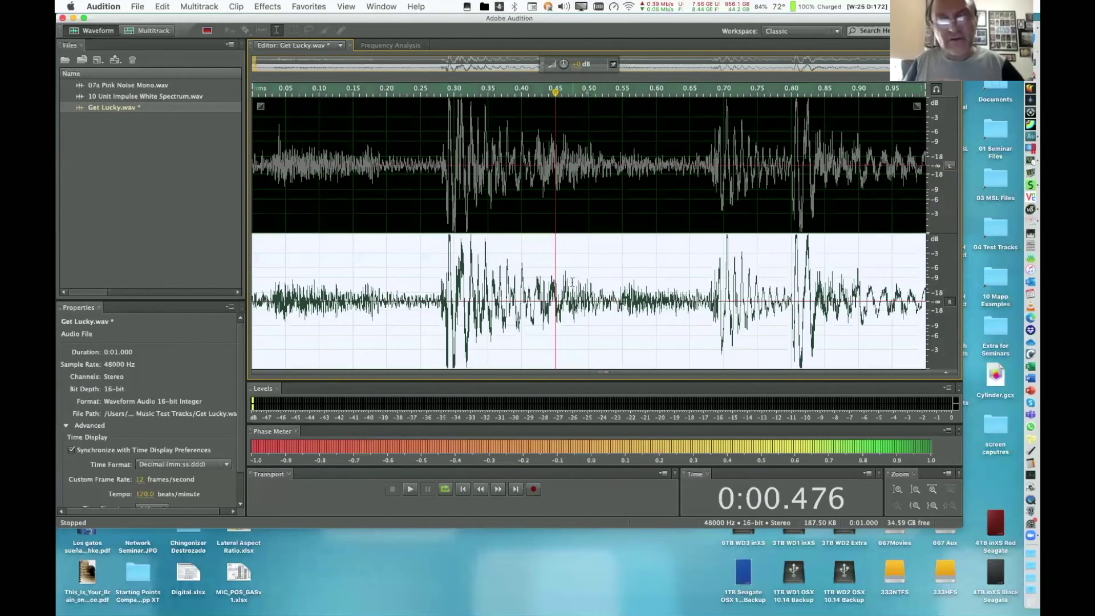
key("Home")
key("super+c")
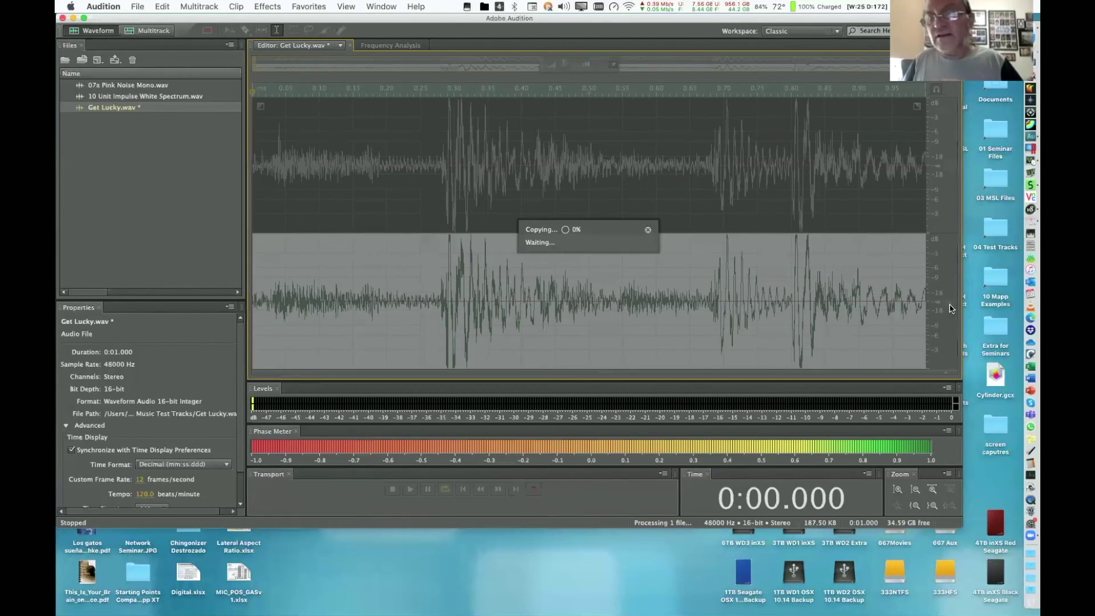
left_click(947, 167)
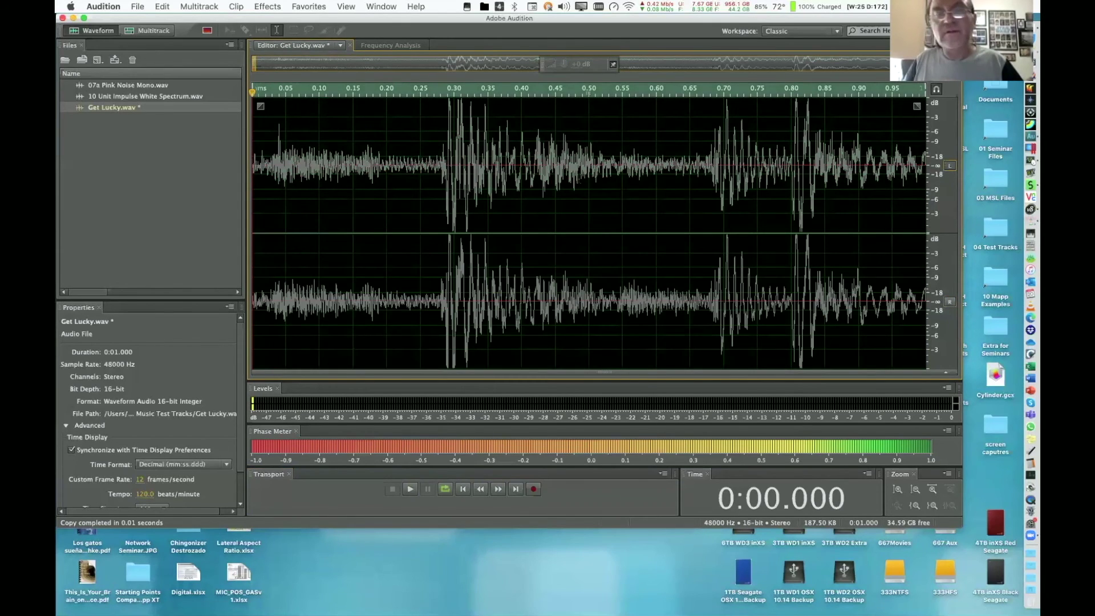
double_click(578, 178)
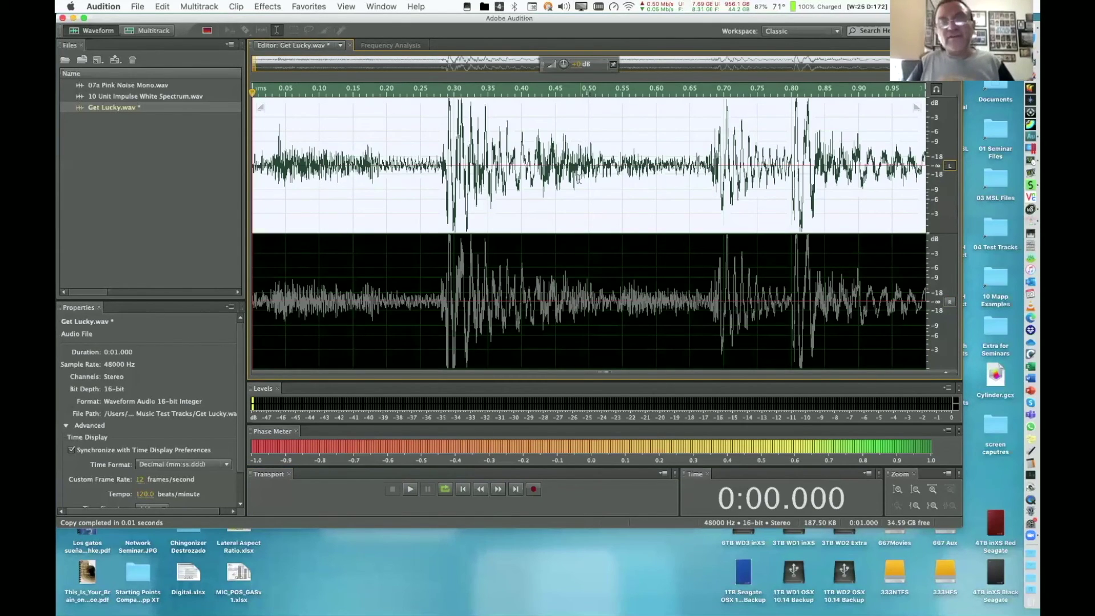
key("super+v")
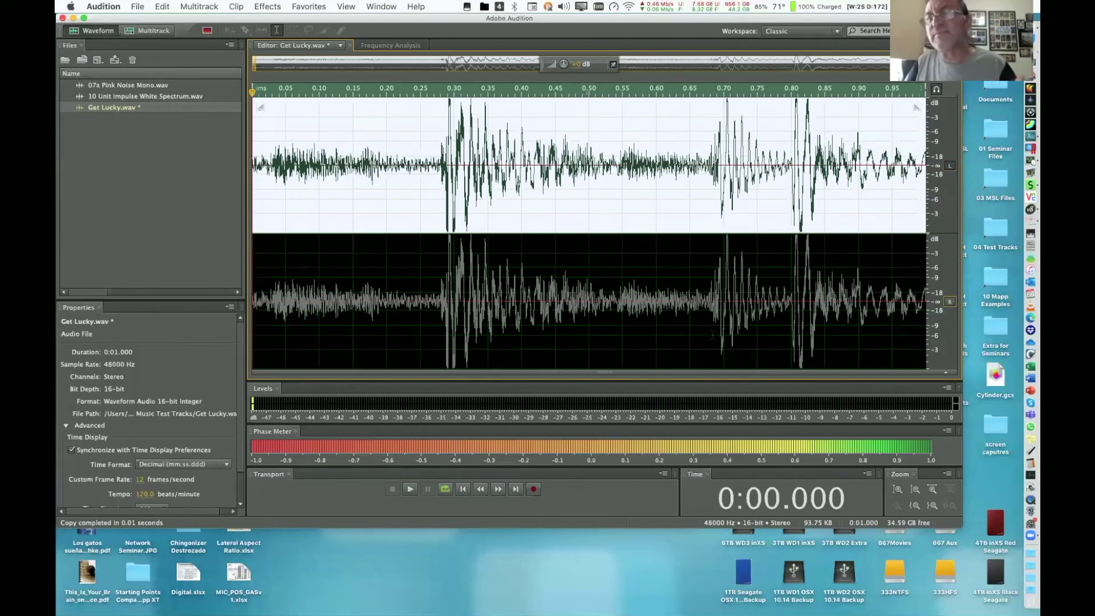
Re-enable the right channel and select the entire one-second waveform in both channels
double_click(568, 336)
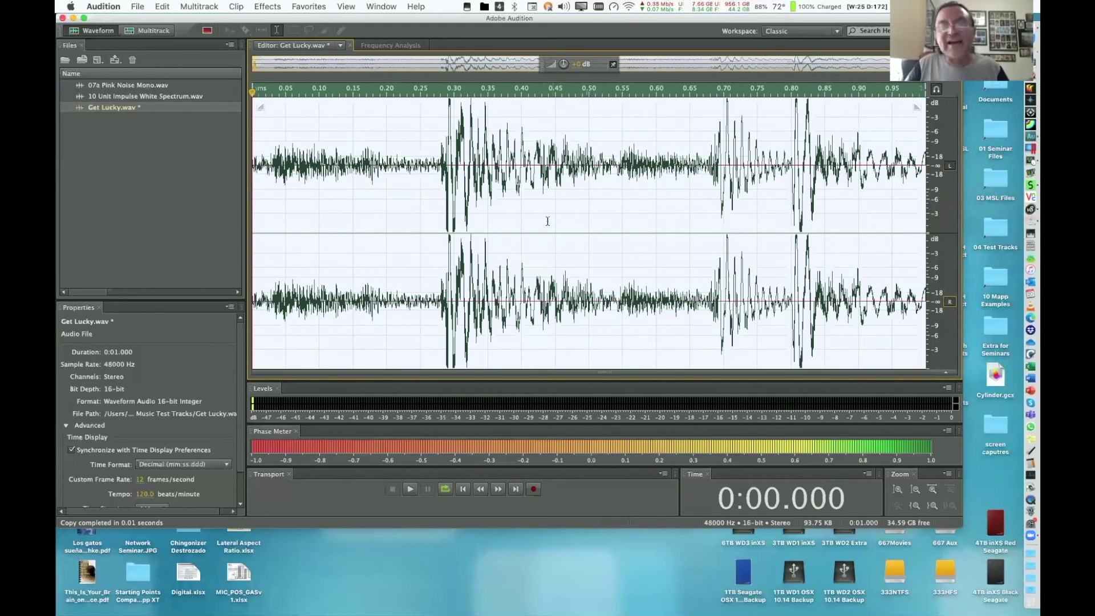
key("super+shift+a")
key("super+a")
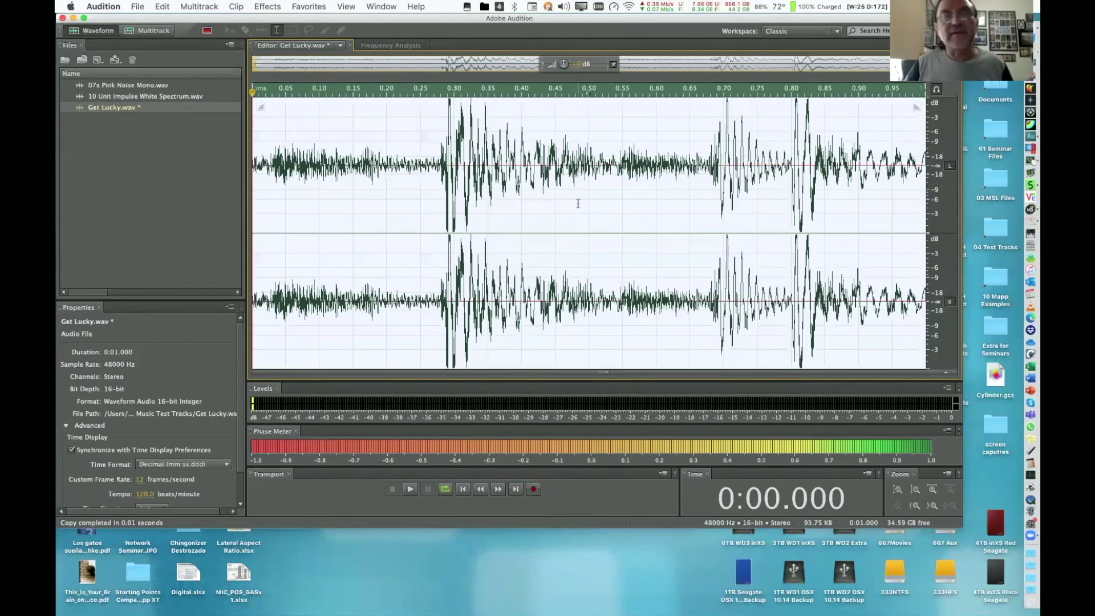
Apply a gain change of -60 dB to the entire one-second waveform in both channels
left_click(578, 203)
key("super+a")
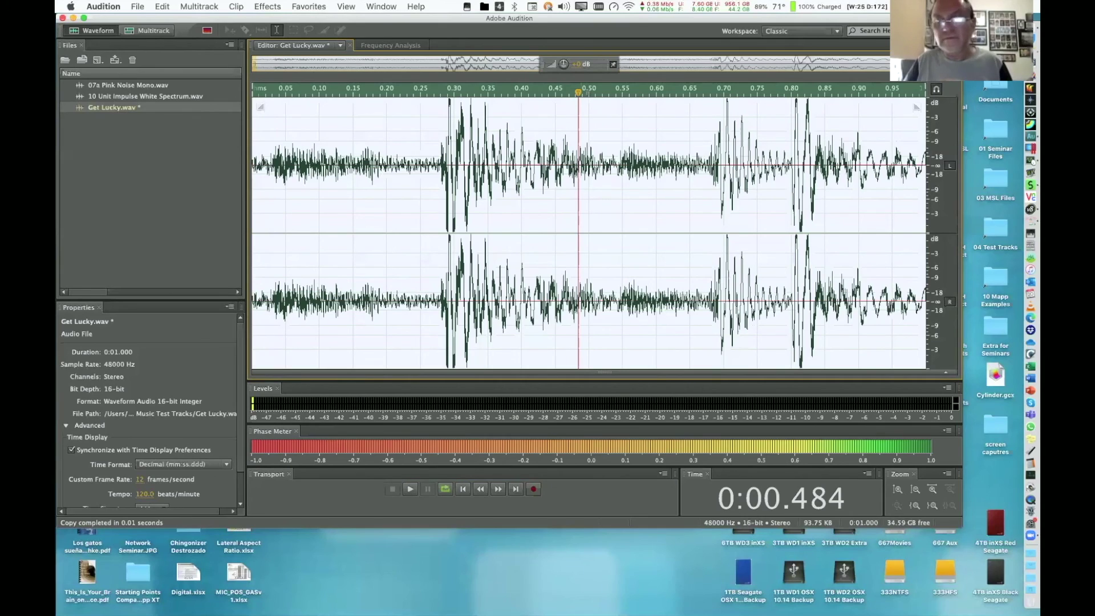
key("shift+g")
key("Home")
type("-60")
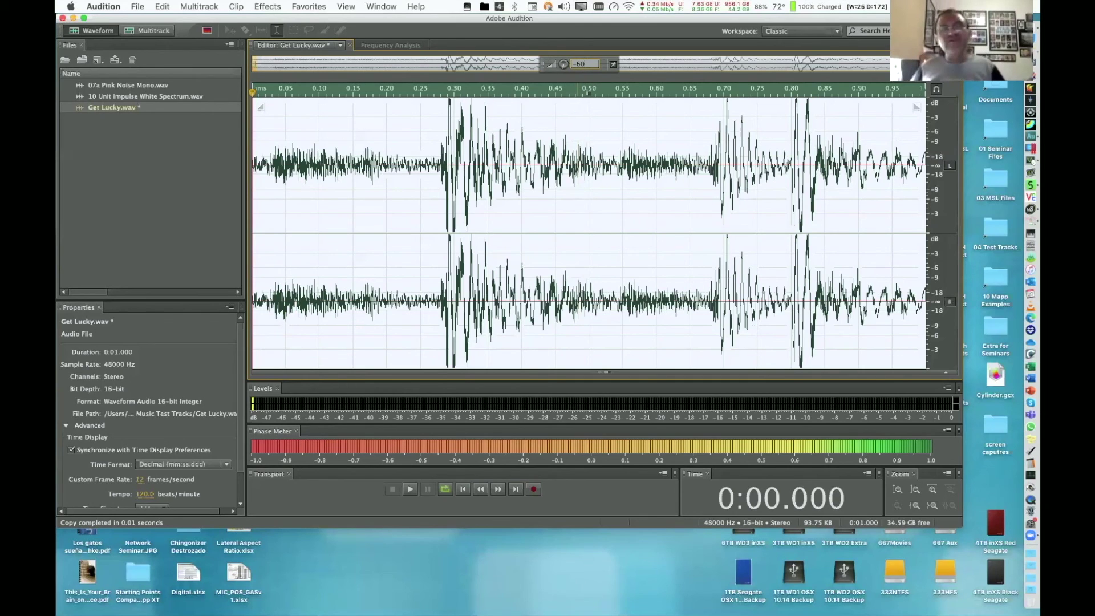
key("Return")
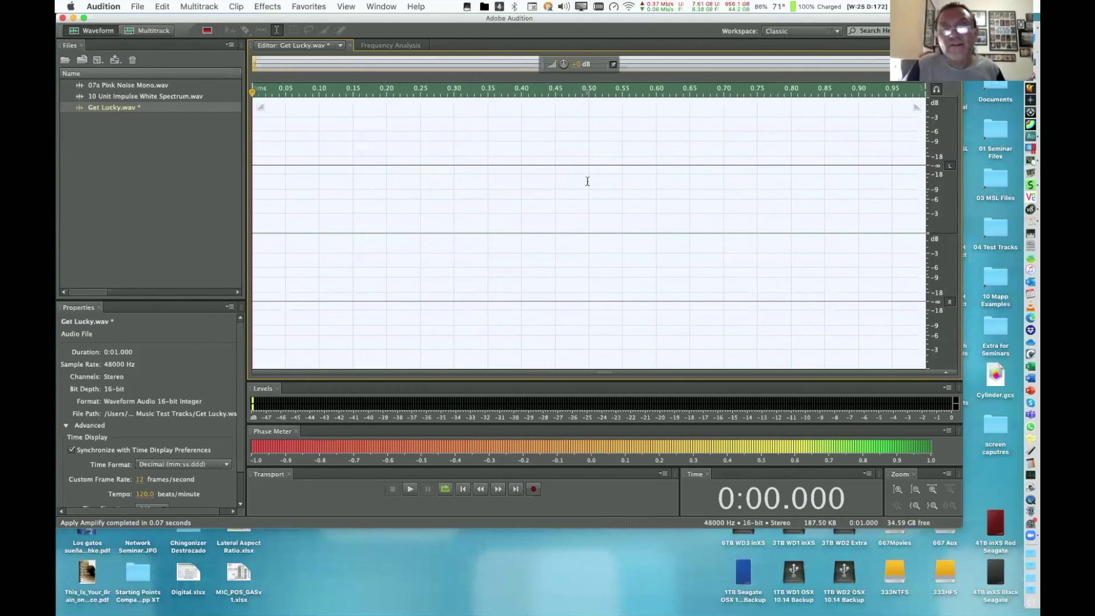
Examine the attenuated waveform around 0.498 s in both channels, down to its individual samples
scroll(588, 181, "up", 1)
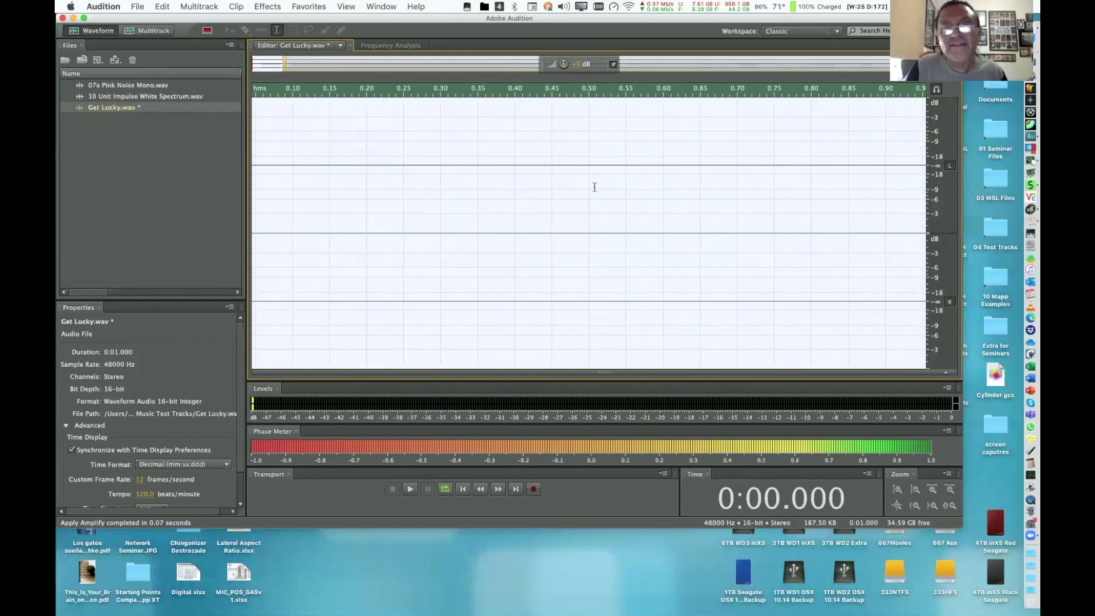
scroll(589, 182, "up", 10)
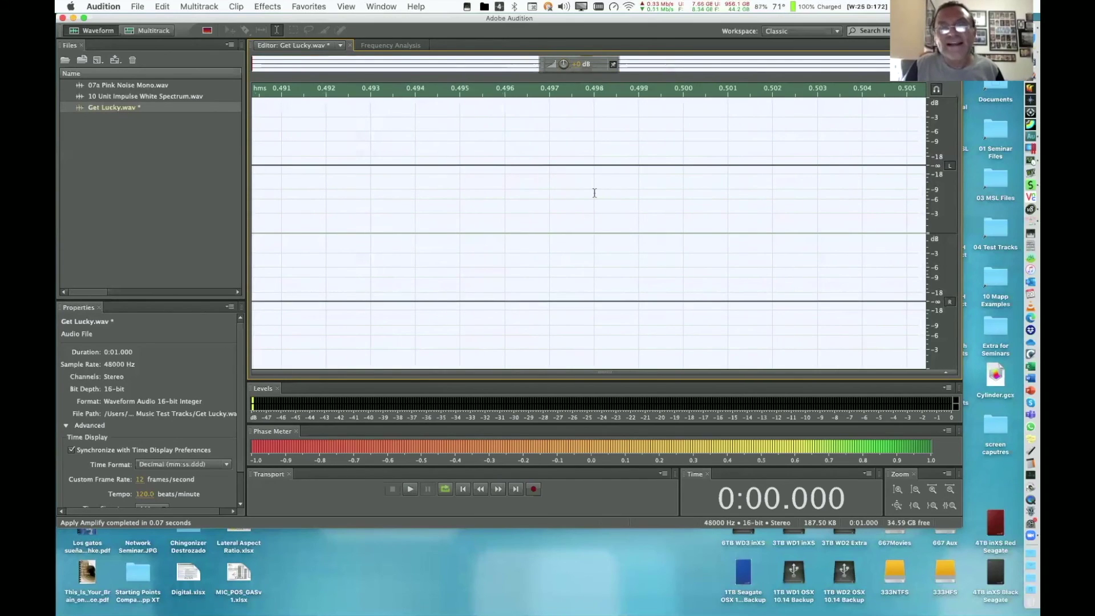
scroll(594, 193, "up", 1)
scroll(713, 207, "up", 4)
scroll(743, 208, "up", 4)
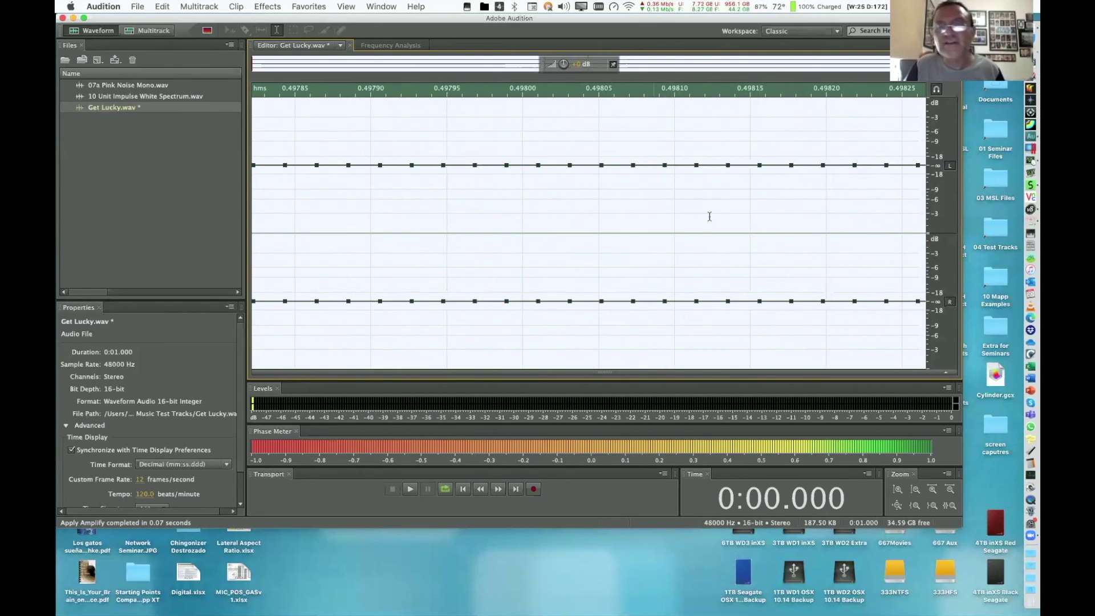
scroll(710, 215, "down", 2)
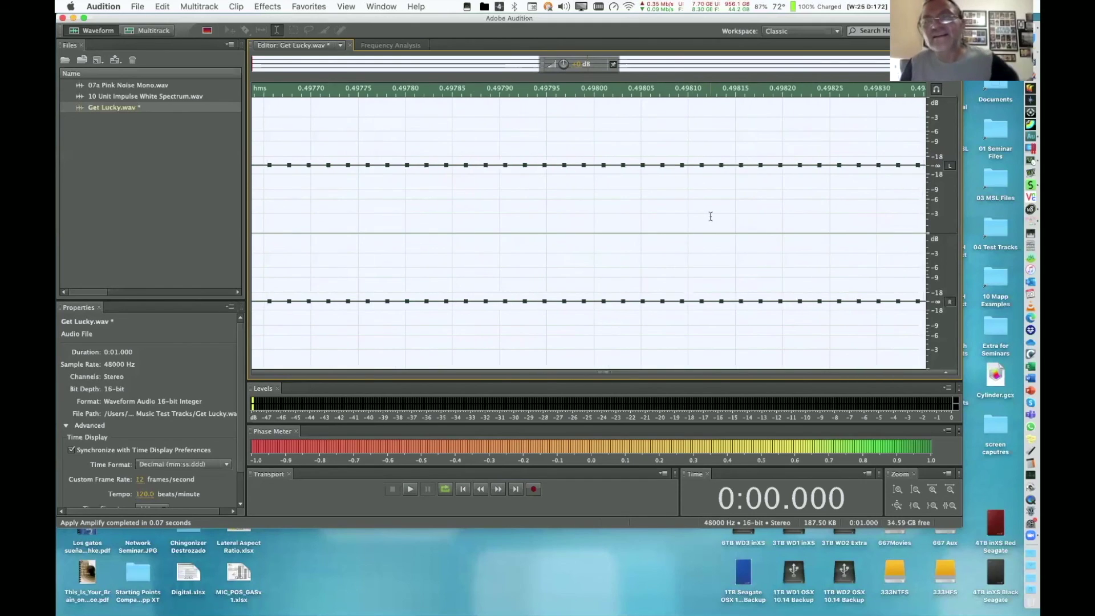
scroll(711, 216, "down", 2)
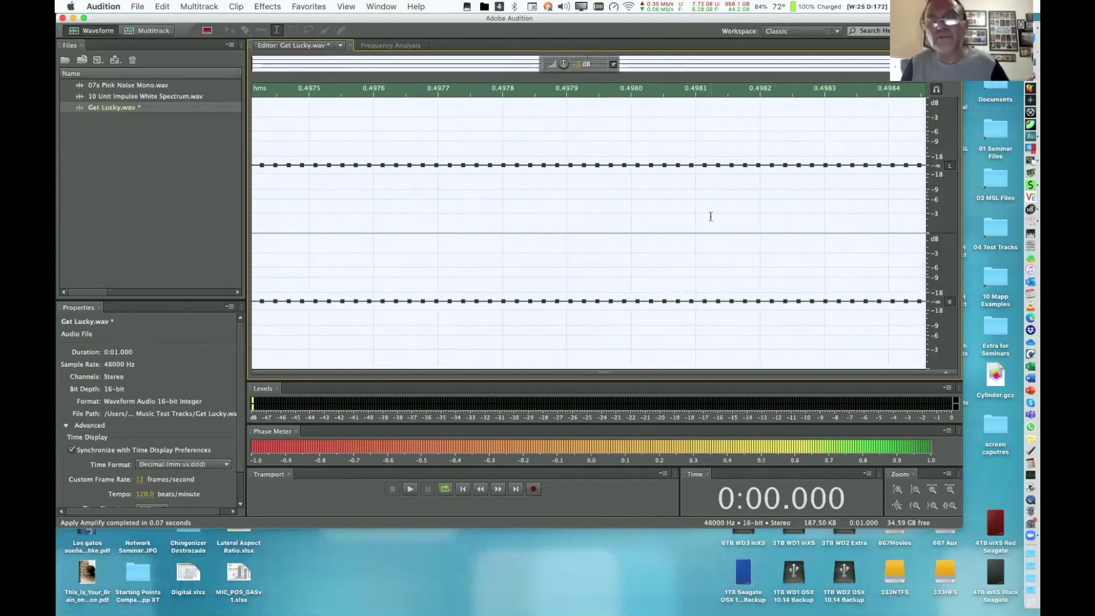
scroll(710, 216, "down", 1)
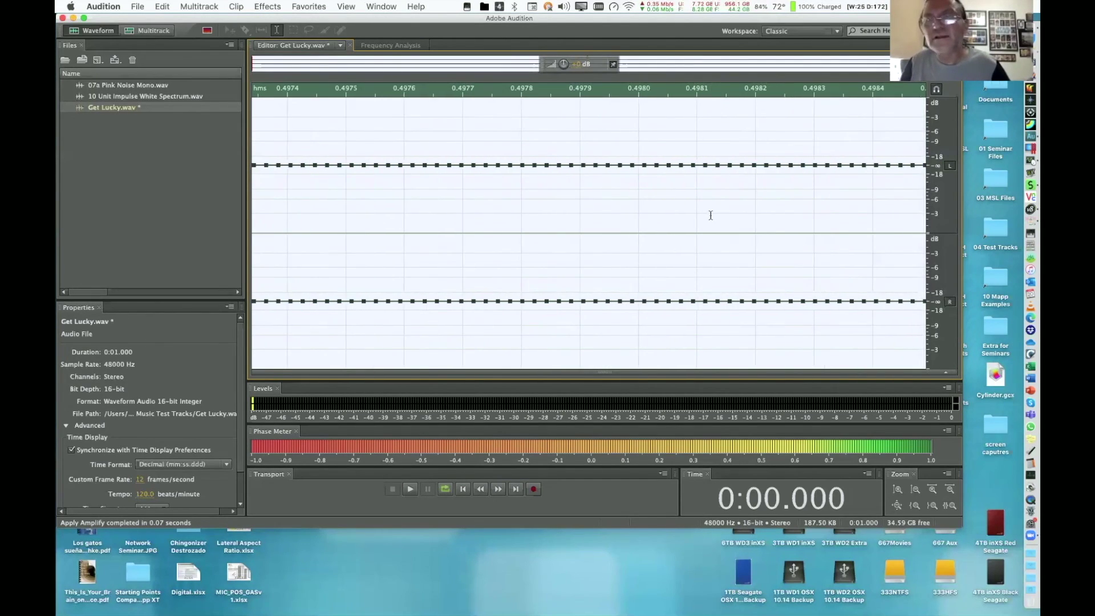
scroll(874, 210, "down", 1)
scroll(875, 211, "down", 1)
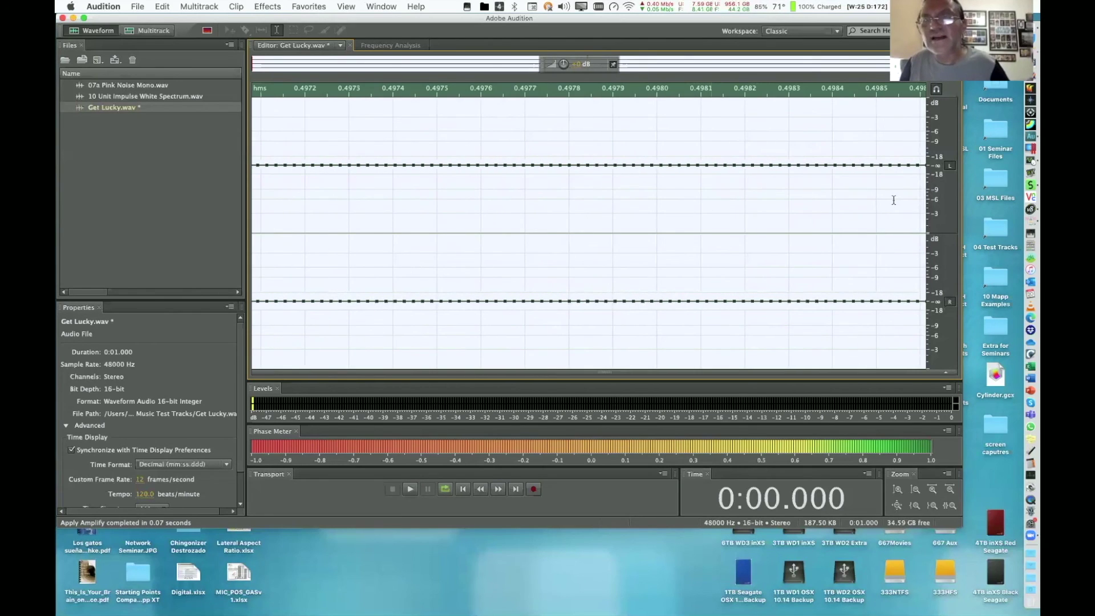
scroll(893, 200, "down", 2)
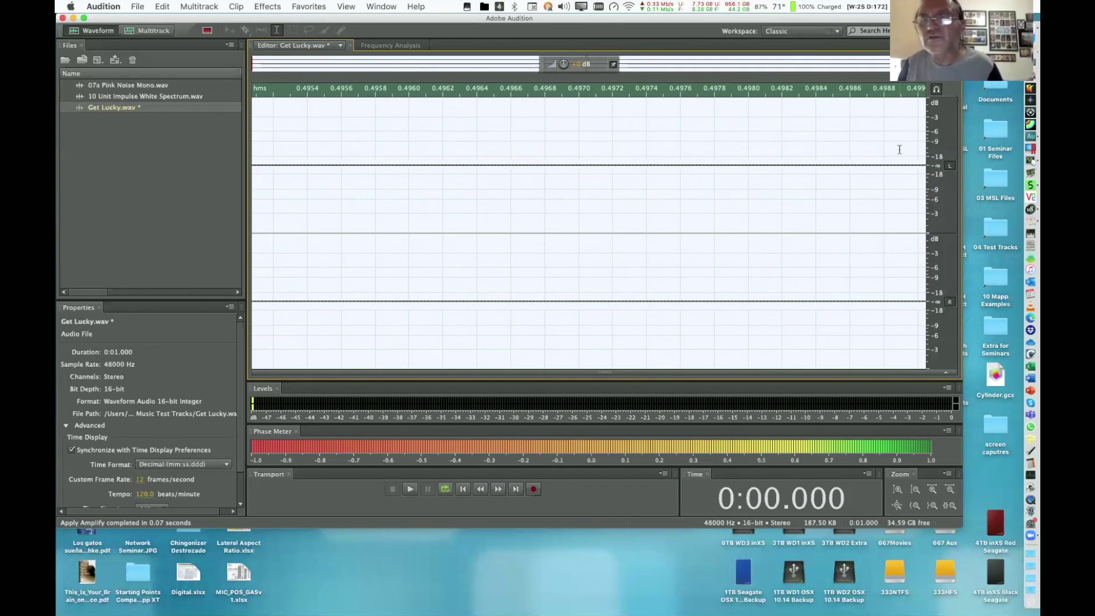
scroll(899, 150, "down", 1)
scroll(900, 152, "down", 3)
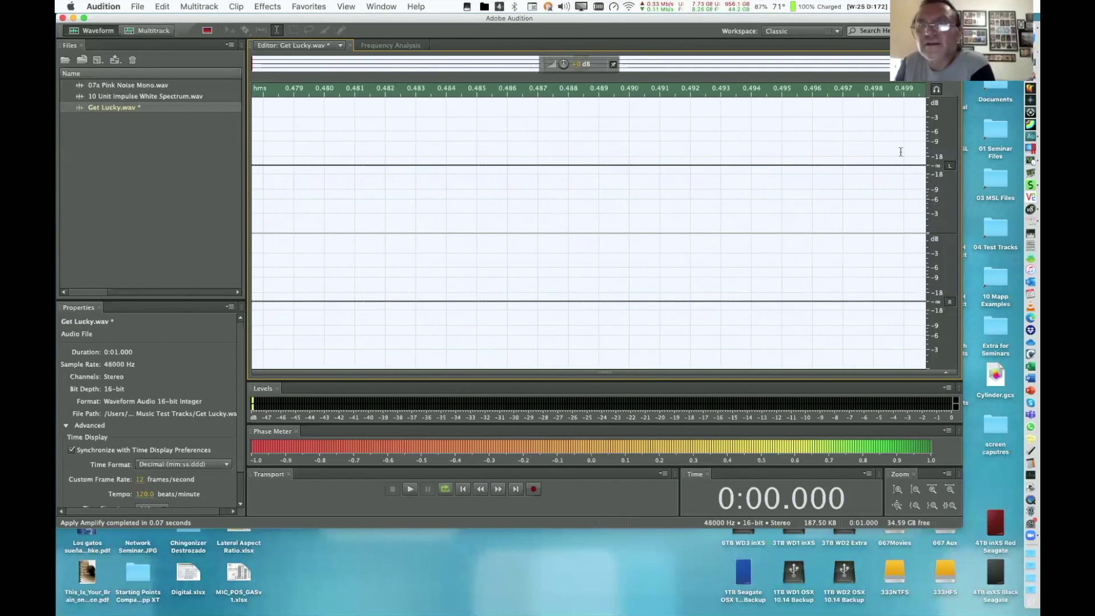
scroll(912, 165, "down", 2)
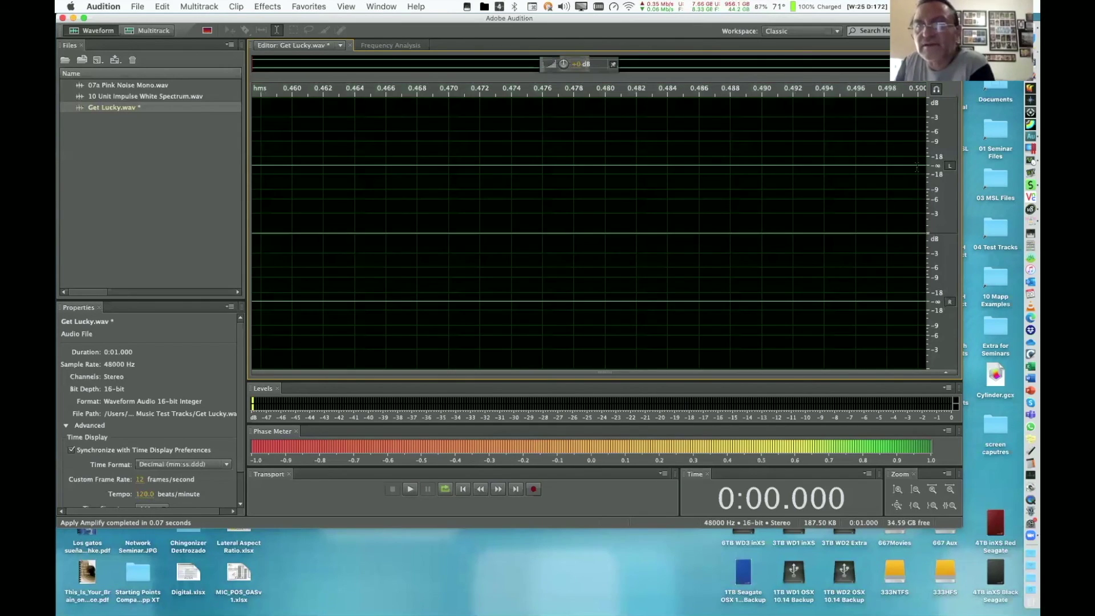
Select a very short stretch of both channels starting at about 0.499 s and adjust its gain
left_click(916, 167)
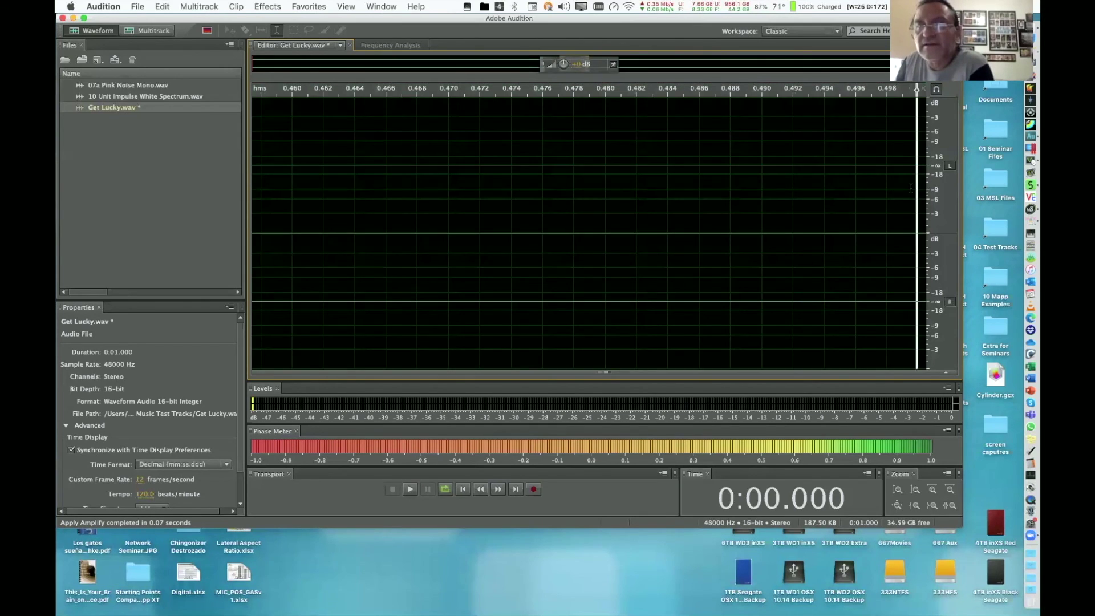
scroll(917, 186, "up", 1)
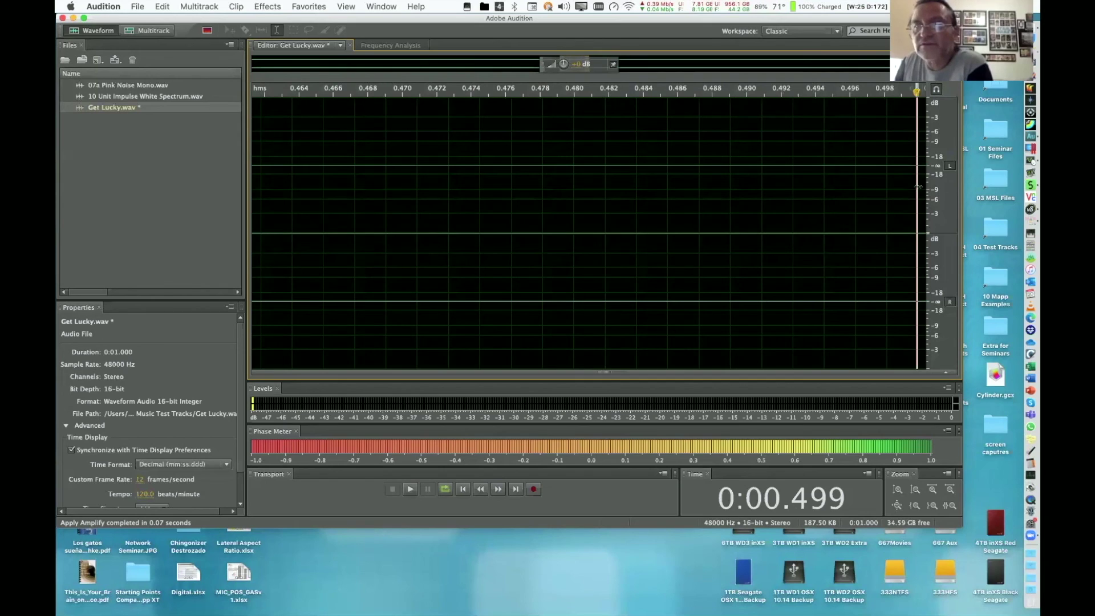
scroll(924, 185, "up", 3)
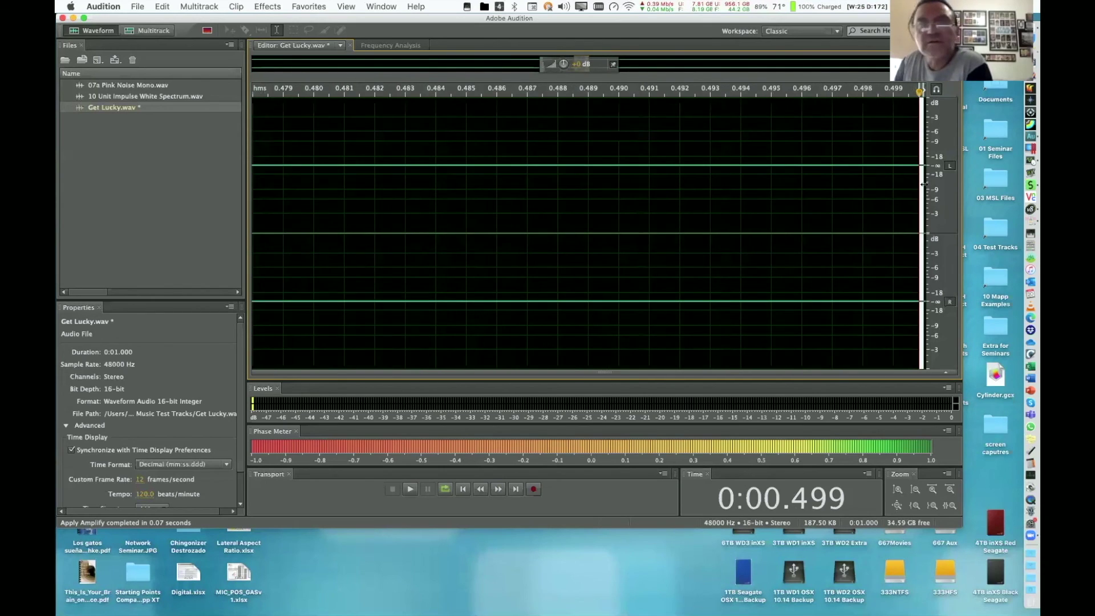
scroll(923, 184, "up", 2)
scroll(760, 125, "up", 2)
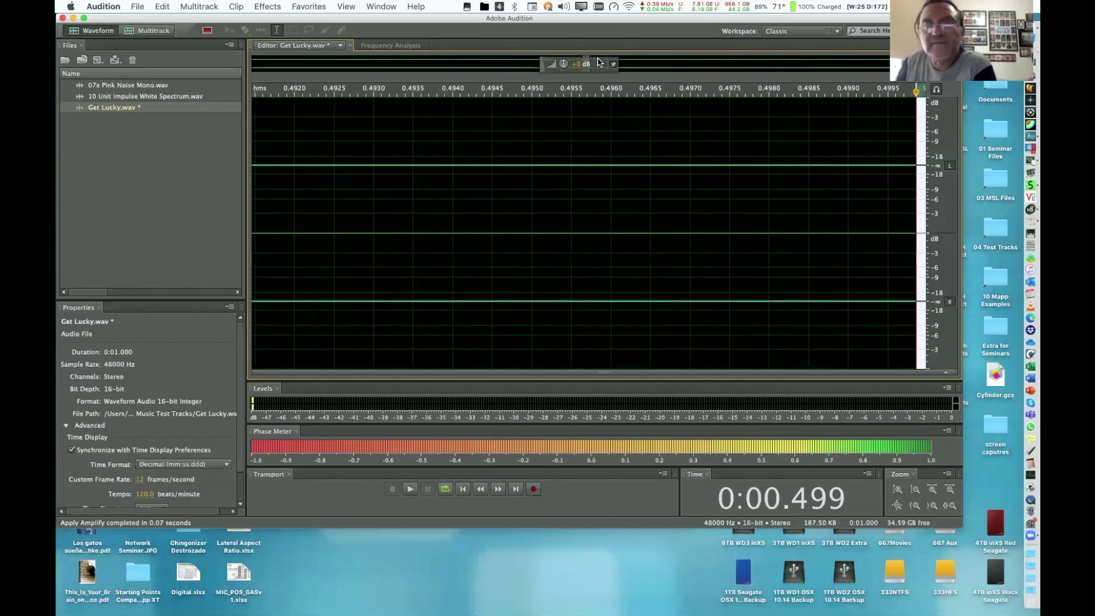
left_click_drag(564, 64, 545, 68)
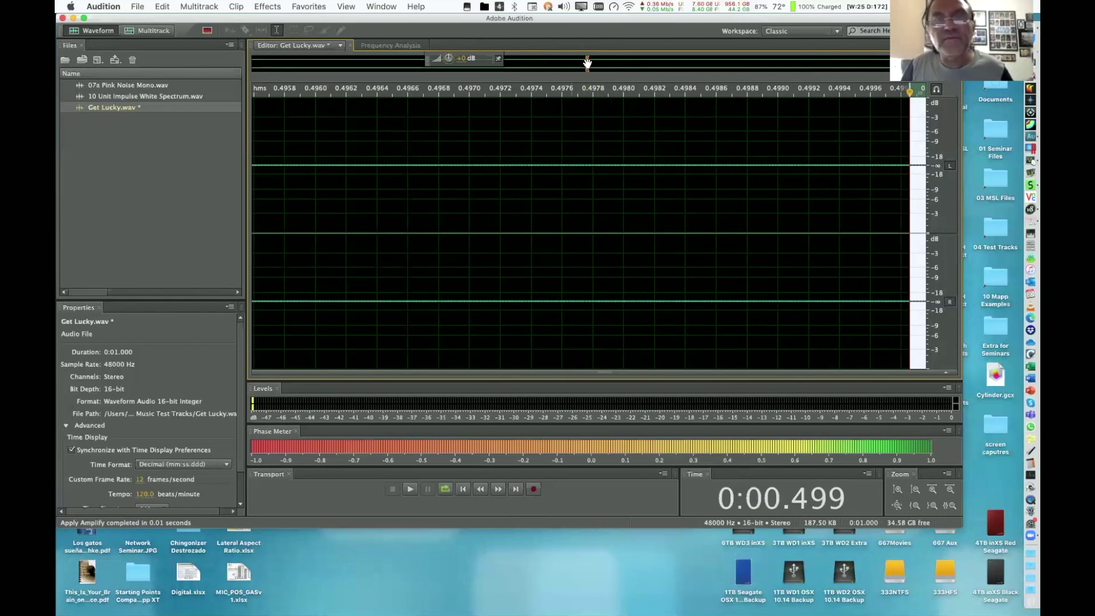
left_click_drag(587, 63, 588, 62)
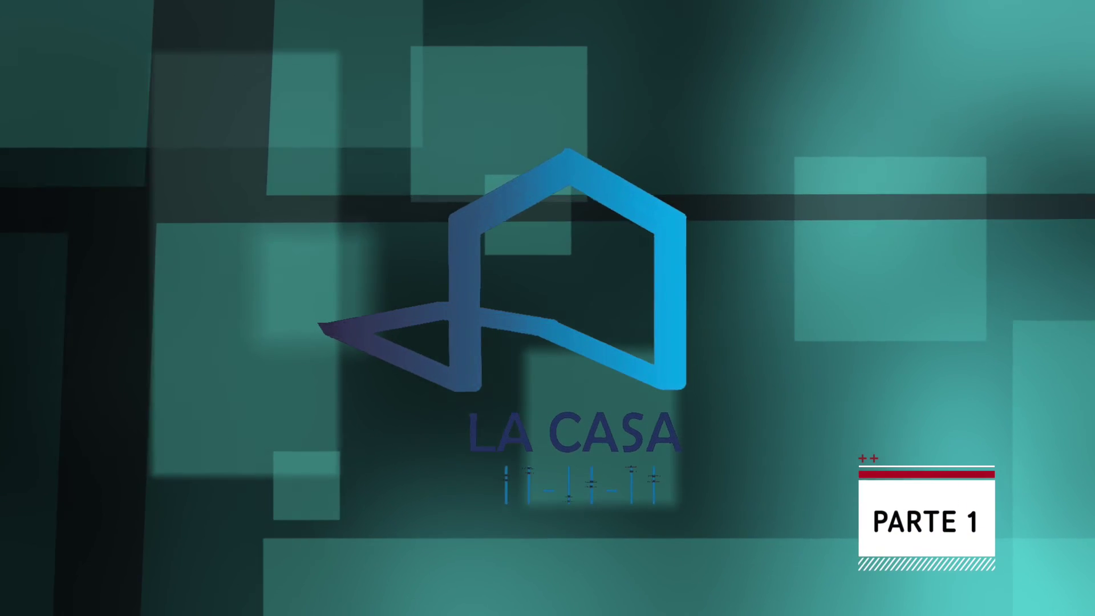